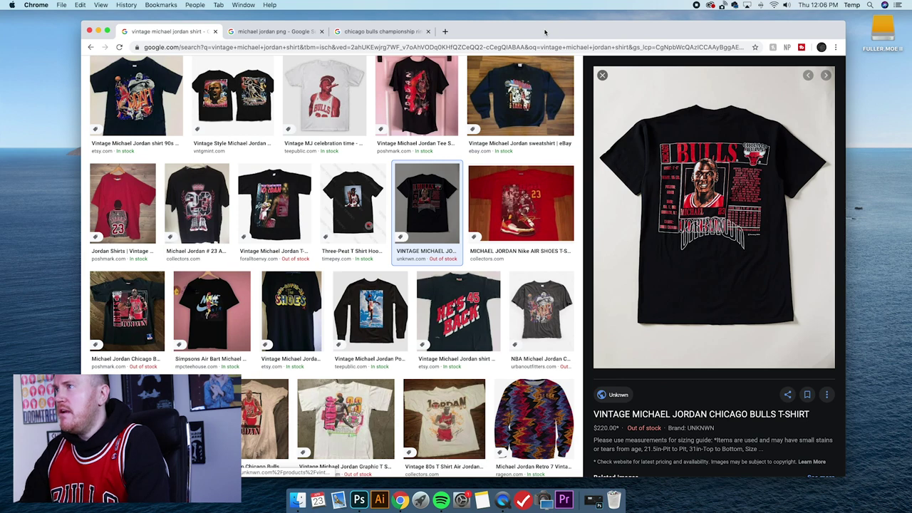
- Examine the vintage Michael Jordan shirt image results one after another for design inspiration
{"action": "key", "text": "Right"}
{"action": "key", "text": "Right"}
{"action": "key", "text": "Right"}
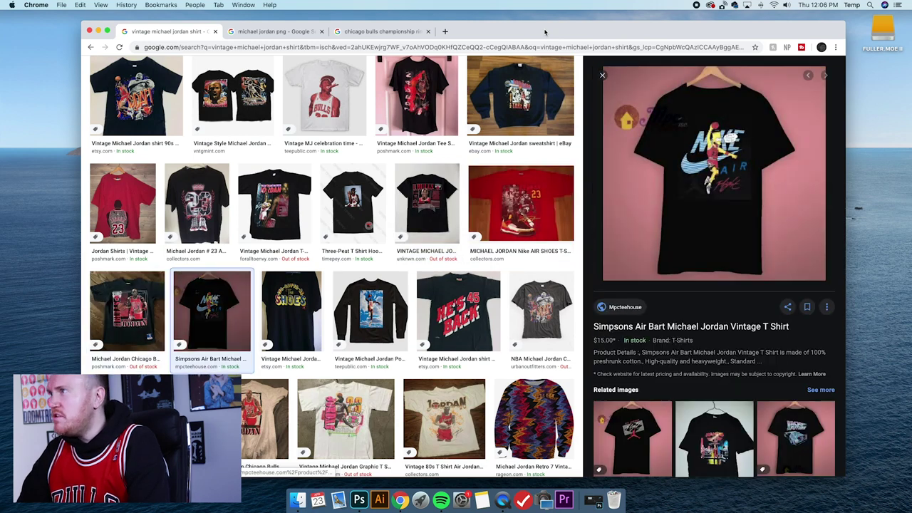
{"action": "key", "text": "Right"}
{"action": "key", "text": "Right"}
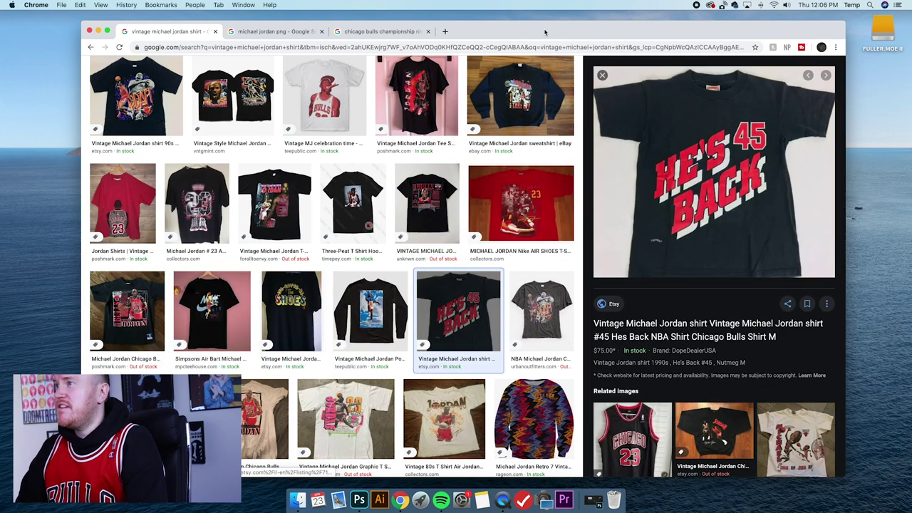
{"action": "key", "text": "Right"}
{"action": "key", "text": "Right"}
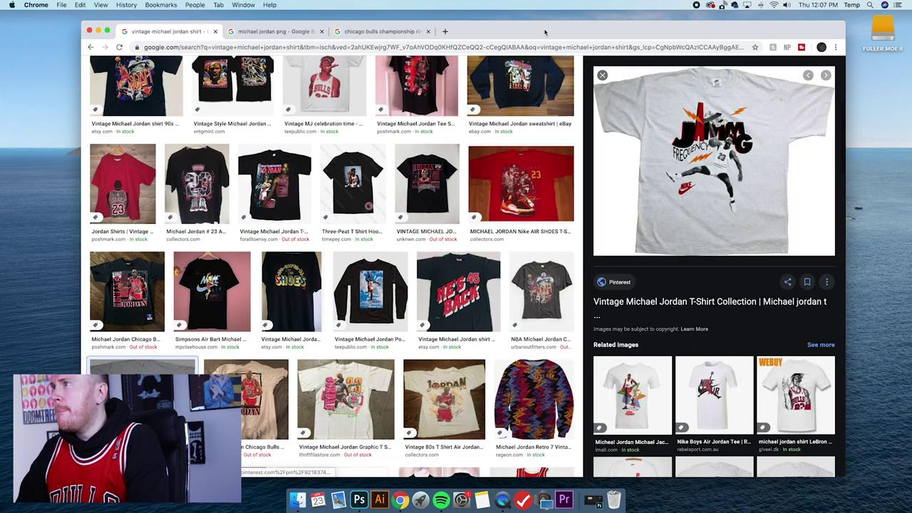
{"action": "key", "text": "Right"}
{"action": "scroll", "coordinate": [392, 164], "scroll_direction": "up", "scroll_amount": 4}
{"action": "scroll", "coordinate": [435, 245], "scroll_direction": "down", "scroll_amount": 3}
{"action": "key", "text": "Right"}
{"action": "key", "text": "Right"}
{"action": "key", "text": "Right"}
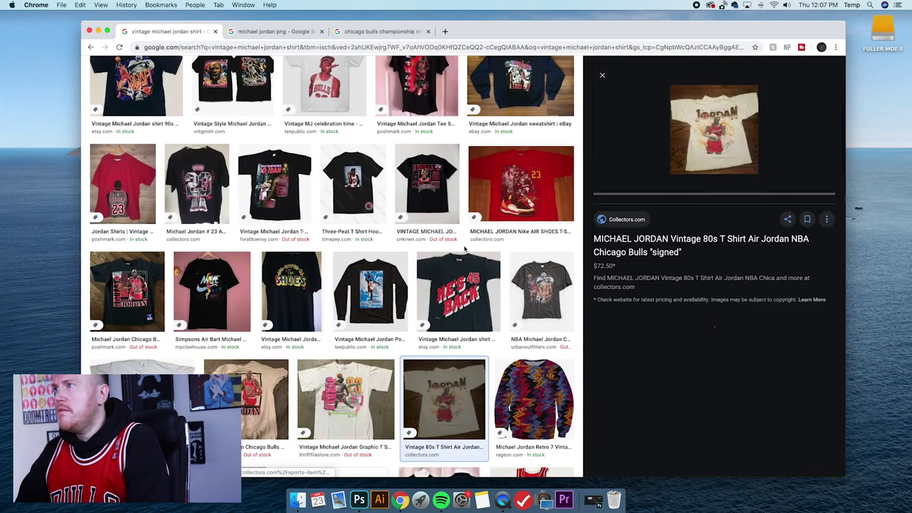
{"action": "key", "text": "Right"}
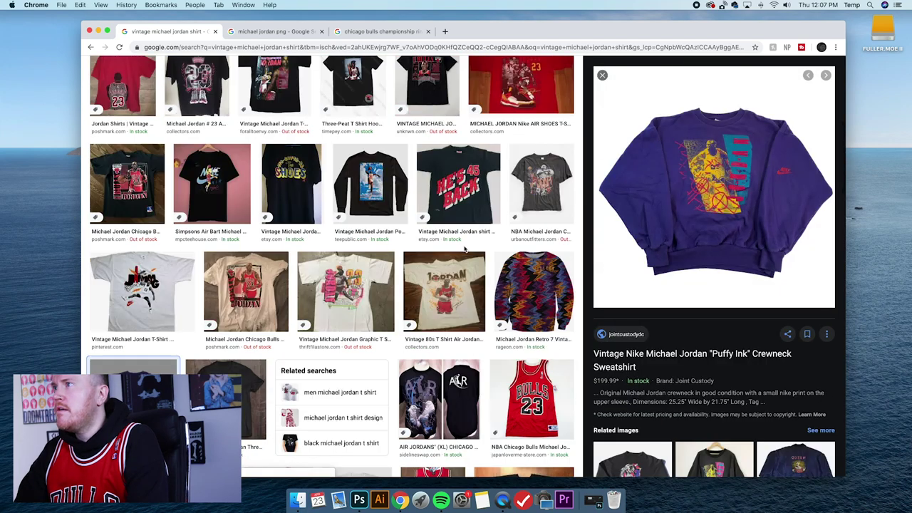
{"action": "key", "text": "Right"}
{"action": "key", "text": "Right"}
{"action": "key", "text": "Right"}
{"action": "key", "text": "Right"}
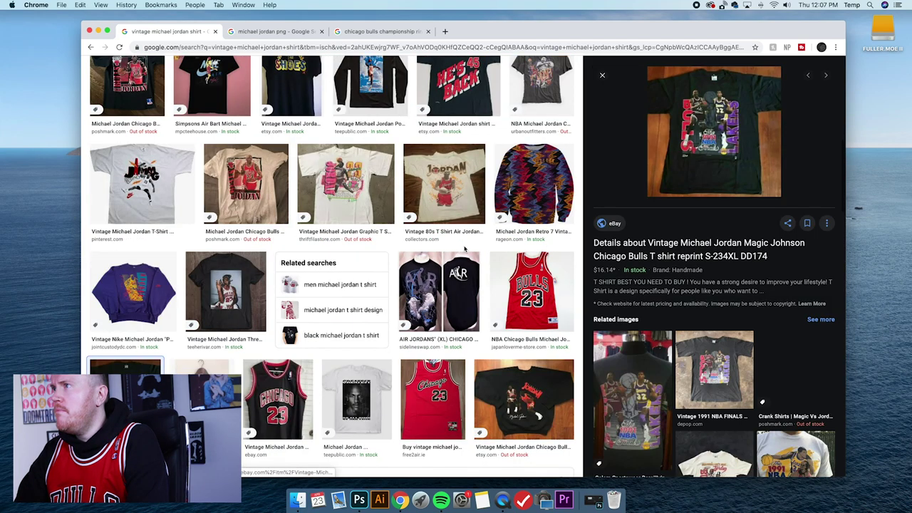
{"action": "key", "text": "Right"}
{"action": "key", "text": "Right"}
{"action": "key", "text": "Left"}
{"action": "key", "text": "Right"}
{"action": "key", "text": "Right"}
{"action": "key", "text": "Right"}
{"action": "key", "text": "Right"}
{"action": "key", "text": "Left"}
{"action": "key", "text": "Right"}
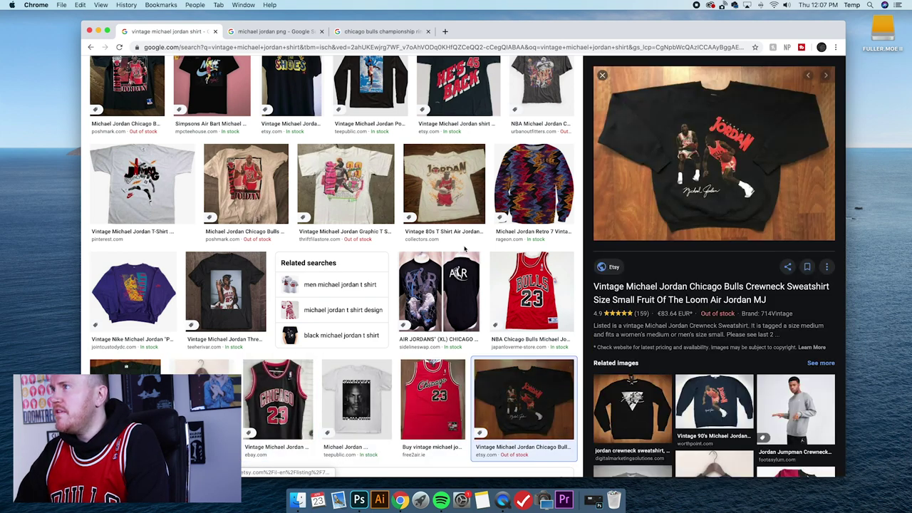
{"action": "key", "text": "Right"}
{"action": "key", "text": "Right"}
{"action": "key", "text": "Right"}
{"action": "key", "text": "Left"}
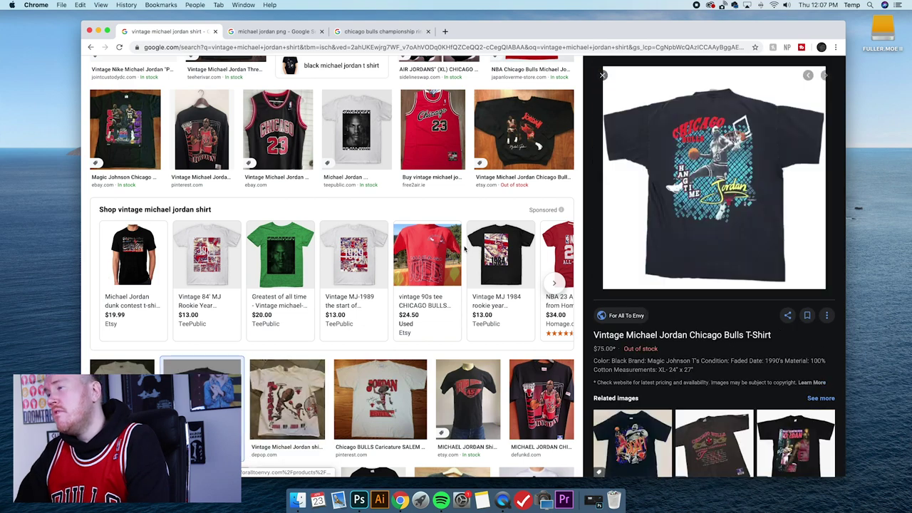
{"action": "key", "text": "Right"}
{"action": "key", "text": "Right"}
{"action": "key", "text": "Right"}
{"action": "key", "text": "Right"}
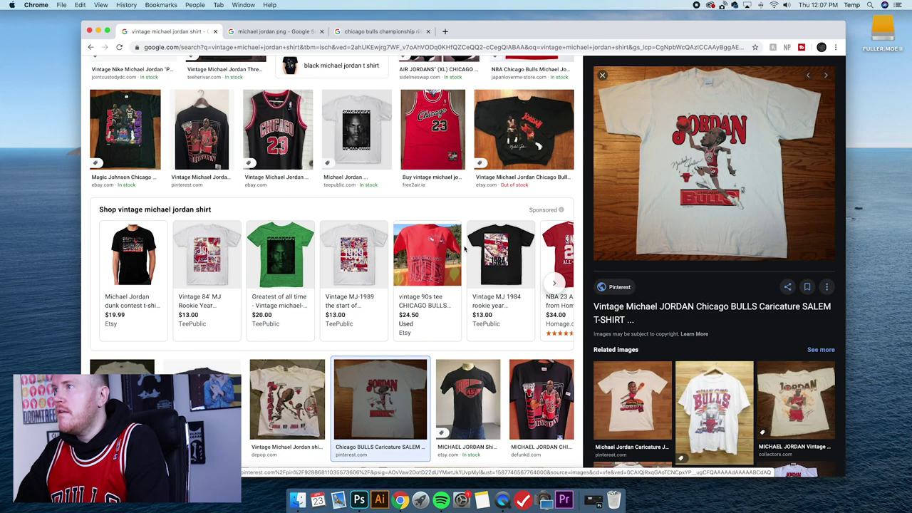
{"action": "scroll", "coordinate": [464, 248], "scroll_direction": "up", "scroll_amount": 3}
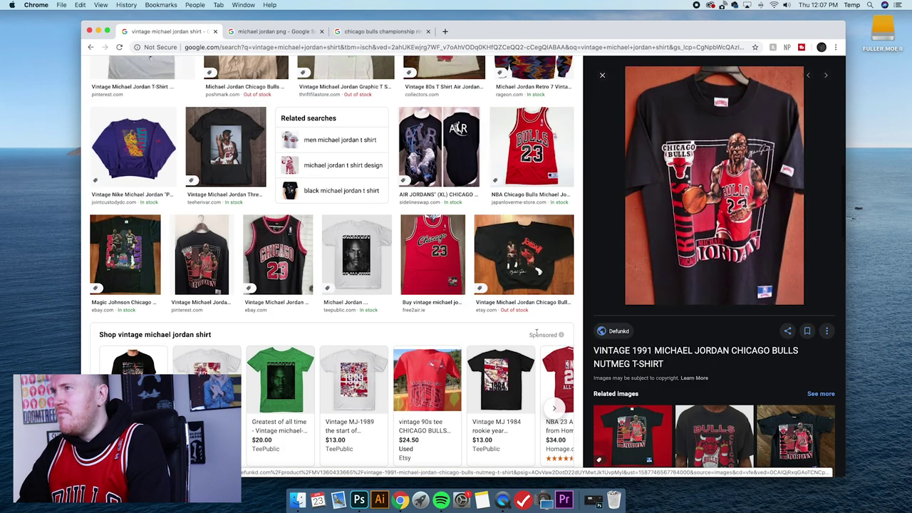
- Close the current image preview and preview the "Vintage Style Michael Jordan The Legend T-shirt" result
{"action": "left_click", "coordinate": [602, 76]}
{"action": "scroll", "coordinate": [499, 239], "scroll_direction": "down", "scroll_amount": 5}
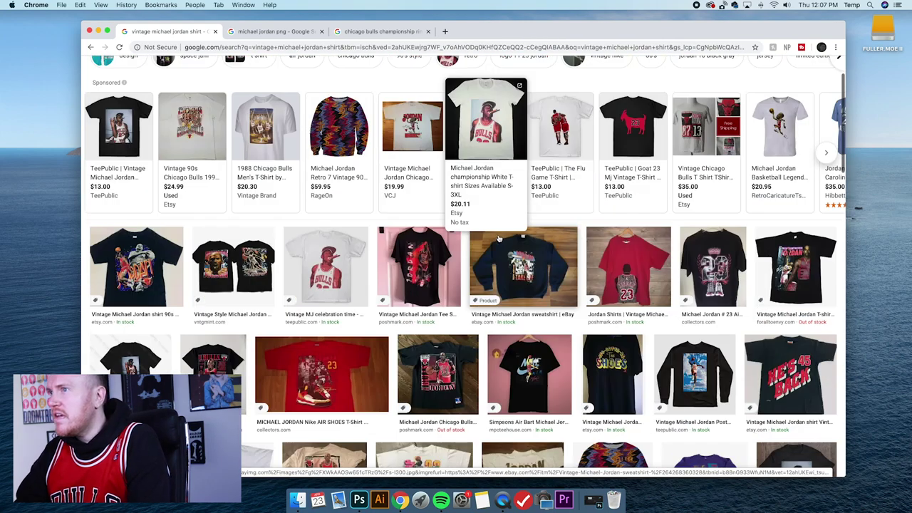
{"action": "scroll", "coordinate": [499, 237], "scroll_direction": "down", "scroll_amount": 2}
{"action": "left_click", "coordinate": [233, 203]}
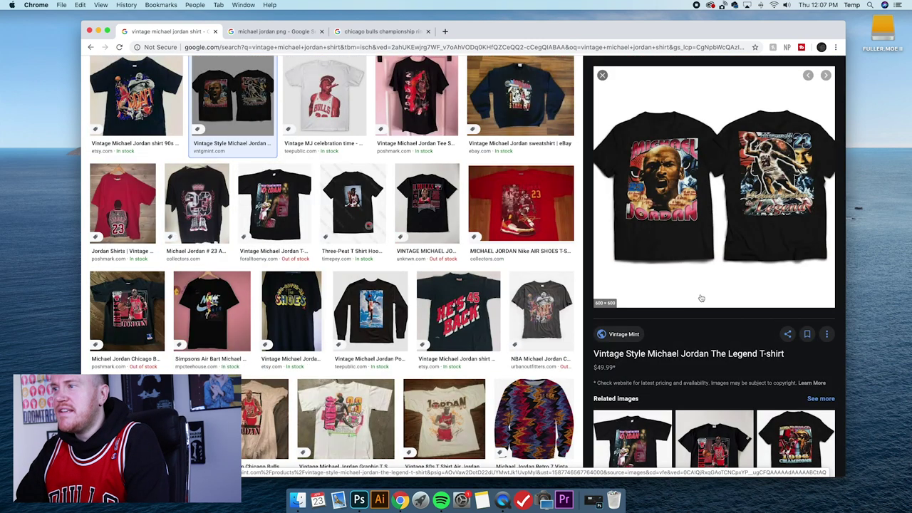
- Try to open the previewed Legend T-shirt image directly in Photoshop
{"action": "left_click_drag", "start_coordinate": [686, 308], "coordinate": [359, 500]}
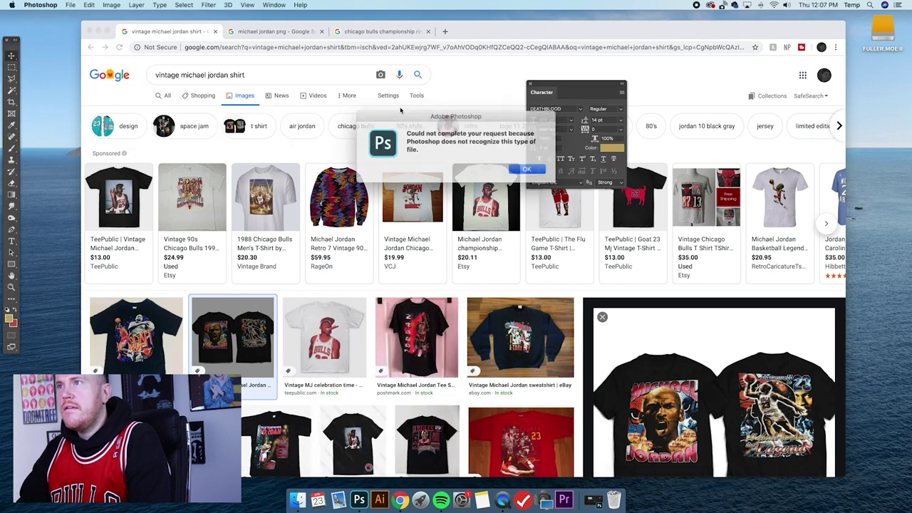
{"action": "left_click", "coordinate": [521, 169]}
{"action": "left_click", "coordinate": [709, 299]}
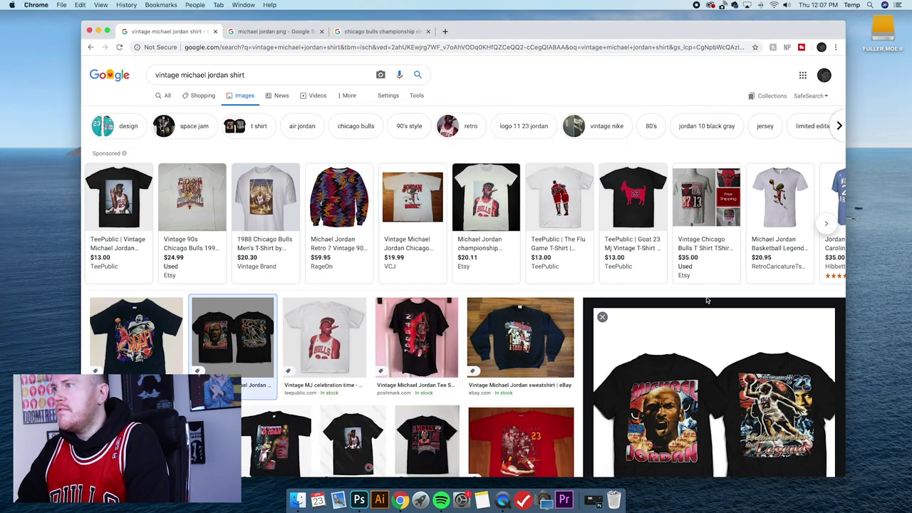
- Open the Legend T-shirt image by itself in a new browser tab and show that tab
{"action": "scroll", "coordinate": [677, 335], "scroll_direction": "down", "scroll_amount": 3}
{"action": "scroll", "coordinate": [673, 342], "scroll_direction": "down", "scroll_amount": 2}
{"action": "scroll", "coordinate": [669, 342], "scroll_direction": "up", "scroll_amount": 4}
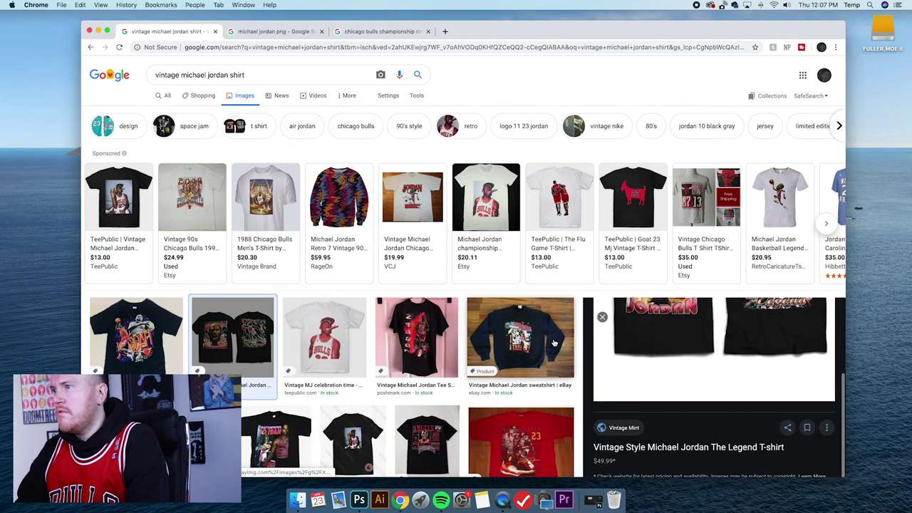
{"action": "scroll", "coordinate": [575, 342], "scroll_direction": "down", "scroll_amount": 4}
{"action": "scroll", "coordinate": [576, 328], "scroll_direction": "up", "scroll_amount": 3}
{"action": "scroll", "coordinate": [653, 287], "scroll_direction": "up", "scroll_amount": 2}
{"action": "right_click", "coordinate": [662, 278]}
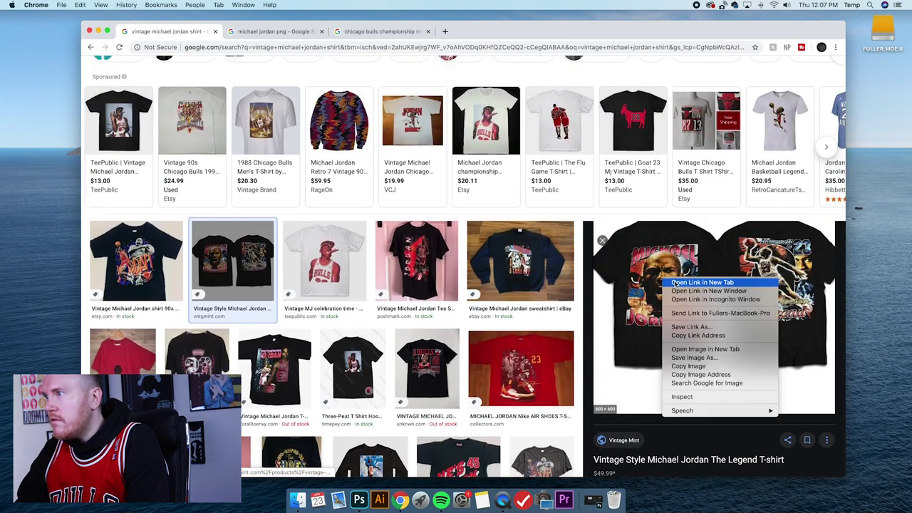
{"action": "left_click", "coordinate": [699, 351]}
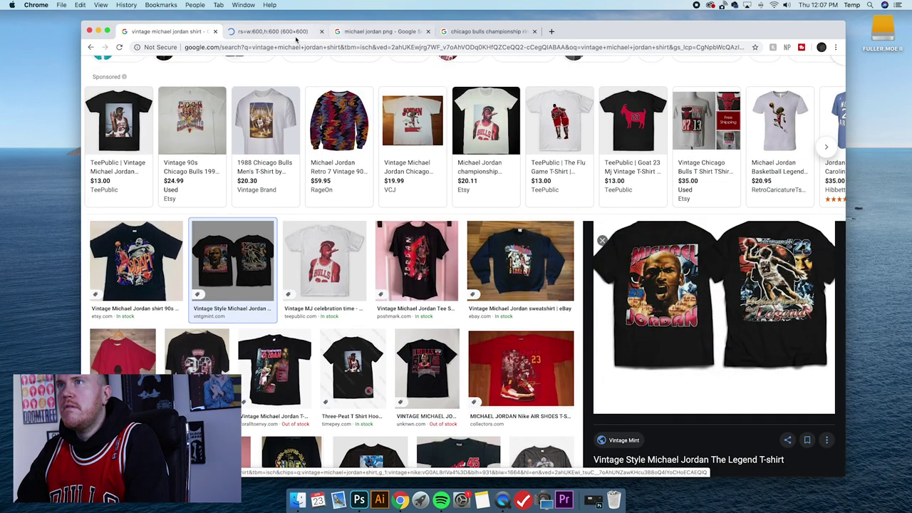
{"action": "left_click", "coordinate": [295, 34]}
- Take a screenshot of the whole T-shirt image, close its tab, and open the screenshot in Photoshop
{"action": "left_click_drag", "start_coordinate": [332, 138], "coordinate": [606, 406]}
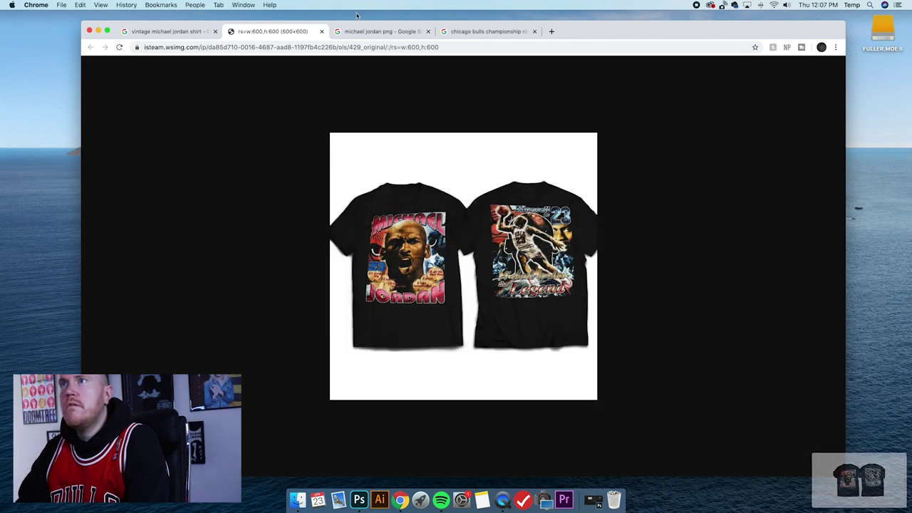
{"action": "left_click", "coordinate": [321, 31]}
{"action": "left_click_drag", "start_coordinate": [858, 479], "coordinate": [359, 498]}
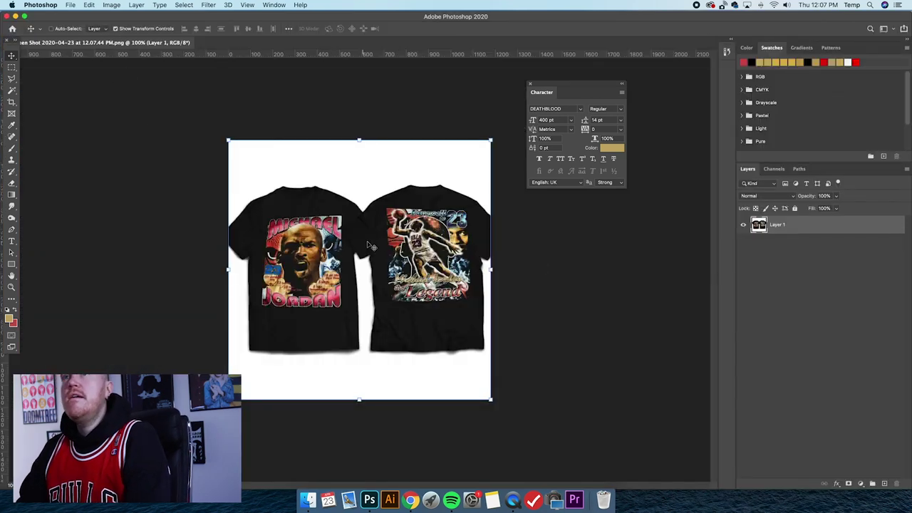
- Create a 15 x 25 inch, 300 ppi RGB document with a black background and move the Character panel away from the canvas
{"action": "left_click", "coordinate": [71, 5]}
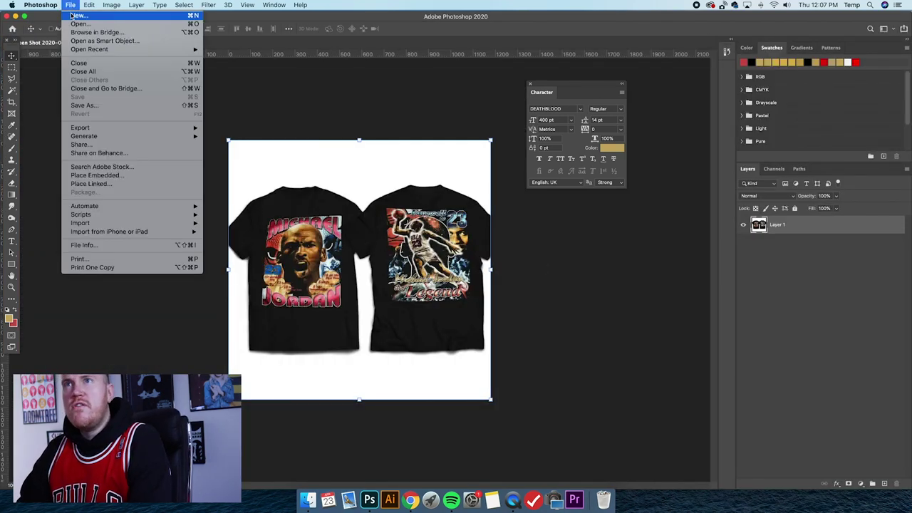
{"action": "left_click", "coordinate": [75, 15]}
{"action": "left_click", "coordinate": [325, 176]}
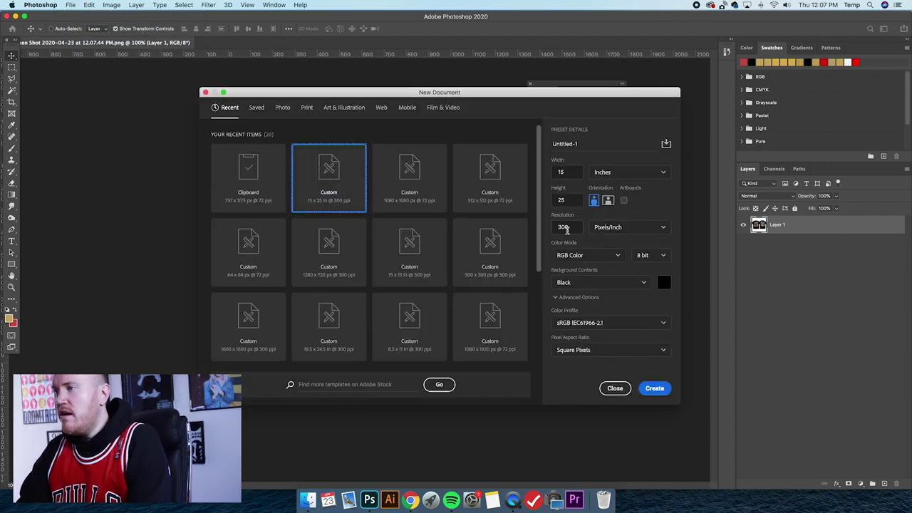
{"action": "left_click", "coordinate": [658, 387]}
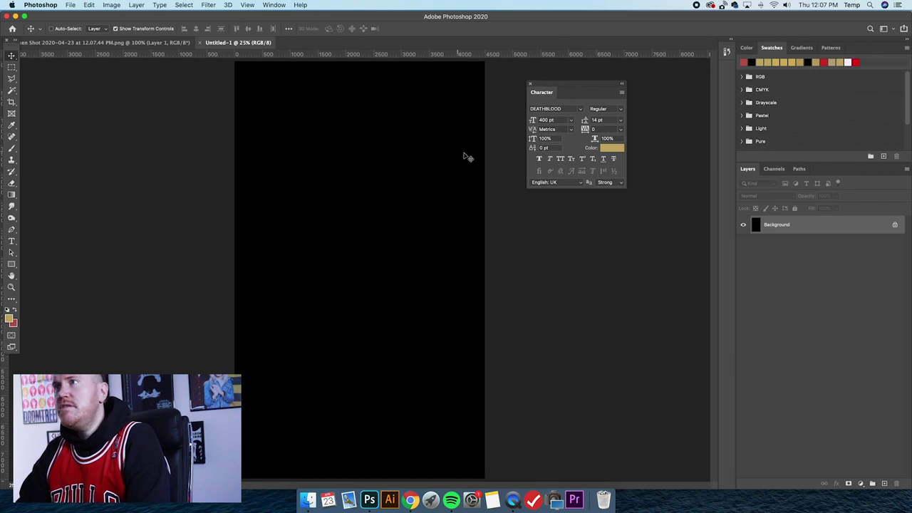
{"action": "left_click_drag", "start_coordinate": [562, 87], "coordinate": [564, 118]}
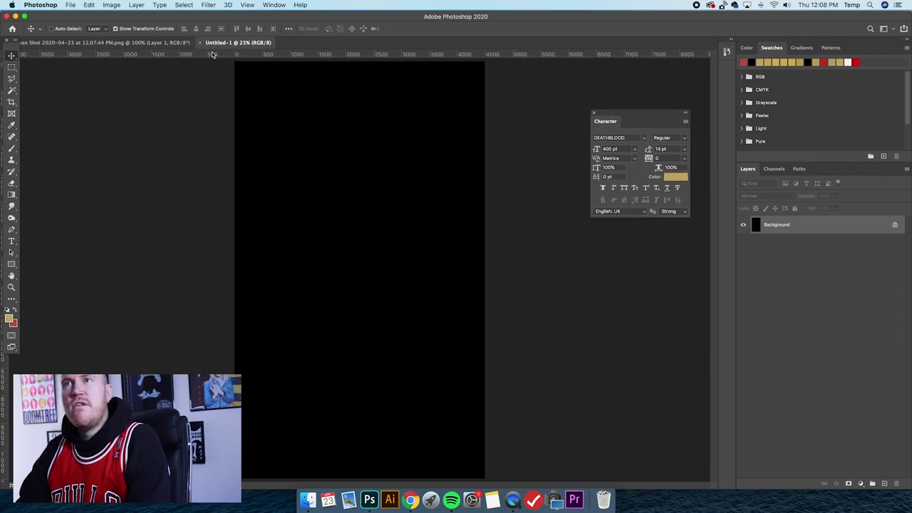
- Switch back to Chrome and preview the second player cutout in the "michael jordan png" image results
{"action": "left_click", "coordinate": [15, 16]}
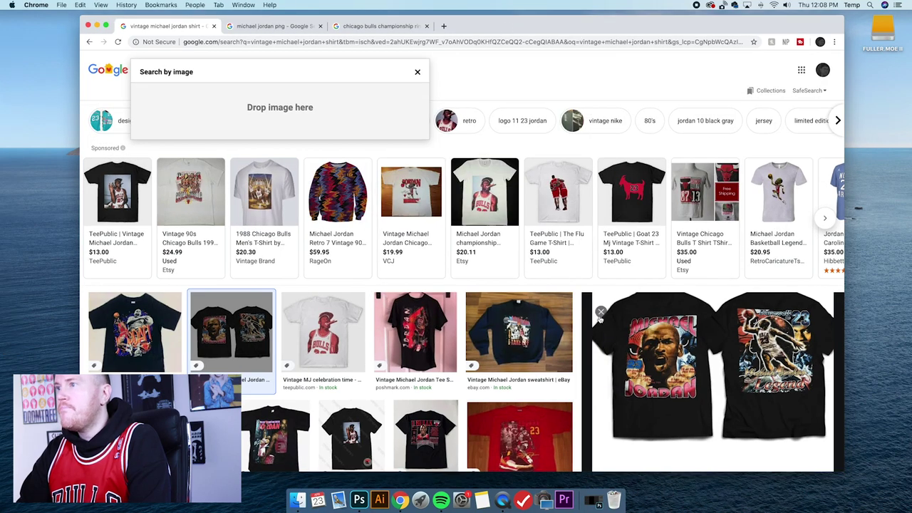
{"action": "left_click", "coordinate": [600, 311]}
{"action": "left_click", "coordinate": [275, 25]}
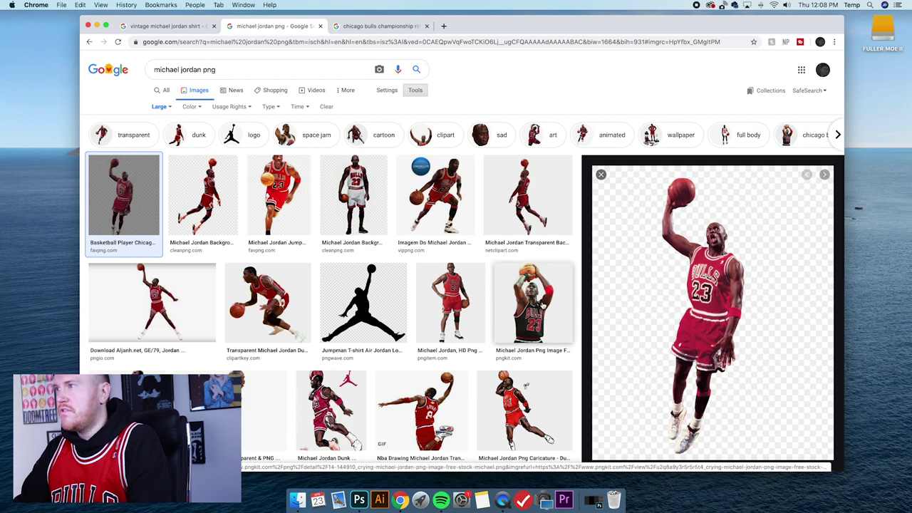
{"action": "left_click", "coordinate": [203, 196]}
{"action": "left_click_drag", "start_coordinate": [497, 28], "coordinate": [496, 30]}
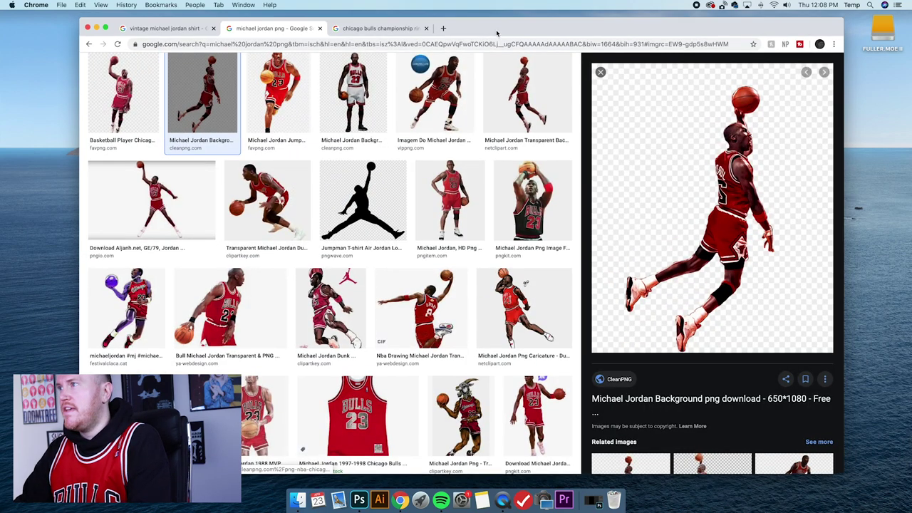
- Examine the large Michael Jordan PNG results one by one to find a suitable player cutout
{"action": "key", "text": "Right"}
{"action": "key", "text": "Right"}
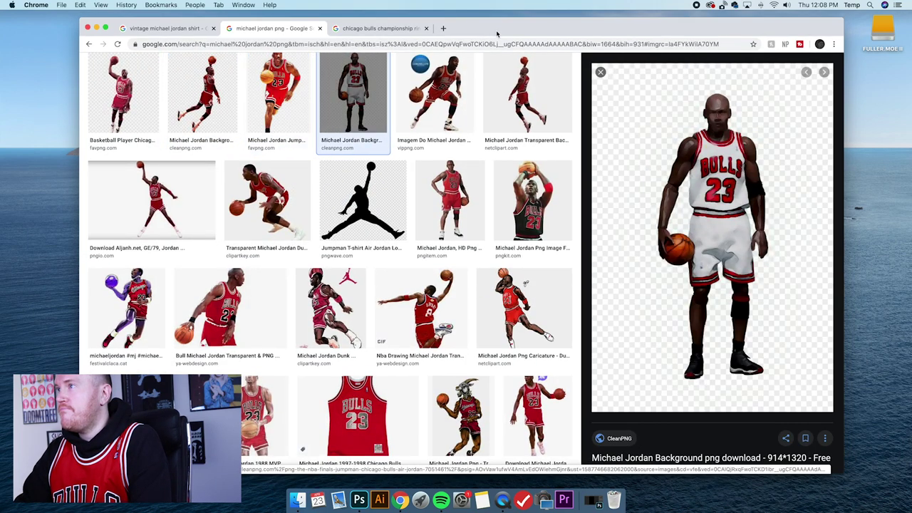
{"action": "key", "text": "Right"}
{"action": "key", "text": "Right"}
{"action": "key", "text": "Right"}
{"action": "key", "text": "Right"}
{"action": "key", "text": "Right"}
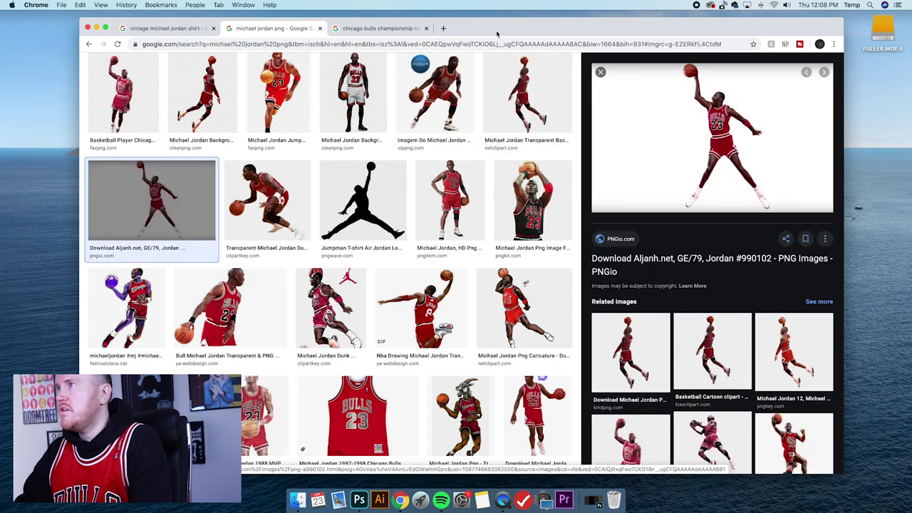
{"action": "key", "text": "Left"}
{"action": "key", "text": "Right"}
{"action": "key", "text": "Right"}
{"action": "key", "text": "Right"}
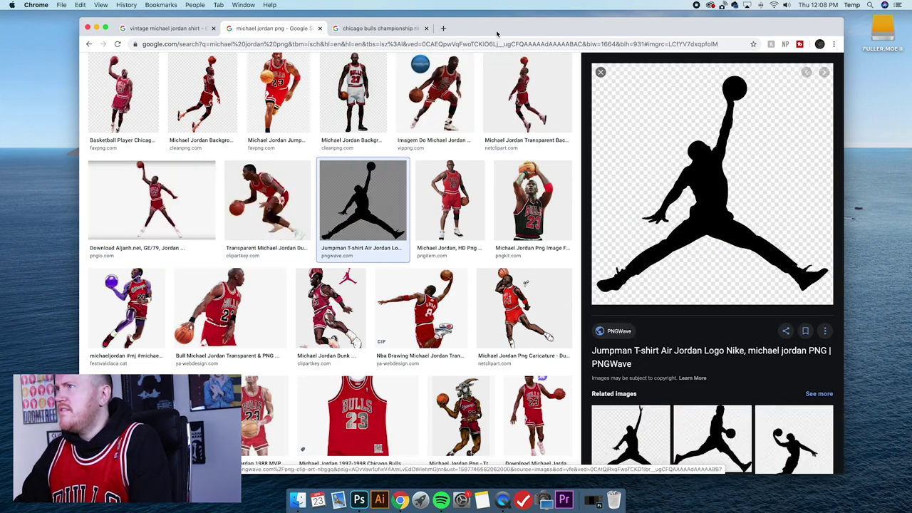
{"action": "key", "text": "Right"}
{"action": "key", "text": "Right"}
{"action": "key", "text": "Right"}
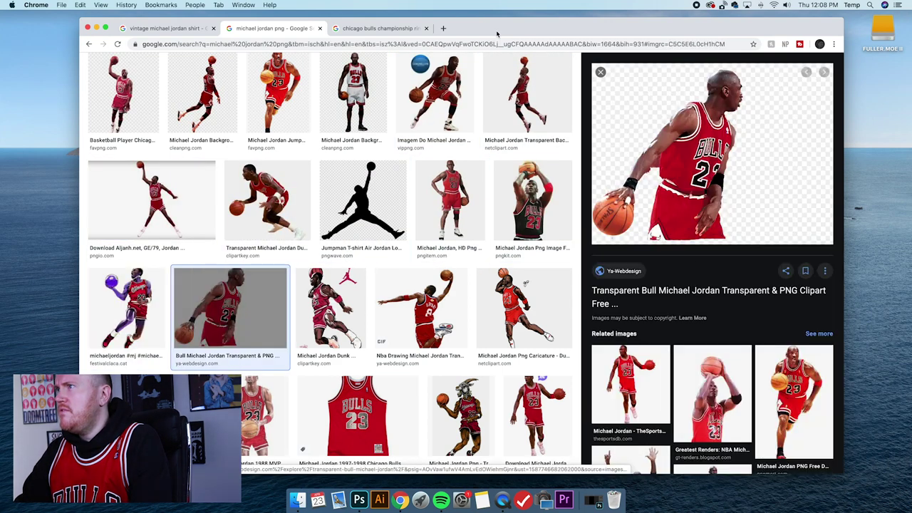
{"action": "key", "text": "Left"}
{"action": "key", "text": "Right"}
{"action": "key", "text": "Right"}
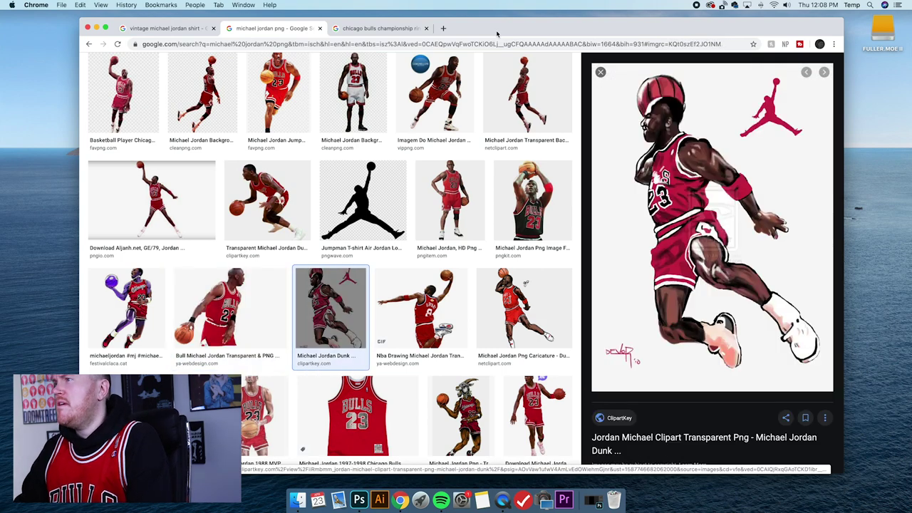
{"action": "key", "text": "Right"}
{"action": "key", "text": "Right"}
{"action": "key", "text": "Right"}
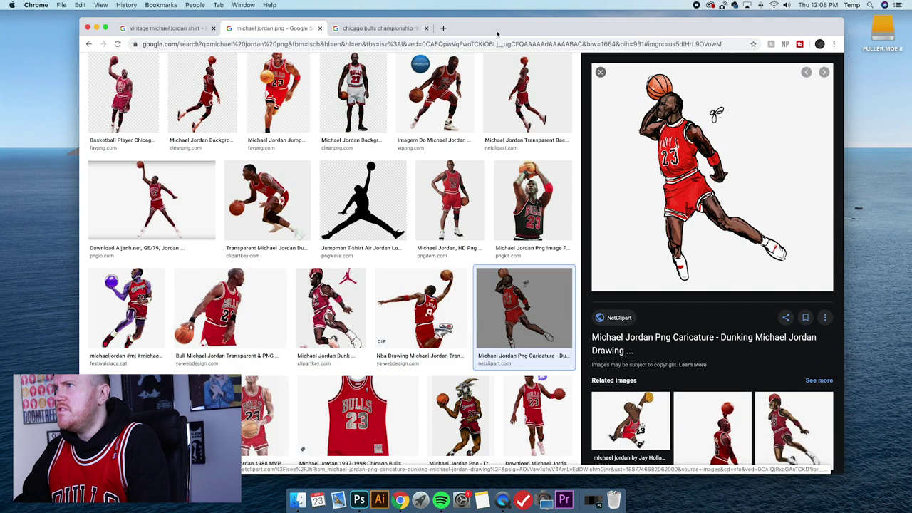
{"action": "key", "text": "Right"}
{"action": "key", "text": "Right"}
{"action": "key", "text": "Right"}
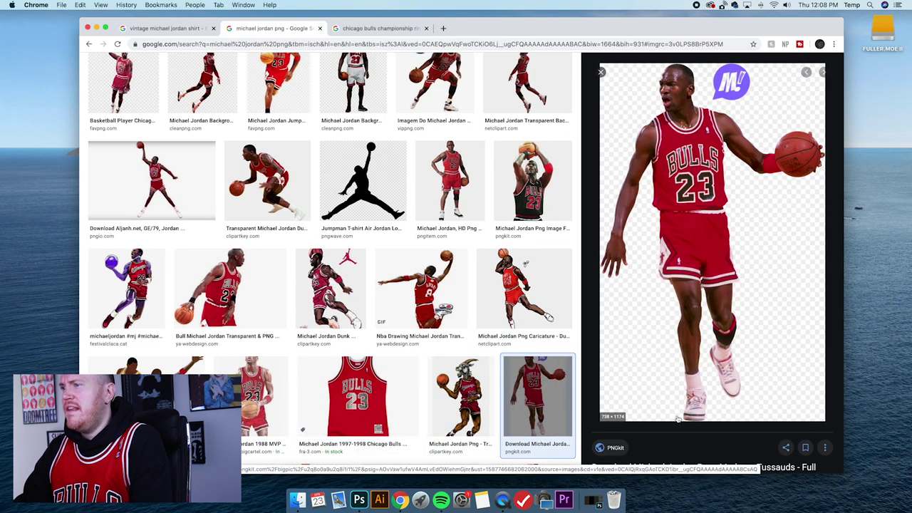
- Bring the cutout of the walking player holding the ball out to the side from Chrome into Photoshop as its own document
{"action": "scroll", "coordinate": [619, 415], "scroll_direction": "down", "scroll_amount": 1}
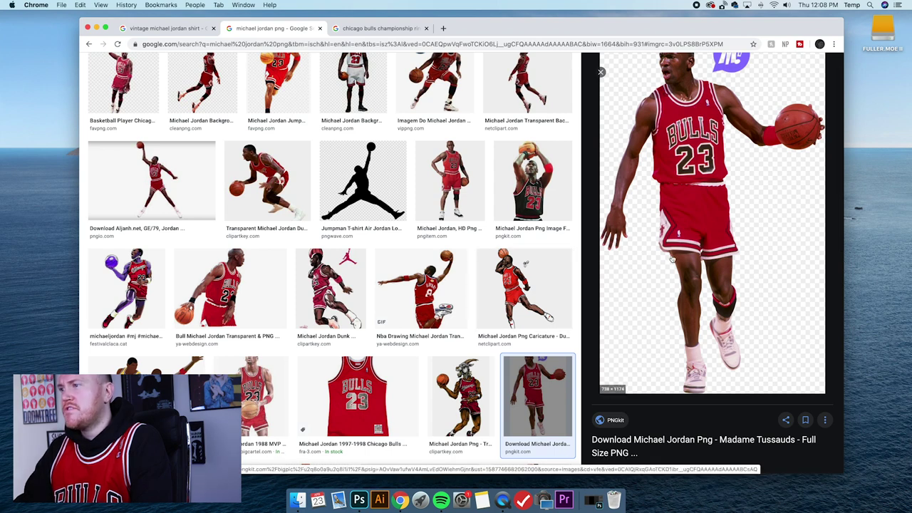
{"action": "left_click_drag", "start_coordinate": [684, 389], "coordinate": [477, 235]}
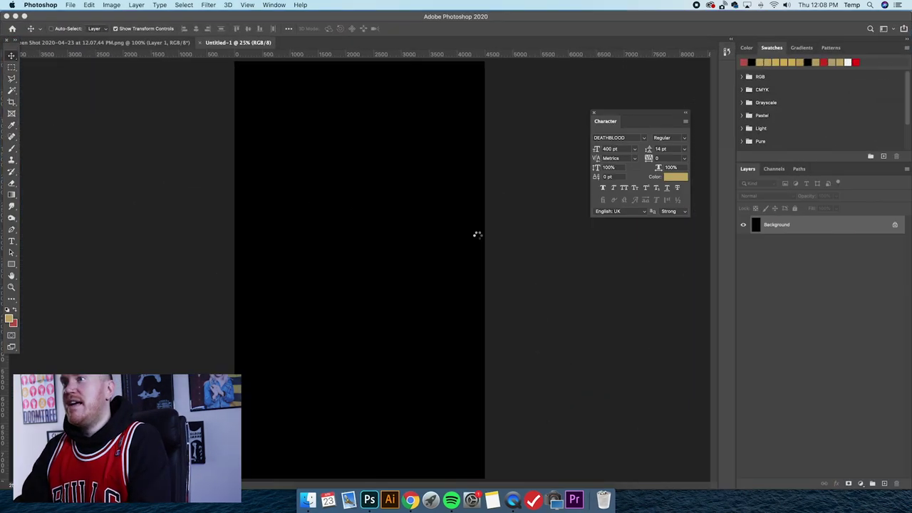
- Outline the purple logo beside the player's head with the Polygonal Lasso, delete it, and clear the selection
{"action": "left_click", "coordinate": [14, 79]}
{"action": "mouse_move", "coordinate": [260, 258]}
{"action": "left_mouse_down"}
{"action": "mouse_move", "coordinate": [253, 411]}
{"action": "mouse_move", "coordinate": [303, 432]}
{"action": "mouse_move", "coordinate": [473, 436]}
{"action": "mouse_move", "coordinate": [477, 220]}
{"action": "mouse_move", "coordinate": [470, 179]}
{"action": "left_mouse_up"}
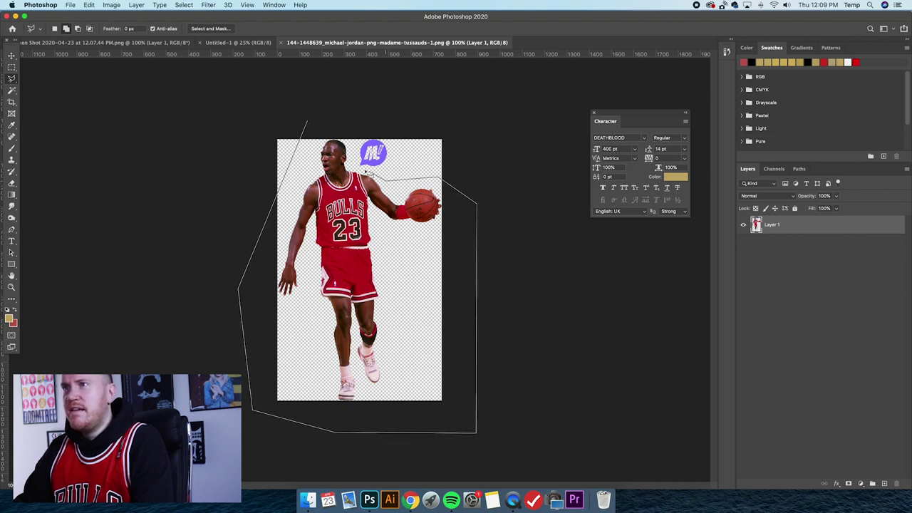
{"action": "left_click_drag", "start_coordinate": [354, 171], "coordinate": [360, 171]}
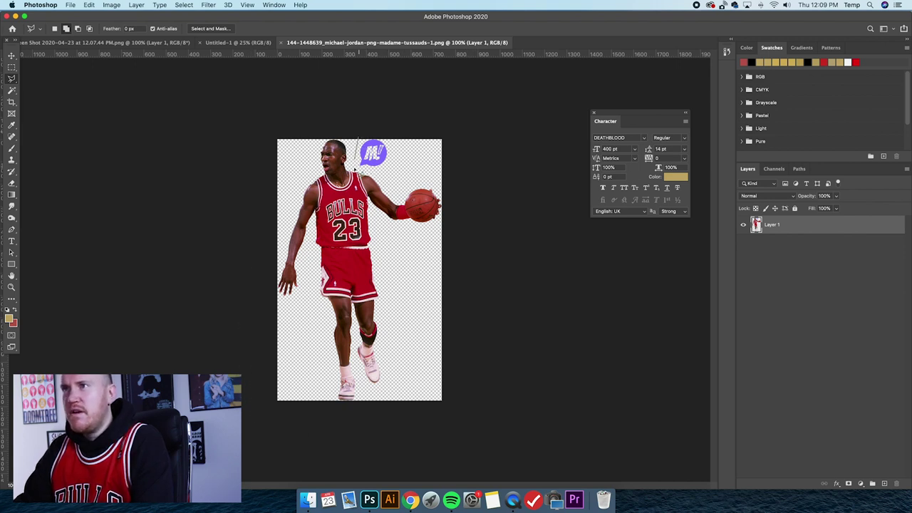
{"action": "left_click", "coordinate": [403, 176]}
{"action": "double_click", "coordinate": [404, 115]}
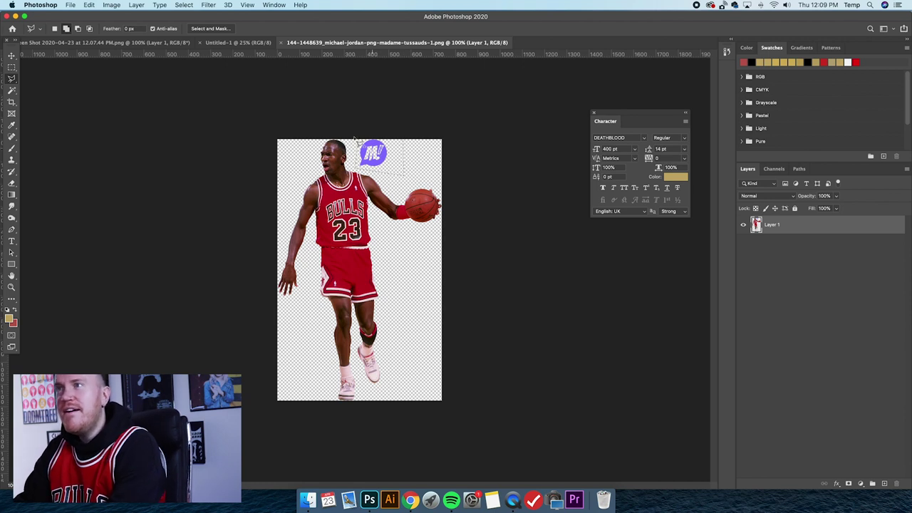
{"action": "key", "text": "Delete"}
{"action": "right_click", "coordinate": [390, 158]}
{"action": "left_click", "coordinate": [395, 157]}
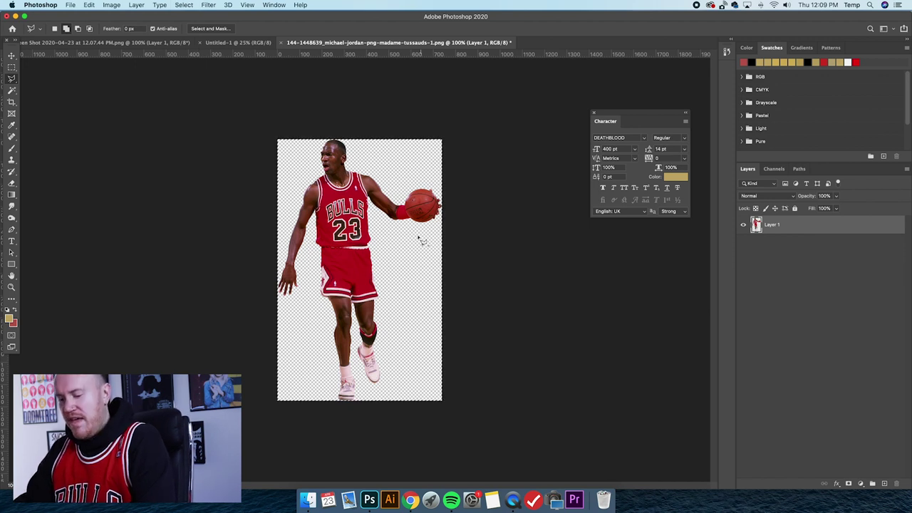
- Copy the cleaned player cutout into the black Untitled-1 document with Show Transform Controls enabled
{"action": "left_click", "coordinate": [224, 45]}
{"action": "key", "text": "v"}
{"action": "key", "text": "super+v"}
{"action": "left_click", "coordinate": [118, 29]}
{"action": "left_click", "coordinate": [115, 29]}
- Enlarge the player cutout proportionally to about half the canvas height and place it in the left half of the black canvas
{"action": "left_click_drag", "start_coordinate": [381, 236], "coordinate": [437, 145]}
{"action": "left_click_drag", "start_coordinate": [403, 222], "coordinate": [416, 304]}
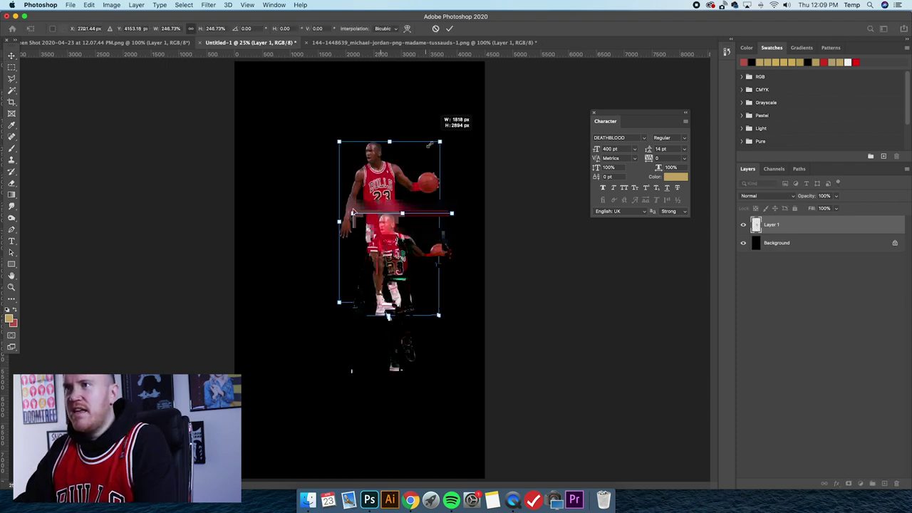
{"action": "left_click_drag", "start_coordinate": [352, 223], "coordinate": [334, 169]}
{"action": "left_click_drag", "start_coordinate": [356, 200], "coordinate": [283, 208]}
{"action": "left_click_drag", "start_coordinate": [382, 180], "coordinate": [389, 165]}
{"action": "key", "text": "Return"}
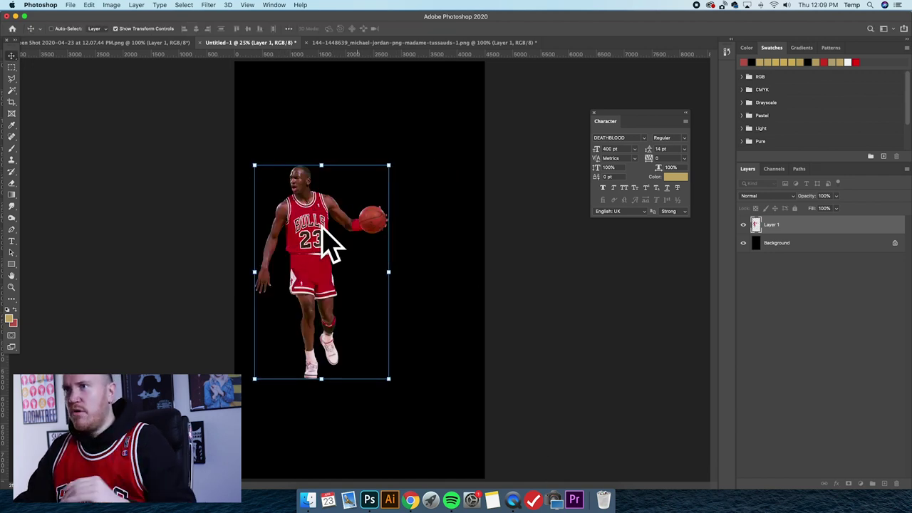
{"action": "left_click_drag", "start_coordinate": [335, 228], "coordinate": [329, 237]}
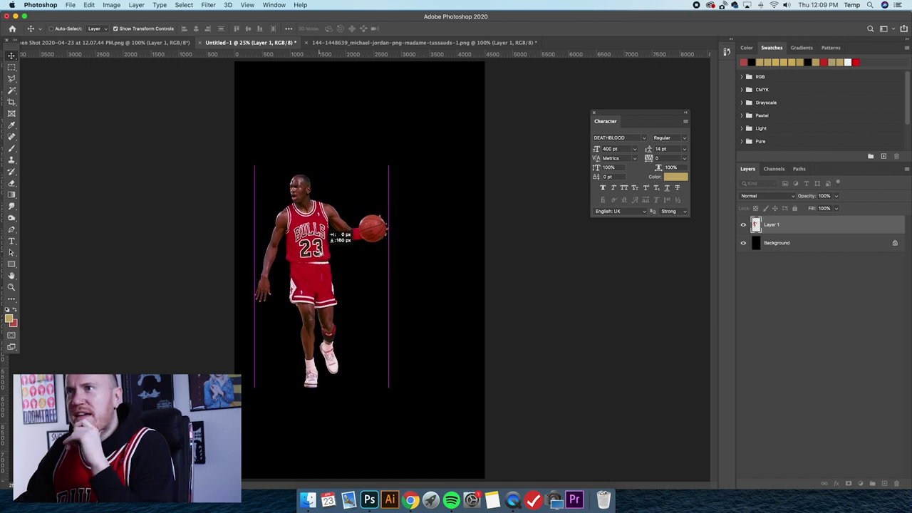
{"action": "left_click_drag", "start_coordinate": [389, 171], "coordinate": [394, 168]}
{"action": "key", "text": "Return"}
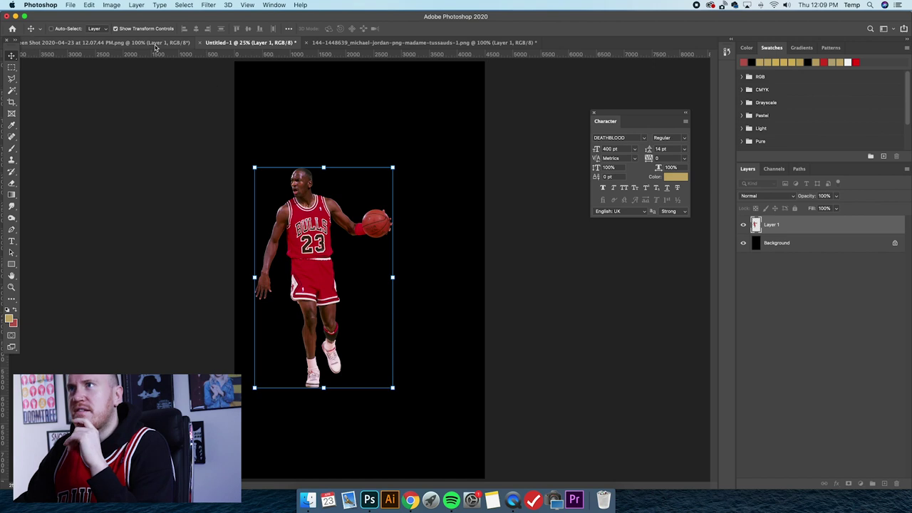
- Select the "MICHAEL JORDAN" face graphic on the front of the reference shirt with the Rectangular Marquee and copy it
{"action": "left_click", "coordinate": [169, 44]}
{"action": "left_click", "coordinate": [352, 44]}
{"action": "left_click", "coordinate": [140, 44]}
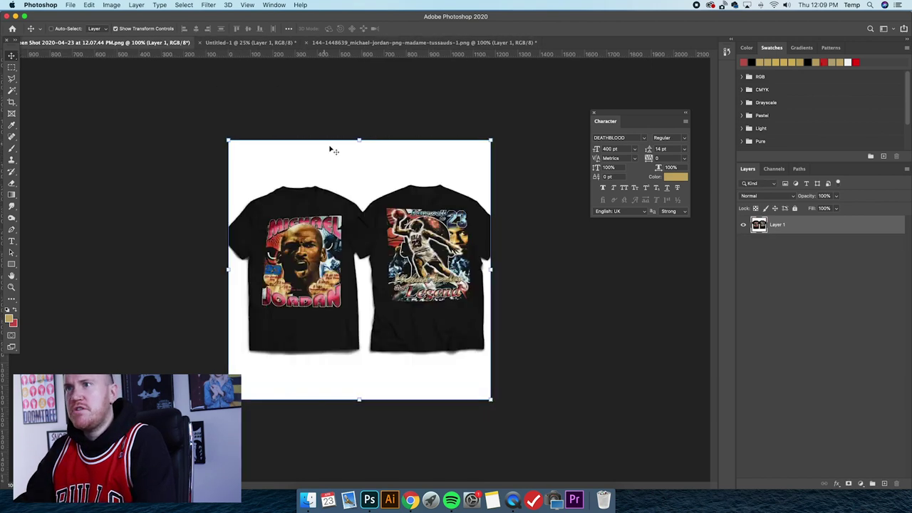
{"action": "left_click", "coordinate": [10, 68]}
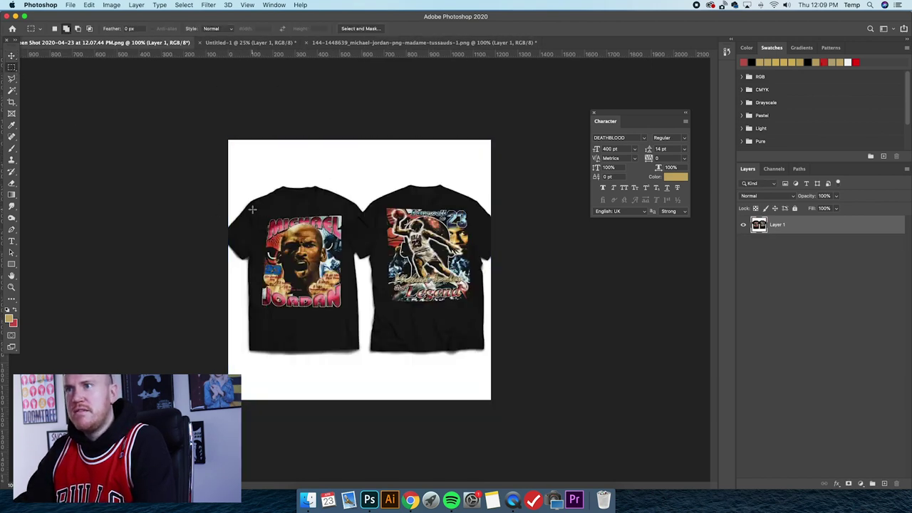
{"action": "left_click_drag", "start_coordinate": [330, 307], "coordinate": [355, 314]}
{"action": "key", "text": "super+z"}
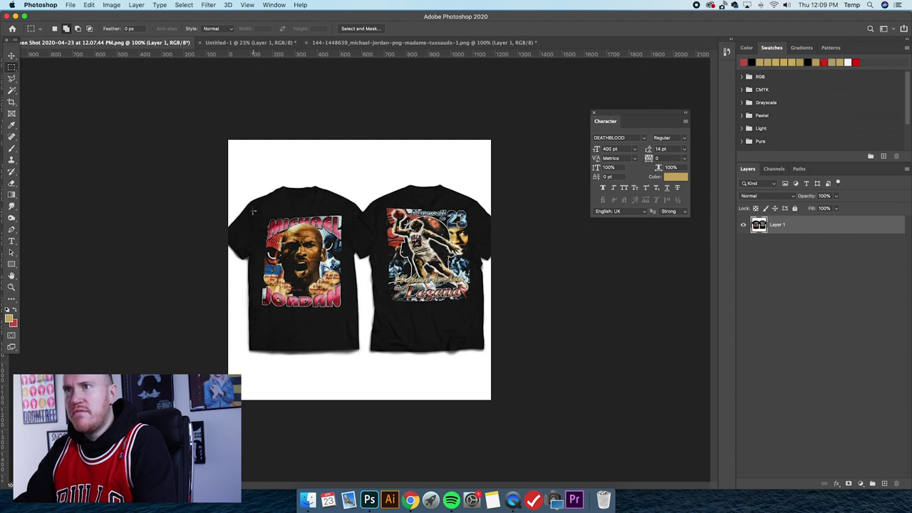
{"action": "left_click_drag", "start_coordinate": [260, 228], "coordinate": [352, 316]}
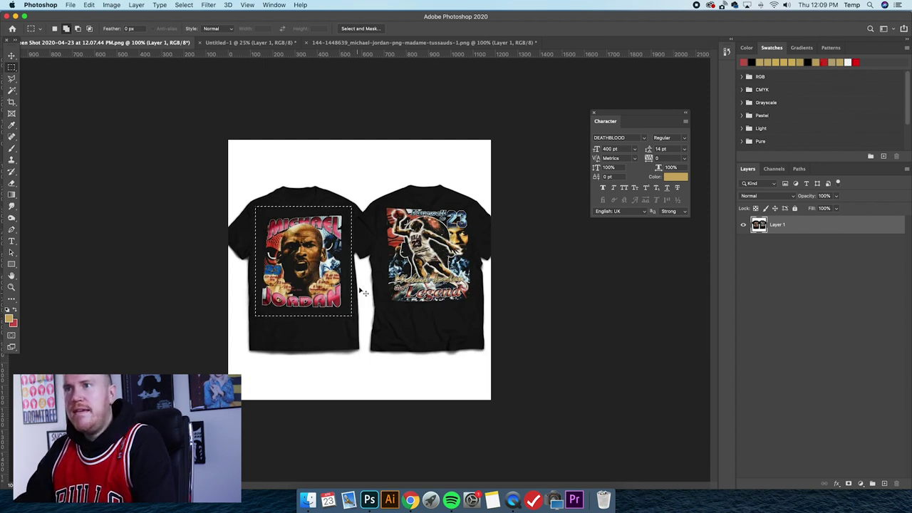
{"action": "key", "text": "ctrl+c"}
- Paste the shirt graphic into Untitled-1, scale it up to span the full canvas width, and center it horizontally
{"action": "left_click", "coordinate": [243, 43]}
{"action": "key", "text": "v"}
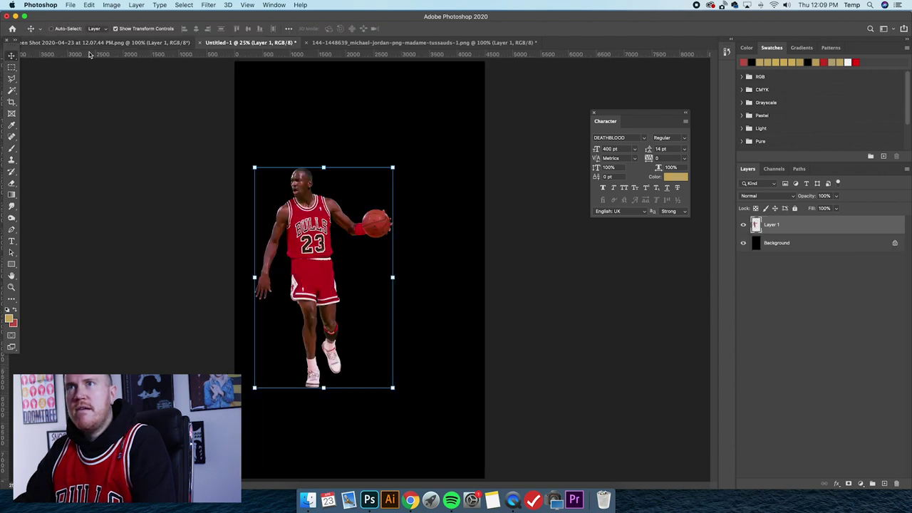
{"action": "key", "text": "ctrl+v"}
{"action": "left_click_drag", "start_coordinate": [371, 255], "coordinate": [502, 75]}
{"action": "left_click_drag", "start_coordinate": [456, 126], "coordinate": [363, 226]}
{"action": "left_click_drag", "start_coordinate": [432, 176], "coordinate": [484, 94]}
{"action": "left_click_drag", "start_coordinate": [424, 155], "coordinate": [411, 155]}
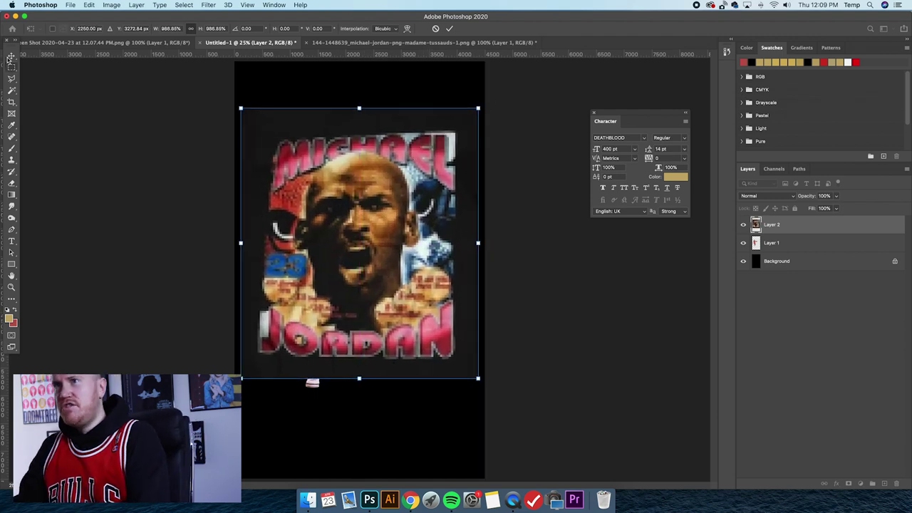
{"action": "key", "text": "Return"}
{"action": "left_click_drag", "start_coordinate": [241, 106], "coordinate": [225, 91]}
{"action": "left_click_drag", "start_coordinate": [326, 167], "coordinate": [334, 178]}
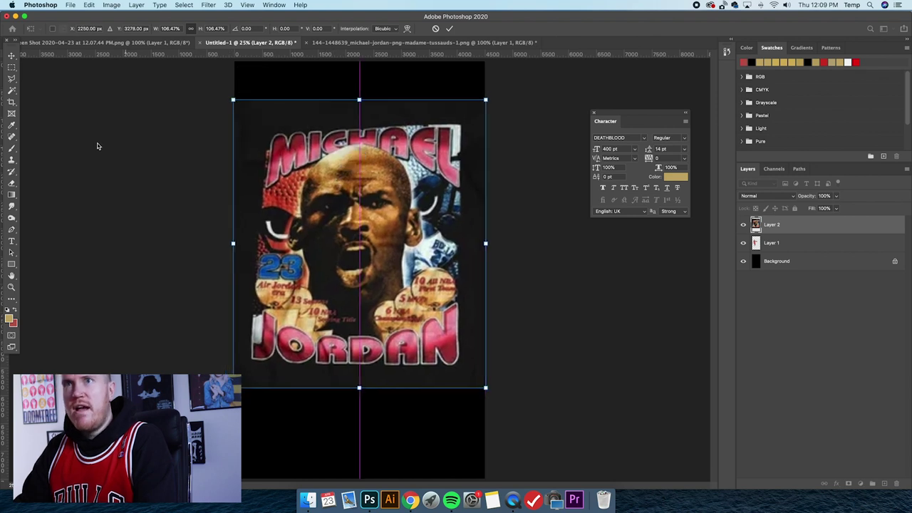
- Switch the rulers to inches, measure the printed area of the shirt graphic with a marquee selection, and deselect
{"action": "left_click", "coordinate": [11, 67]}
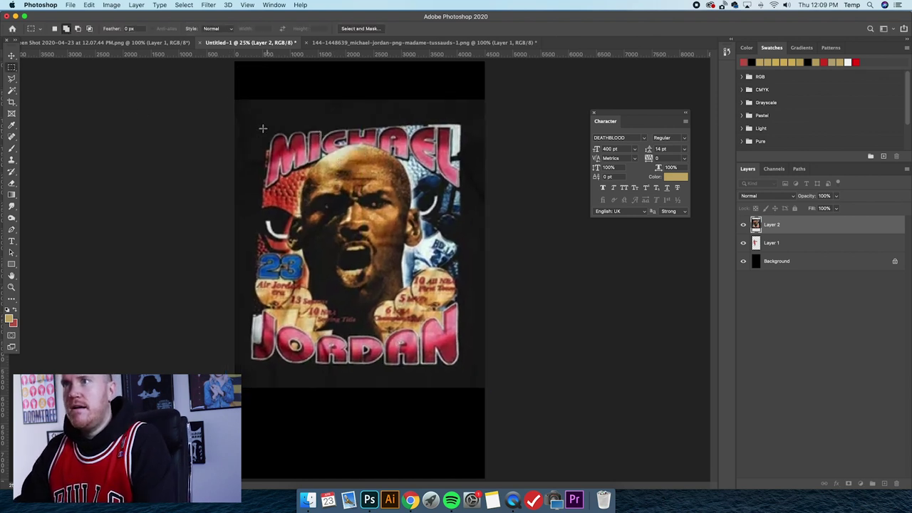
{"action": "right_click", "coordinate": [273, 54]}
{"action": "left_click", "coordinate": [296, 66]}
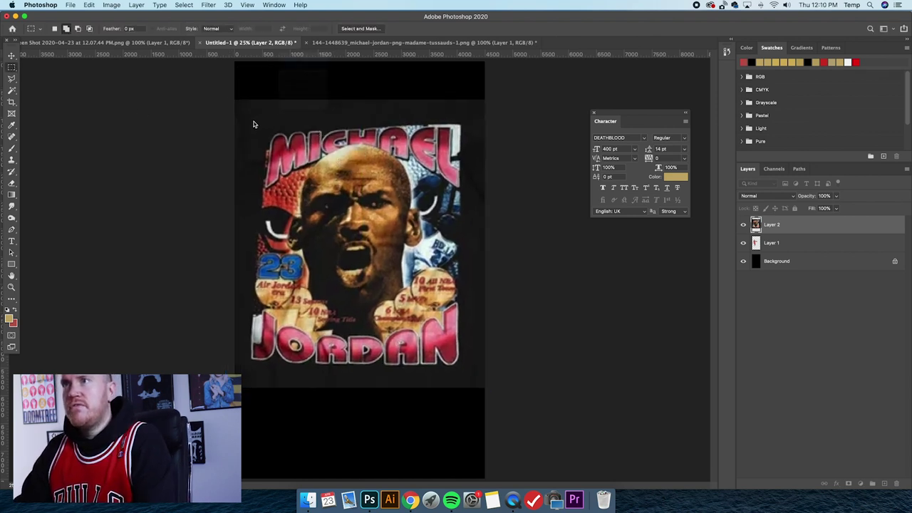
{"action": "left_click_drag", "start_coordinate": [257, 125], "coordinate": [460, 364]}
{"action": "right_click", "coordinate": [404, 211]}
{"action": "left_click", "coordinate": [411, 218]}
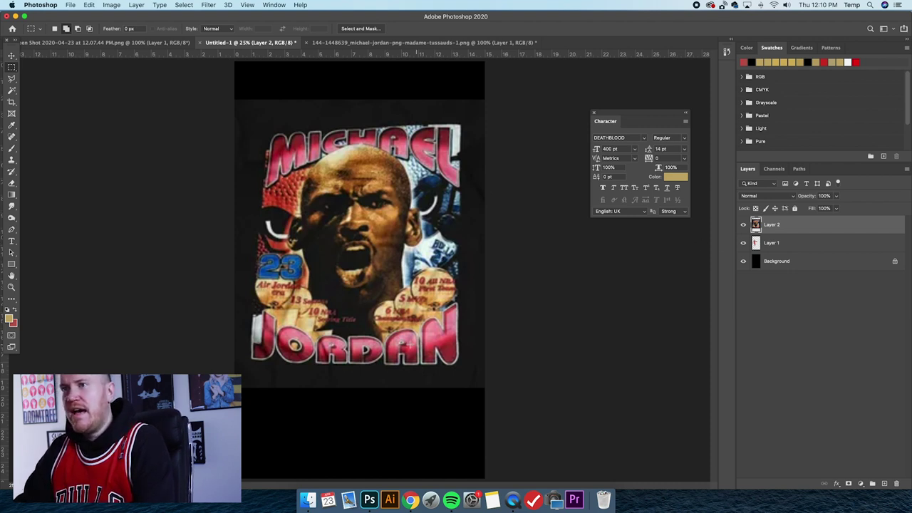
- Hide the pasted shirt graphic, move the player cutout slightly lower, and compare briefly with the reference before hiding it again
{"action": "left_click", "coordinate": [743, 225]}
{"action": "left_click", "coordinate": [780, 243]}
{"action": "left_click_drag", "start_coordinate": [356, 237], "coordinate": [375, 238]}
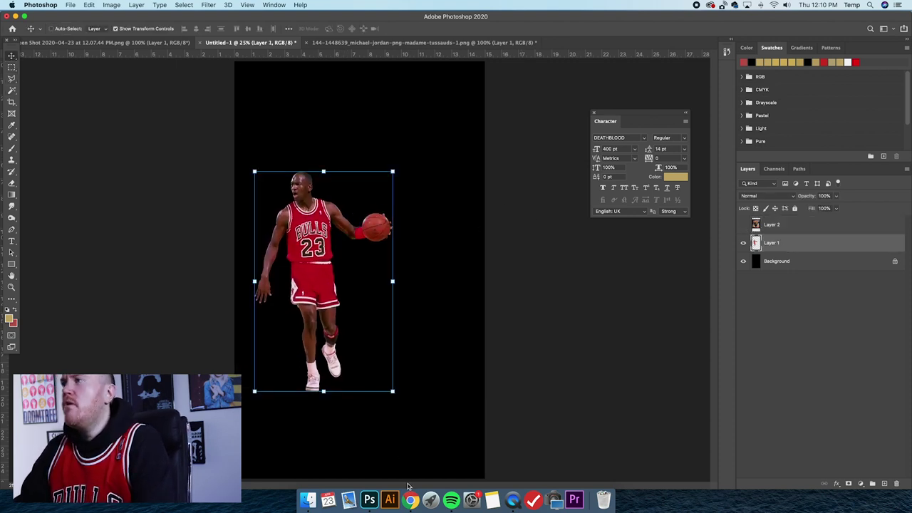
{"action": "left_click", "coordinate": [764, 229]}
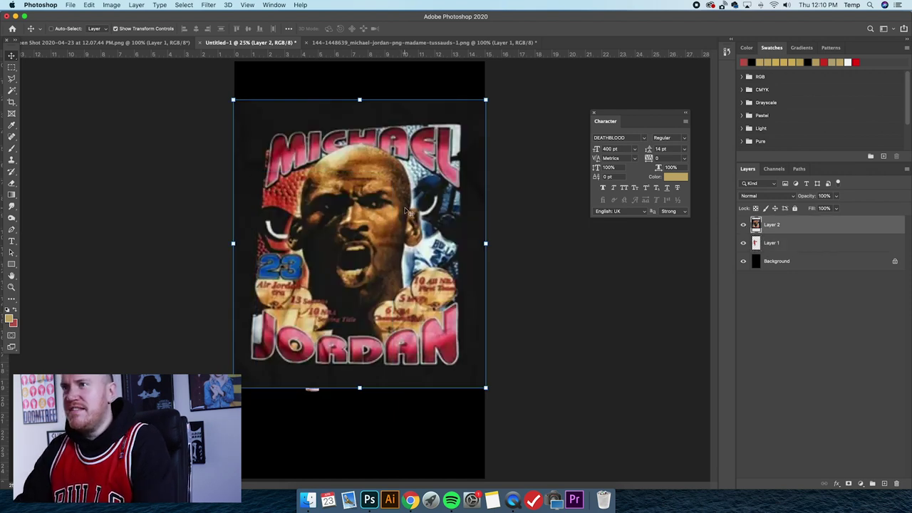
{"action": "left_click", "coordinate": [744, 225]}
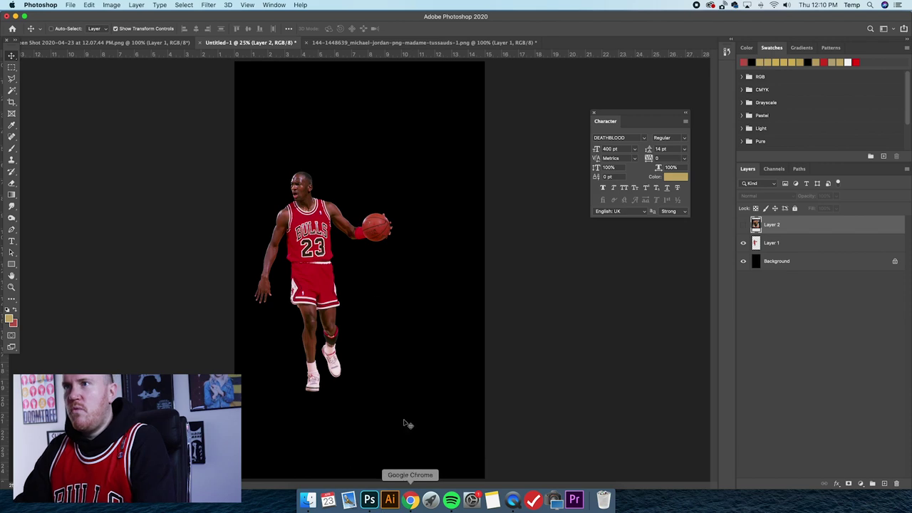
- Switch to Chrome and search Google Images for "michael jordan face" with the Large size filter
{"action": "left_click", "coordinate": [410, 500]}
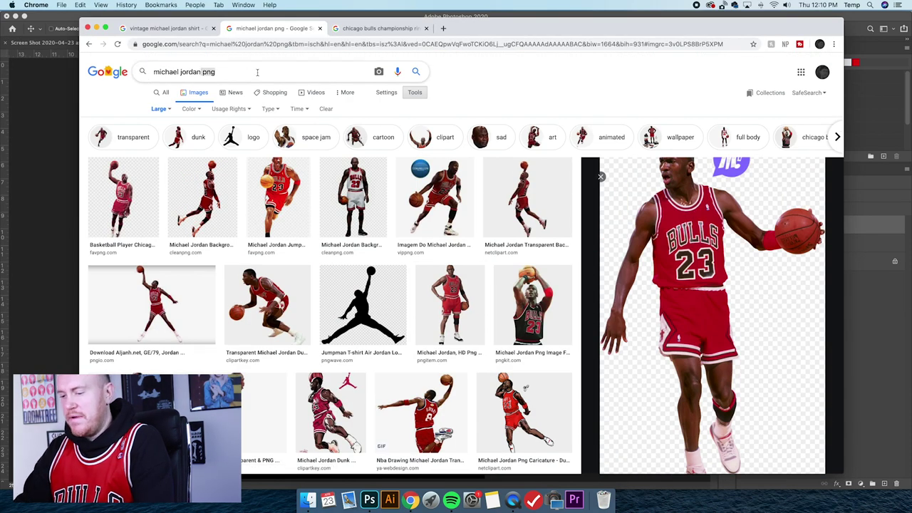
{"action": "left_click", "coordinate": [259, 72]}
{"action": "key", "text": "BackSpace"}
{"action": "key", "text": "BackSpace"}
{"action": "key", "text": "BackSpace"}
{"action": "key", "text": "BackSpace"}
{"action": "type", "text": "face"}
{"action": "key", "text": "Return"}
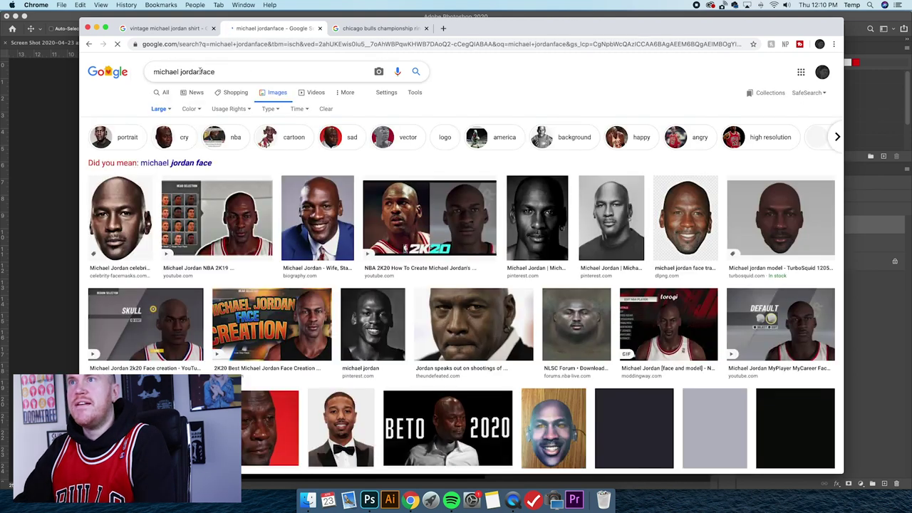
{"action": "left_click", "coordinate": [200, 71]}
{"action": "key", "text": "Return"}
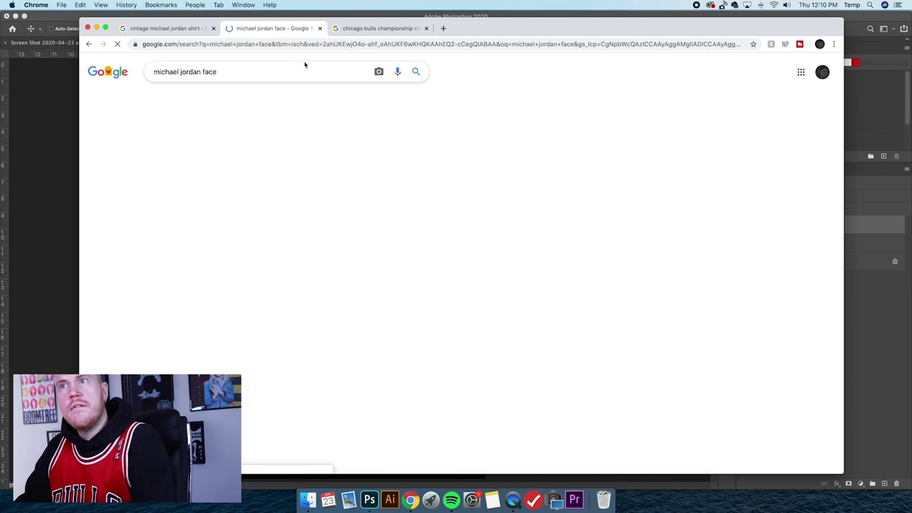
- Preview the smiling blue-suit portrait among the face results and check the Photoshop composition before returning to Chrome
{"action": "scroll", "coordinate": [346, 123], "scroll_direction": "down", "scroll_amount": 1}
{"action": "scroll", "coordinate": [347, 123], "scroll_direction": "down", "scroll_amount": 1}
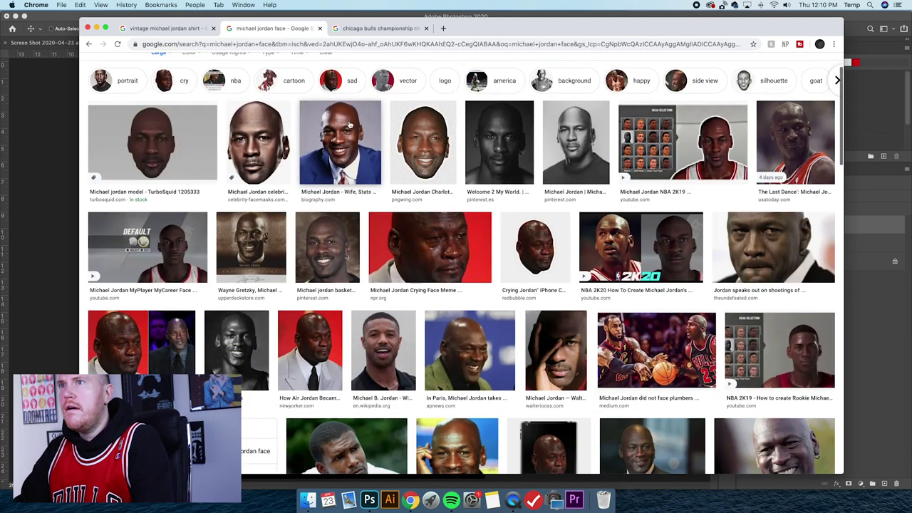
{"action": "left_click", "coordinate": [247, 129]}
{"action": "left_click", "coordinate": [313, 93]}
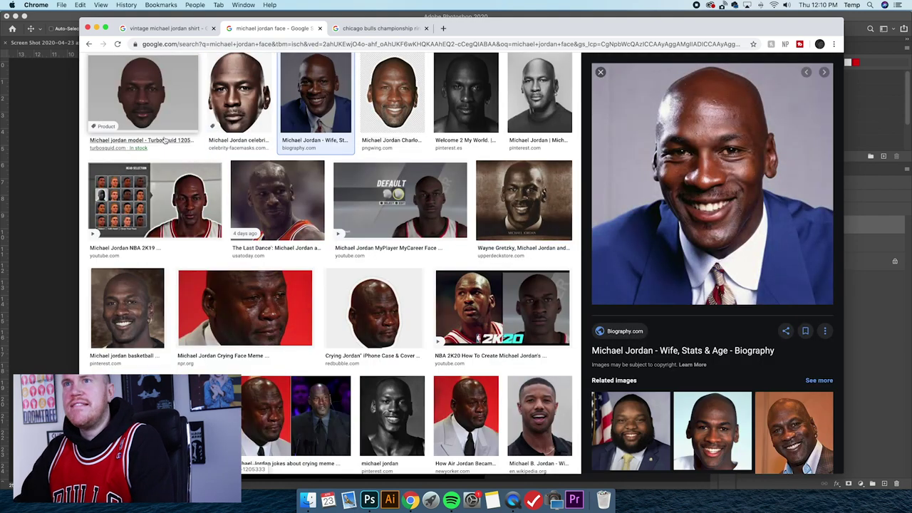
{"action": "key", "text": "super+Tab"}
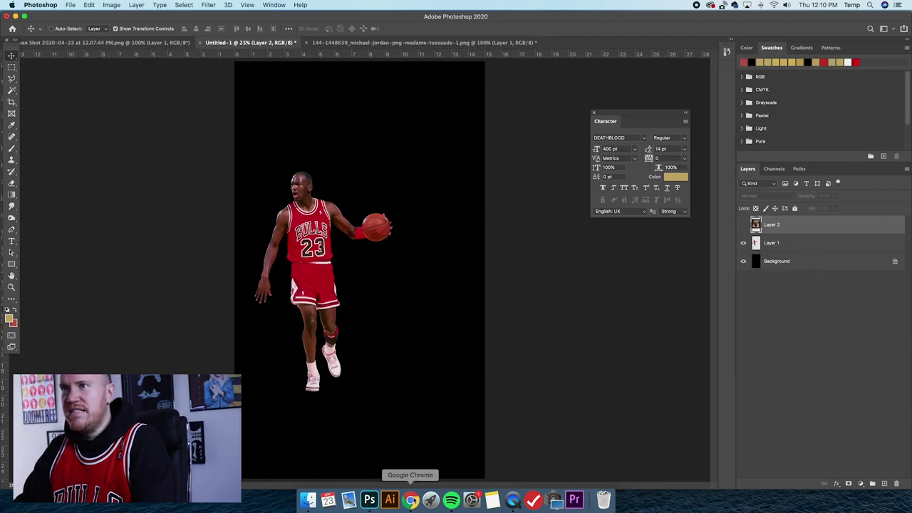
{"action": "left_click", "coordinate": [411, 500]}
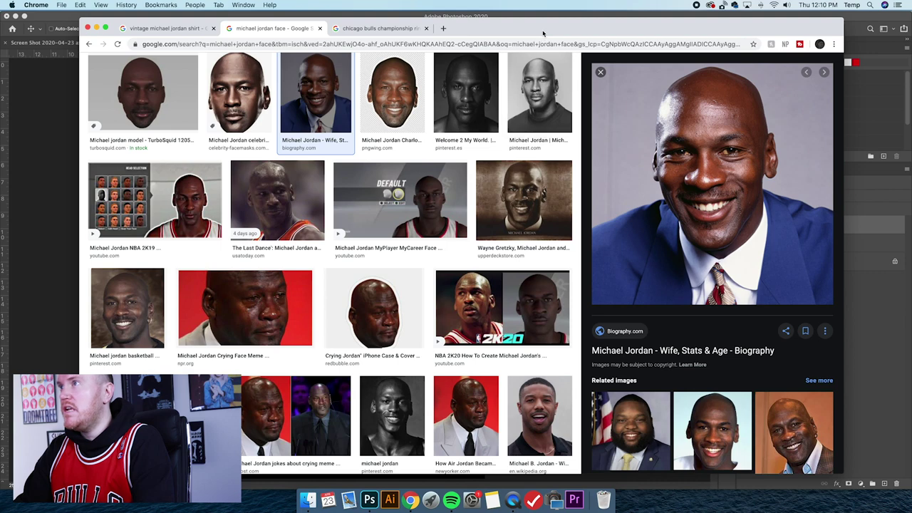
- Examine the neighbouring face portraits one by one to find a suitable close-up for the graphic
{"action": "key", "text": "Right"}
{"action": "key", "text": "Right"}
{"action": "key", "text": "Left"}
{"action": "key", "text": "Right"}
{"action": "key", "text": "Right"}
{"action": "key", "text": "Left"}
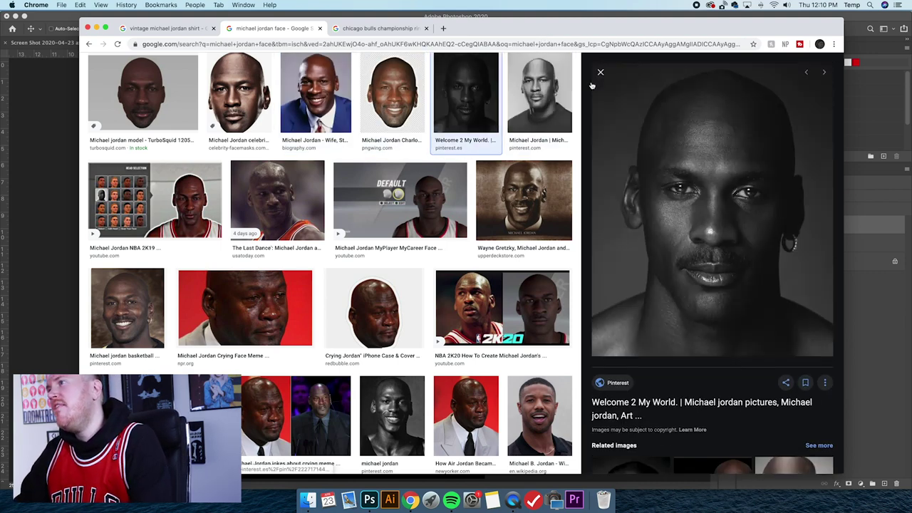
{"action": "key", "text": "Right"}
{"action": "key", "text": "Left"}
{"action": "key", "text": "Right"}
{"action": "key", "text": "Right"}
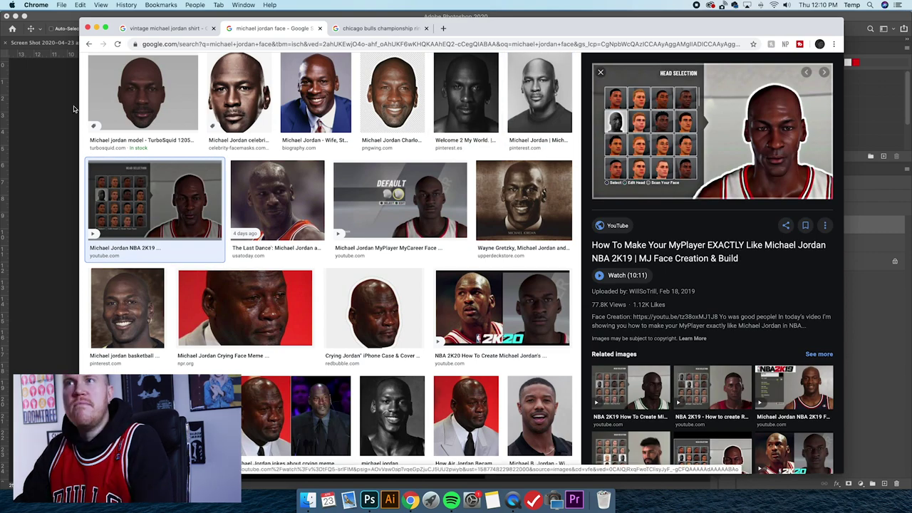
- Switch to Photoshop and show the pasted shirt graphic to check its face, hiding the layer again
{"action": "key", "text": "super+Tab"}
{"action": "left_click", "coordinate": [741, 225]}
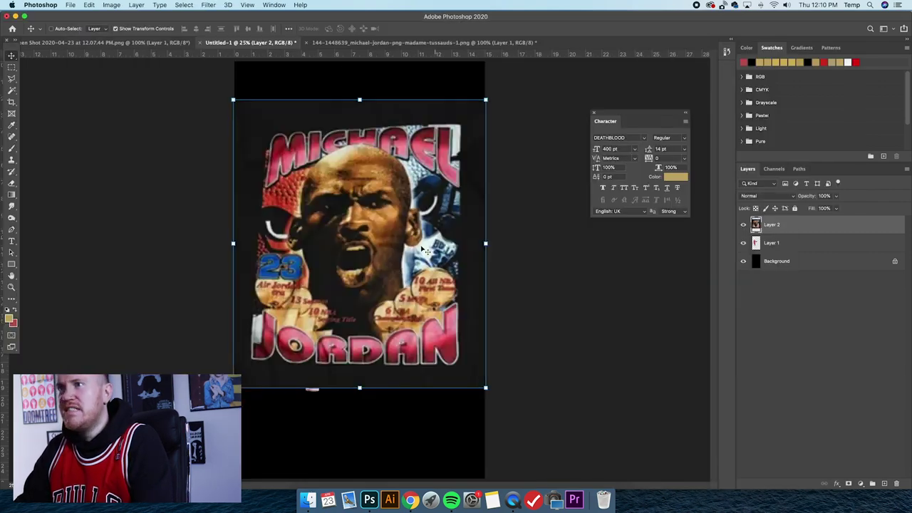
{"action": "left_click", "coordinate": [743, 227]}
- Return to Chrome and preview the TurboSquid head model from the face results
{"action": "left_click", "coordinate": [410, 500]}
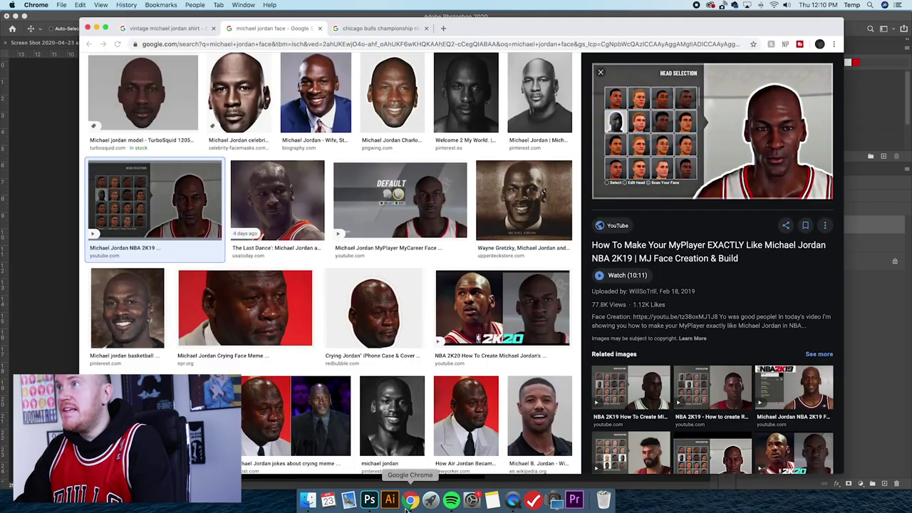
{"action": "scroll", "coordinate": [420, 161], "scroll_direction": "up", "scroll_amount": 3}
{"action": "left_click", "coordinate": [142, 196]}
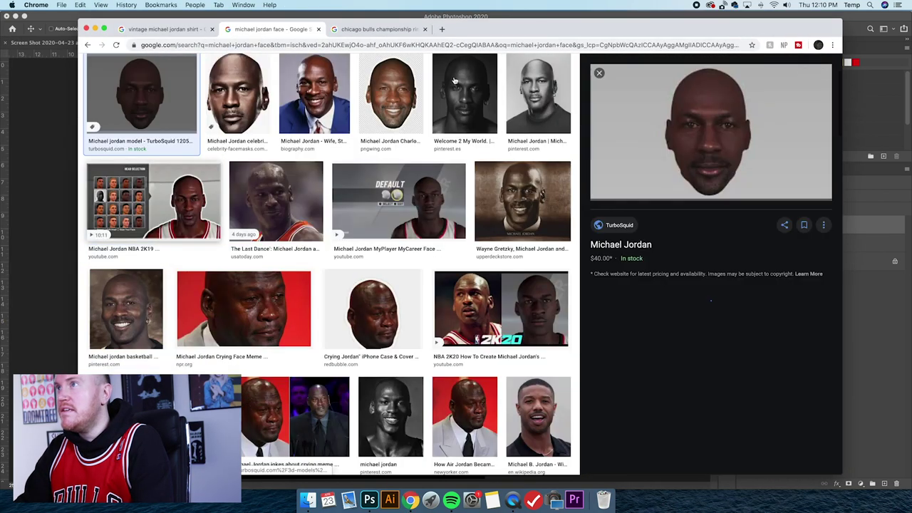
- Examine the portraits in the upper rows of the Michael Jordan face results one by one for a suitable close-up
{"action": "key", "text": "Right"}
{"action": "key", "text": "Right"}
{"action": "key", "text": "Right"}
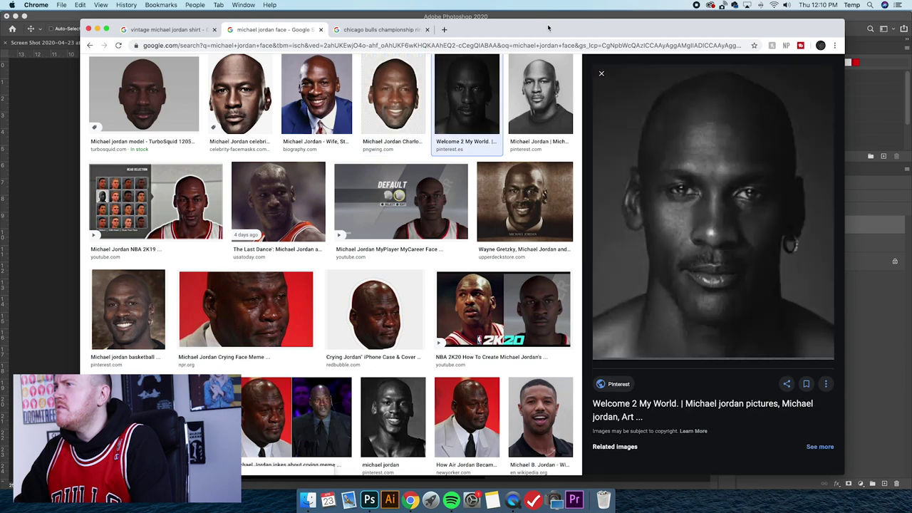
{"action": "key", "text": "Right"}
{"action": "key", "text": "Right"}
{"action": "key", "text": "Right"}
{"action": "key", "text": "Right"}
{"action": "key", "text": "Right"}
{"action": "key", "text": "Left"}
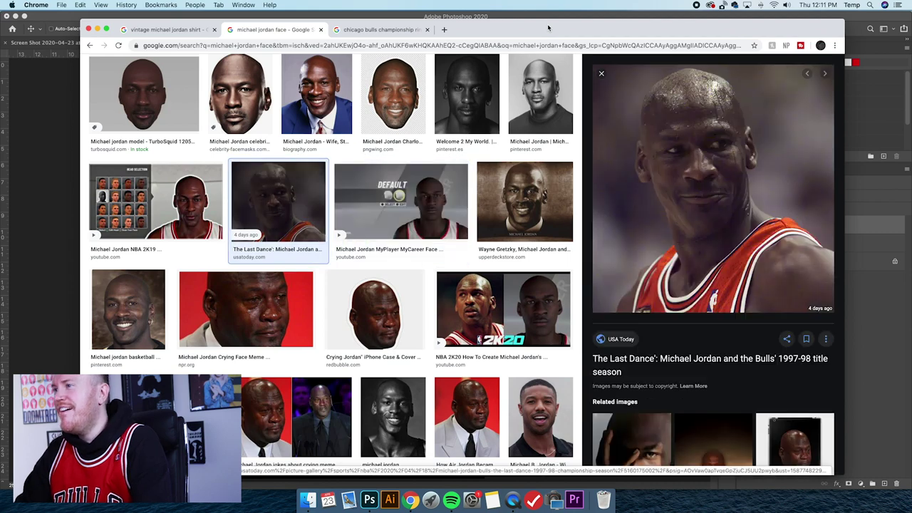
{"action": "key", "text": "Right"}
{"action": "key", "text": "Right"}
{"action": "key", "text": "Right"}
{"action": "key", "text": "Right"}
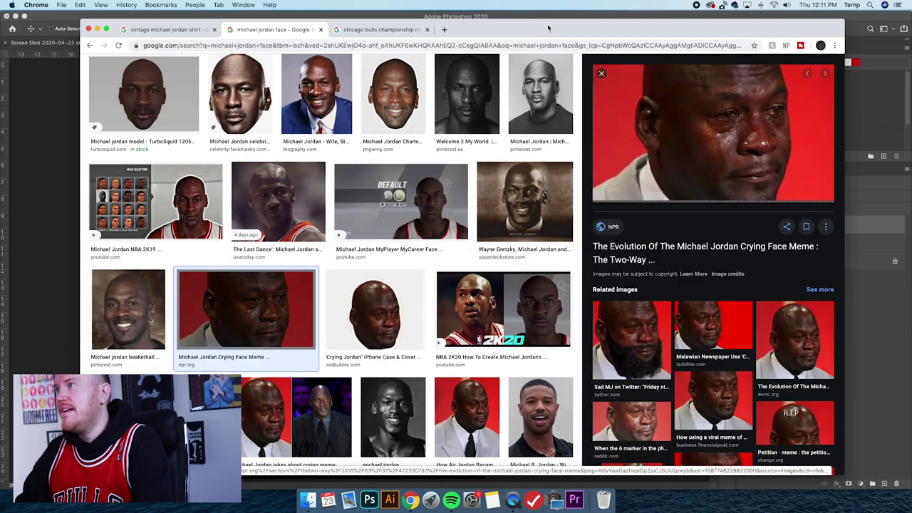
{"action": "key", "text": "Right"}
{"action": "key", "text": "Left"}
{"action": "key", "text": "Right"}
{"action": "key", "text": "Right"}
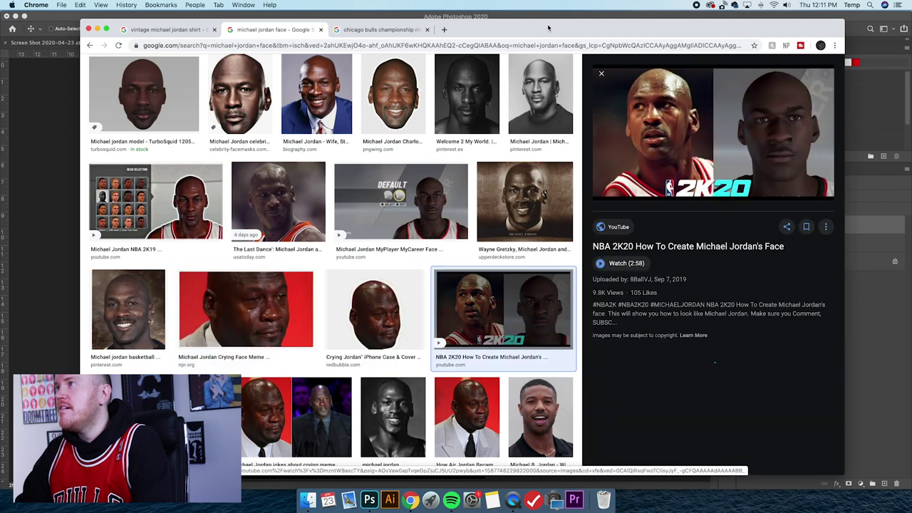
- Preview the portraits further down the face results, including the crying-face and hand-over-face shots, for a usable expression
{"action": "key", "text": "Right"}
{"action": "key", "text": "Right"}
{"action": "key", "text": "Right"}
{"action": "key", "text": "Right"}
{"action": "key", "text": "Right"}
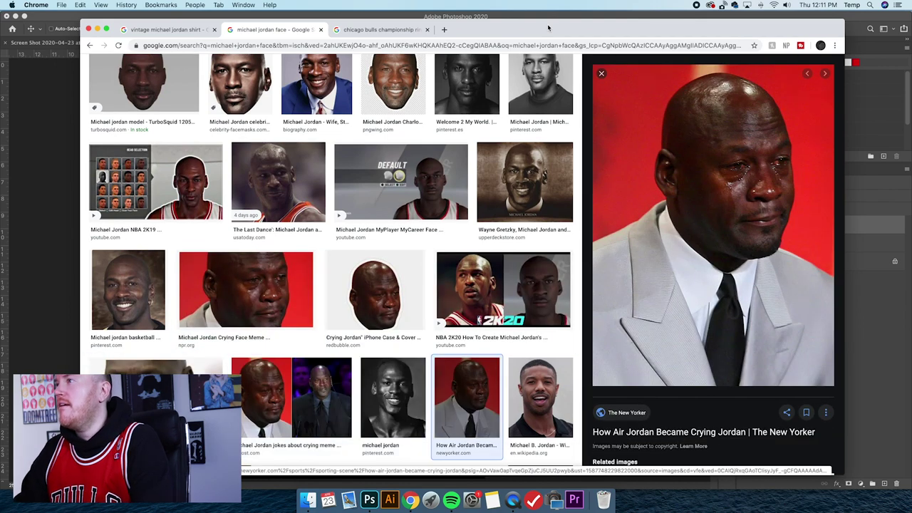
{"action": "key", "text": "Left"}
{"action": "key", "text": "Right"}
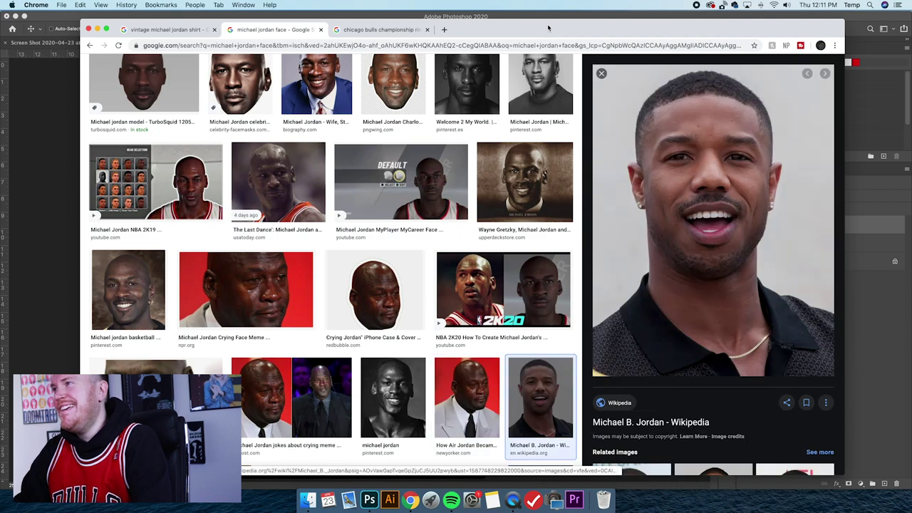
{"action": "key", "text": "Right"}
{"action": "key", "text": "Right"}
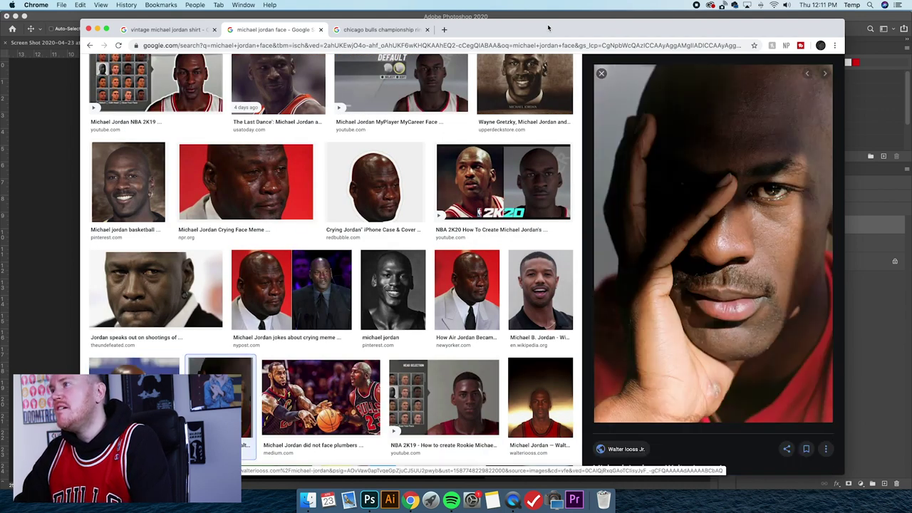
{"action": "key", "text": "Right"}
{"action": "key", "text": "Right"}
{"action": "key", "text": "Right"}
{"action": "key", "text": "Right"}
{"action": "key", "text": "Right"}
{"action": "key", "text": "Right"}
{"action": "key", "text": "Right"}
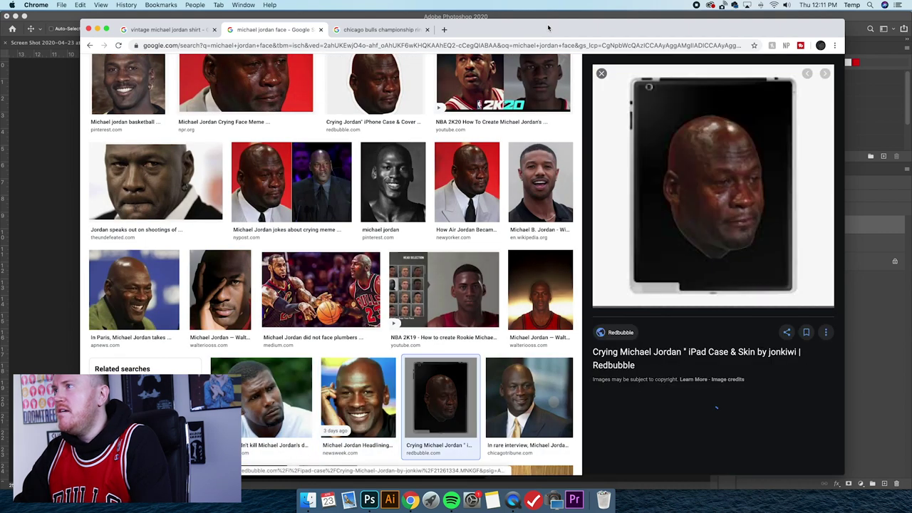
- Search Google Images for "michael jordan yelling"
{"action": "scroll", "coordinate": [242, 133], "scroll_direction": "up", "scroll_amount": 5}
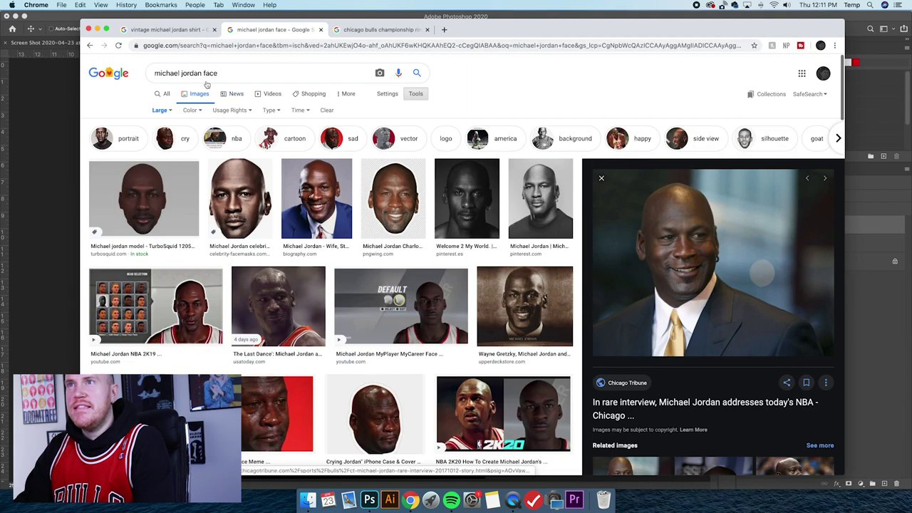
{"action": "type", "text": "yelling"}
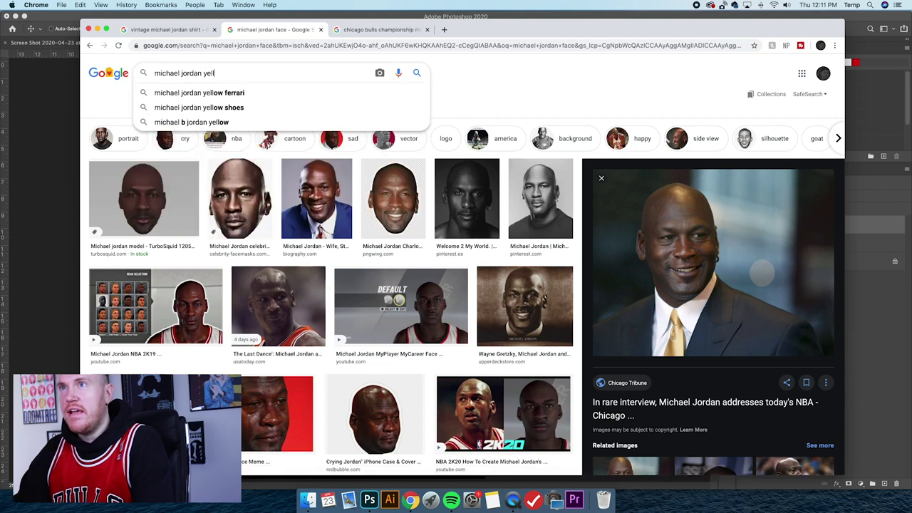
{"action": "key", "text": "Return"}
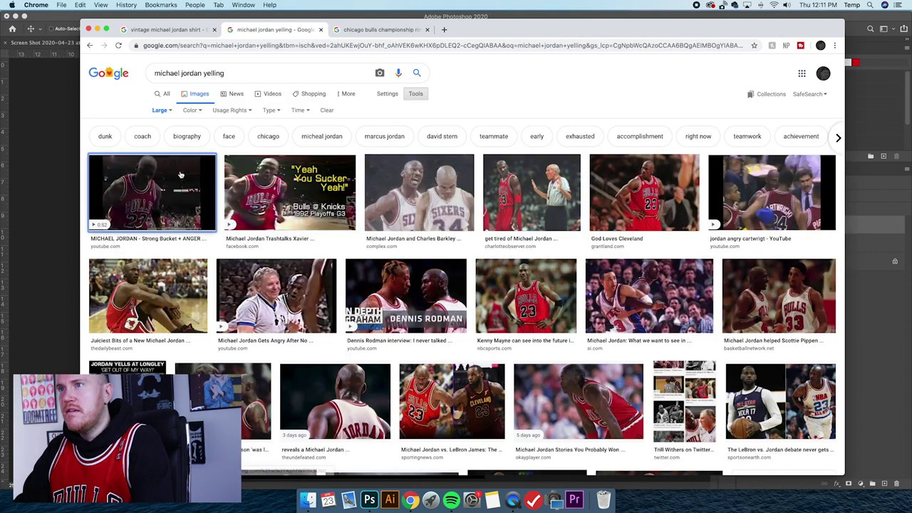
- Examine the first yelling results one by one, from the Strong Bucket video to the NBC Sports photo
{"action": "left_click", "coordinate": [180, 174]}
{"action": "key", "text": "Right"}
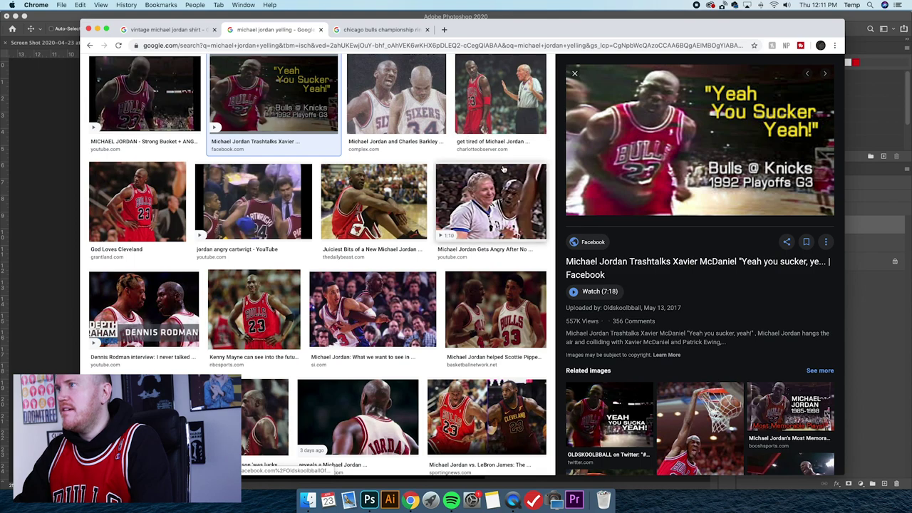
{"action": "scroll", "coordinate": [510, 184], "scroll_direction": "up", "scroll_amount": 3}
{"action": "scroll", "coordinate": [510, 184], "scroll_direction": "down", "scroll_amount": 1}
{"action": "key", "text": "Right"}
{"action": "key", "text": "Right"}
{"action": "key", "text": "Right"}
{"action": "key", "text": "Right"}
{"action": "key", "text": "Right"}
{"action": "key", "text": "Right"}
{"action": "key", "text": "Right"}
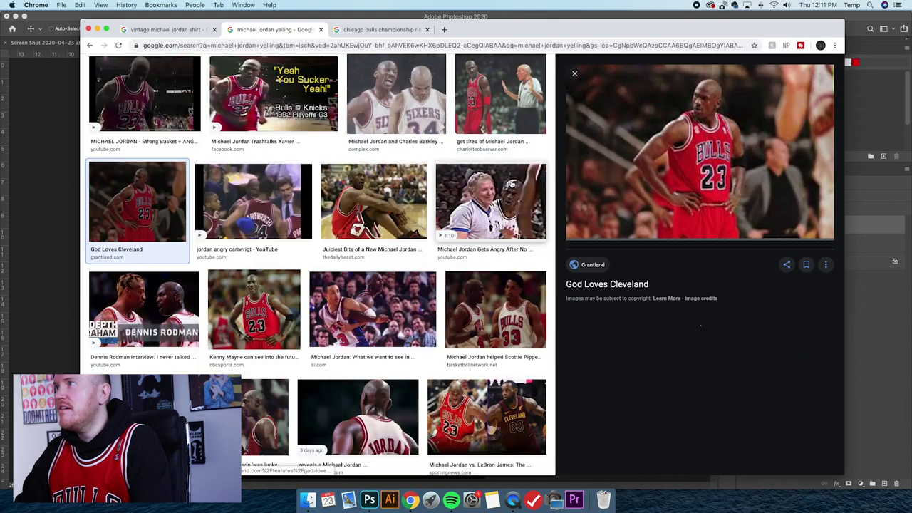
{"action": "key", "text": "Right"}
{"action": "key", "text": "Right"}
{"action": "key", "text": "Right"}
{"action": "key", "text": "Right"}
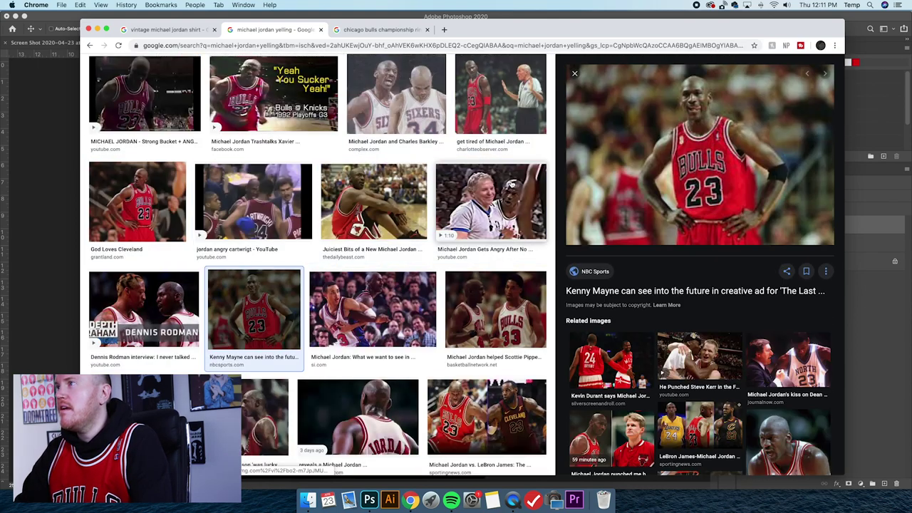
- Preview the remaining yelling results down to the LeBron James comparison images, looking for an expressive face
{"action": "key", "text": "Right"}
{"action": "key", "text": "Right"}
{"action": "key", "text": "Right"}
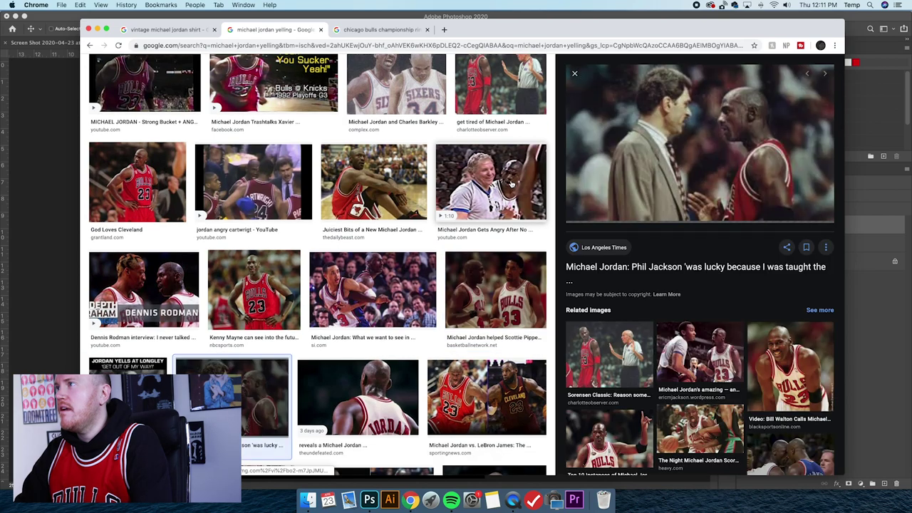
{"action": "key", "text": "Left"}
{"action": "key", "text": "Right"}
{"action": "key", "text": "Right"}
{"action": "key", "text": "Right"}
{"action": "key", "text": "Right"}
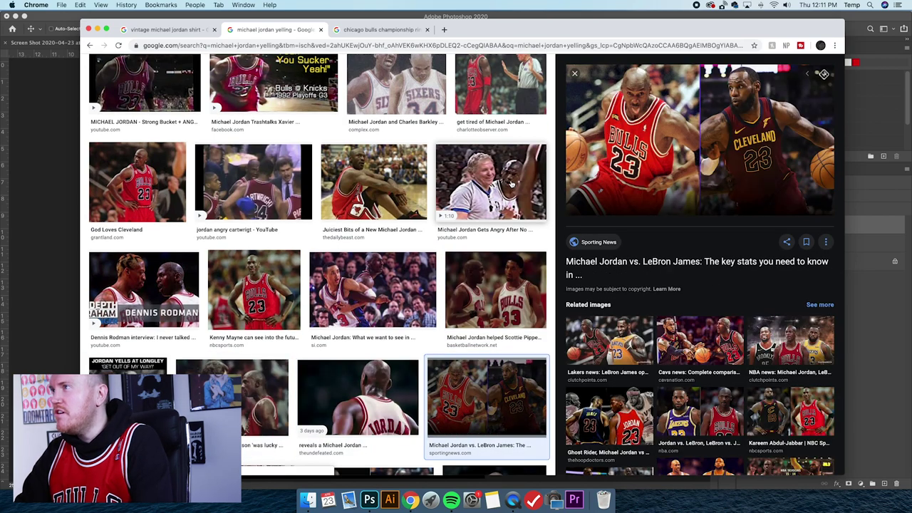
{"action": "key", "text": "Left"}
{"action": "key", "text": "Right"}
{"action": "key", "text": "Right"}
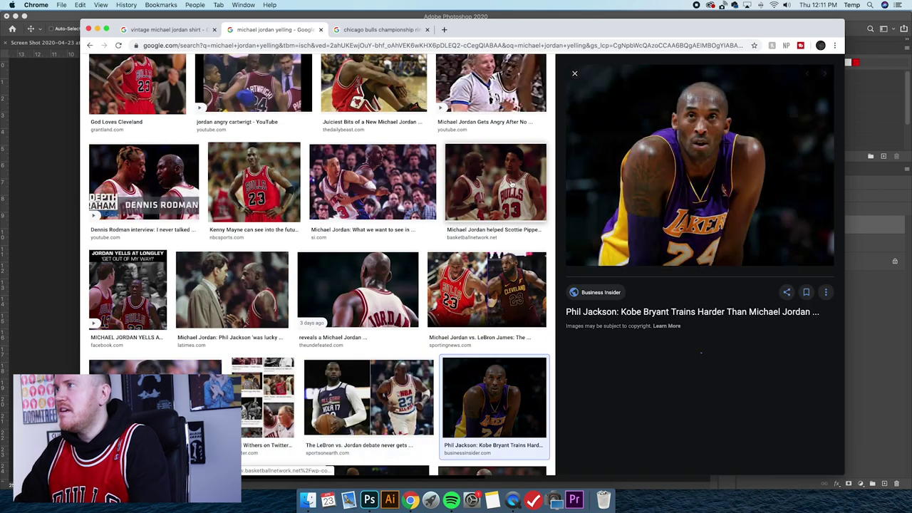
{"action": "key", "text": "Right"}
{"action": "key", "text": "Right"}
- Go back to the earlier "michael jordan face" image results
{"action": "scroll", "coordinate": [285, 213], "scroll_direction": "up", "scroll_amount": 5}
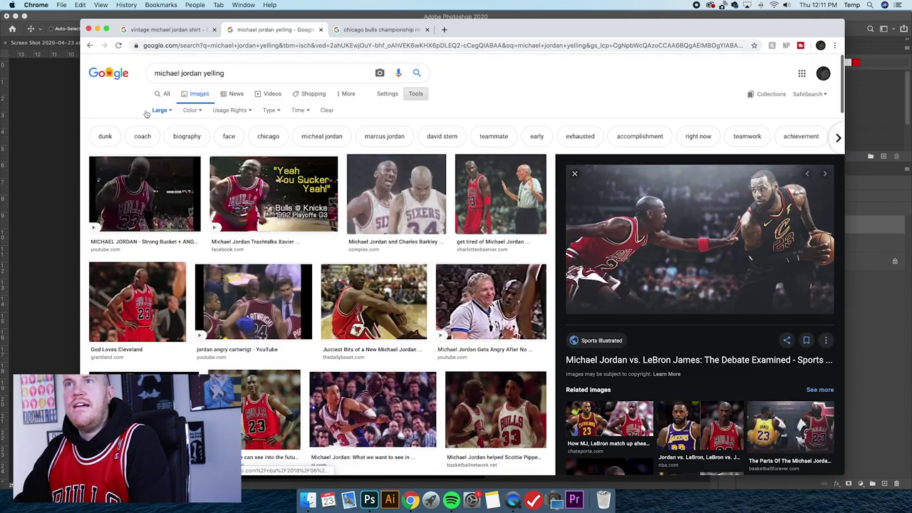
{"action": "left_click", "coordinate": [91, 46]}
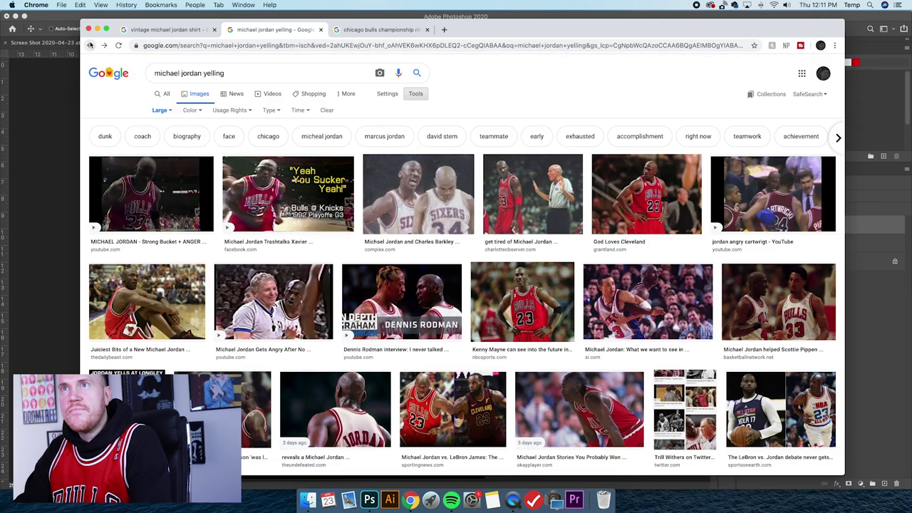
{"action": "left_click", "coordinate": [91, 46]}
{"action": "left_click", "coordinate": [90, 45]}
{"action": "scroll", "coordinate": [154, 216], "scroll_direction": "up", "scroll_amount": 5}
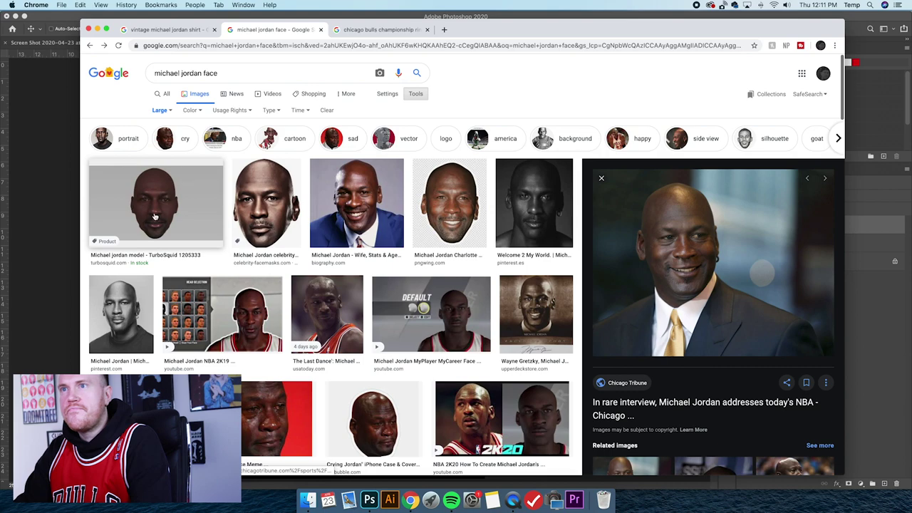
- Compare the black-and-white Pinterest portraits with USA Today's 'The Last Dance' portrait among the face results
{"action": "left_click", "coordinate": [154, 216]}
{"action": "key", "text": "Right"}
{"action": "key", "text": "Right"}
{"action": "key", "text": "Right"}
{"action": "key", "text": "Right"}
{"action": "key", "text": "Right"}
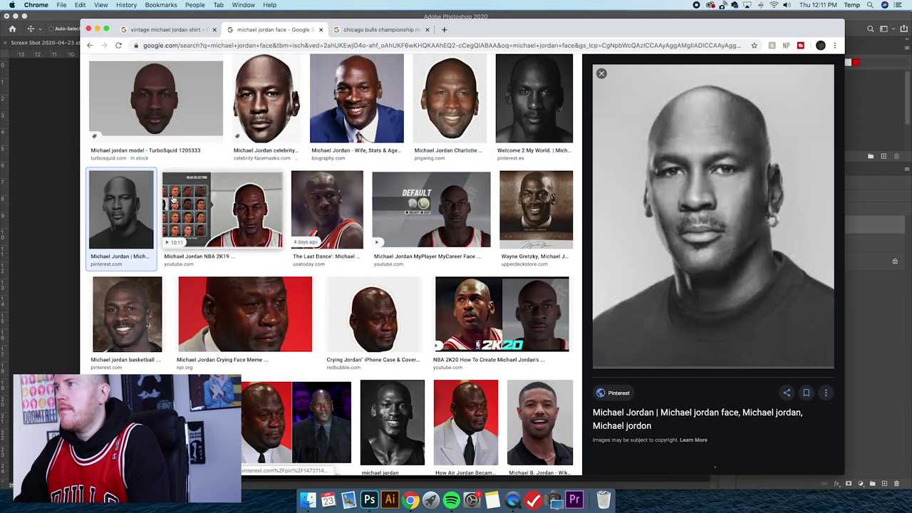
{"action": "key", "text": "Right"}
{"action": "key", "text": "Left"}
{"action": "key", "text": "Left"}
{"action": "key", "text": "Right"}
{"action": "key", "text": "Left"}
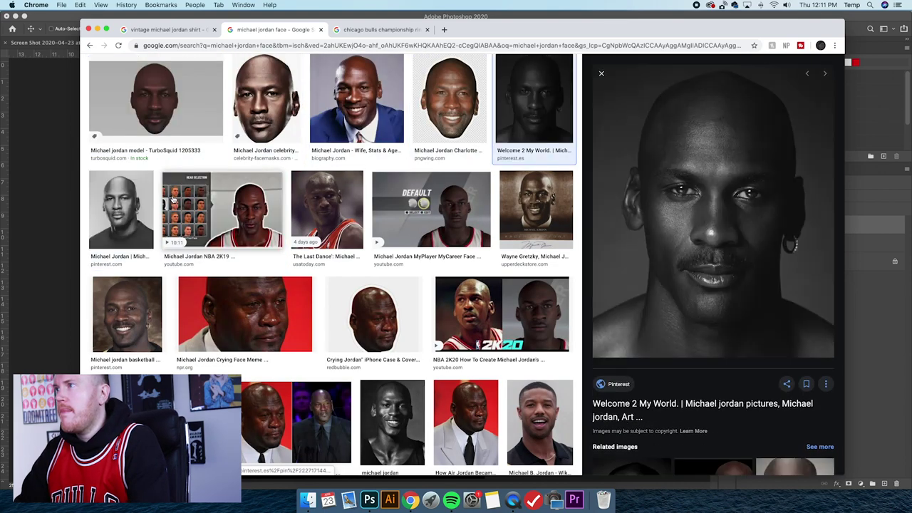
{"action": "key", "text": "Right"}
{"action": "key", "text": "Right"}
{"action": "key", "text": "Right"}
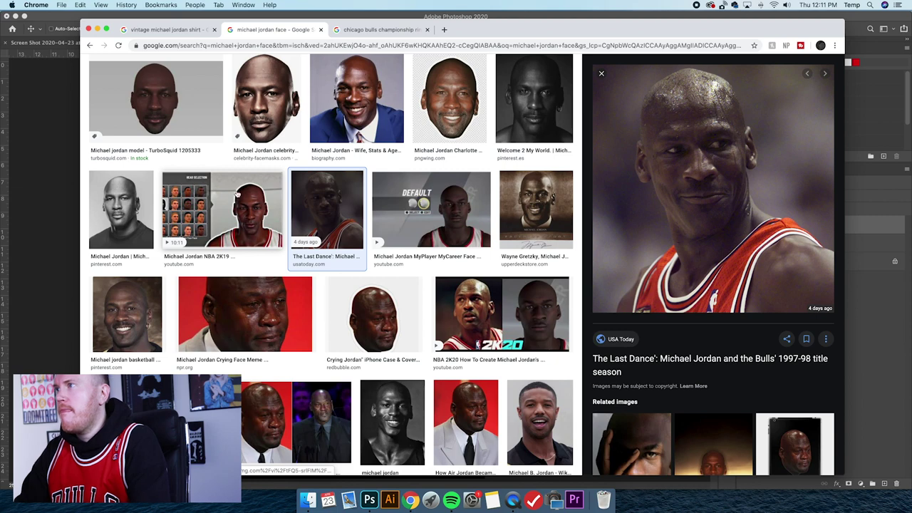
{"action": "key", "text": "Right"}
{"action": "key", "text": "Left"}
- Switch between the Photoshop composition and the 'The Last Dance' portrait in Chrome to judge how they fit together
{"action": "left_click", "coordinate": [50, 188]}
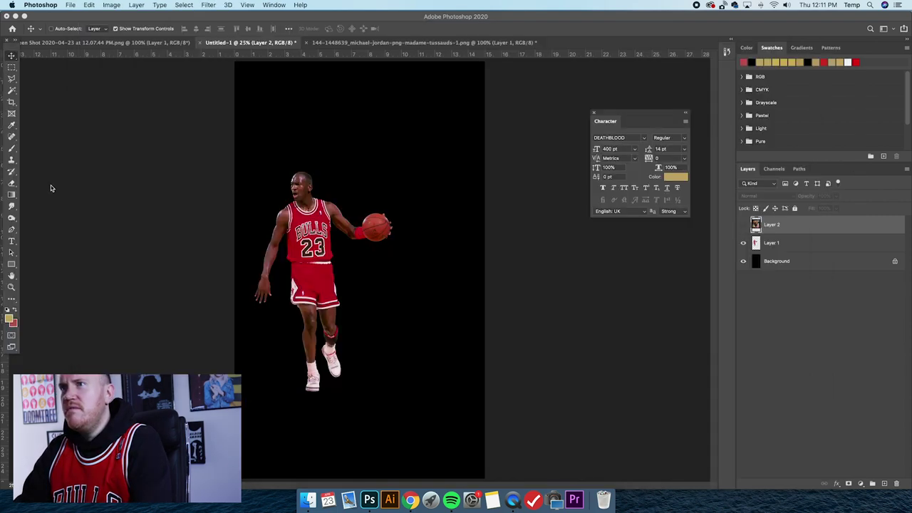
{"action": "left_click", "coordinate": [411, 501]}
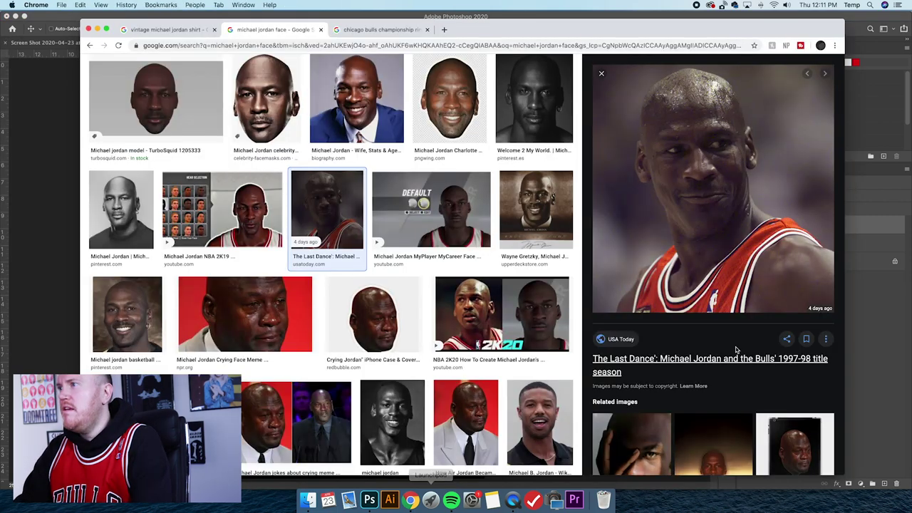
{"action": "left_click_drag", "start_coordinate": [602, 308], "coordinate": [603, 349]}
{"action": "left_click_drag", "start_coordinate": [382, 491], "coordinate": [449, 356]}
{"action": "left_click", "coordinate": [521, 168]}
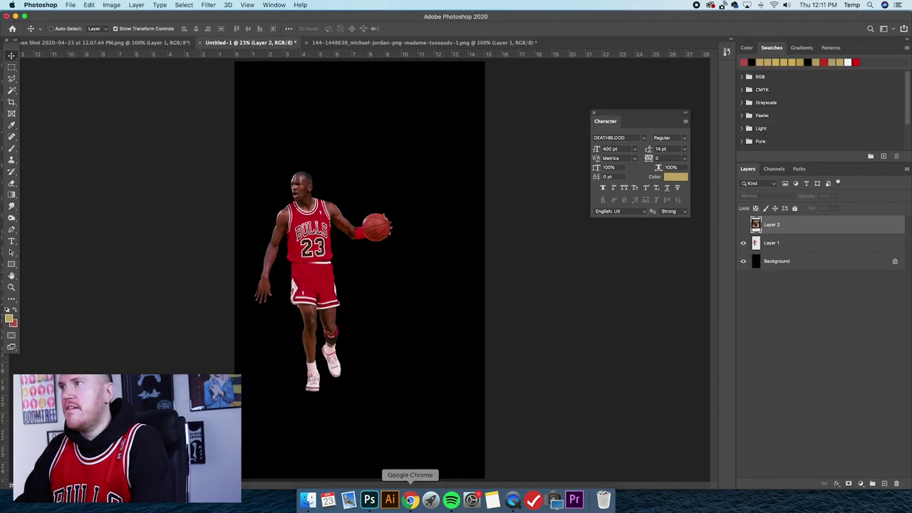
- Return to Chrome, open the 'The Last Dance' portrait full size in its own tab and save it to the Desktop as a JPEG
{"action": "left_click", "coordinate": [410, 501]}
{"action": "right_click", "coordinate": [665, 177]}
{"action": "left_click", "coordinate": [705, 247]}
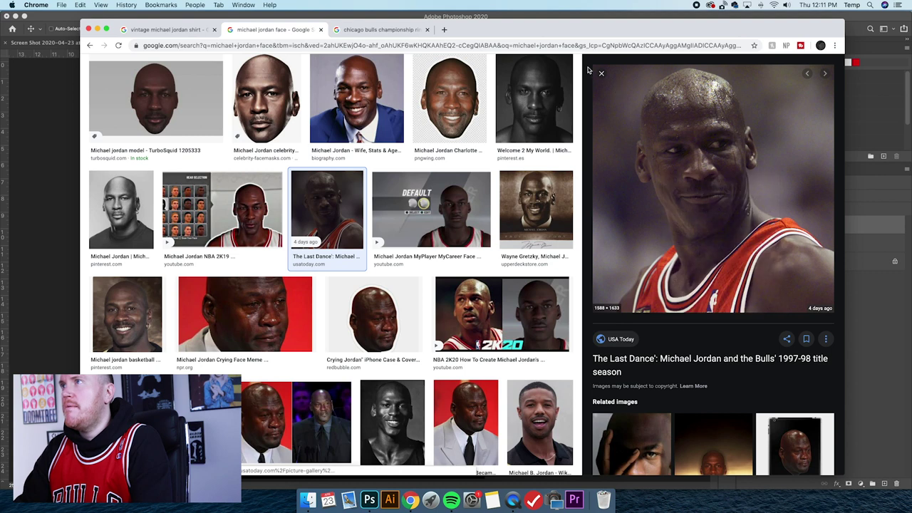
{"action": "left_click", "coordinate": [377, 29]}
{"action": "right_click", "coordinate": [389, 170]}
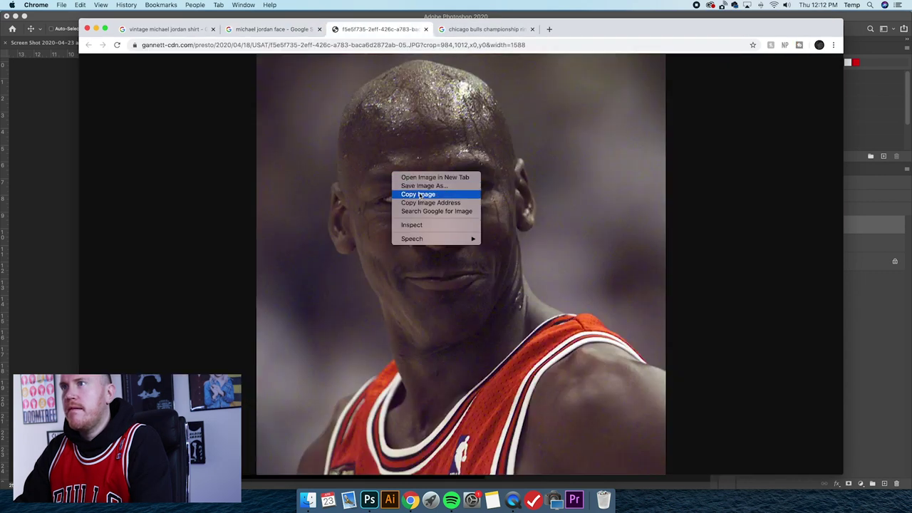
{"action": "left_click", "coordinate": [425, 185]}
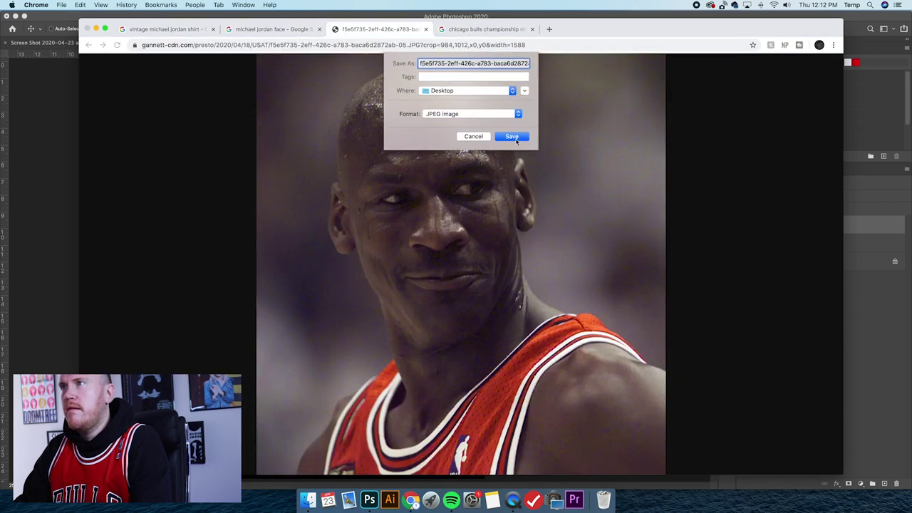
{"action": "left_click", "coordinate": [512, 136]}
- Open the saved JPEG portrait from the Desktop in Photoshop and copy the whole image
{"action": "left_click", "coordinate": [15, 15]}
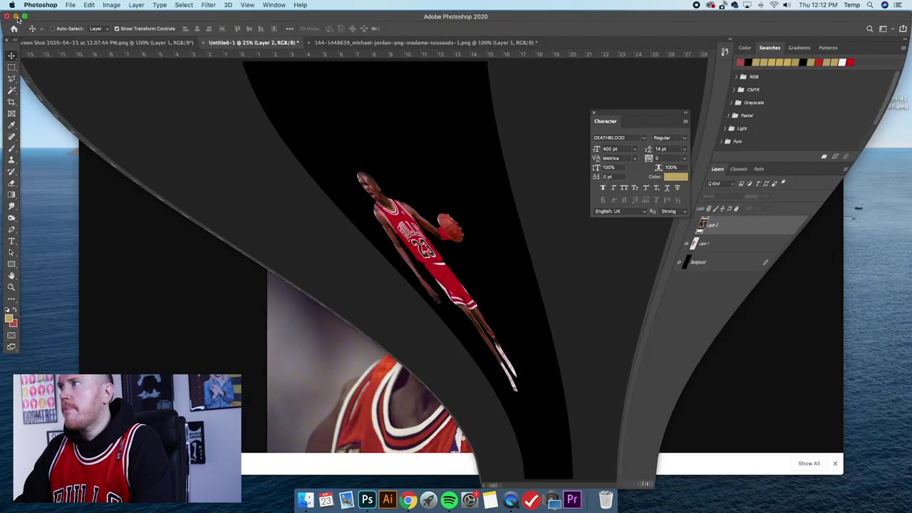
{"action": "left_click_drag", "start_coordinate": [884, 83], "coordinate": [360, 499]}
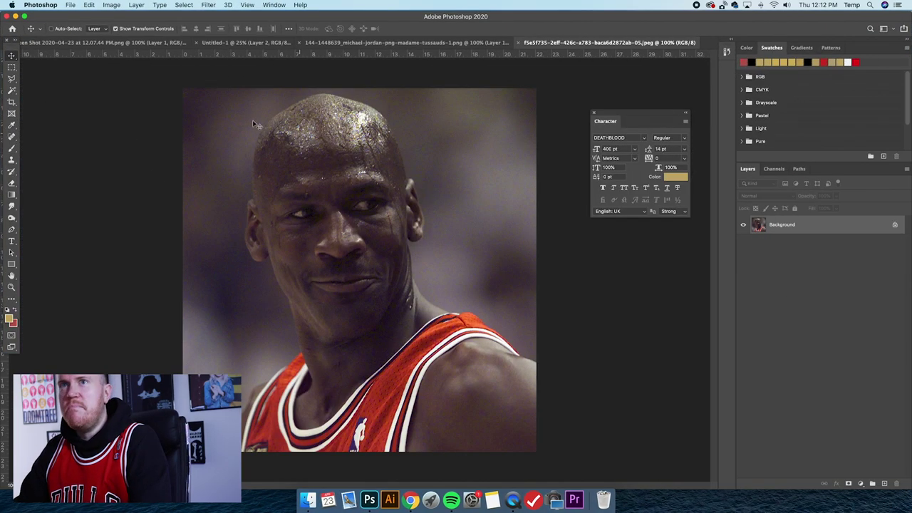
{"action": "left_click", "coordinate": [11, 69]}
{"action": "left_click_drag", "start_coordinate": [208, 84], "coordinate": [553, 476]}
- Close the separate madame-tussauds player cutout document without saving its changes
{"action": "left_click", "coordinate": [342, 43]}
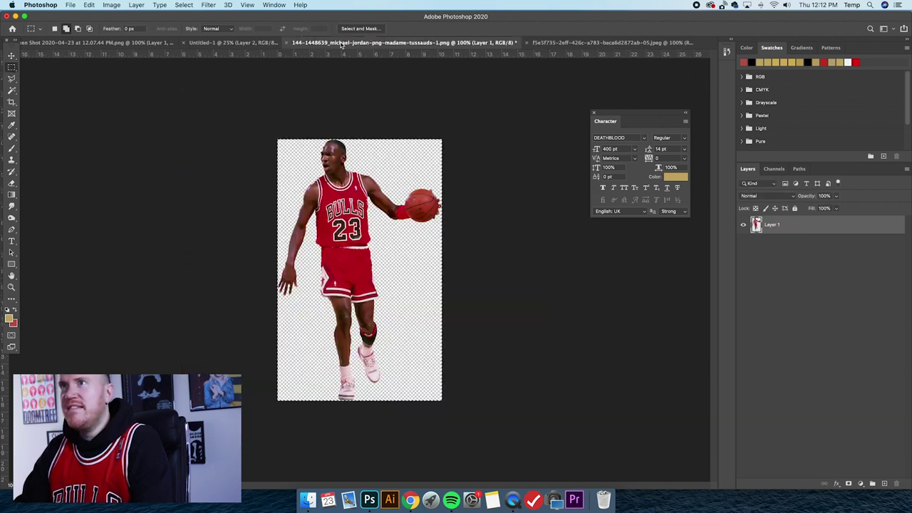
{"action": "left_click", "coordinate": [287, 43]}
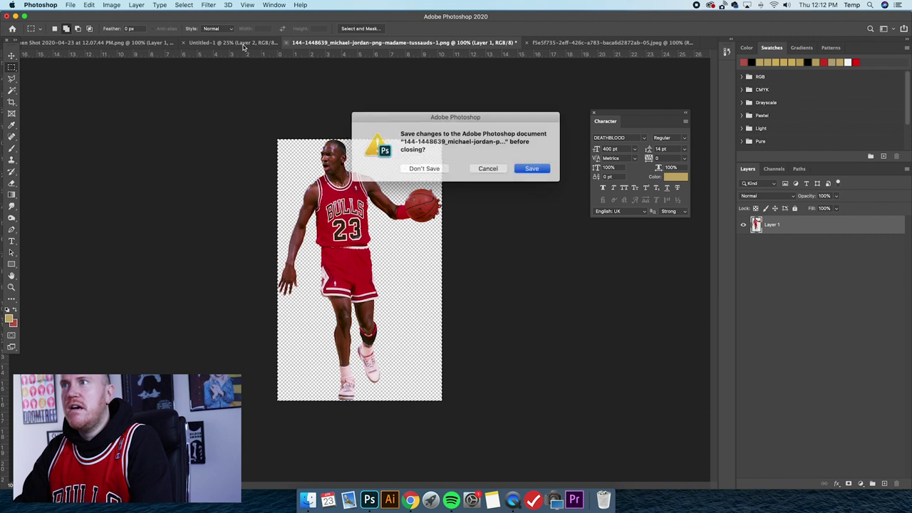
{"action": "left_click", "coordinate": [419, 168]}
- Paste the copied portrait into the Untitled-1 composition, enlarge it to about 271% and position it over the canvas
{"action": "left_click", "coordinate": [242, 43]}
{"action": "left_click", "coordinate": [12, 56]}
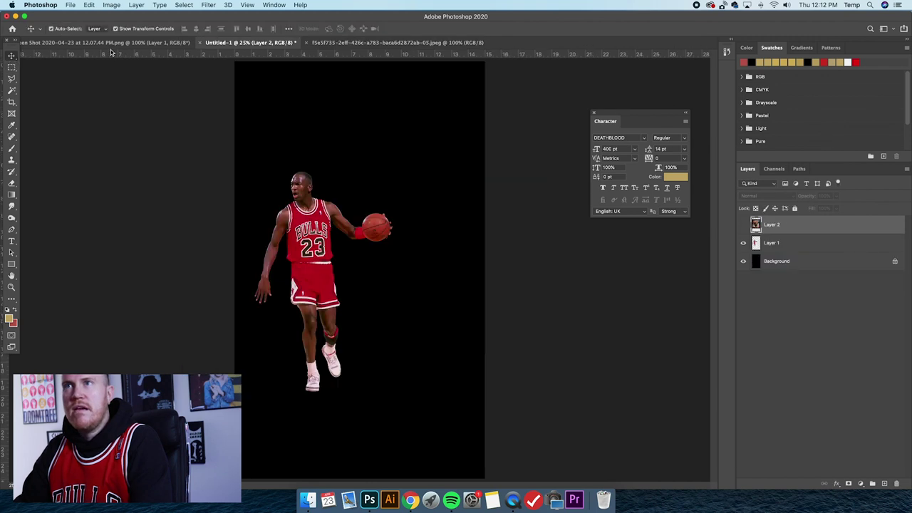
{"action": "key", "text": "cmd+v"}
{"action": "left_click_drag", "start_coordinate": [400, 226], "coordinate": [526, 82]}
{"action": "left_click_drag", "start_coordinate": [465, 130], "coordinate": [403, 198]}
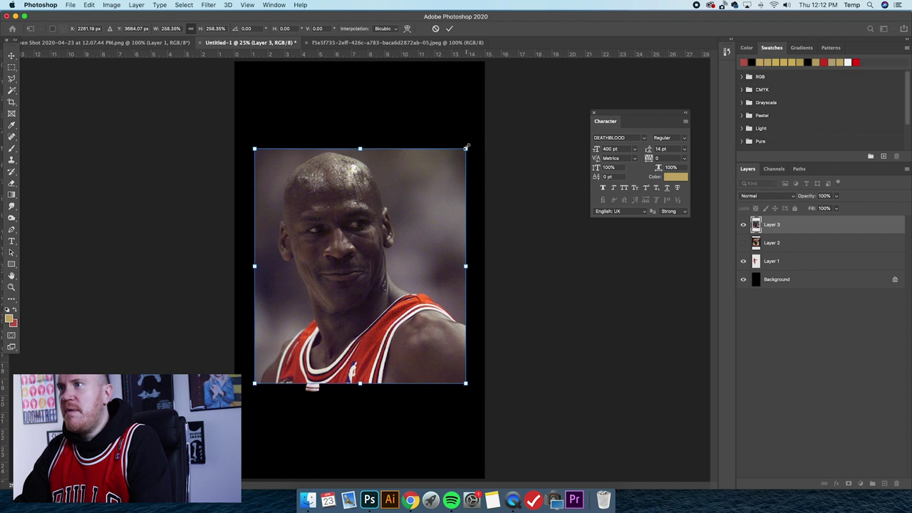
{"action": "left_click_drag", "start_coordinate": [467, 147], "coordinate": [481, 135]}
{"action": "left_click_drag", "start_coordinate": [432, 179], "coordinate": [431, 181]}
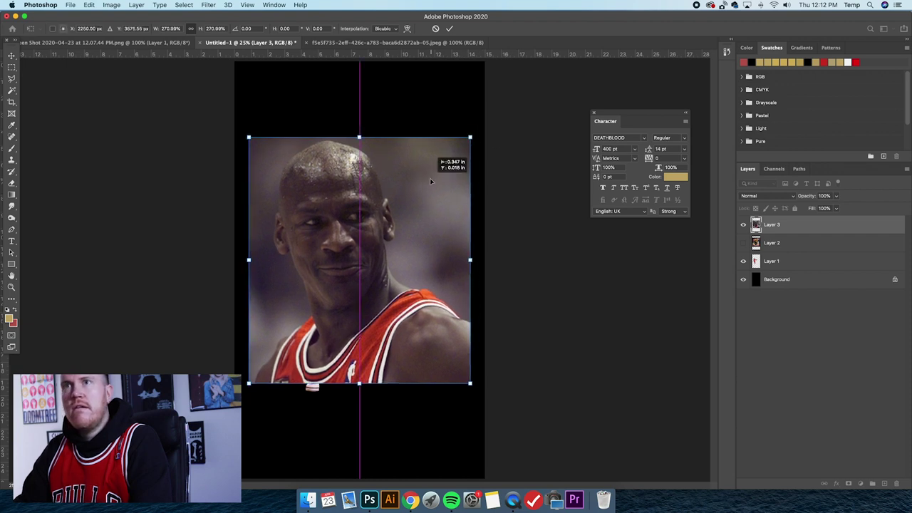
{"action": "left_click", "coordinate": [12, 55]}
- Place the portrait layer beneath the player layer, shift the portrait right and move the player cutout down and left
{"action": "left_click_drag", "start_coordinate": [821, 226], "coordinate": [817, 274]}
{"action": "left_click_drag", "start_coordinate": [397, 205], "coordinate": [452, 202]}
{"action": "left_click", "coordinate": [354, 226]}
{"action": "left_click_drag", "start_coordinate": [377, 227], "coordinate": [362, 245]}
{"action": "left_click", "coordinate": [794, 265]}
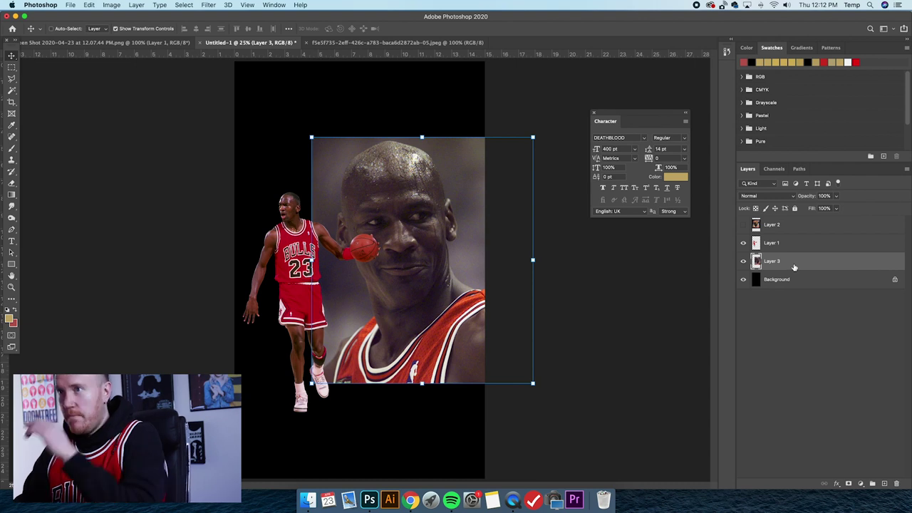
{"action": "left_click", "coordinate": [794, 247], "text": "shift"}
{"action": "mouse_move", "coordinate": [387, 187]}
{"action": "left_mouse_down"}
{"action": "mouse_move", "coordinate": [379, 183]}
{"action": "mouse_move", "coordinate": [387, 187]}
{"action": "left_mouse_up"}
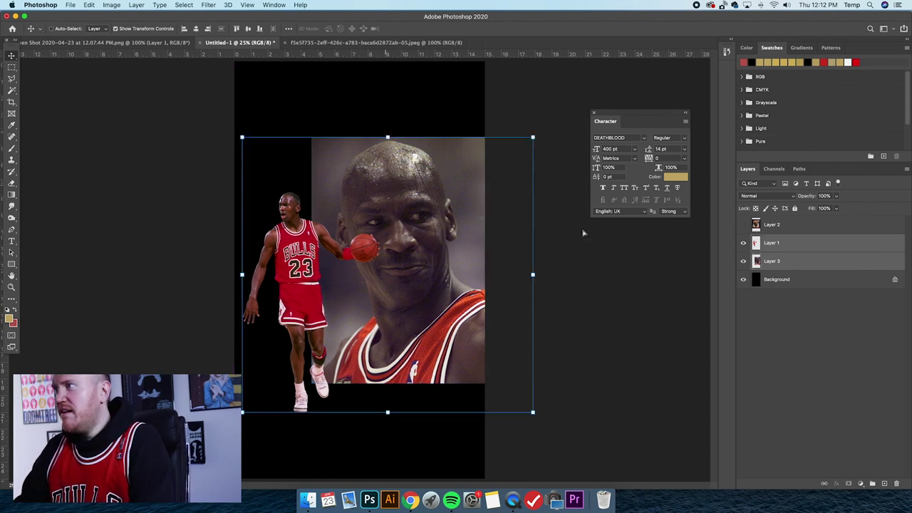
- Enlarge the close-up portrait behind the player and reposition it so it extends past the canvas's right edge
{"action": "left_click", "coordinate": [810, 265]}
{"action": "left_click_drag", "start_coordinate": [311, 383], "coordinate": [261, 407]}
{"action": "left_click_drag", "start_coordinate": [536, 134], "coordinate": [575, 88]}
{"action": "mouse_move", "coordinate": [456, 145]}
{"action": "left_mouse_down"}
{"action": "mouse_move", "coordinate": [451, 161]}
{"action": "mouse_move", "coordinate": [460, 154]}
{"action": "left_mouse_up"}
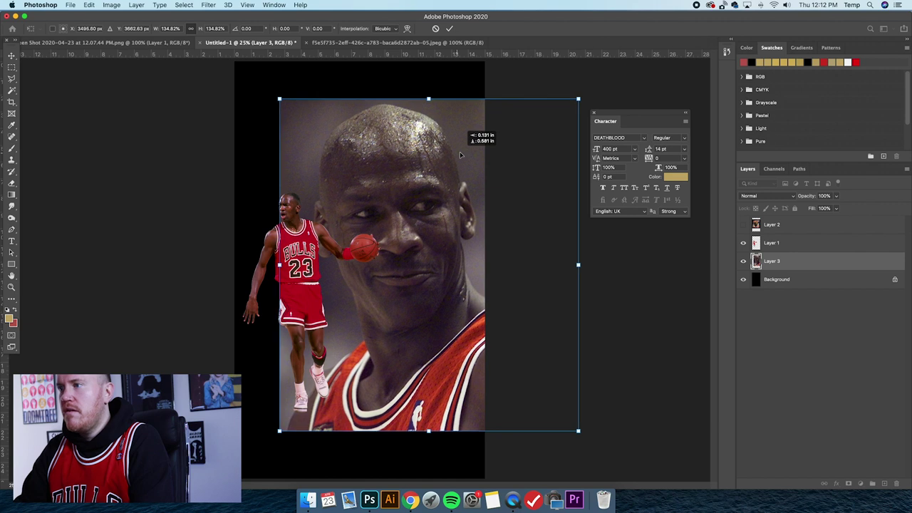
{"action": "left_click_drag", "start_coordinate": [590, 436], "coordinate": [564, 415]}
{"action": "mouse_move", "coordinate": [527, 332]}
{"action": "left_mouse_down"}
{"action": "mouse_move", "coordinate": [542, 340]}
{"action": "mouse_move", "coordinate": [534, 334]}
{"action": "left_mouse_up"}
{"action": "key", "text": "Return"}
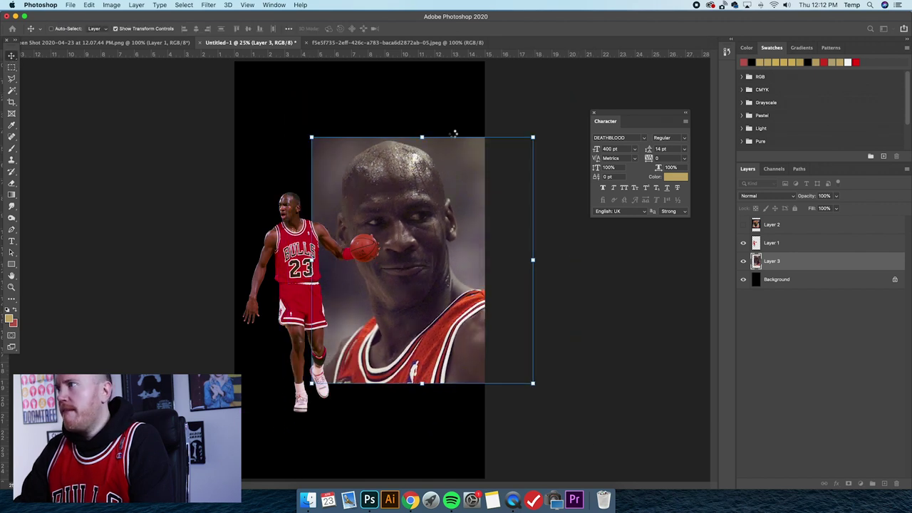
- Adjust the position of the portrait and player together, and move the player cutout slightly up
{"action": "left_click", "coordinate": [791, 247], "text": "shift"}
{"action": "left_click_drag", "start_coordinate": [366, 177], "coordinate": [365, 177]}
{"action": "left_click", "coordinate": [792, 245]}
{"action": "mouse_move", "coordinate": [325, 247]}
{"action": "left_mouse_down"}
{"action": "mouse_move", "coordinate": [320, 191]}
{"action": "mouse_move", "coordinate": [375, 191]}
{"action": "mouse_move", "coordinate": [399, 214]}
{"action": "mouse_move", "coordinate": [325, 247]}
{"action": "mouse_move", "coordinate": [325, 230]}
{"action": "left_mouse_up"}
{"action": "key", "text": "ctrl+t"}
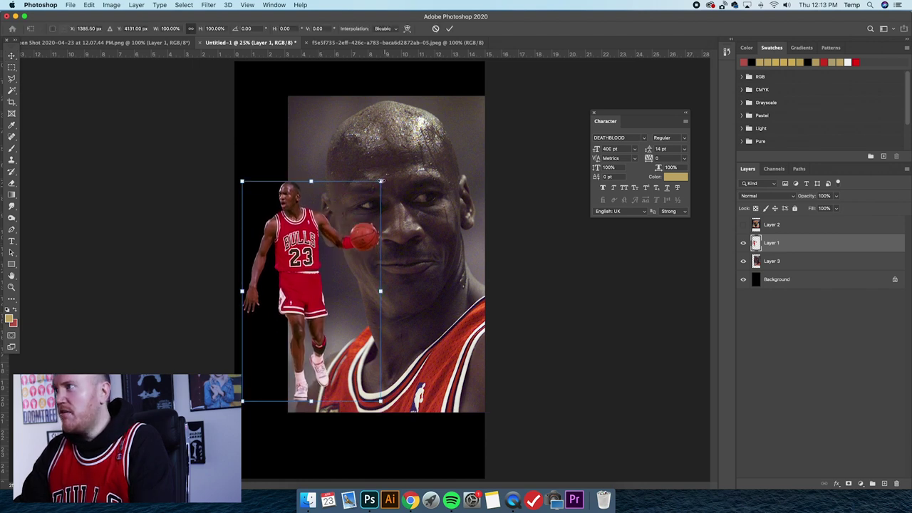
{"action": "key", "text": "Return"}
- Convert the player cutout layer to a Smart Object and scale the player down slightly
{"action": "right_click", "coordinate": [783, 245]}
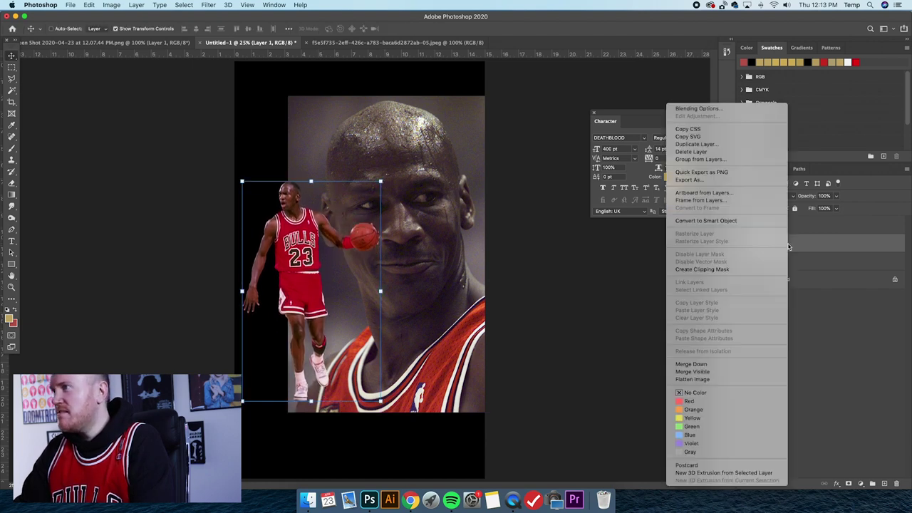
{"action": "left_click", "coordinate": [759, 220]}
{"action": "key", "text": "ctrl+t"}
{"action": "left_click_drag", "start_coordinate": [380, 181], "coordinate": [374, 191]}
{"action": "left_click", "coordinate": [10, 54]}
- Convert the portrait layer to a Smart Object, scale it down slightly, turn off the transform controls and nudge the portrait down and left
{"action": "left_click", "coordinate": [792, 261]}
{"action": "right_click", "coordinate": [798, 260]}
{"action": "left_click", "coordinate": [753, 221]}
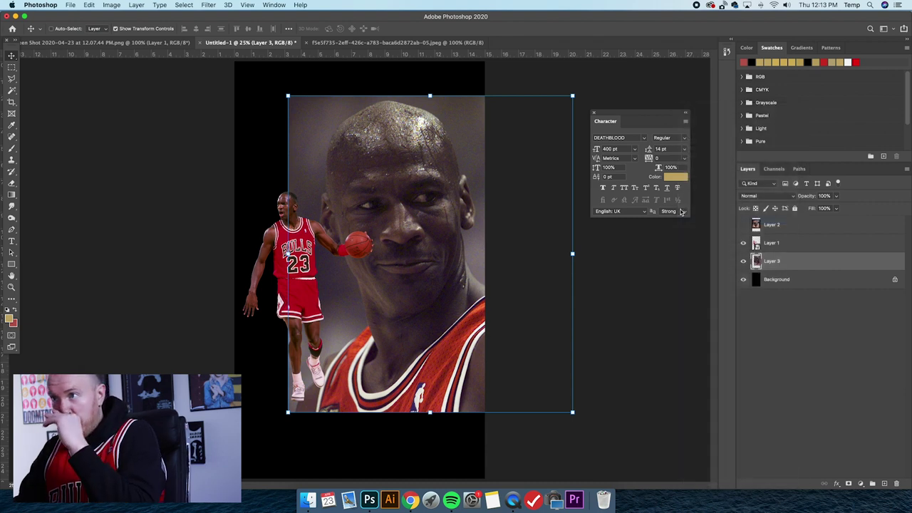
{"action": "left_click_drag", "start_coordinate": [574, 101], "coordinate": [564, 104]}
{"action": "left_click", "coordinate": [10, 55]}
{"action": "left_click", "coordinate": [115, 29]}
{"action": "left_click_drag", "start_coordinate": [421, 197], "coordinate": [415, 203]}
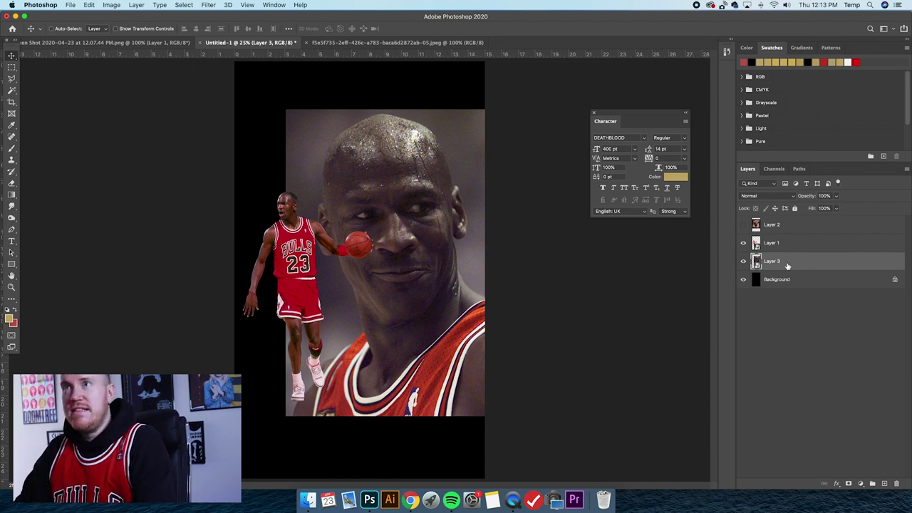
- Apply Brightness/Contrast to the portrait with Use Legacy on, brightness 6 and contrast 44
{"action": "left_click", "coordinate": [112, 5]}
{"action": "left_click", "coordinate": [233, 32]}
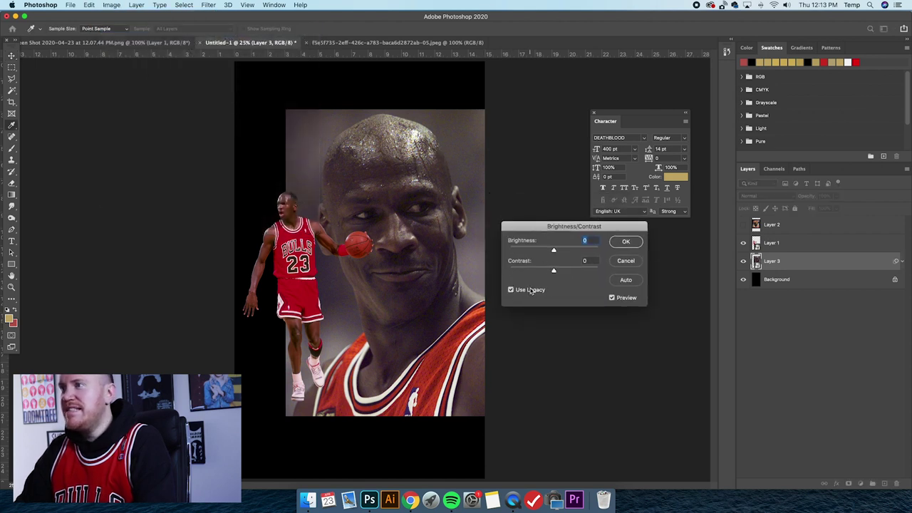
{"action": "left_click_drag", "start_coordinate": [555, 272], "coordinate": [570, 253]}
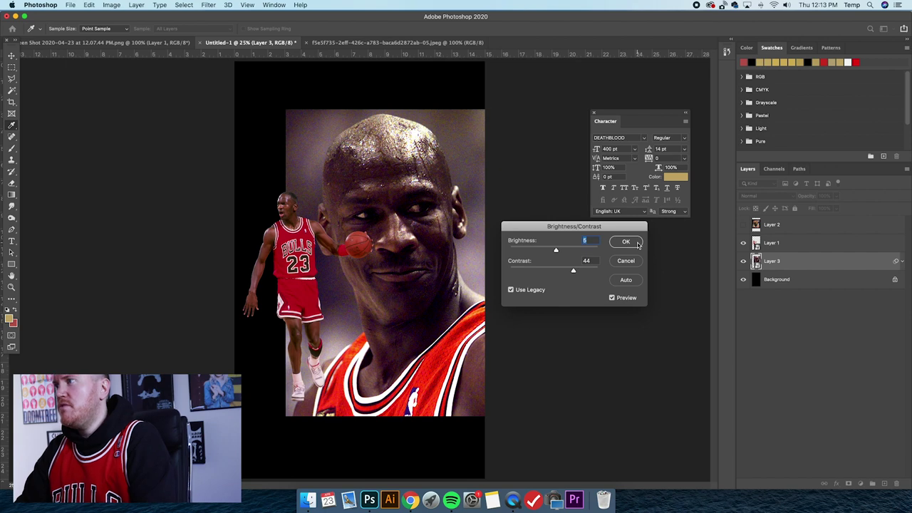
{"action": "key", "text": "Return"}
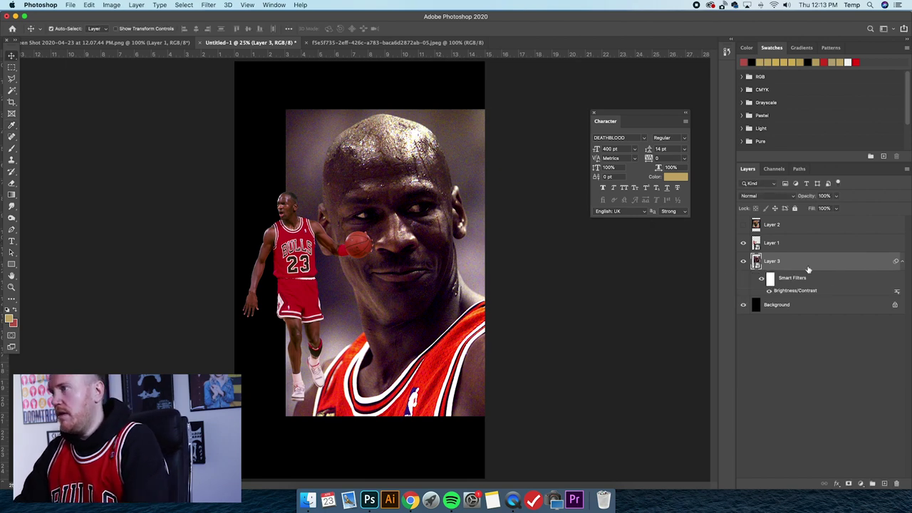
- Duplicate the adjusted portrait layer and rasterize the copy
{"action": "key", "text": "super+j"}
{"action": "right_click", "coordinate": [803, 263]}
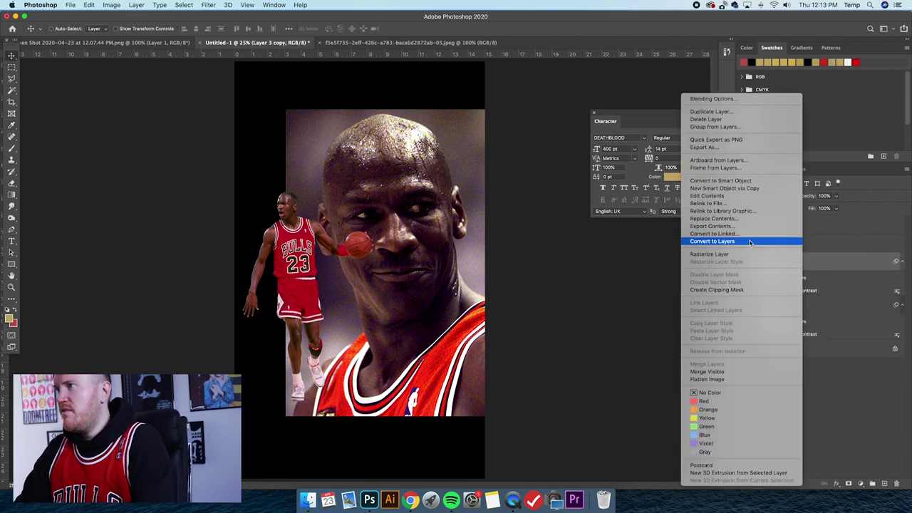
{"action": "left_click", "coordinate": [712, 253]}
- Erase the portrait copy's background above and to the left of the head with a large soft Eraser at 0% hardness
{"action": "left_click", "coordinate": [11, 183]}
{"action": "left_click", "coordinate": [63, 32]}
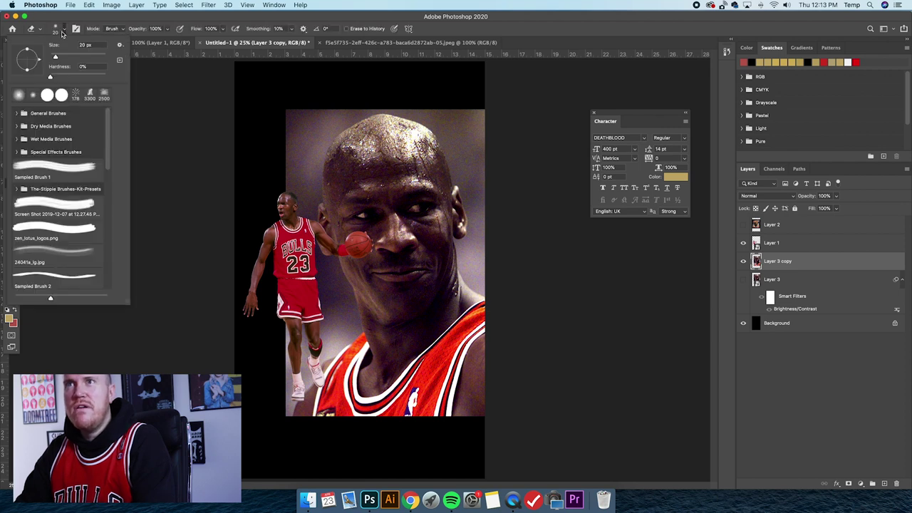
{"action": "left_click", "coordinate": [98, 57]}
{"action": "mouse_move", "coordinate": [289, 130]}
{"action": "left_mouse_down"}
{"action": "mouse_move", "coordinate": [280, 124]}
{"action": "mouse_move", "coordinate": [323, 99]}
{"action": "mouse_move", "coordinate": [337, 104]}
{"action": "left_mouse_up"}
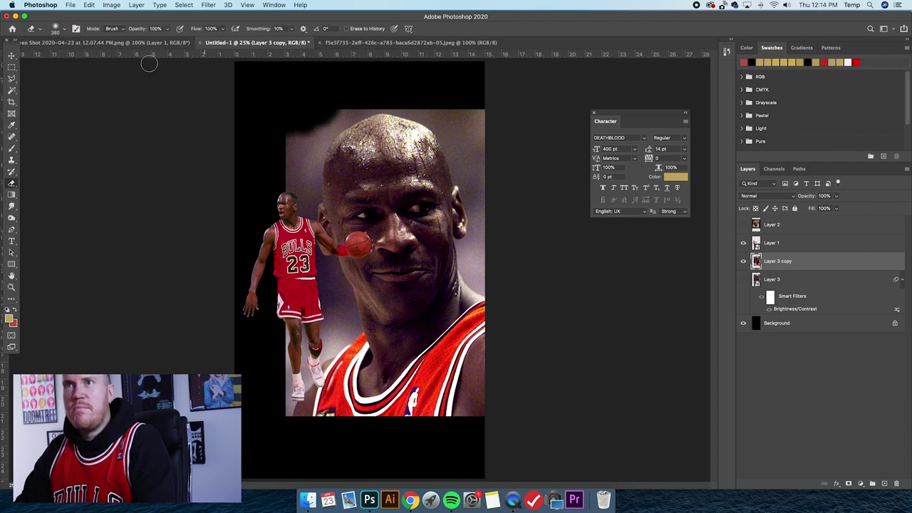
{"action": "left_click", "coordinate": [62, 31]}
{"action": "mouse_move", "coordinate": [283, 149]}
{"action": "left_mouse_down"}
{"action": "mouse_move", "coordinate": [342, 106]}
{"action": "mouse_move", "coordinate": [287, 145]}
{"action": "mouse_move", "coordinate": [293, 163]}
{"action": "mouse_move", "coordinate": [352, 102]}
{"action": "mouse_move", "coordinate": [325, 122]}
{"action": "mouse_move", "coordinate": [304, 167]}
{"action": "mouse_move", "coordinate": [341, 111]}
{"action": "mouse_move", "coordinate": [297, 171]}
{"action": "mouse_move", "coordinate": [289, 202]}
{"action": "mouse_move", "coordinate": [305, 148]}
{"action": "mouse_move", "coordinate": [369, 93]}
{"action": "mouse_move", "coordinate": [349, 106]}
{"action": "mouse_move", "coordinate": [402, 102]}
{"action": "mouse_move", "coordinate": [451, 117]}
{"action": "mouse_move", "coordinate": [362, 101]}
{"action": "mouse_move", "coordinate": [372, 101]}
{"action": "mouse_move", "coordinate": [333, 117]}
{"action": "mouse_move", "coordinate": [349, 108]}
{"action": "mouse_move", "coordinate": [303, 189]}
{"action": "mouse_move", "coordinate": [327, 126]}
{"action": "mouse_move", "coordinate": [314, 147]}
{"action": "mouse_move", "coordinate": [308, 189]}
{"action": "mouse_move", "coordinate": [290, 213]}
{"action": "mouse_move", "coordinate": [300, 204]}
{"action": "mouse_move", "coordinate": [314, 270]}
{"action": "mouse_move", "coordinate": [325, 270]}
{"action": "mouse_move", "coordinate": [328, 319]}
{"action": "mouse_move", "coordinate": [297, 329]}
{"action": "mouse_move", "coordinate": [297, 306]}
{"action": "mouse_move", "coordinate": [312, 337]}
{"action": "mouse_move", "coordinate": [285, 378]}
{"action": "mouse_move", "coordinate": [282, 410]}
{"action": "mouse_move", "coordinate": [314, 333]}
{"action": "mouse_move", "coordinate": [338, 322]}
{"action": "mouse_move", "coordinate": [327, 275]}
{"action": "left_mouse_up"}
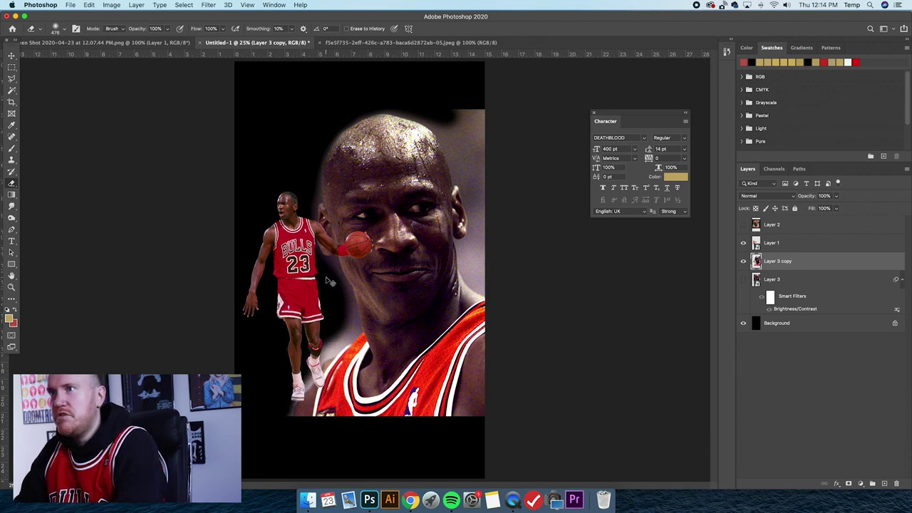
- Erase the leftover background along the left side of the head down to the ear with a soft brush of about 120 px
{"action": "key", "text": "super+="}
{"action": "key", "text": "super+="}
{"action": "scroll", "coordinate": [283, 249], "scroll_direction": "up", "scroll_amount": 5}
{"action": "scroll", "coordinate": [285, 249], "scroll_direction": "left", "scroll_amount": 2}
{"action": "scroll", "coordinate": [286, 249], "scroll_direction": "up", "scroll_amount": 3}
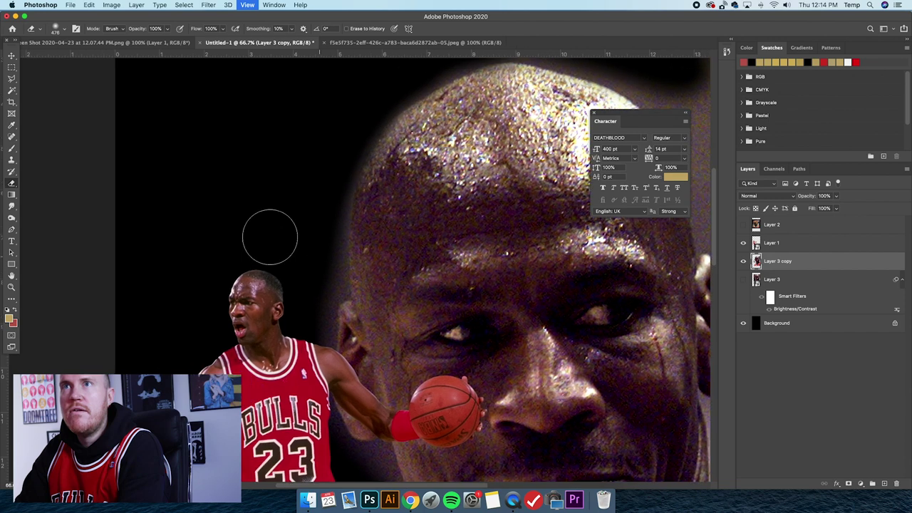
{"action": "left_click", "coordinate": [62, 29]}
{"action": "left_click_drag", "start_coordinate": [66, 56], "coordinate": [83, 57]}
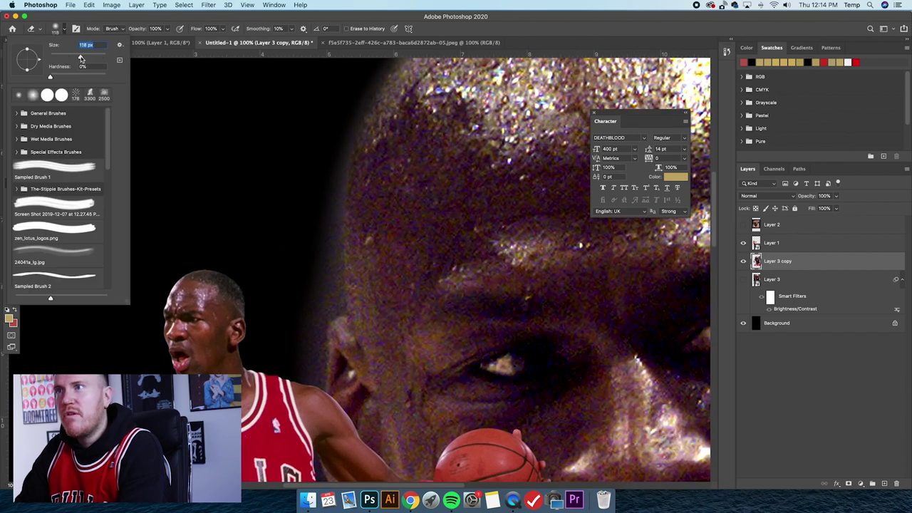
{"action": "left_click", "coordinate": [326, 225]}
{"action": "mouse_move", "coordinate": [328, 220]}
{"action": "left_mouse_down"}
{"action": "mouse_move", "coordinate": [329, 294]}
{"action": "mouse_move", "coordinate": [320, 292]}
{"action": "mouse_move", "coordinate": [328, 298]}
{"action": "mouse_move", "coordinate": [311, 333]}
{"action": "mouse_move", "coordinate": [329, 303]}
{"action": "mouse_move", "coordinate": [311, 336]}
{"action": "mouse_move", "coordinate": [310, 375]}
{"action": "mouse_move", "coordinate": [316, 340]}
{"action": "left_mouse_up"}
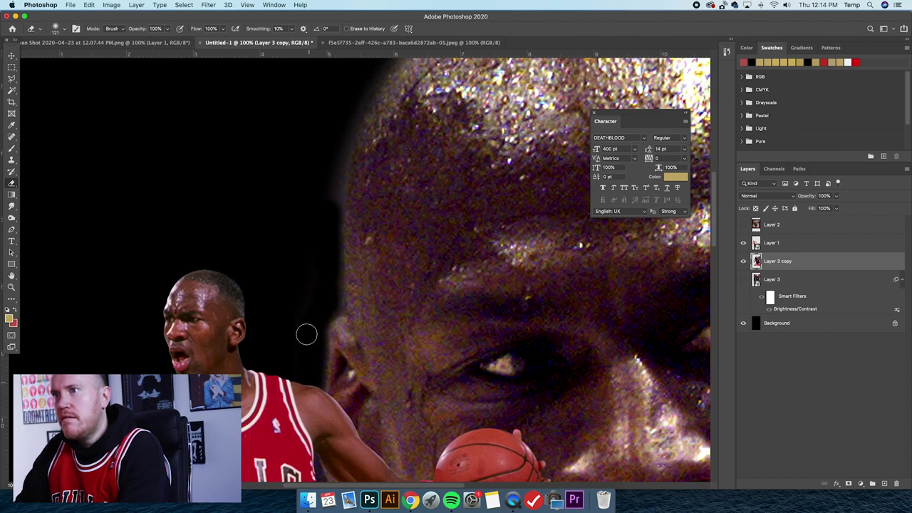
- Erase the background close around the top and right side of the head and neck with a soft brush of about 185 px
{"action": "key", "text": "super+minus"}
{"action": "key", "text": "super+minus"}
{"action": "key", "text": "super+minus"}
{"action": "key", "text": "super+minus"}
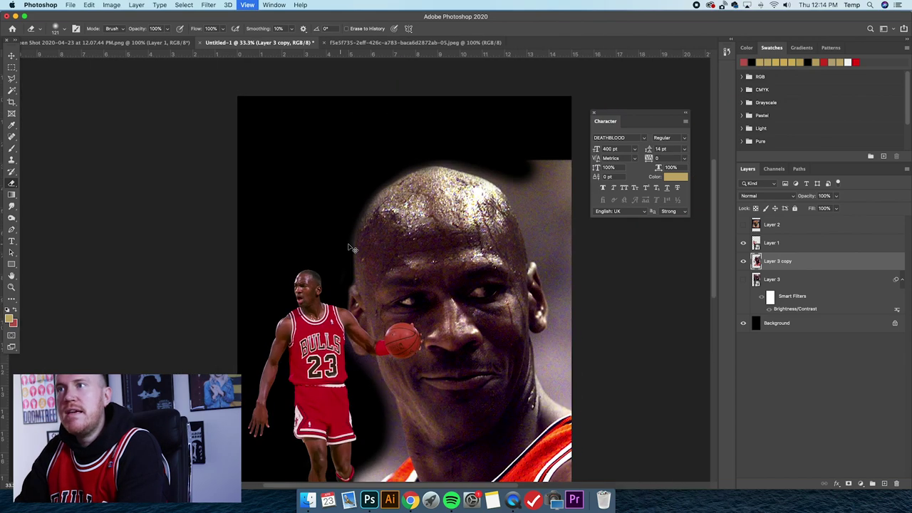
{"action": "left_click", "coordinate": [63, 31]}
{"action": "left_click_drag", "start_coordinate": [87, 56], "coordinate": [90, 56]}
{"action": "key", "text": "Return"}
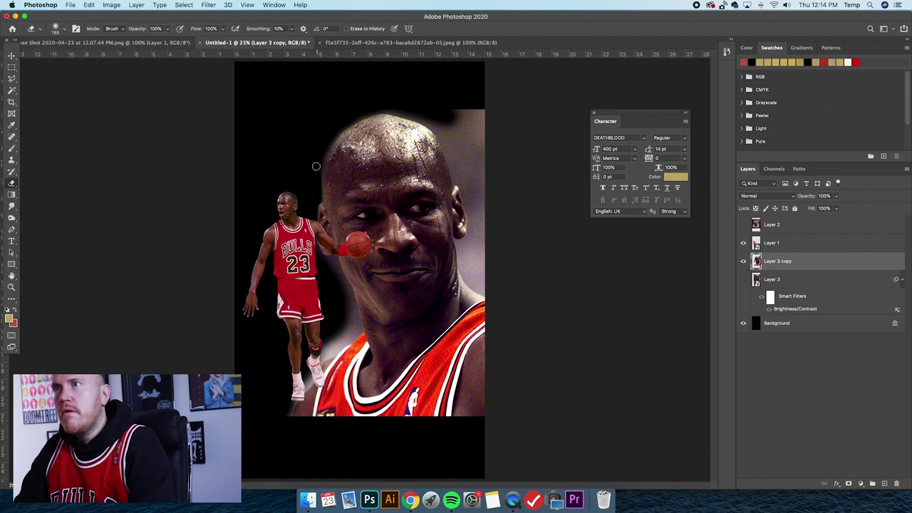
{"action": "mouse_move", "coordinate": [401, 112]}
{"action": "left_mouse_down"}
{"action": "mouse_move", "coordinate": [455, 173]}
{"action": "mouse_move", "coordinate": [436, 116]}
{"action": "mouse_move", "coordinate": [466, 160]}
{"action": "mouse_move", "coordinate": [473, 181]}
{"action": "mouse_move", "coordinate": [453, 172]}
{"action": "mouse_move", "coordinate": [473, 220]}
{"action": "mouse_move", "coordinate": [460, 242]}
{"action": "mouse_move", "coordinate": [462, 262]}
{"action": "mouse_move", "coordinate": [457, 242]}
{"action": "mouse_move", "coordinate": [470, 285]}
{"action": "mouse_move", "coordinate": [489, 296]}
{"action": "mouse_move", "coordinate": [464, 247]}
{"action": "left_mouse_up"}
{"action": "key", "text": "super+z"}
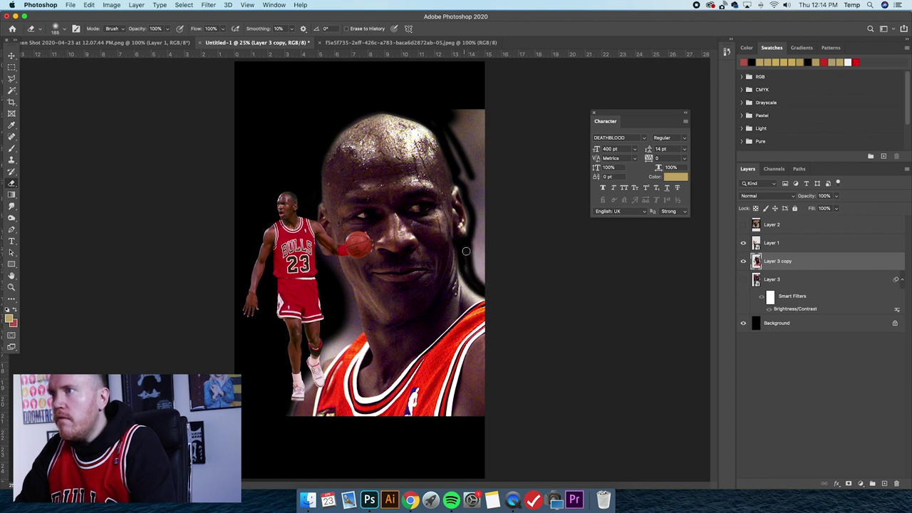
{"action": "mouse_move", "coordinate": [463, 246]}
{"action": "left_mouse_down"}
{"action": "mouse_move", "coordinate": [483, 280]}
{"action": "mouse_move", "coordinate": [465, 261]}
{"action": "mouse_move", "coordinate": [488, 285]}
{"action": "mouse_move", "coordinate": [474, 240]}
{"action": "mouse_move", "coordinate": [477, 197]}
{"action": "mouse_move", "coordinate": [449, 111]}
{"action": "mouse_move", "coordinate": [462, 156]}
{"action": "mouse_move", "coordinate": [449, 138]}
{"action": "mouse_move", "coordinate": [480, 198]}
{"action": "mouse_move", "coordinate": [471, 200]}
{"action": "mouse_move", "coordinate": [452, 114]}
{"action": "mouse_move", "coordinate": [471, 187]}
{"action": "mouse_move", "coordinate": [461, 115]}
{"action": "left_mouse_up"}
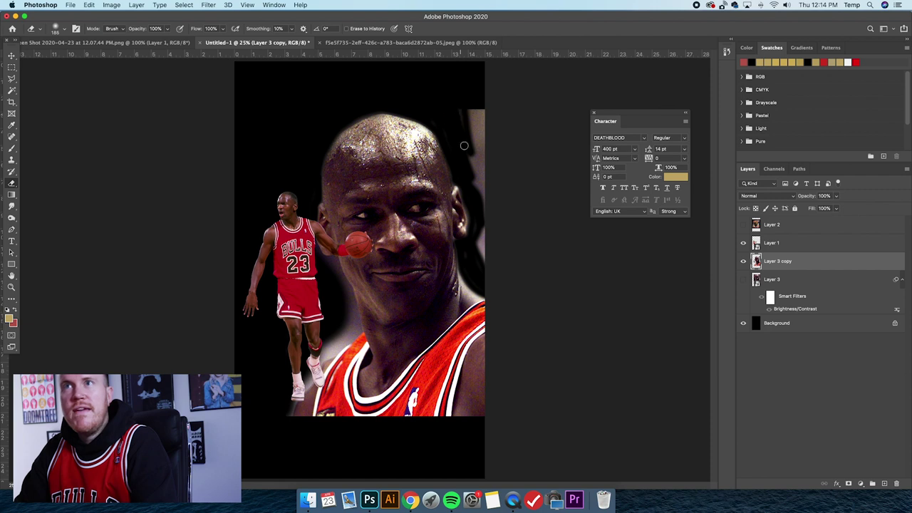
- Erase the remaining background at the right canvas edge with a 300 px brush, and refine around the right ear with a 118 px brush
{"action": "left_click", "coordinate": [56, 30]}
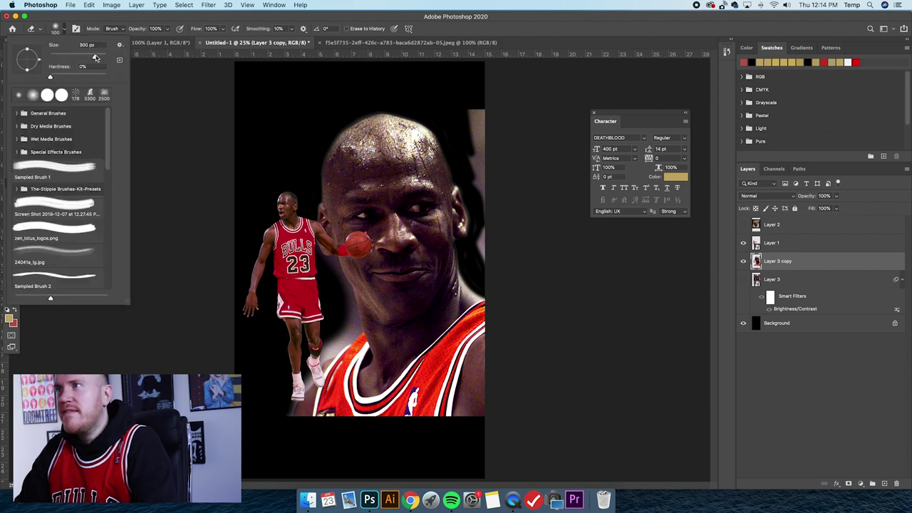
{"action": "mouse_move", "coordinate": [464, 111]}
{"action": "left_mouse_down"}
{"action": "mouse_move", "coordinate": [483, 140]}
{"action": "mouse_move", "coordinate": [447, 123]}
{"action": "mouse_move", "coordinate": [474, 168]}
{"action": "mouse_move", "coordinate": [479, 86]}
{"action": "mouse_move", "coordinate": [483, 250]}
{"action": "left_mouse_up"}
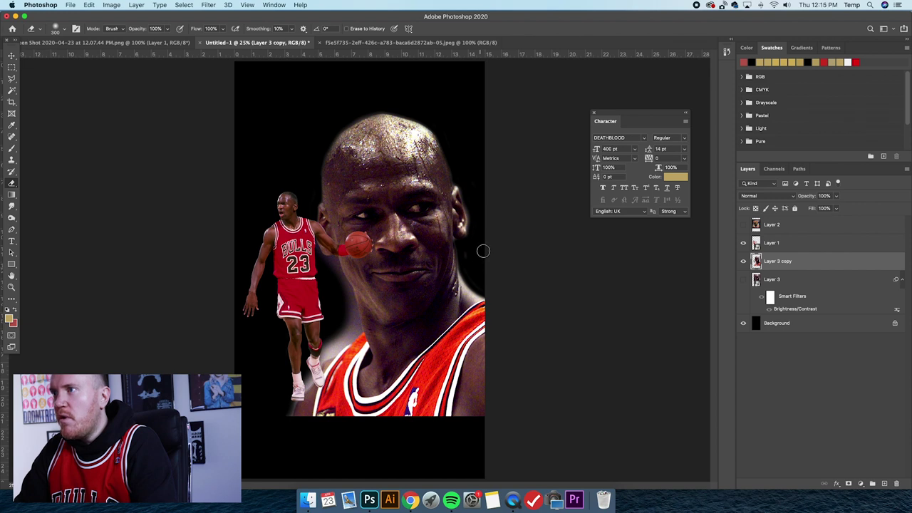
{"action": "left_click", "coordinate": [57, 30]}
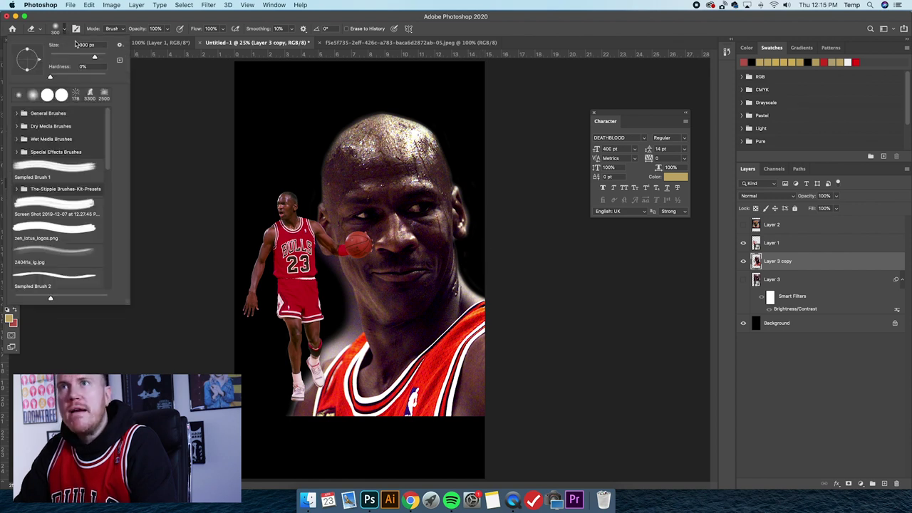
{"action": "left_click_drag", "start_coordinate": [81, 57], "coordinate": [83, 57]}
{"action": "left_click", "coordinate": [472, 204]}
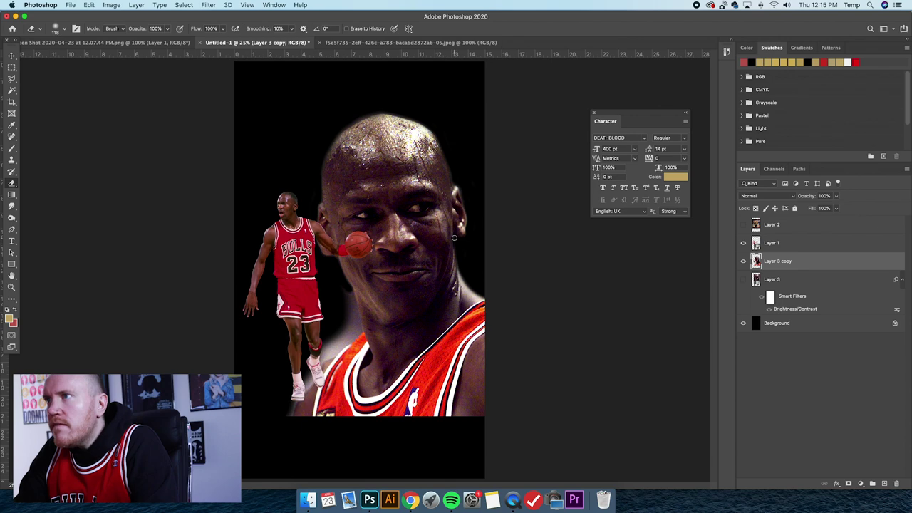
- Refine the cutout edge beneath and around the right ear with a 47 px soft Eraser
{"action": "key", "text": "super+equal"}
{"action": "key", "text": "super+equal"}
{"action": "key", "text": "super+equal"}
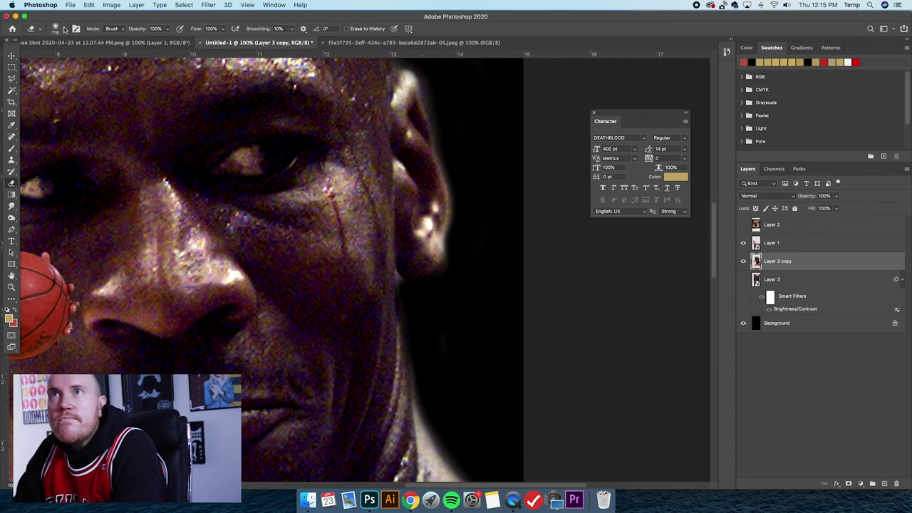
{"action": "left_click", "coordinate": [64, 29]}
{"action": "left_click", "coordinate": [64, 57]}
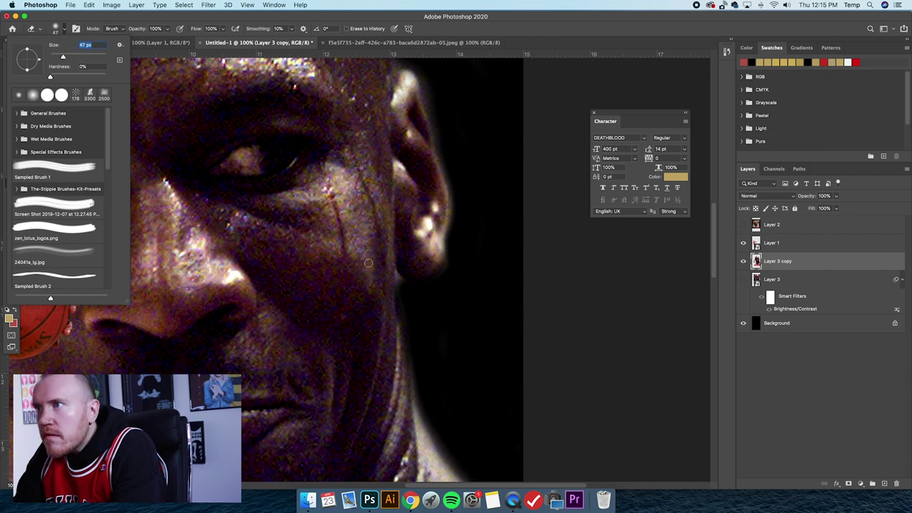
{"action": "left_click", "coordinate": [401, 280]}
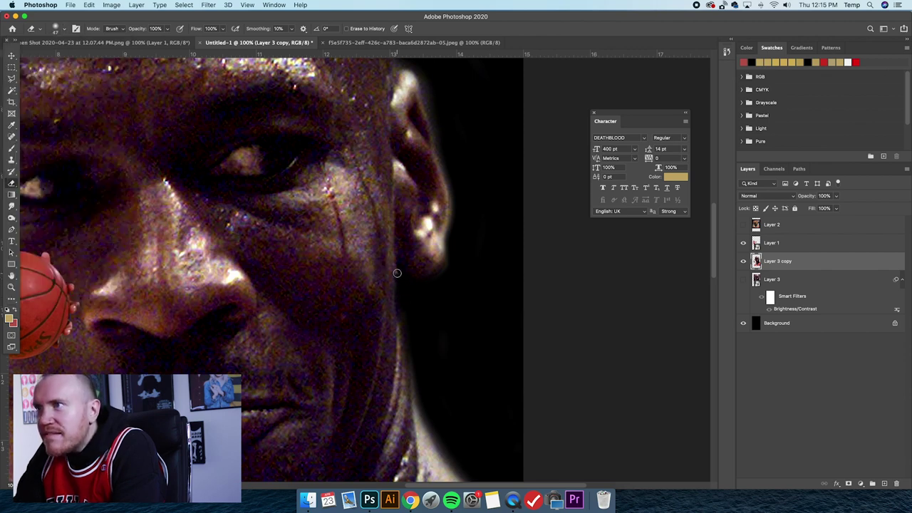
{"action": "key", "text": "super+minus"}
{"action": "scroll", "coordinate": [434, 296], "scroll_direction": "up", "scroll_amount": 2}
{"action": "scroll", "coordinate": [433, 296], "scroll_direction": "left", "scroll_amount": 3}
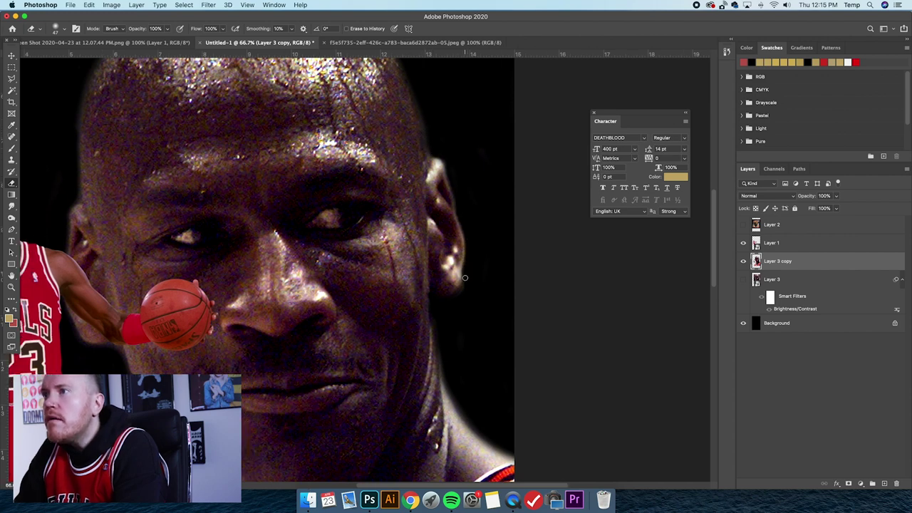
{"action": "scroll", "coordinate": [469, 302], "scroll_direction": "down", "scroll_amount": 4}
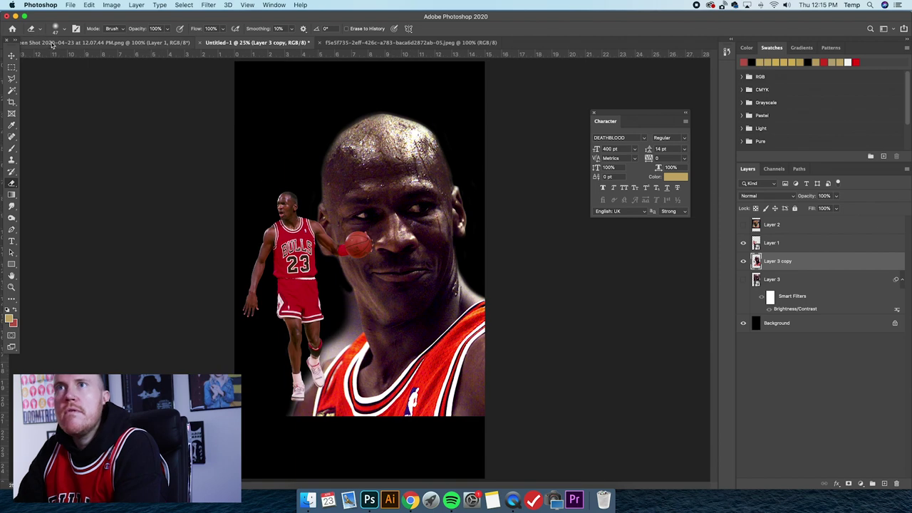
- Erase the leftover background left of the neck and along the left shoulder using soft Eraser sizes of 94 px and 172 px
{"action": "left_click", "coordinate": [63, 31]}
{"action": "left_click", "coordinate": [339, 319]}
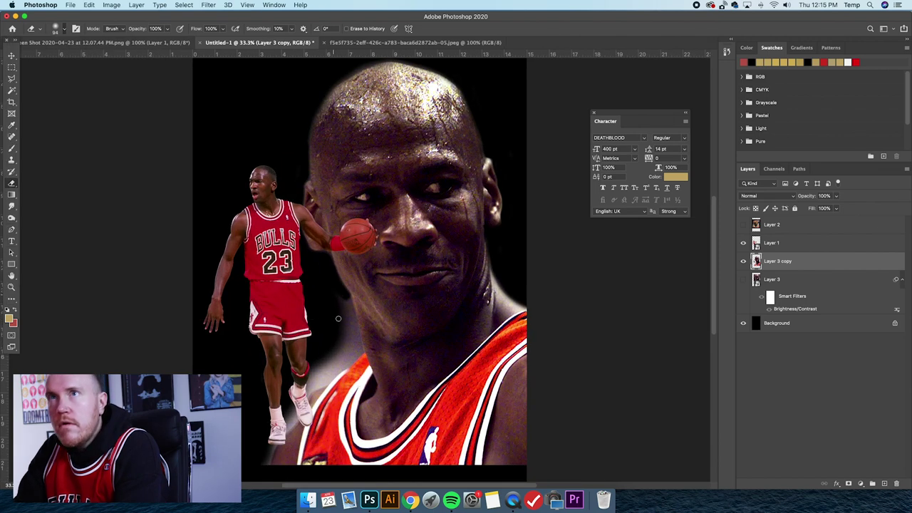
{"action": "left_click", "coordinate": [64, 30]}
{"action": "left_click_drag", "start_coordinate": [76, 55], "coordinate": [89, 55]}
{"action": "left_click", "coordinate": [346, 319]}
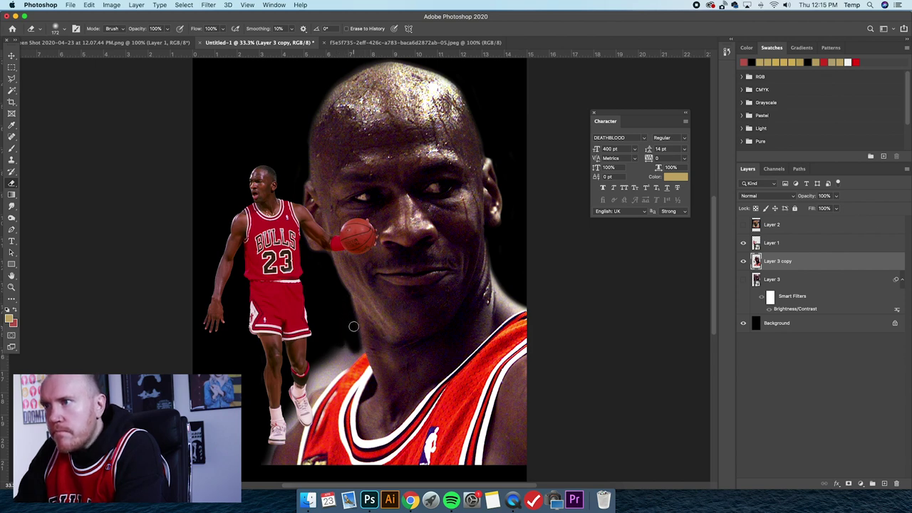
{"action": "mouse_move", "coordinate": [357, 352]}
{"action": "left_mouse_down"}
{"action": "mouse_move", "coordinate": [309, 390]}
{"action": "mouse_move", "coordinate": [266, 461]}
{"action": "left_mouse_up"}
{"action": "mouse_move", "coordinate": [289, 424]}
{"action": "left_mouse_down"}
{"action": "mouse_move", "coordinate": [339, 347]}
{"action": "mouse_move", "coordinate": [336, 364]}
{"action": "mouse_move", "coordinate": [354, 340]}
{"action": "mouse_move", "coordinate": [308, 371]}
{"action": "mouse_move", "coordinate": [342, 359]}
{"action": "mouse_move", "coordinate": [291, 424]}
{"action": "left_mouse_up"}
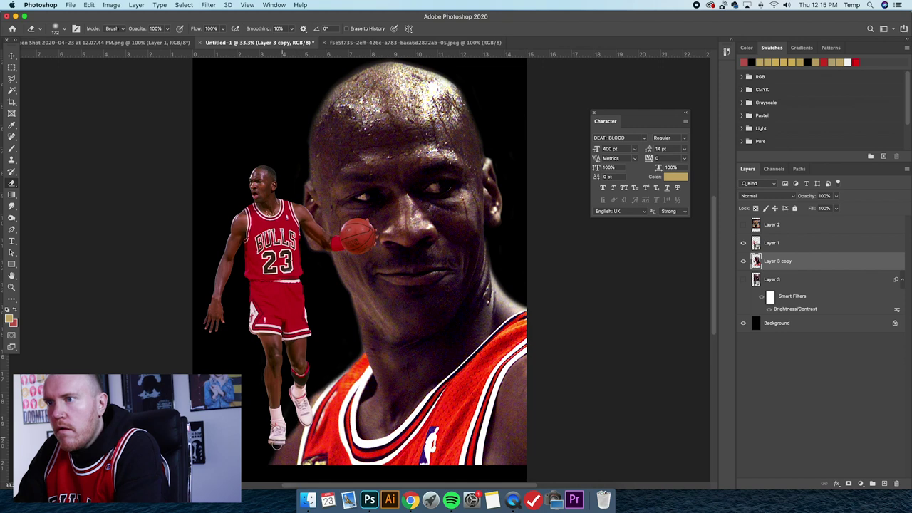
{"action": "key", "text": "super+minus"}
{"action": "key", "text": "super+minus"}
{"action": "key", "text": "super+plus"}
{"action": "key", "text": "super+plus"}
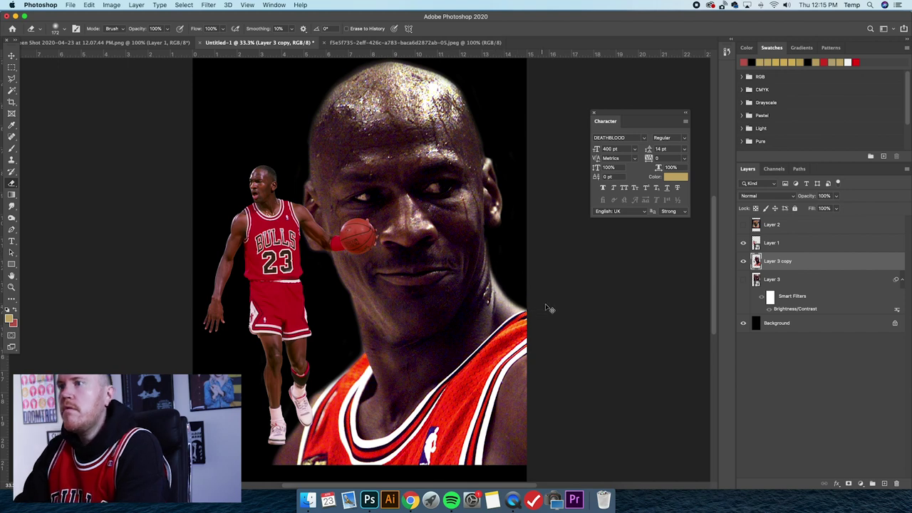
- Try moving the close-up portrait down to the lower edge of the canvas, and undo the move
{"action": "key", "text": "super+minus"}
{"action": "key", "text": "super+minus"}
{"action": "key", "text": "v"}
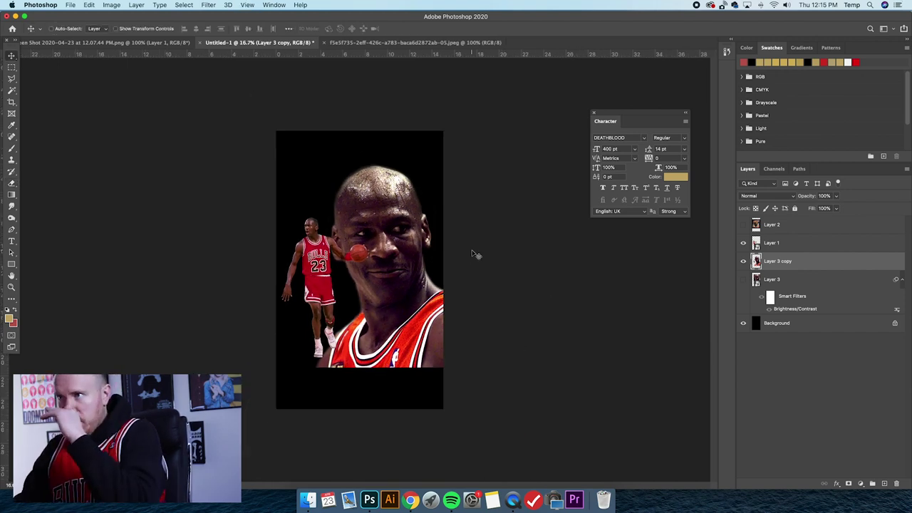
{"action": "mouse_move", "coordinate": [412, 235]}
{"action": "left_mouse_down"}
{"action": "mouse_move", "coordinate": [407, 214]}
{"action": "mouse_move", "coordinate": [399, 217]}
{"action": "mouse_move", "coordinate": [393, 234]}
{"action": "mouse_move", "coordinate": [425, 239]}
{"action": "left_mouse_up"}
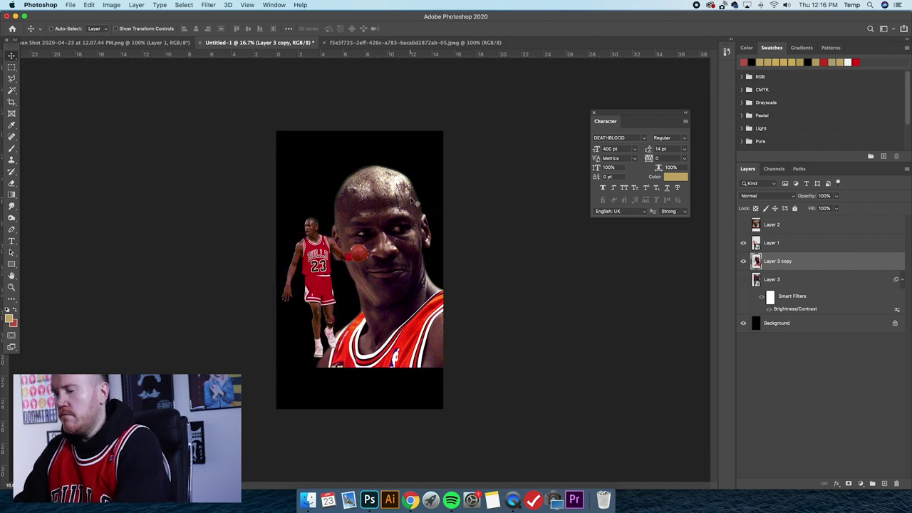
{"action": "key", "text": "super+plus"}
{"action": "key", "text": "m"}
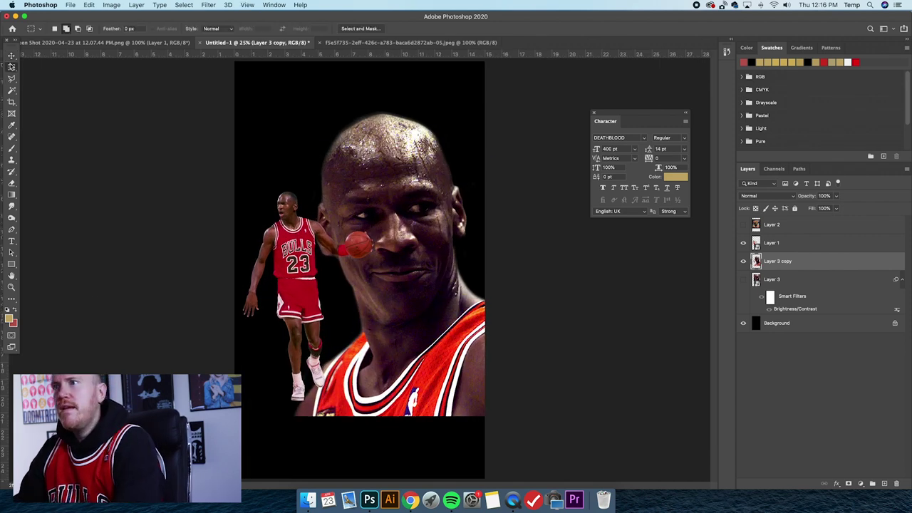
{"action": "key", "text": "super+minus"}
{"action": "key", "text": "super+plus"}
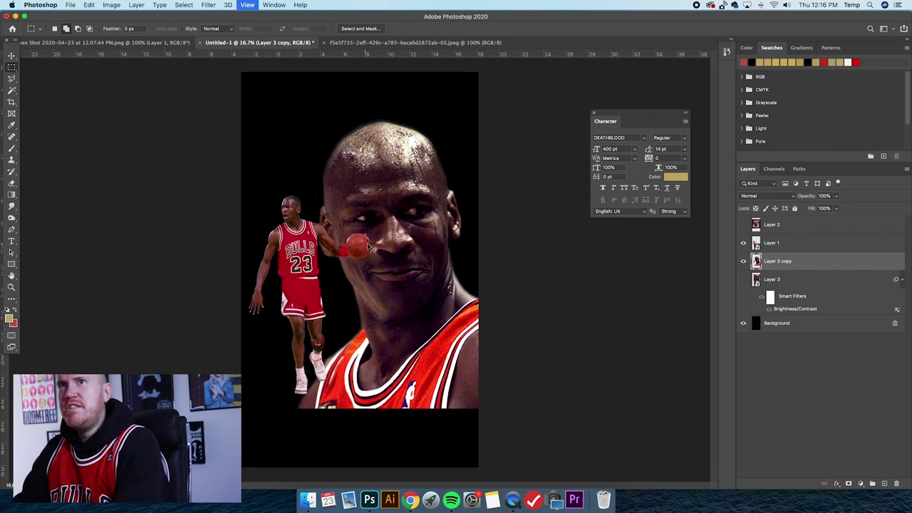
{"action": "key", "text": "v"}
{"action": "left_click_drag", "start_coordinate": [377, 178], "coordinate": [381, 237]}
{"action": "key", "text": "super+minus"}
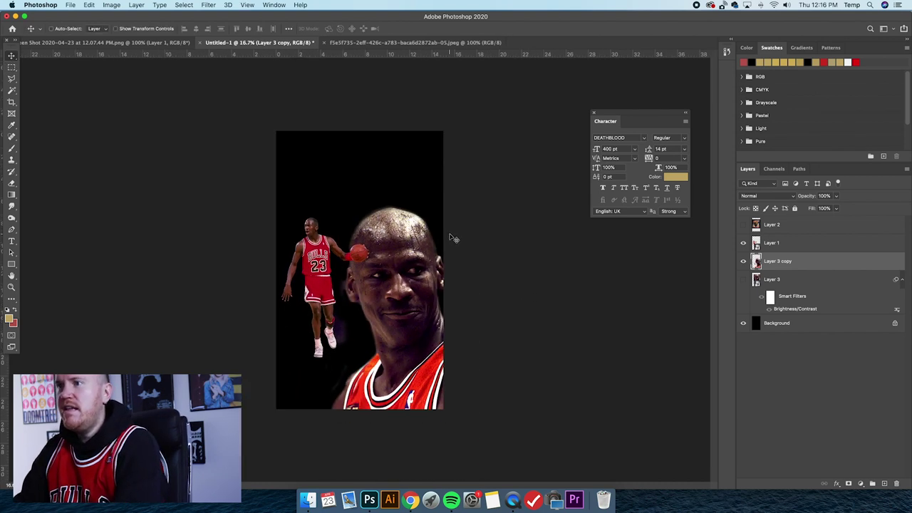
{"action": "key", "text": "super+z"}
{"action": "key", "text": "super+plus"}
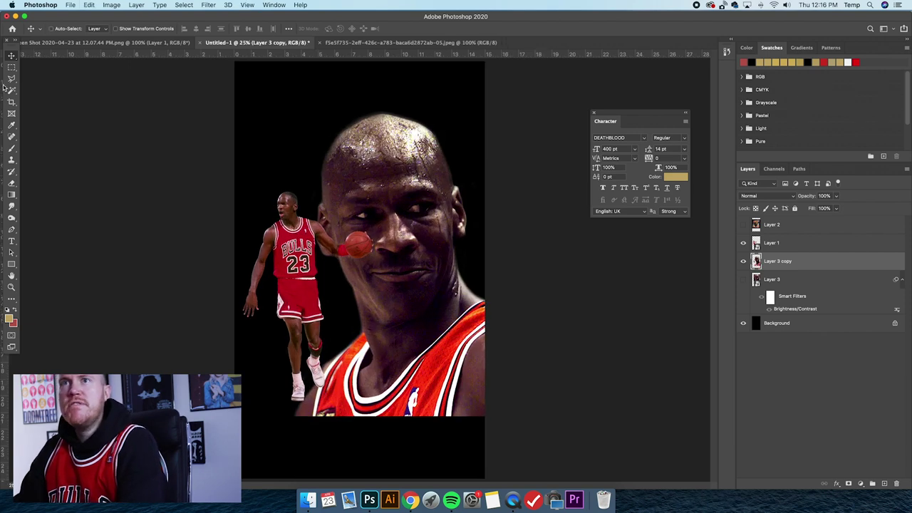
- Select the portrait with a rectangular marquee, copy it from Layer 3 copy to a new layer, and hide the source layer
{"action": "left_click", "coordinate": [10, 67]}
{"action": "right_click", "coordinate": [9, 68]}
{"action": "left_click", "coordinate": [39, 68]}
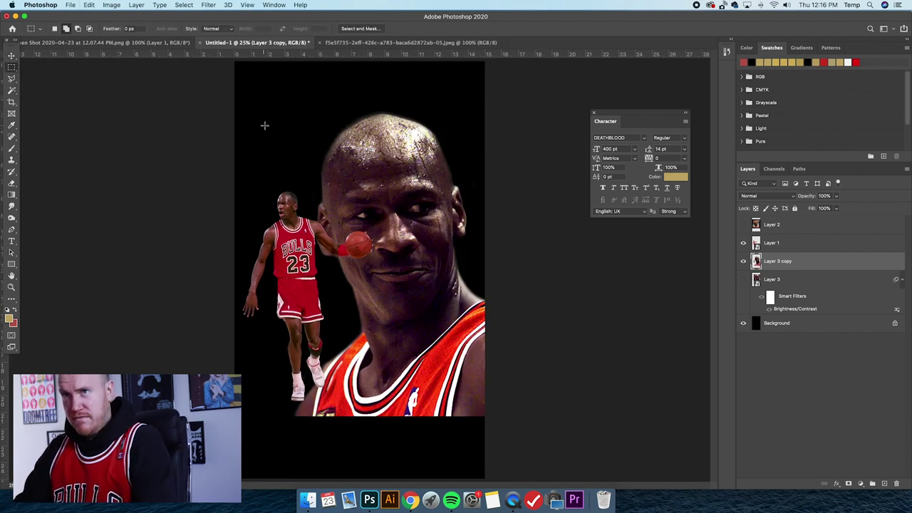
{"action": "right_click", "coordinate": [10, 67]}
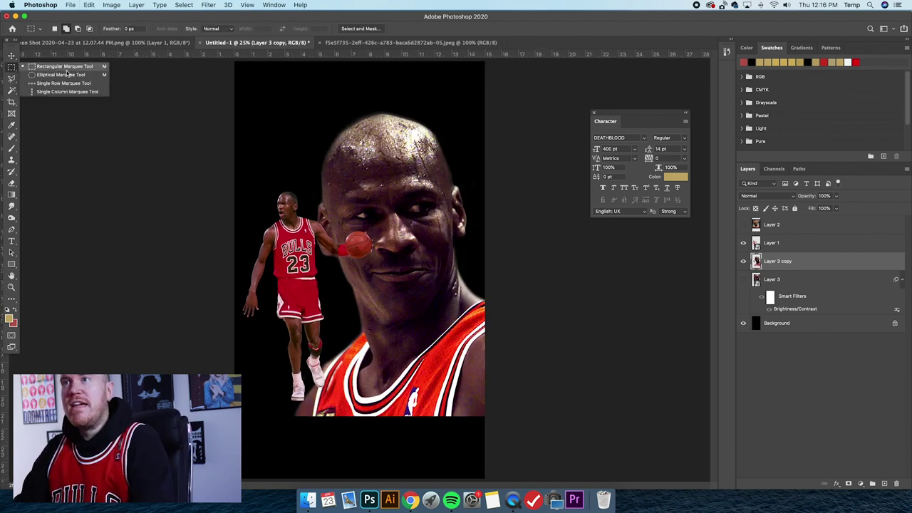
{"action": "left_click", "coordinate": [38, 68]}
{"action": "left_click_drag", "start_coordinate": [253, 102], "coordinate": [528, 434]}
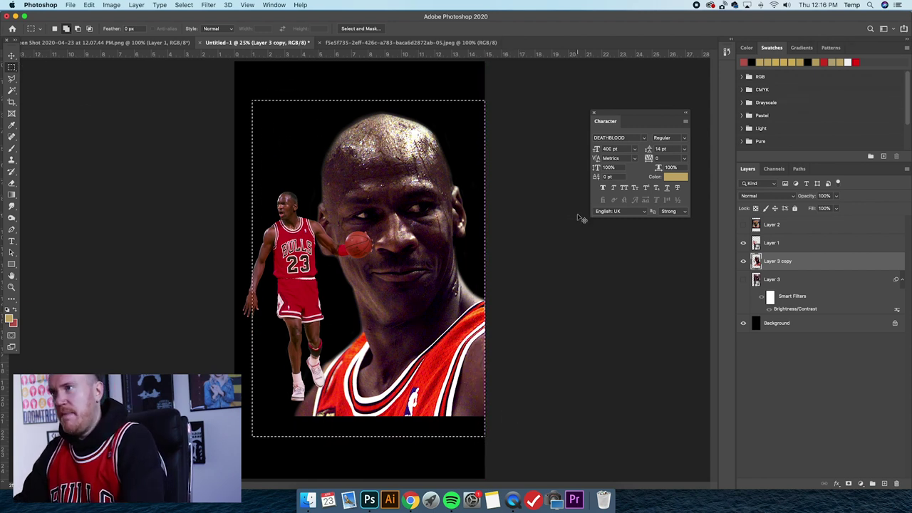
{"action": "key", "text": "ctrl+j"}
{"action": "left_click", "coordinate": [744, 279]}
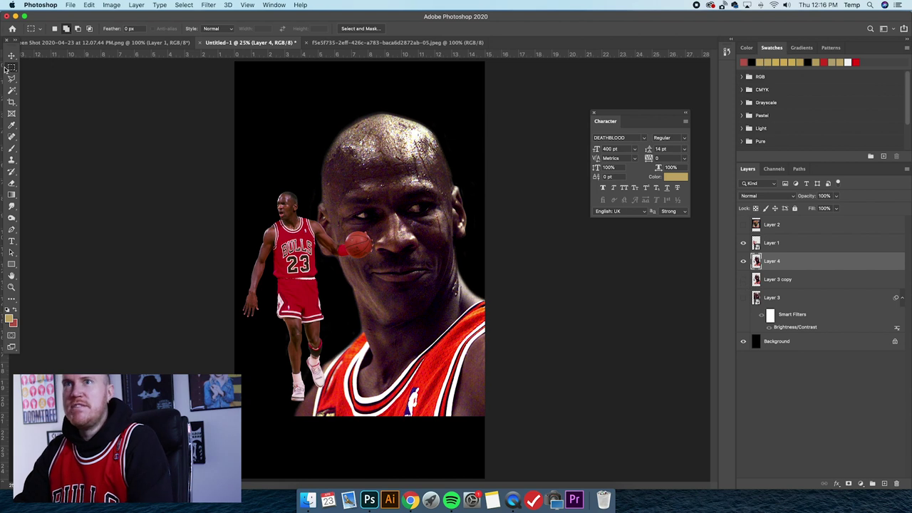
- Try shifting the copied portrait left on the canvas, and undo the move
{"action": "left_click", "coordinate": [12, 56]}
{"action": "left_click_drag", "start_coordinate": [428, 189], "coordinate": [385, 184]}
{"action": "key", "text": "super+z"}
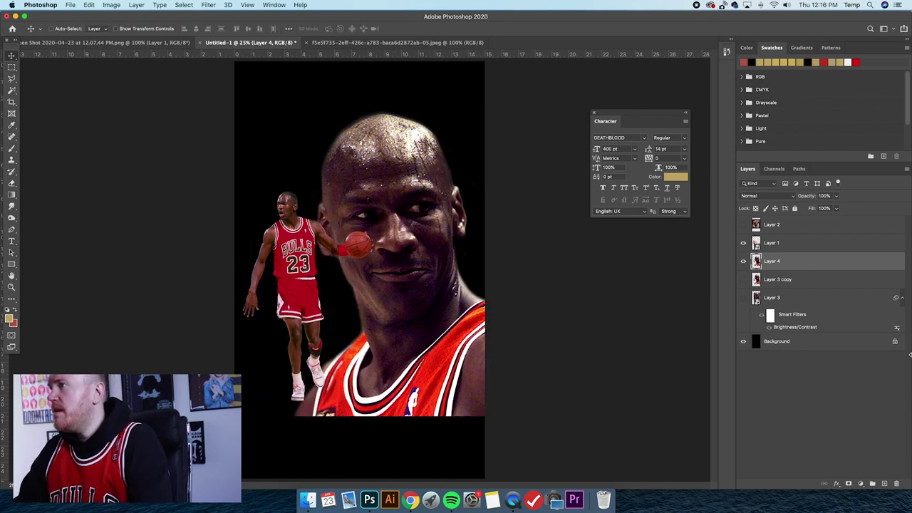
- Convert the Layer 4 portrait to a smart object and set the foreground color to black
{"action": "right_click", "coordinate": [800, 271]}
{"action": "left_click", "coordinate": [766, 225]}
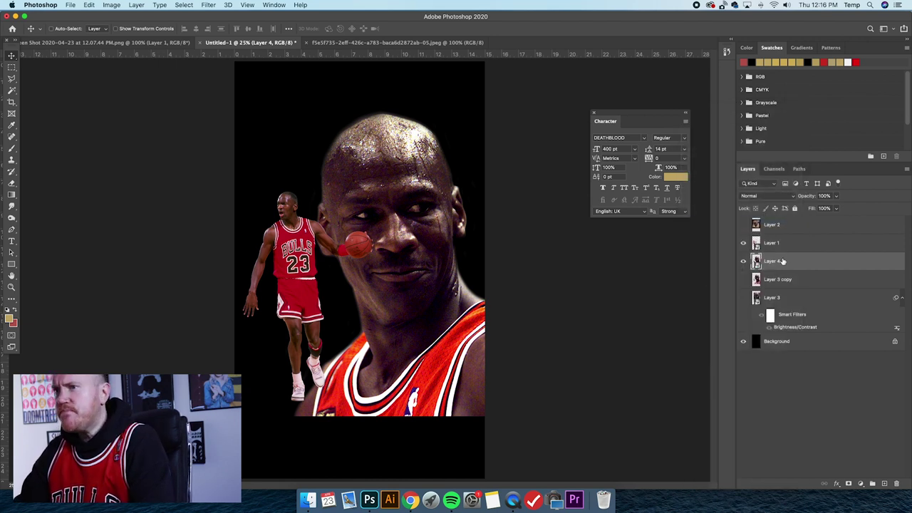
{"action": "left_click", "coordinate": [10, 318]}
{"action": "left_click_drag", "start_coordinate": [601, 358], "coordinate": [688, 428]}
{"action": "left_click", "coordinate": [738, 297]}
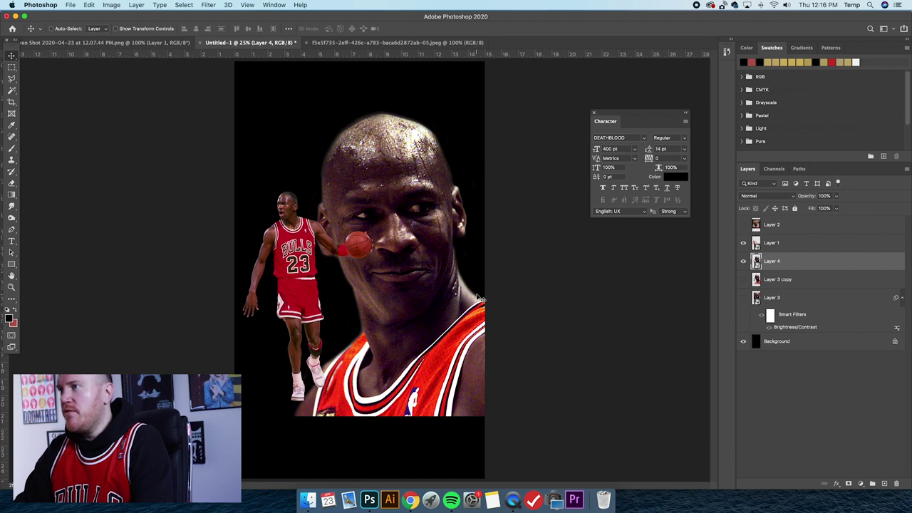
- Add a black-to-transparent linear Gradient Overlay to Layer 4 with 100% opacity and 62% scale, shifting it toward the left of the face
{"action": "double_click", "coordinate": [820, 266]}
{"action": "left_click_drag", "start_coordinate": [696, 228], "coordinate": [787, 247]}
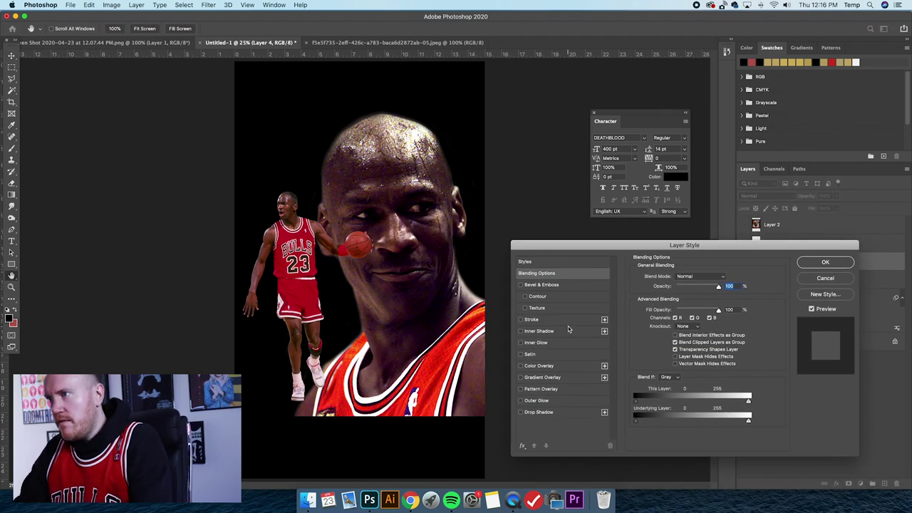
{"action": "left_click", "coordinate": [558, 378]}
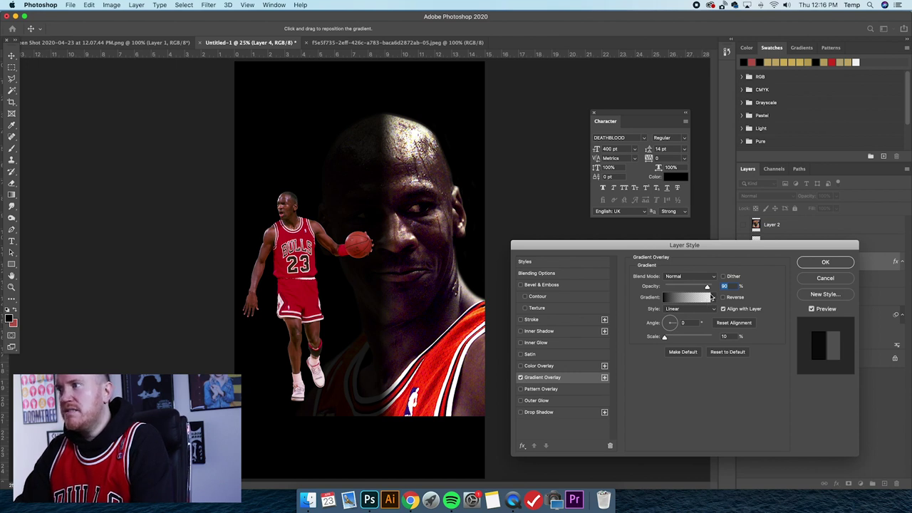
{"action": "left_click_drag", "start_coordinate": [704, 287], "coordinate": [712, 287]}
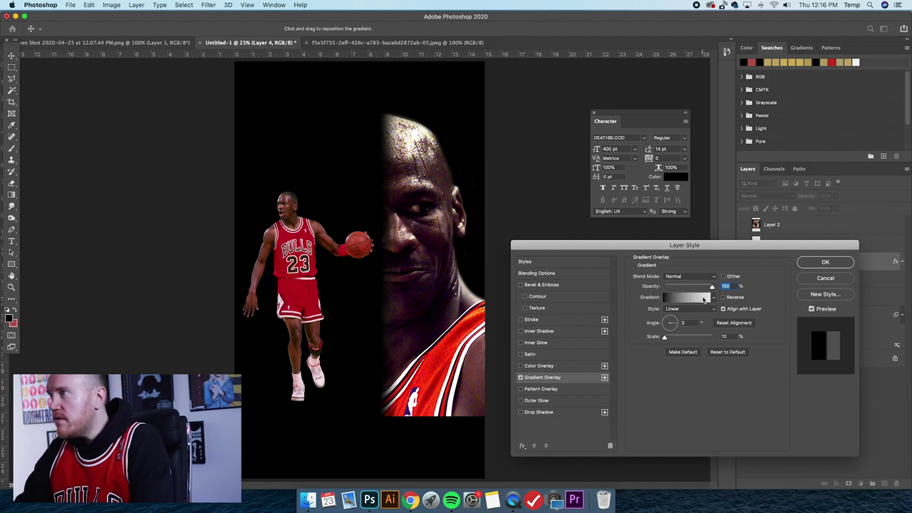
{"action": "left_click_drag", "start_coordinate": [665, 338], "coordinate": [680, 339]}
{"action": "left_click_drag", "start_coordinate": [384, 213], "coordinate": [362, 213]}
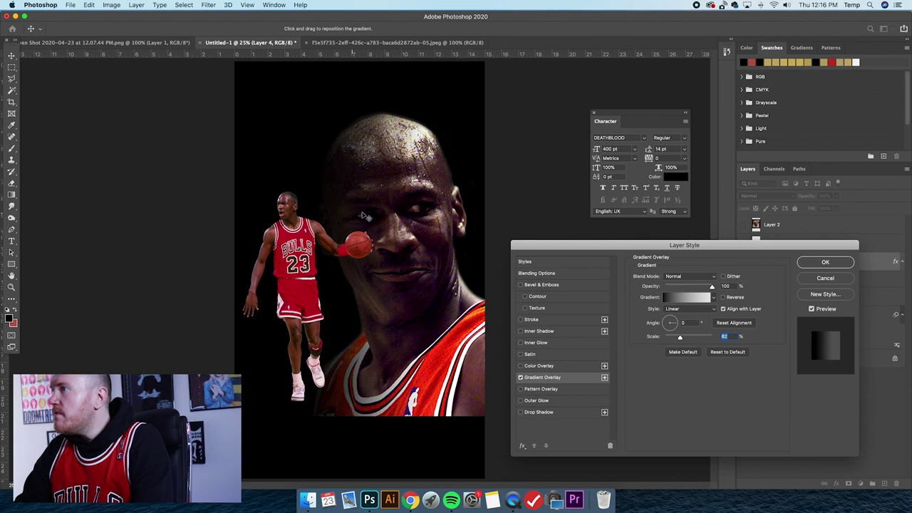
- Reverse the gradient overlay, set its scale to 21%, and position it to fade out the portrait's right edge
{"action": "left_click", "coordinate": [724, 297]}
{"action": "left_click_drag", "start_coordinate": [446, 241], "coordinate": [469, 241]}
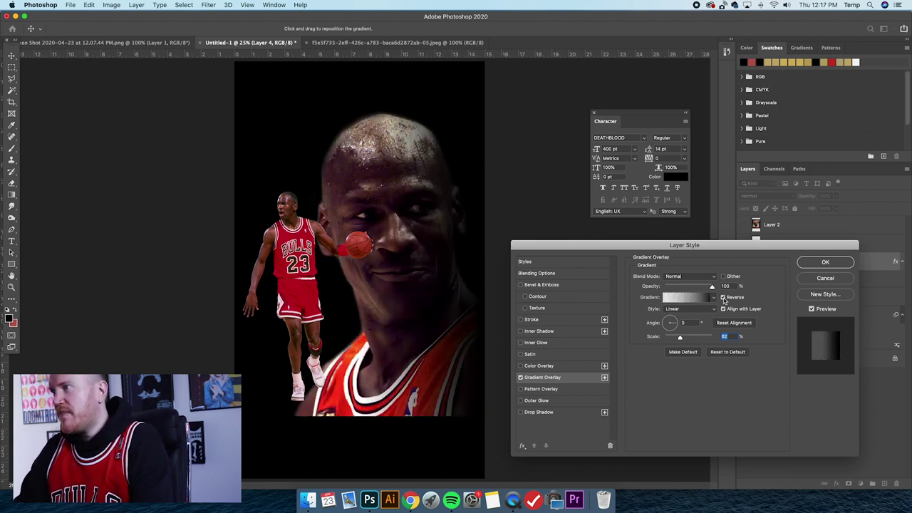
{"action": "left_click_drag", "start_coordinate": [680, 340], "coordinate": [670, 340]}
{"action": "left_click_drag", "start_coordinate": [465, 271], "coordinate": [474, 271]}
{"action": "left_click_drag", "start_coordinate": [668, 339], "coordinate": [668, 338]}
{"action": "left_click_drag", "start_coordinate": [453, 266], "coordinate": [465, 266]}
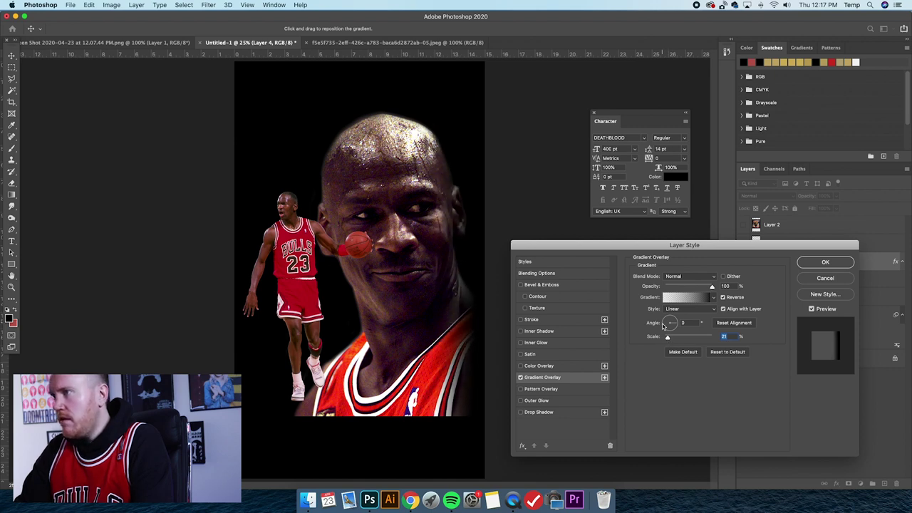
{"action": "left_click_drag", "start_coordinate": [667, 338], "coordinate": [666, 338]}
{"action": "left_click_drag", "start_coordinate": [441, 265], "coordinate": [444, 267]}
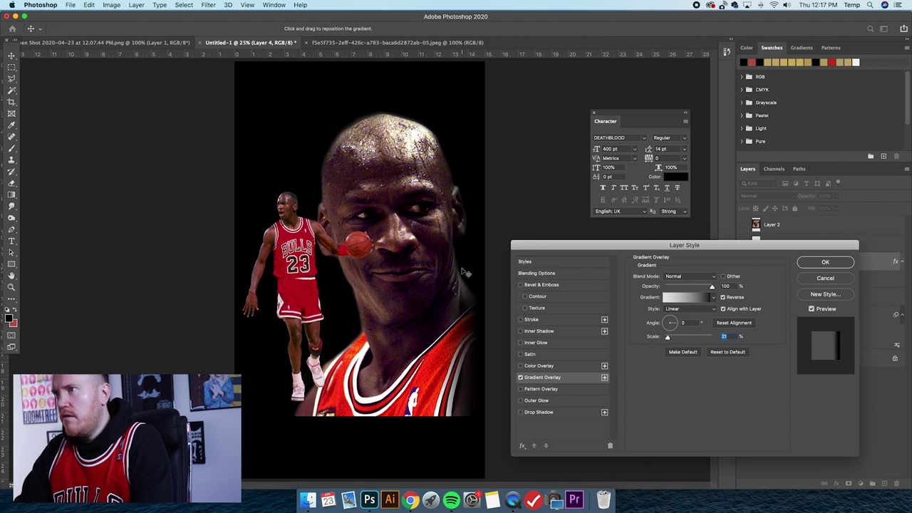
- Add a second Gradient Overlay at a -90° angle and 31% scale, position it to fade the jersey's lower edge, and apply the layer style
{"action": "left_click", "coordinate": [604, 379]}
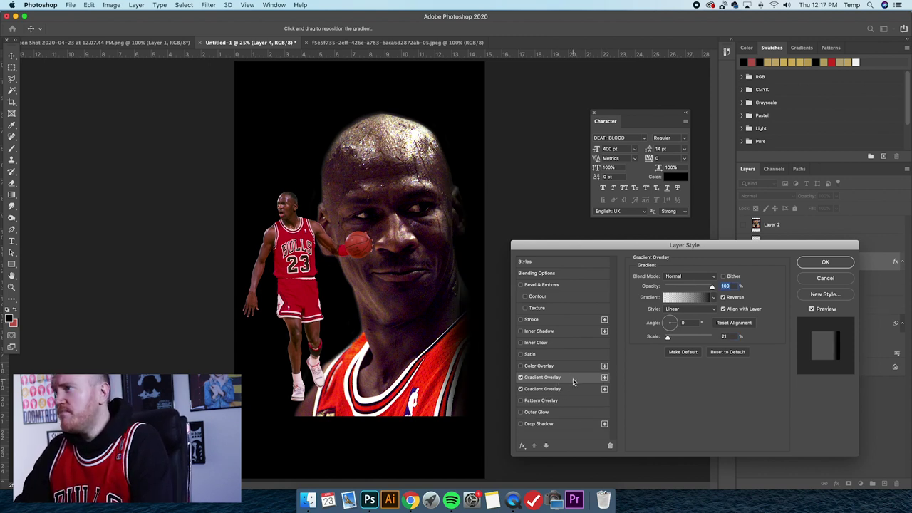
{"action": "left_click_drag", "start_coordinate": [688, 323], "coordinate": [655, 320]}
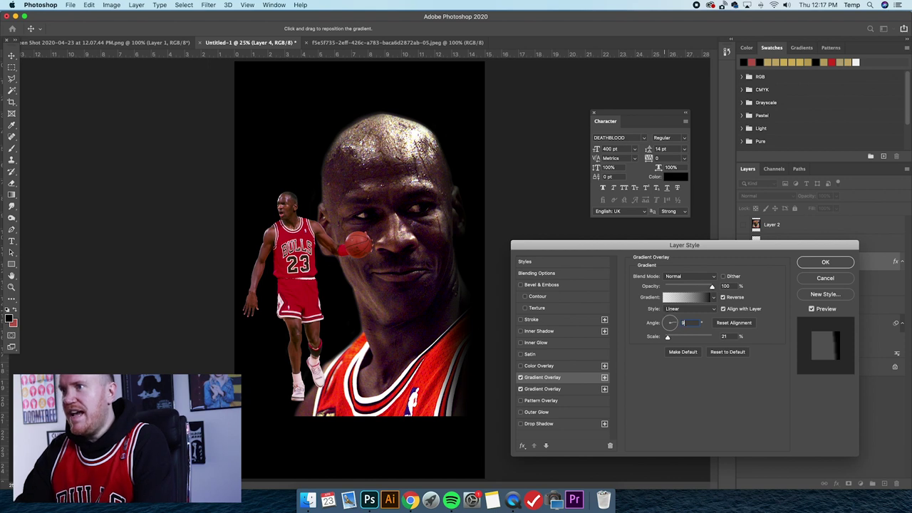
{"action": "type", "text": "90"}
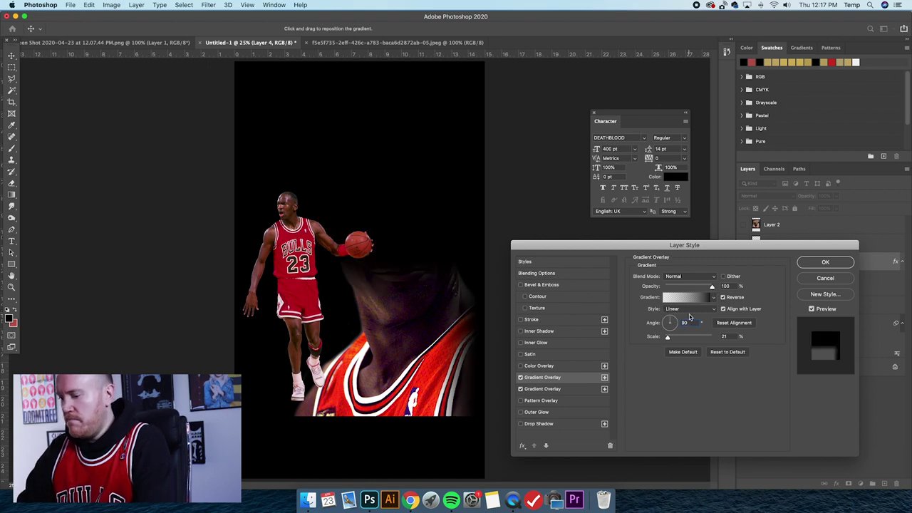
{"action": "type", "text": "-90"}
{"action": "left_click_drag", "start_coordinate": [426, 285], "coordinate": [422, 371]}
{"action": "left_click_drag", "start_coordinate": [409, 324], "coordinate": [413, 318]}
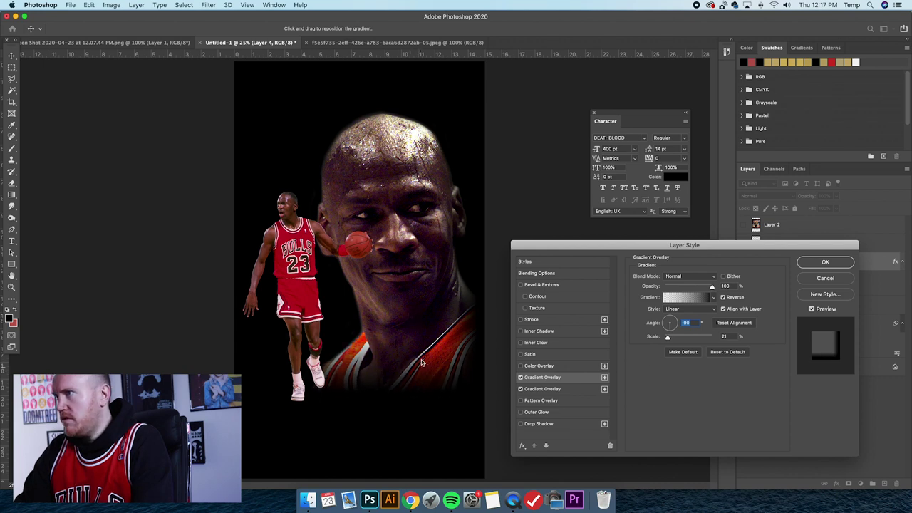
{"action": "left_click_drag", "start_coordinate": [672, 340], "coordinate": [668, 338]}
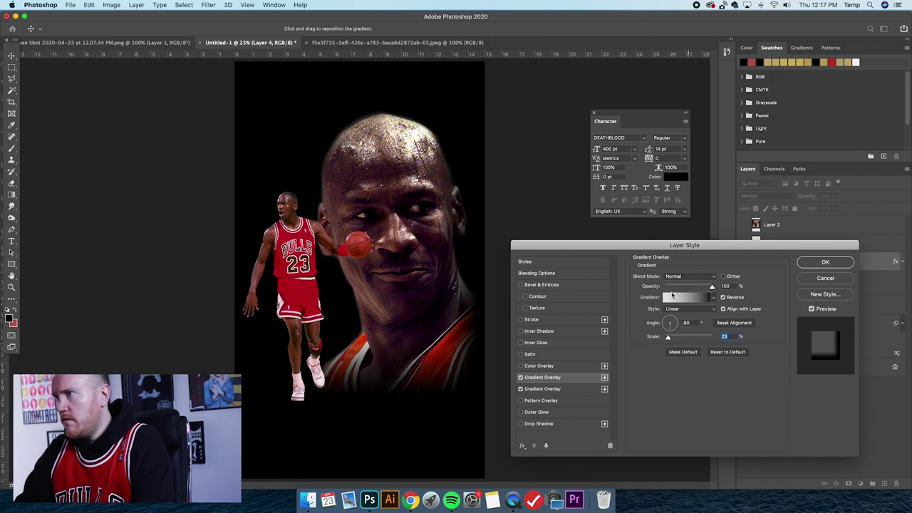
{"action": "left_click_drag", "start_coordinate": [670, 338], "coordinate": [671, 338]}
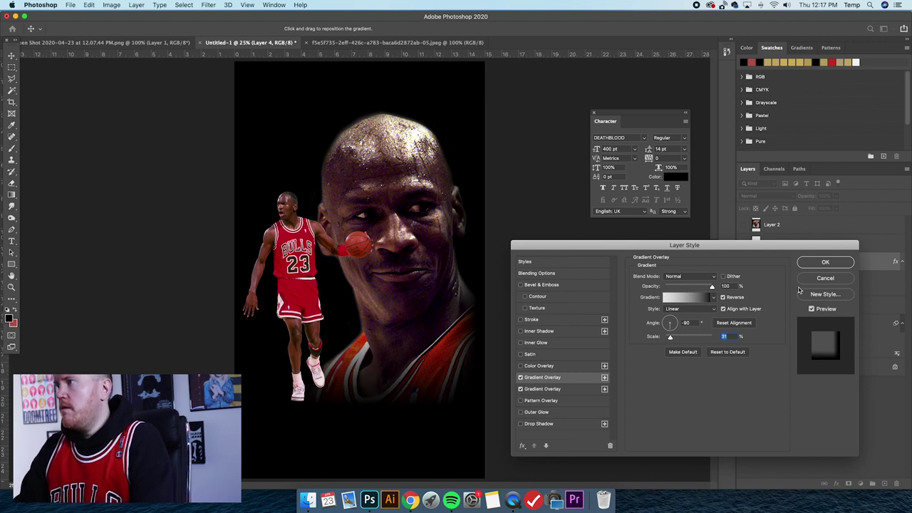
{"action": "left_click", "coordinate": [824, 263]}
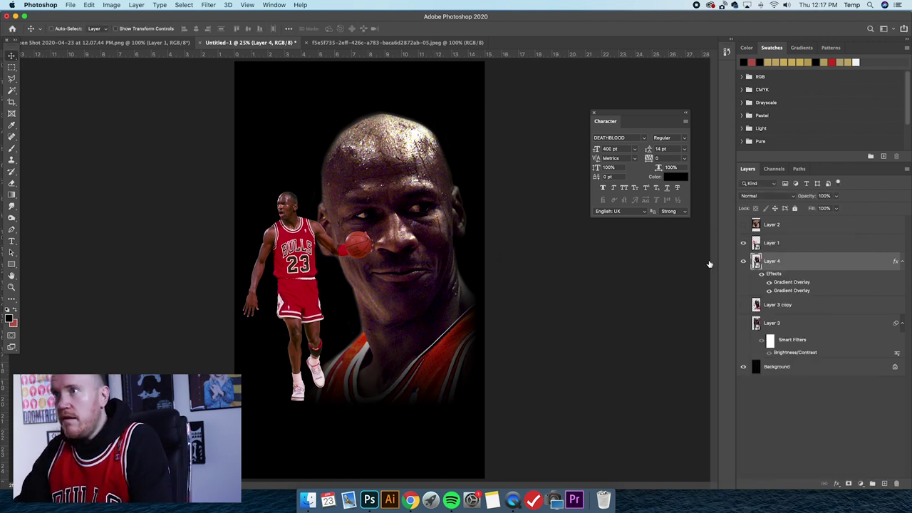
{"action": "left_click_drag", "start_coordinate": [426, 222], "coordinate": [429, 222]}
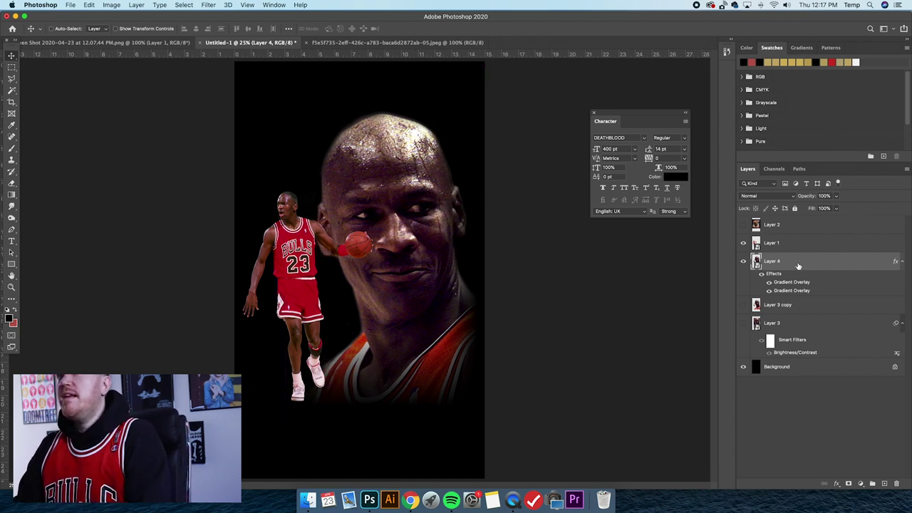
- Show the reference shirt on Layer 2 and sample the dark blue near its upper right as the foreground color
{"action": "left_click", "coordinate": [743, 224]}
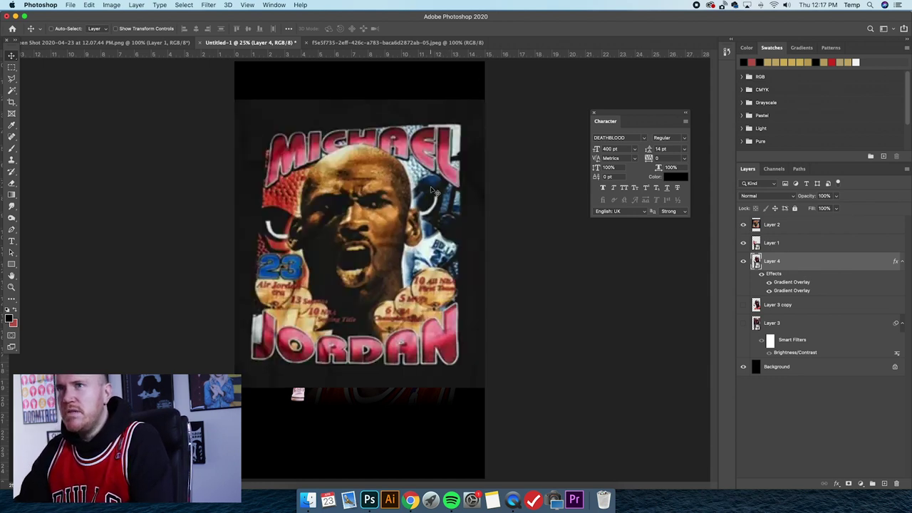
{"action": "left_click", "coordinate": [12, 126]}
{"action": "left_click", "coordinate": [436, 174]}
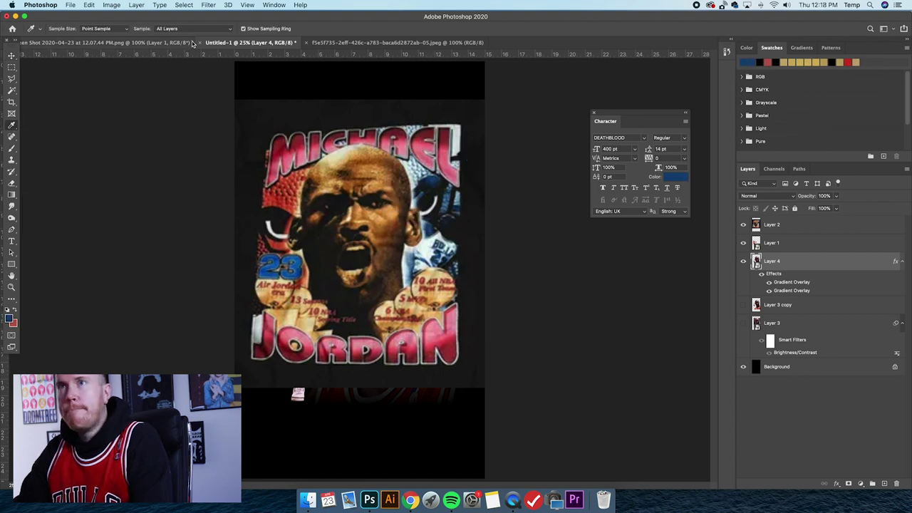
- Check the reference shirts in the screenshot document, return to the Untitled-1 design, and hide Layer 2
{"action": "left_click", "coordinate": [151, 44]}
{"action": "key", "text": "v"}
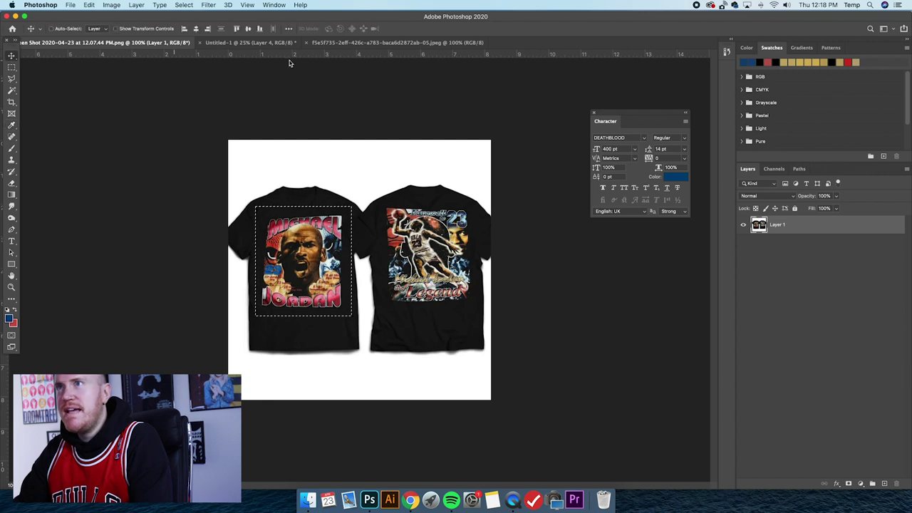
{"action": "left_click", "coordinate": [250, 43]}
{"action": "left_click", "coordinate": [743, 225]}
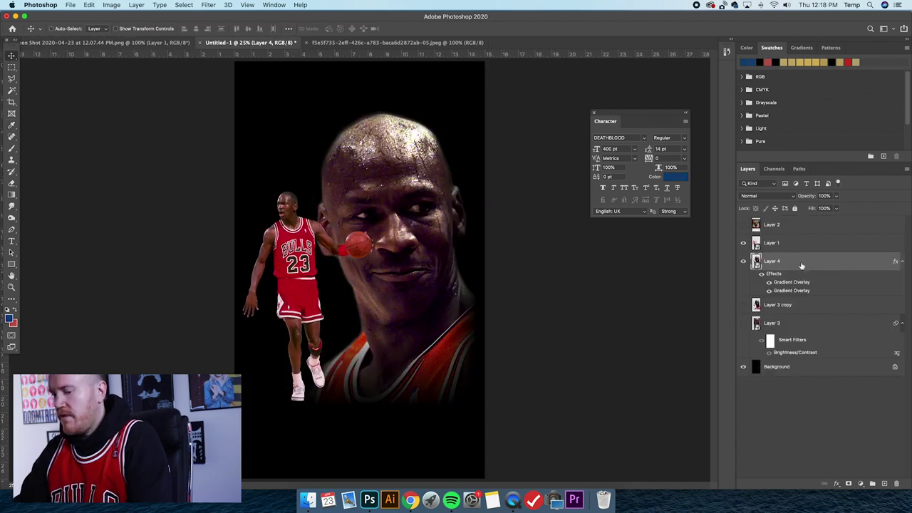
- Desaturate the close-up portrait on Layer 4 with a Hue/Saturation adjustment at -100 saturation
{"action": "key", "text": "super+u"}
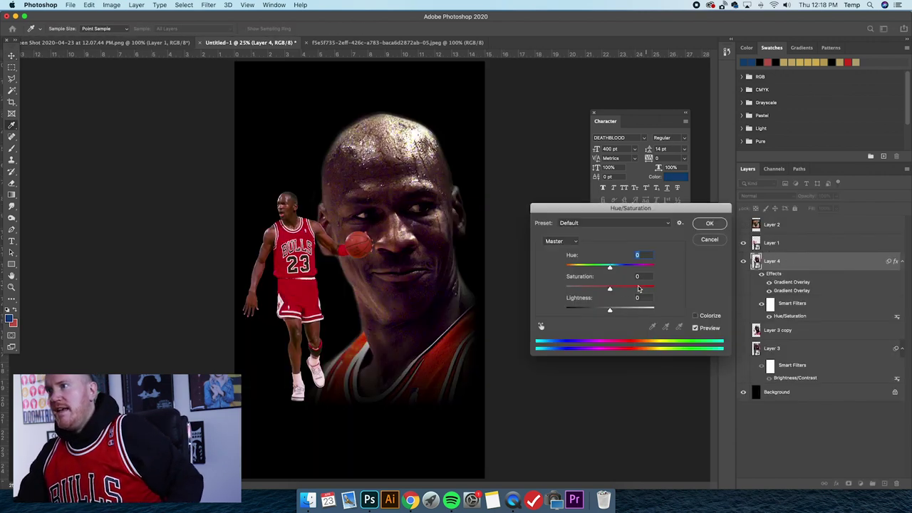
{"action": "left_click_drag", "start_coordinate": [610, 289], "coordinate": [458, 257]}
{"action": "key", "text": "Tab"}
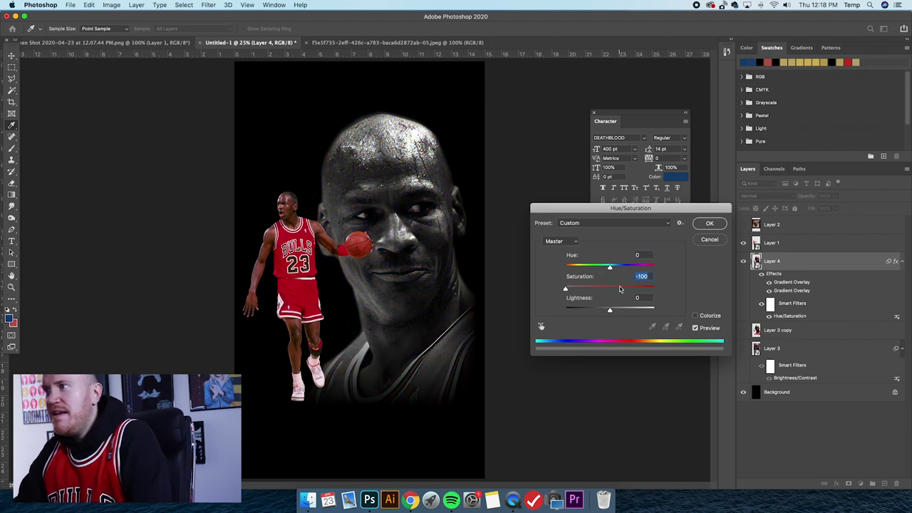
{"action": "left_click_drag", "start_coordinate": [620, 208], "coordinate": [582, 242]}
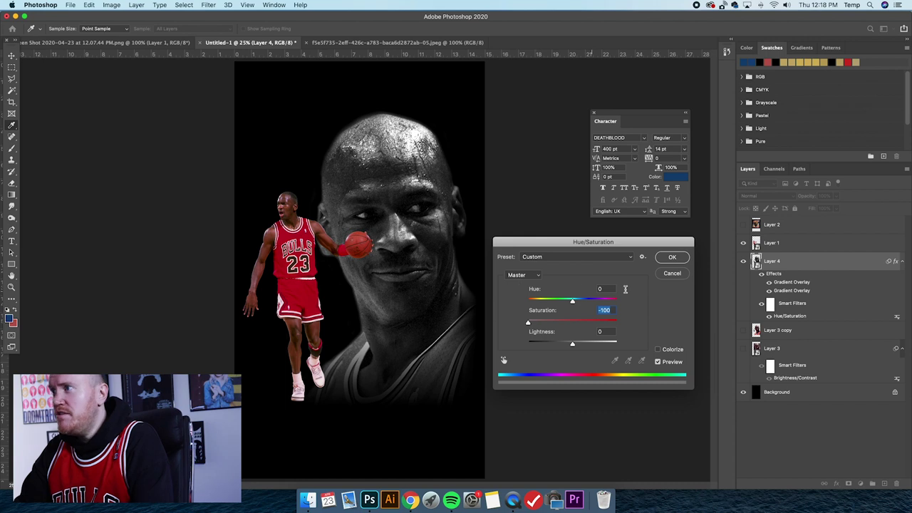
{"action": "left_click", "coordinate": [672, 257]}
- Add a Color Overlay to Layer 4 in Overlay mode at 100% opacity, using the sampled dark blue foreground color
{"action": "double_click", "coordinate": [811, 266]}
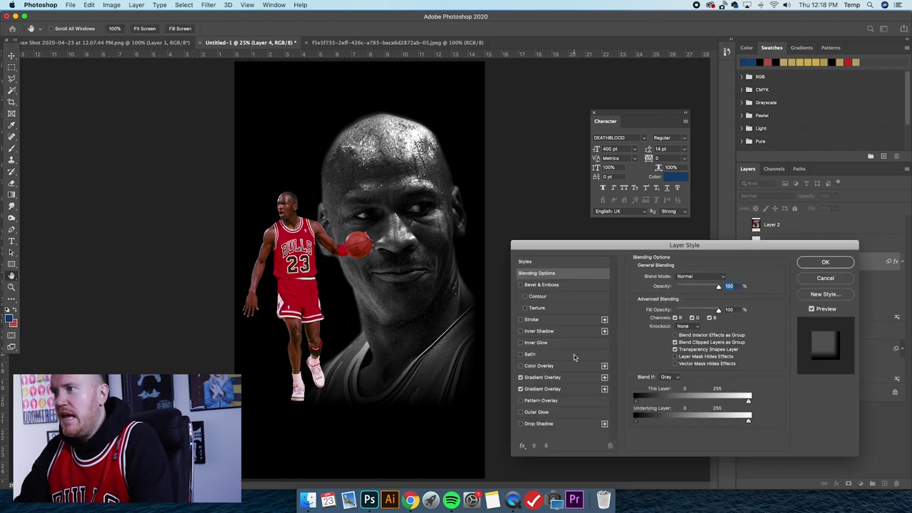
{"action": "left_click", "coordinate": [559, 367]}
{"action": "left_click", "coordinate": [723, 278]}
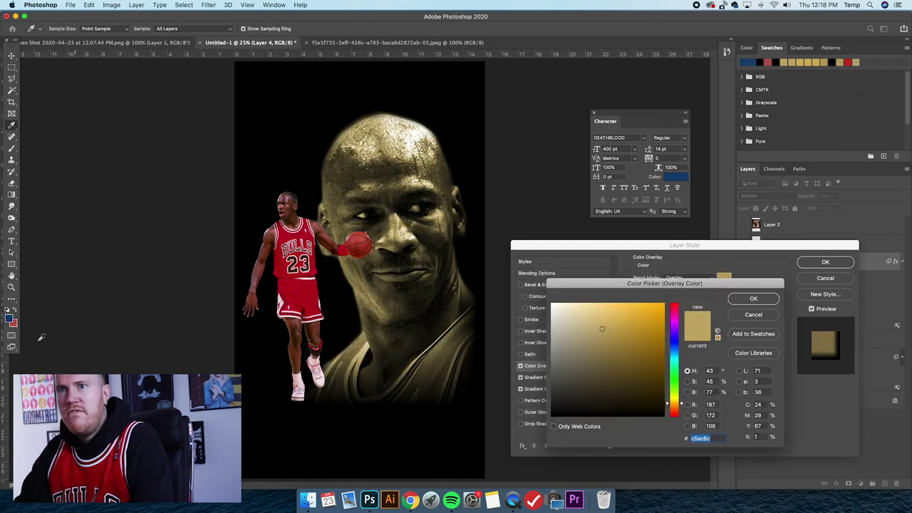
{"action": "left_click", "coordinate": [9, 317]}
{"action": "left_click", "coordinate": [769, 301]}
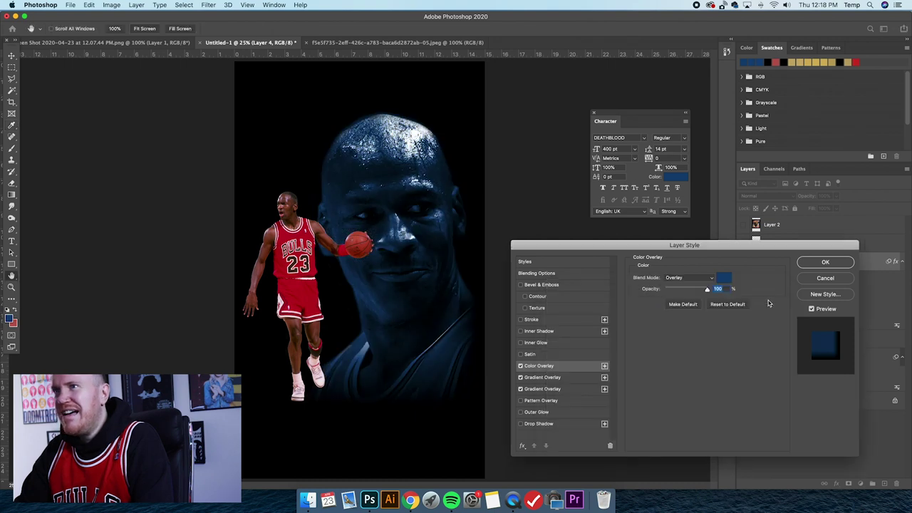
- Try the Multiply blend mode on the portrait's color overlay, return it to Overlay, and apply the layer style
{"action": "left_click", "coordinate": [680, 278]}
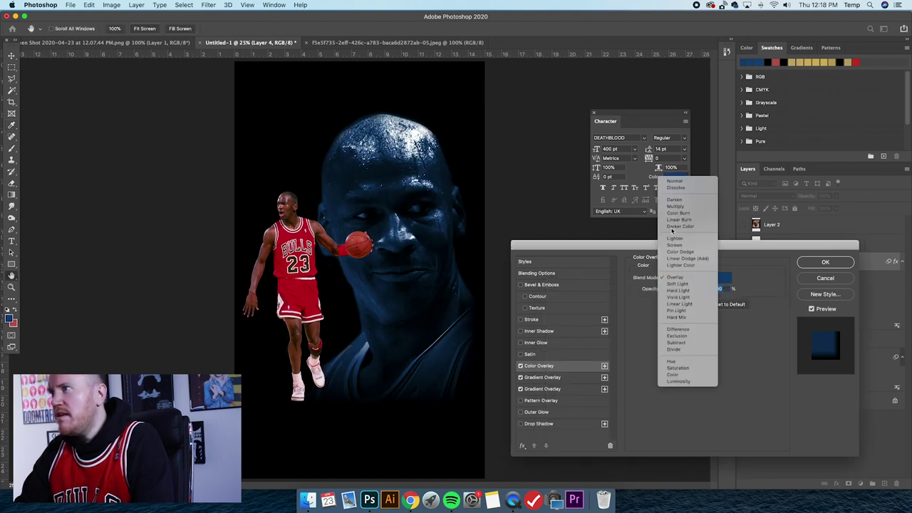
{"action": "left_click", "coordinate": [676, 207]}
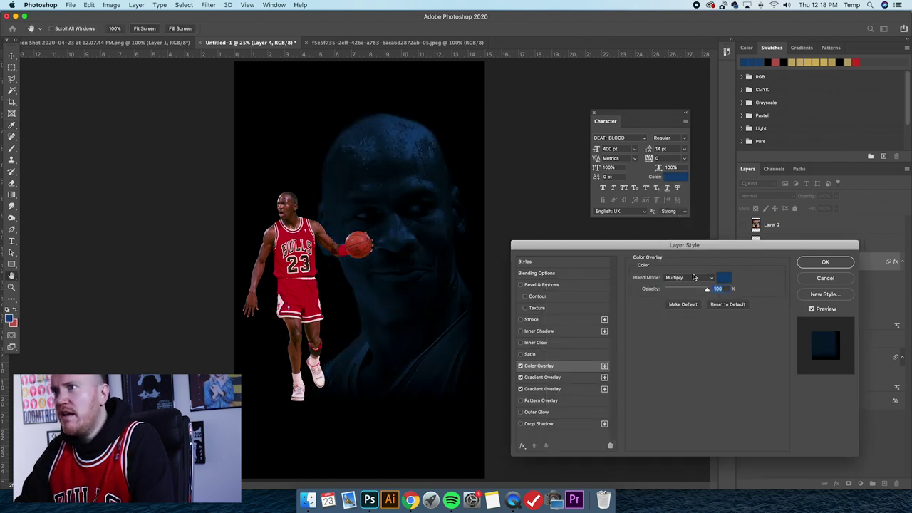
{"action": "left_click", "coordinate": [692, 277]}
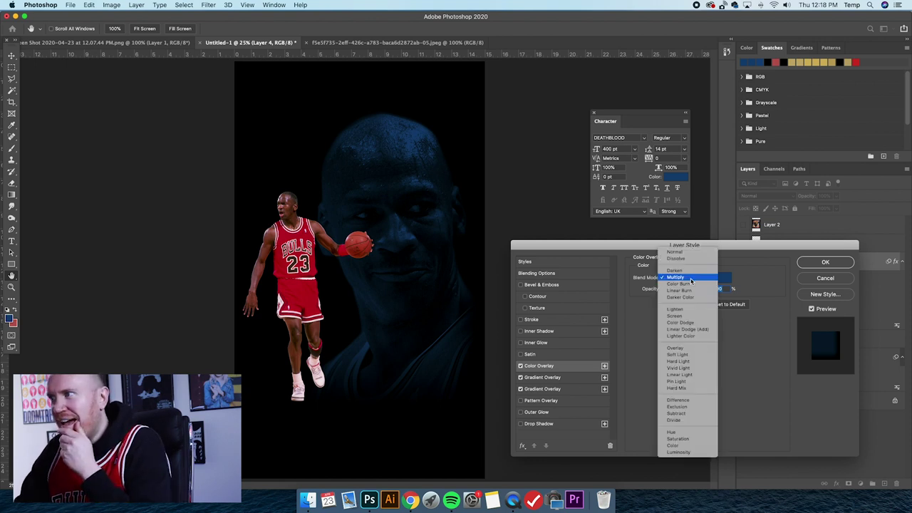
{"action": "left_click", "coordinate": [676, 348]}
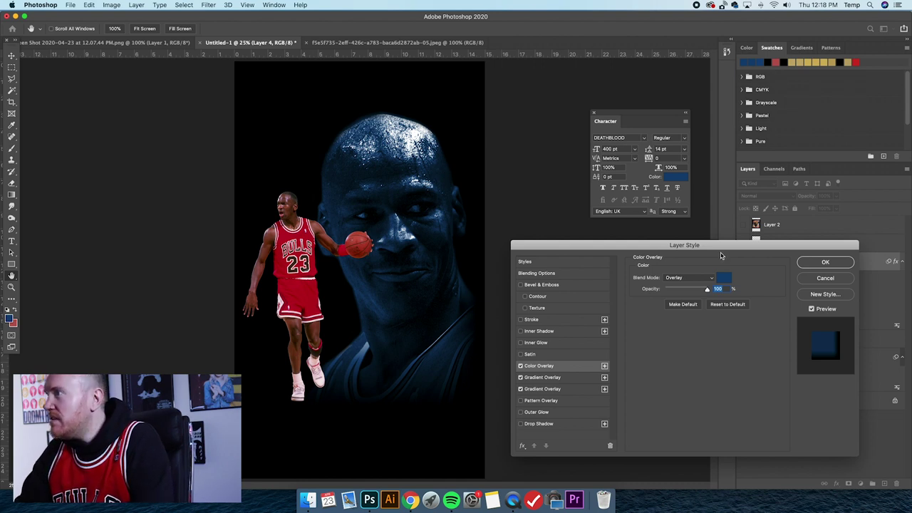
{"action": "left_click", "coordinate": [825, 262]}
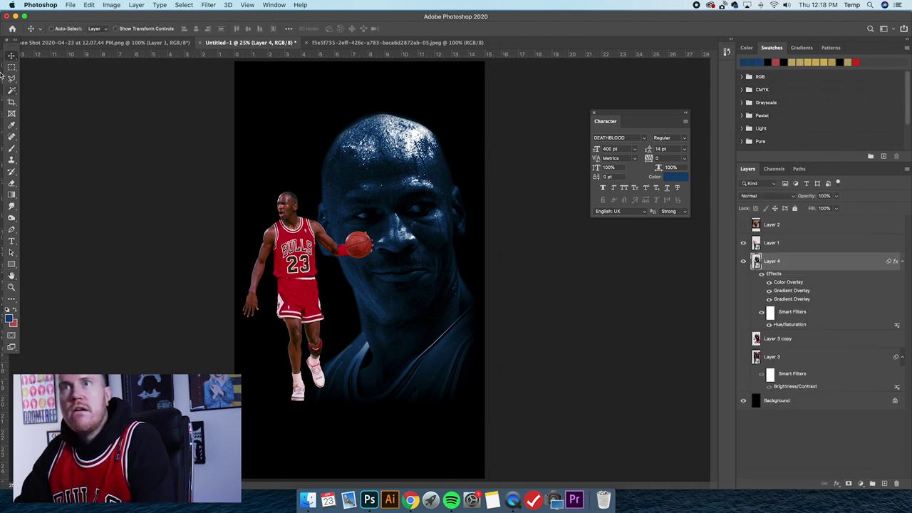
- Show transform controls for Layer 1 and scale the player cutout down slightly from its upper-right corner
{"action": "left_click", "coordinate": [805, 244]}
{"action": "left_click", "coordinate": [121, 30]}
{"action": "left_click_drag", "start_coordinate": [369, 190], "coordinate": [370, 194]}
{"action": "key", "text": "Return"}
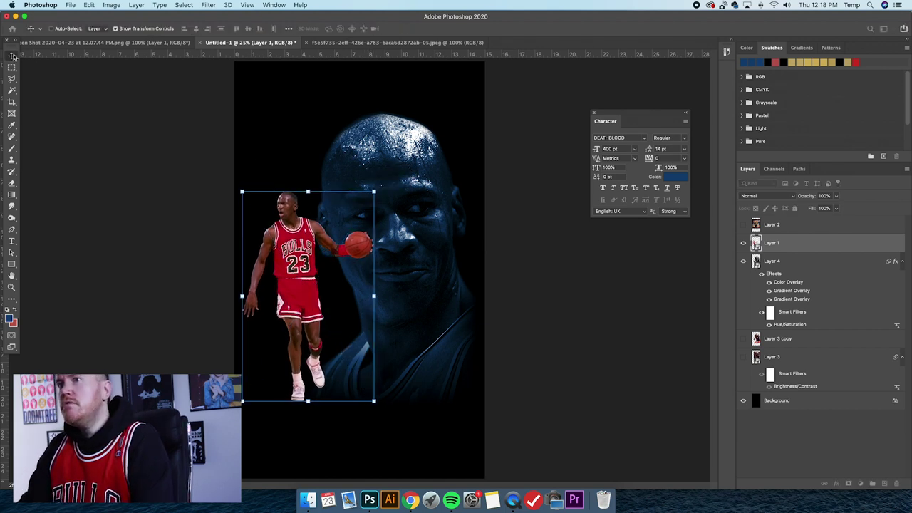
- Start a Selective Color adjustment on the Layer 1 player cutout and load the Bootleg Rap 01 preset
{"action": "left_click", "coordinate": [136, 6]}
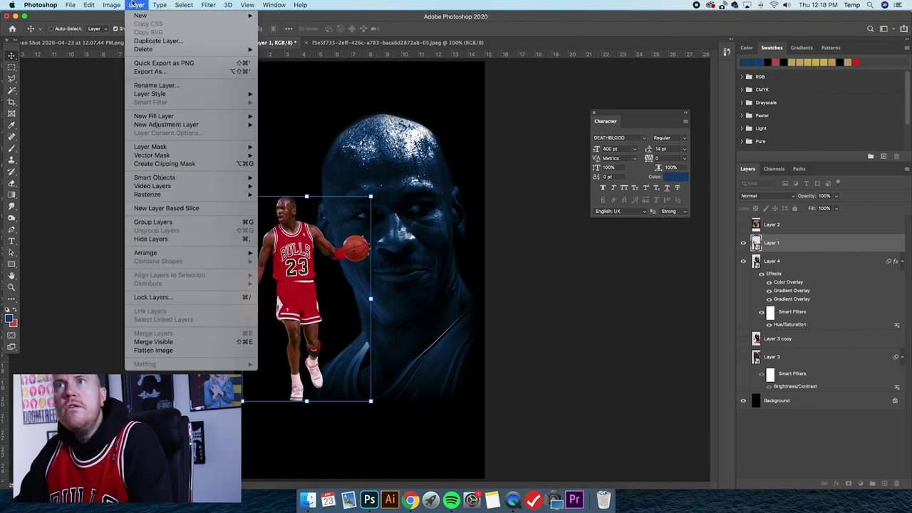
{"action": "mouse_move", "coordinate": [113, 6]}
{"action": "mouse_move", "coordinate": [117, 29]}
{"action": "left_click", "coordinate": [245, 167]}
{"action": "left_click_drag", "start_coordinate": [509, 149], "coordinate": [560, 263]}
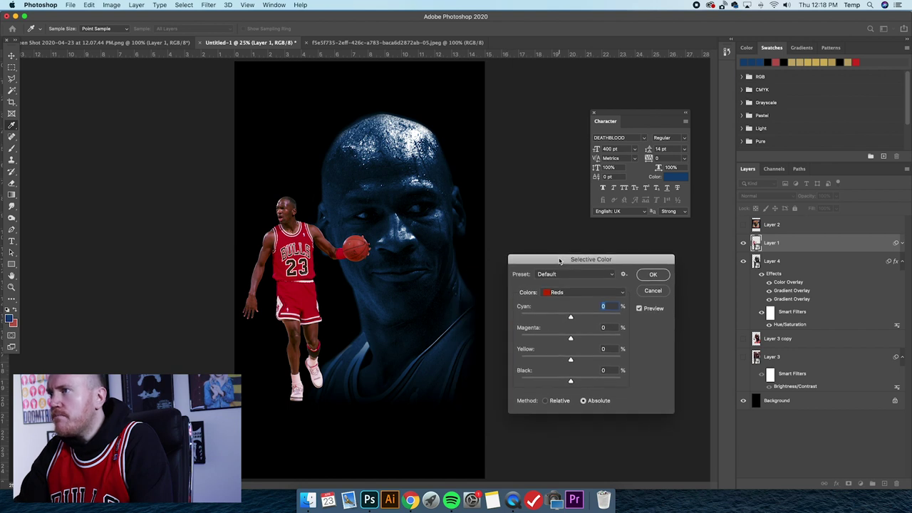
{"action": "left_click", "coordinate": [566, 275]}
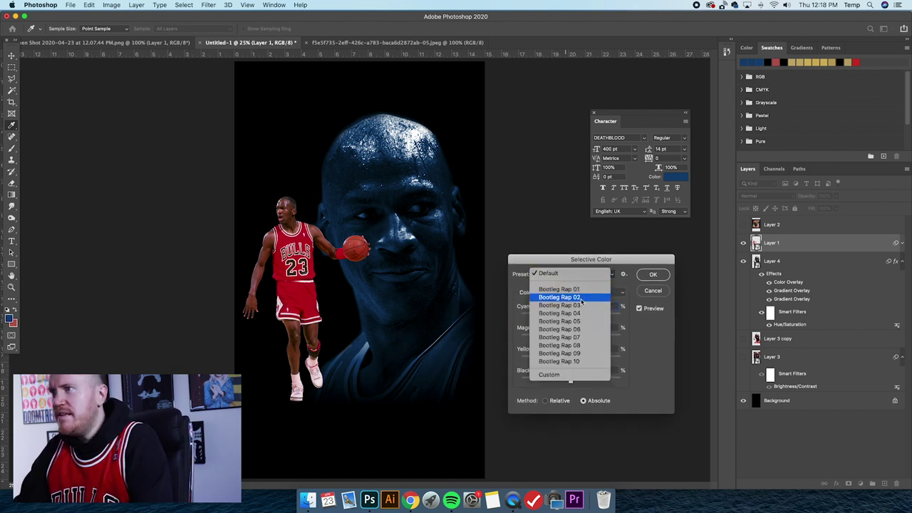
{"action": "left_click", "coordinate": [583, 290]}
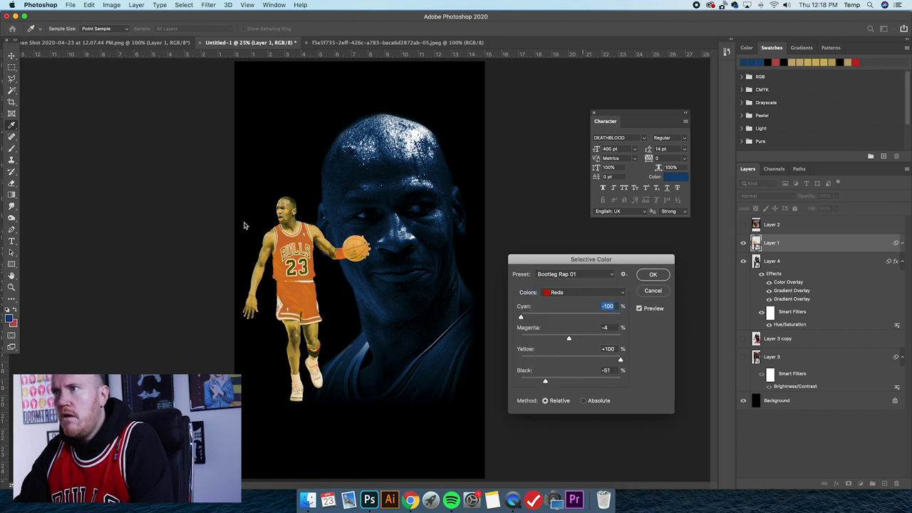
- Try the Selective Color presets Bootleg Rap 02 through Bootleg Rap 10 on the player cutout, ending back on Bootleg Rap 01
{"action": "left_click", "coordinate": [563, 274]}
{"action": "left_click", "coordinate": [576, 291]}
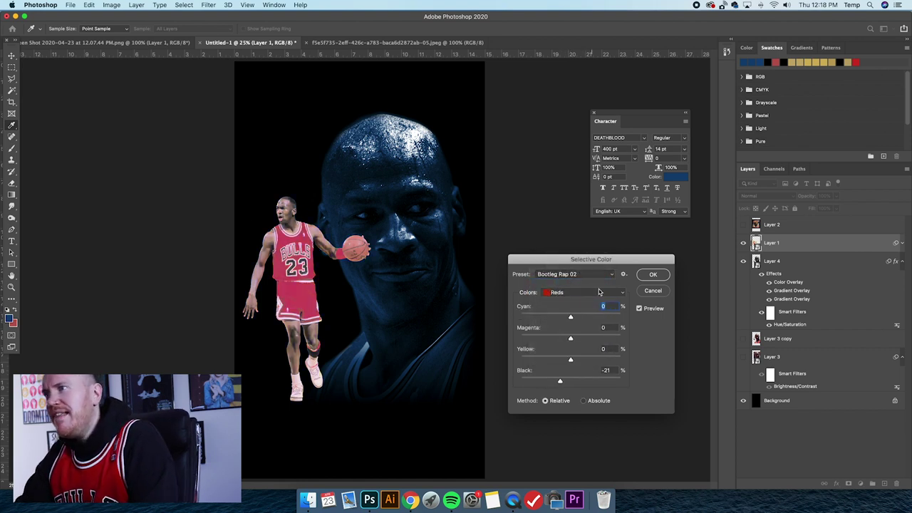
{"action": "left_click", "coordinate": [580, 278]}
{"action": "left_click", "coordinate": [582, 266]}
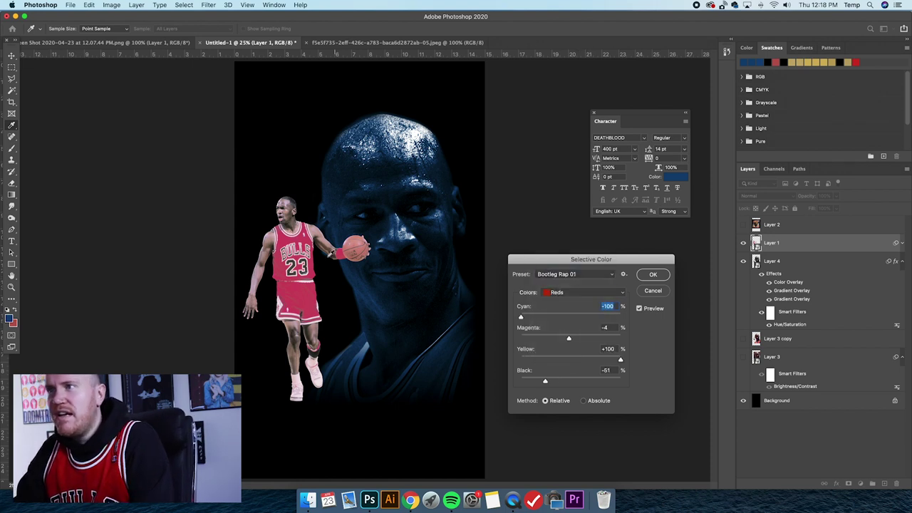
{"action": "left_click", "coordinate": [584, 274]}
{"action": "left_click", "coordinate": [583, 295]}
{"action": "left_click", "coordinate": [586, 276]}
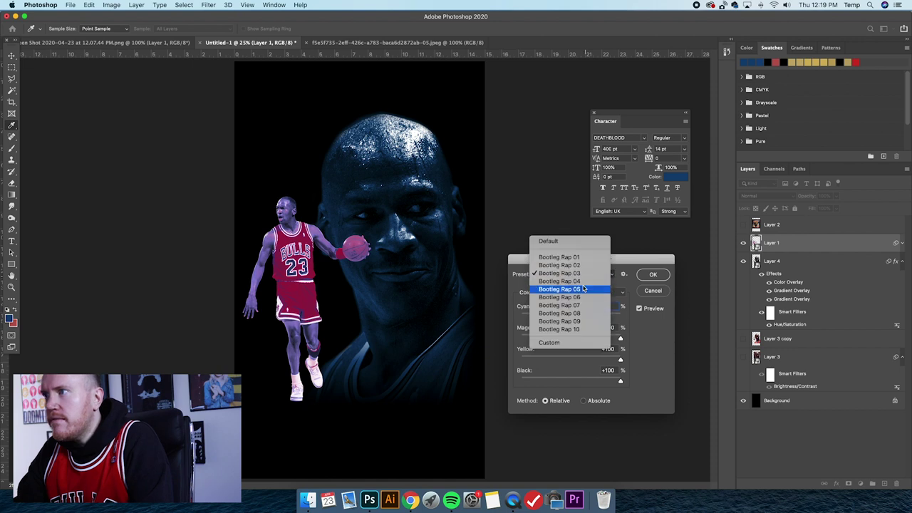
{"action": "left_click", "coordinate": [589, 284]}
{"action": "left_click", "coordinate": [587, 278]}
{"action": "left_click", "coordinate": [585, 283]}
{"action": "left_click", "coordinate": [583, 274]}
{"action": "left_click", "coordinate": [581, 283]}
{"action": "left_click", "coordinate": [581, 276]}
{"action": "left_click", "coordinate": [577, 283]}
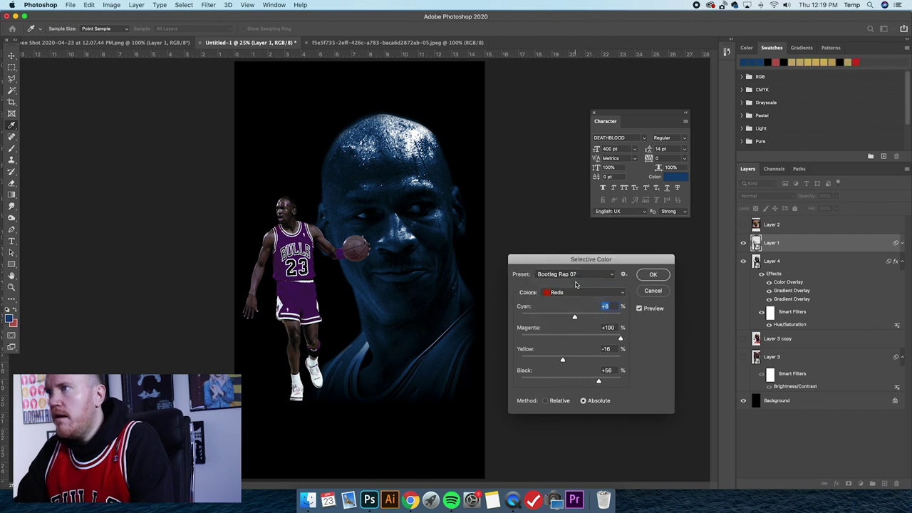
{"action": "left_click", "coordinate": [575, 275]}
{"action": "left_click", "coordinate": [576, 283]}
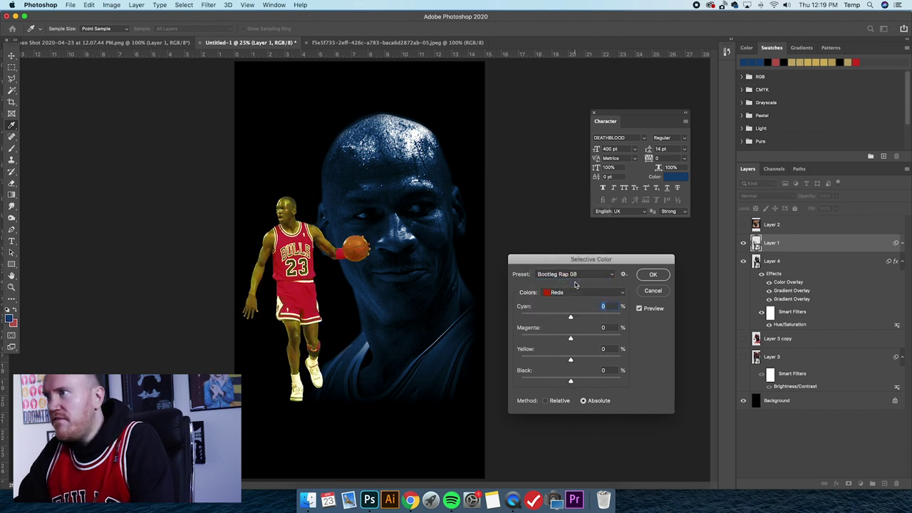
{"action": "left_click", "coordinate": [577, 277]}
{"action": "left_click", "coordinate": [577, 283]}
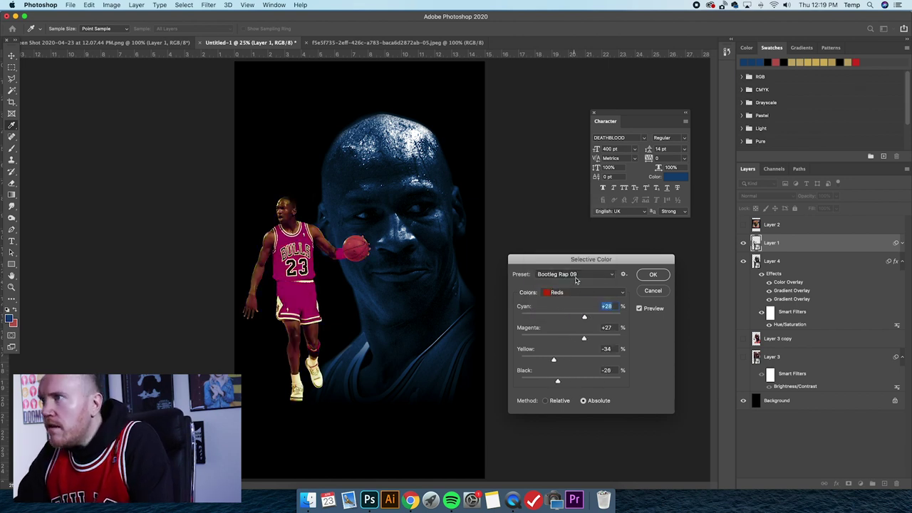
{"action": "left_click", "coordinate": [575, 276]}
{"action": "left_click", "coordinate": [572, 282]}
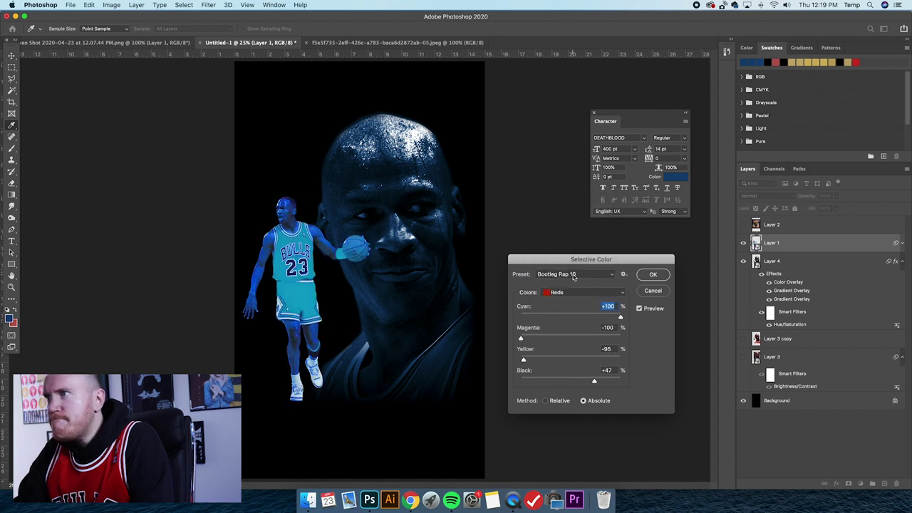
{"action": "left_click", "coordinate": [574, 277]}
{"action": "left_click", "coordinate": [562, 203]}
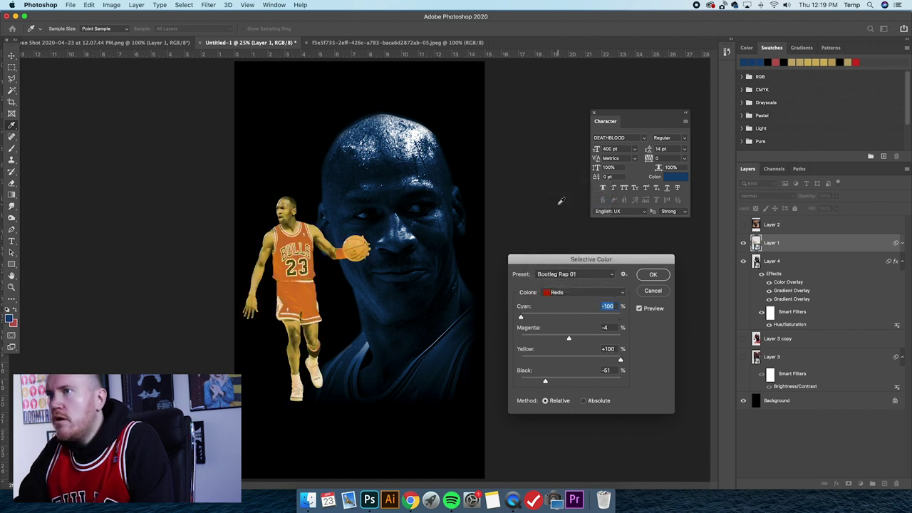
- Choose the Bootleg Rap 02 preset and apply the Selective Color adjustment to the player cutout
{"action": "left_click", "coordinate": [583, 279]}
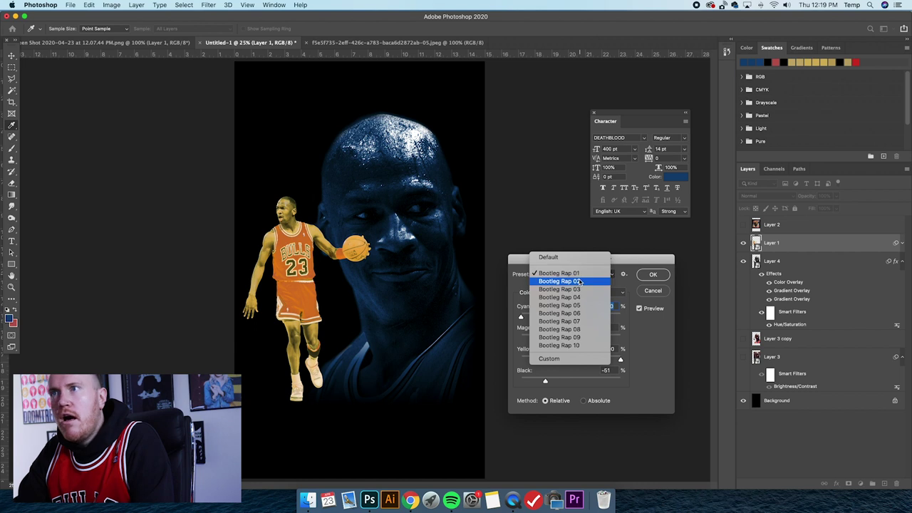
{"action": "left_click", "coordinate": [584, 281]}
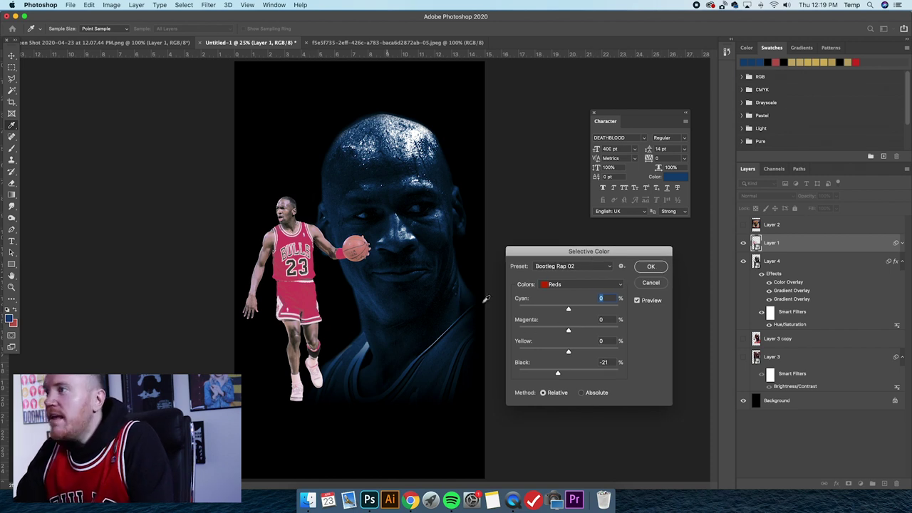
{"action": "left_click", "coordinate": [651, 267]}
{"action": "key", "text": "v"}
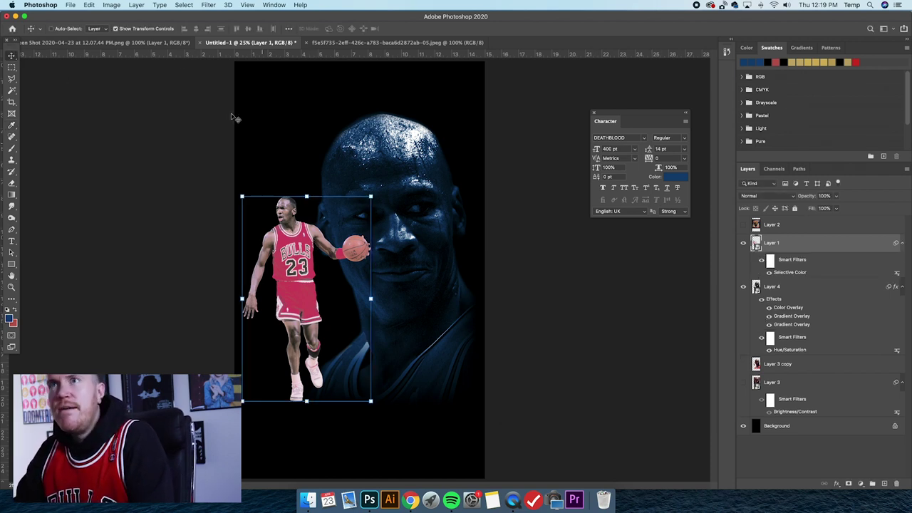
- Apply Levels to Layer 1 with input black at 81 and midtones at 0.58, and toggle the Selective Color filter to compare
{"action": "left_click", "coordinate": [112, 5]}
{"action": "mouse_move", "coordinate": [207, 29]}
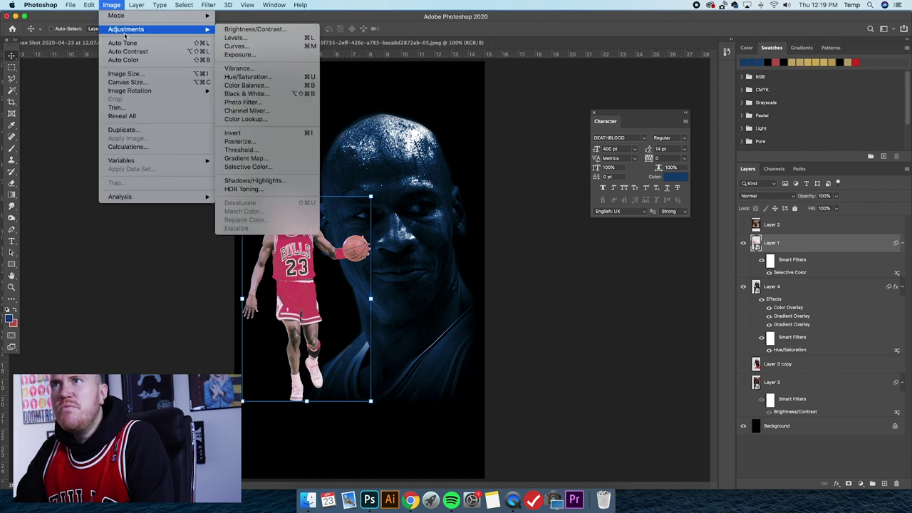
{"action": "left_click", "coordinate": [243, 38]}
{"action": "left_click_drag", "start_coordinate": [469, 108], "coordinate": [618, 261]}
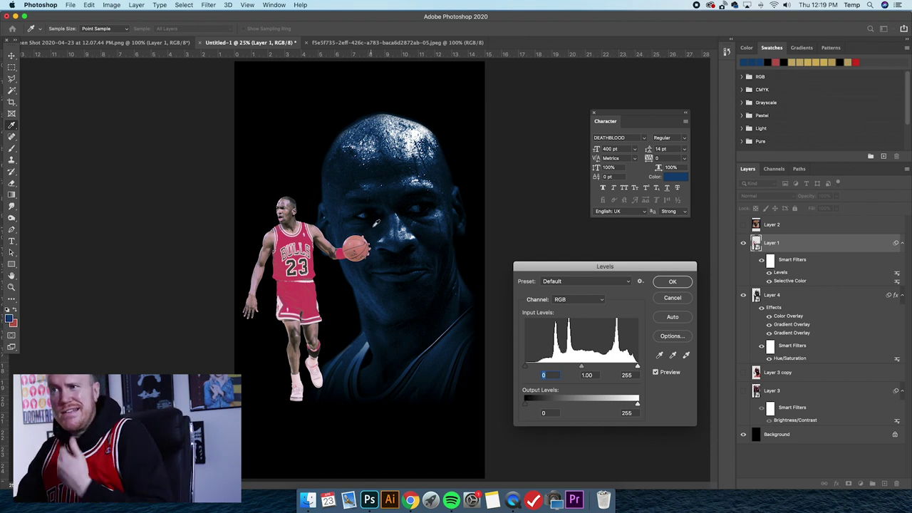
{"action": "left_click_drag", "start_coordinate": [525, 366], "coordinate": [604, 369]}
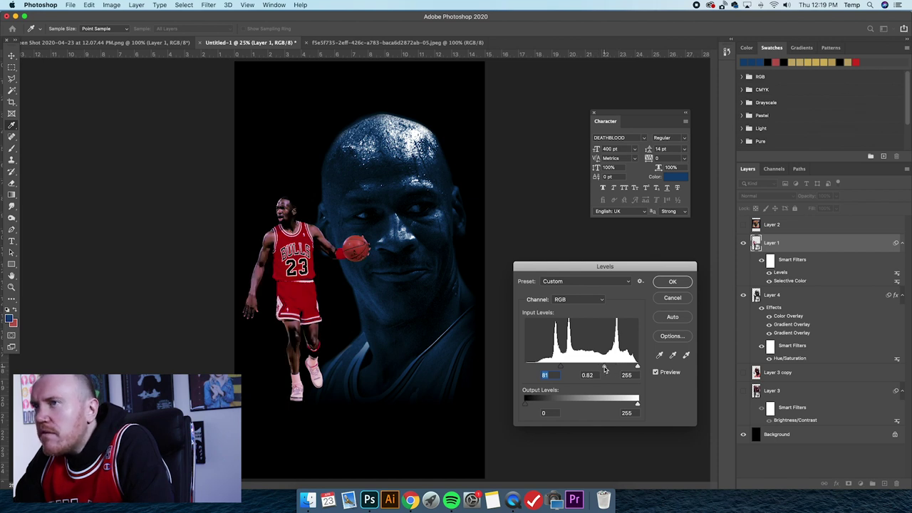
{"action": "left_click_drag", "start_coordinate": [607, 367], "coordinate": [612, 368]}
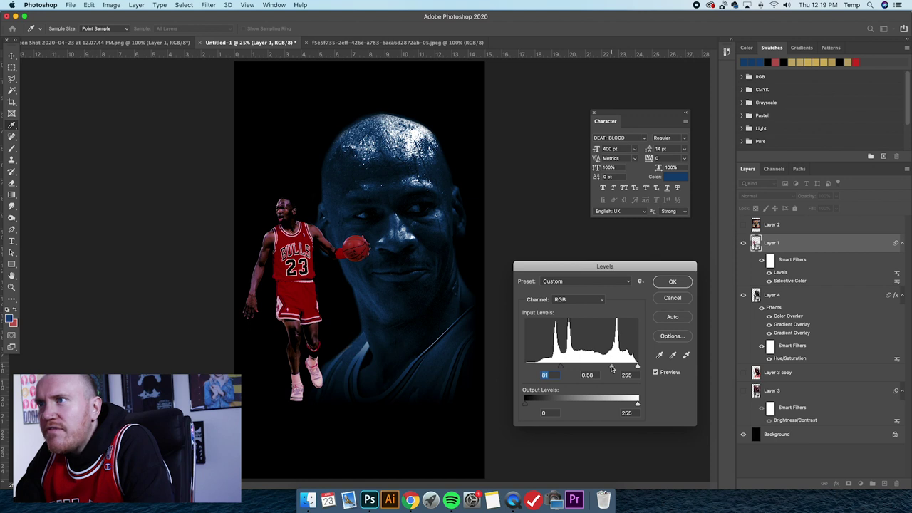
{"action": "left_click", "coordinate": [670, 282]}
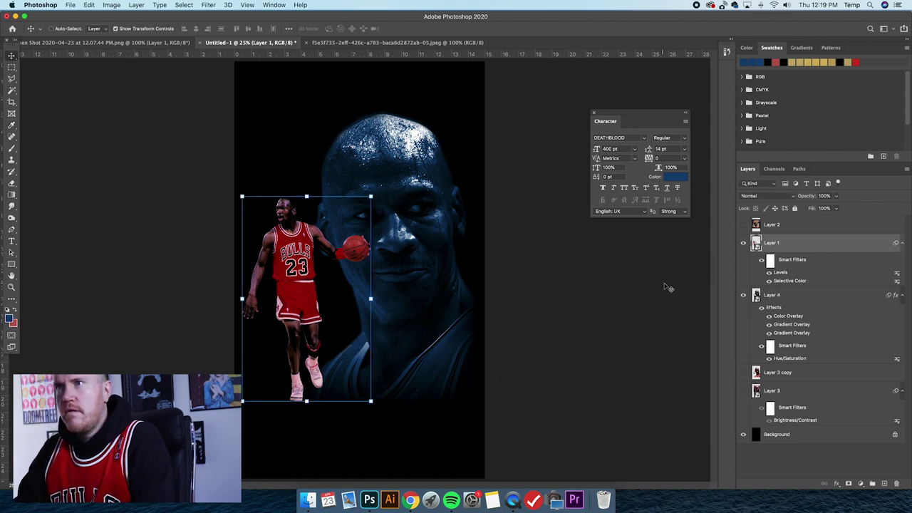
{"action": "left_click", "coordinate": [771, 283]}
{"action": "left_click", "coordinate": [771, 282]}
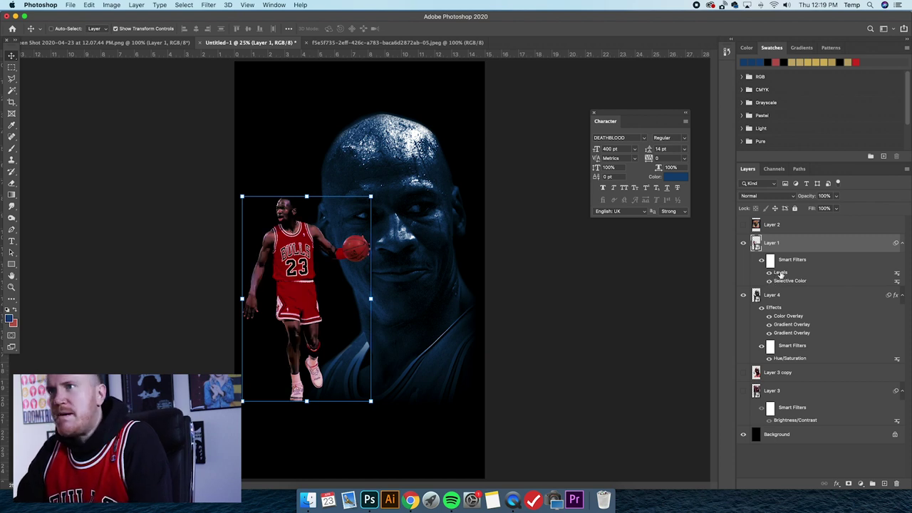
- Reduce the black input level of Layer 1's Levels filter to 46, and toggle the filter to compare
{"action": "double_click", "coordinate": [781, 273]}
{"action": "left_click_drag", "start_coordinate": [561, 369], "coordinate": [547, 366]}
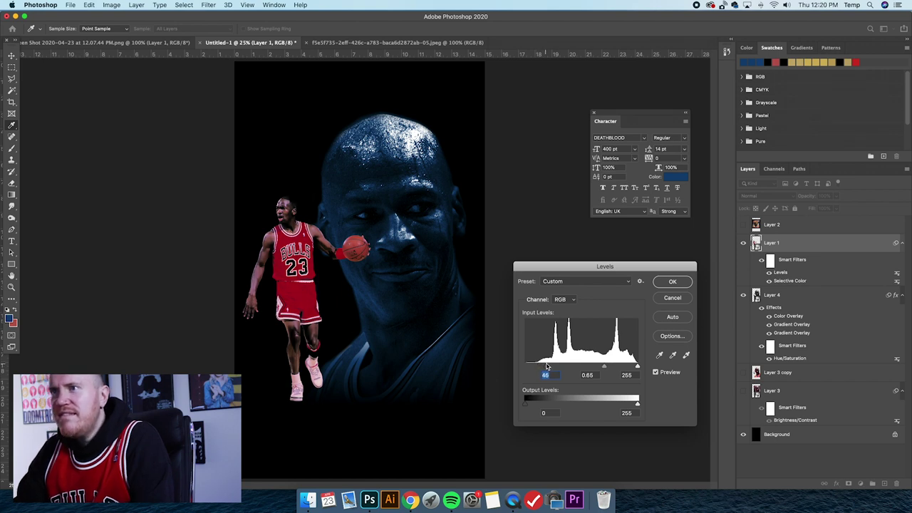
{"action": "left_click", "coordinate": [672, 281]}
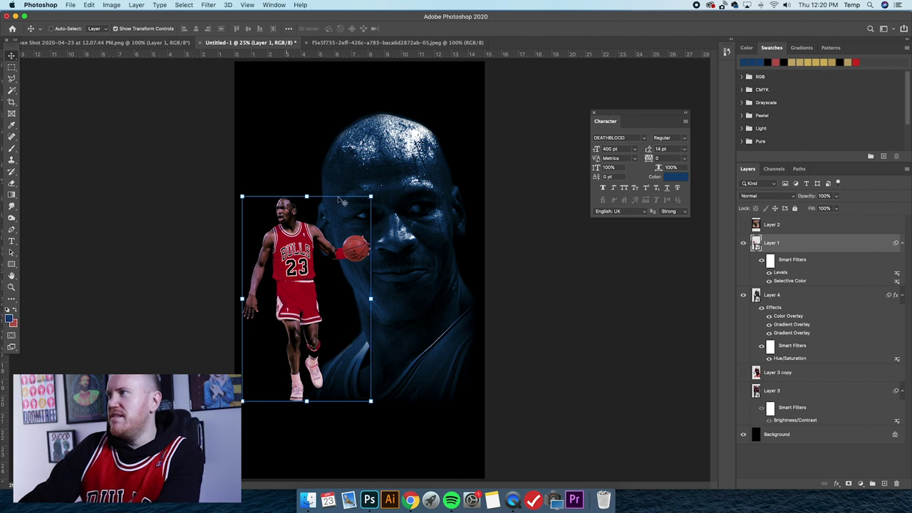
{"action": "left_click", "coordinate": [770, 273]}
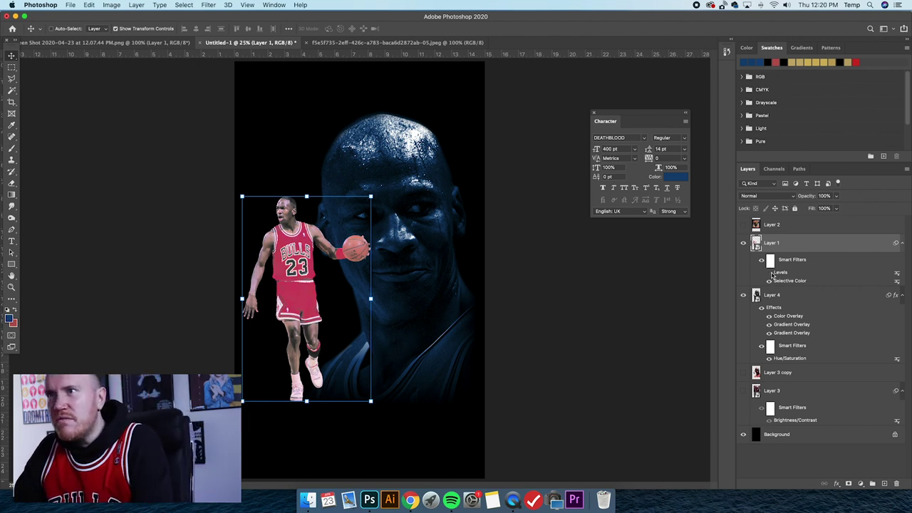
{"action": "left_click", "coordinate": [770, 272]}
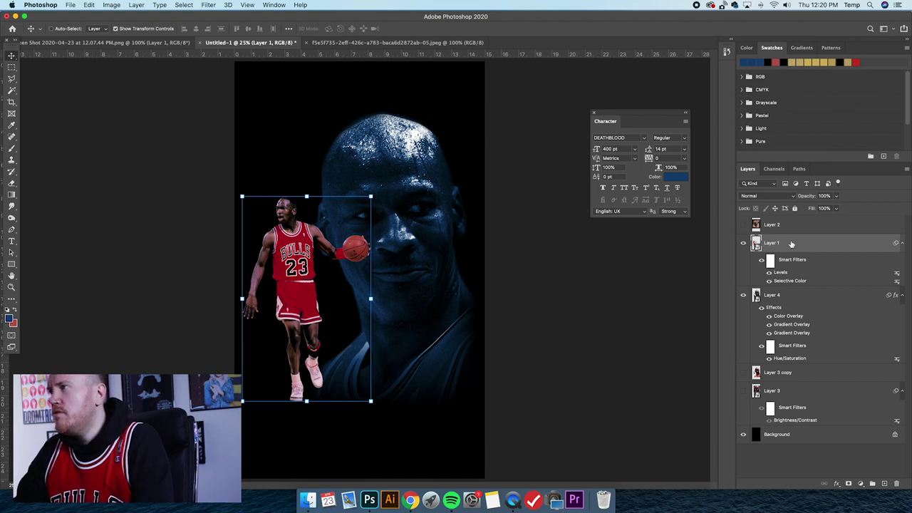
- Rasterize Layer 1 with its filters baked in and convert it back to a smart object
{"action": "right_click", "coordinate": [791, 244]}
{"action": "left_click", "coordinate": [769, 258]}
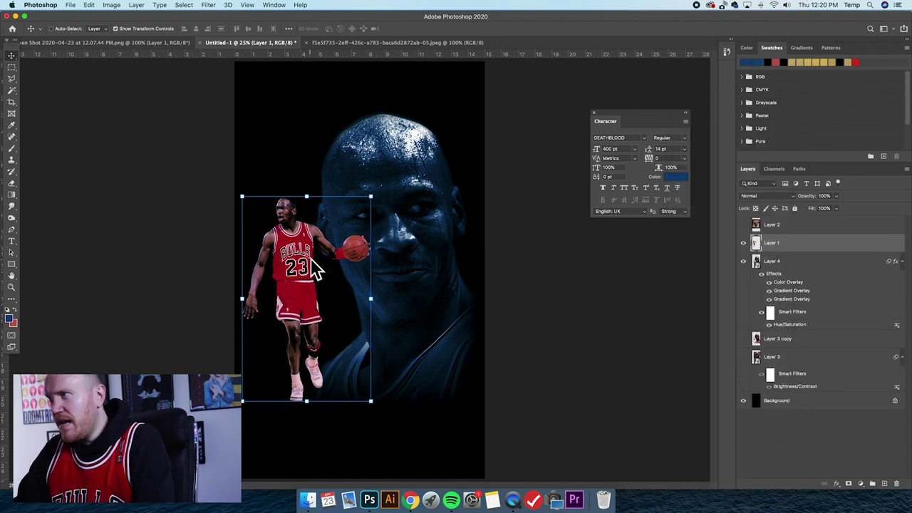
{"action": "right_click", "coordinate": [790, 246]}
{"action": "left_click", "coordinate": [780, 222]}
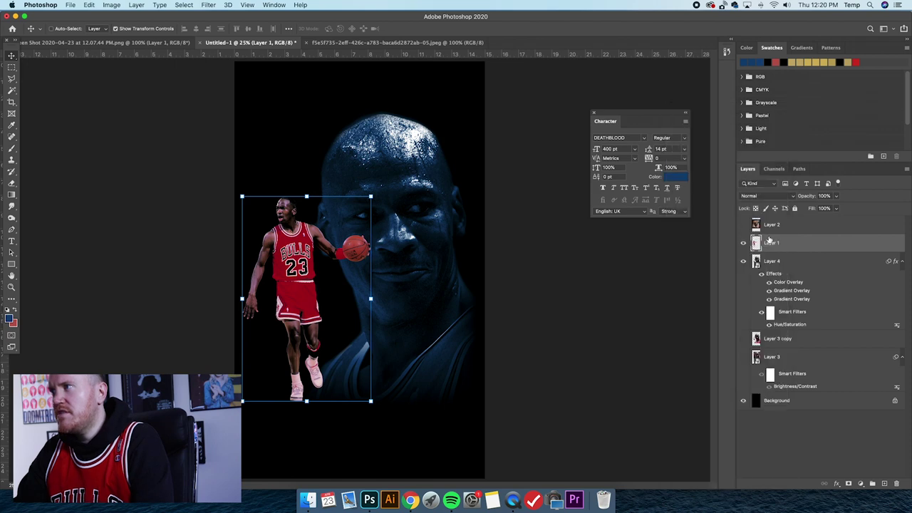
- Apply a Selective Color adjustment with the Bootleg Rap 02 preset to Layer 1, comparing it against Bootleg Rap 01
{"action": "left_click", "coordinate": [112, 5]}
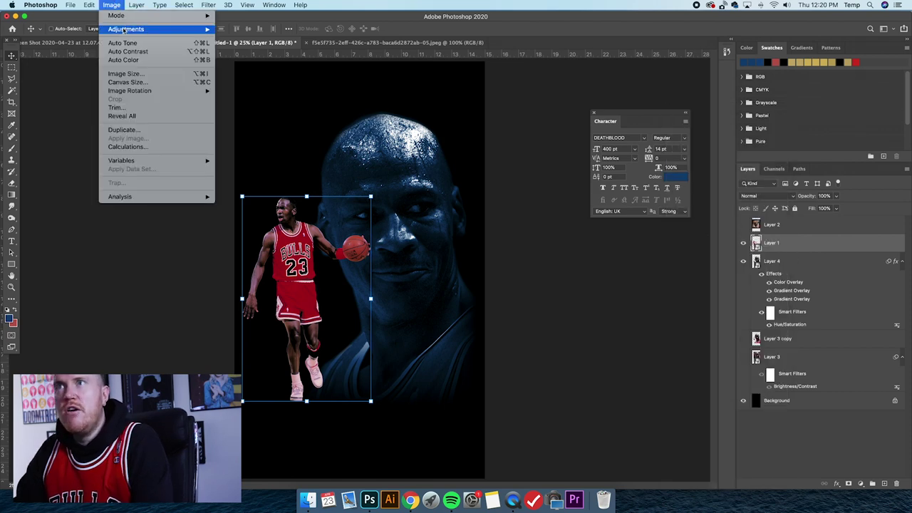
{"action": "mouse_move", "coordinate": [123, 30]}
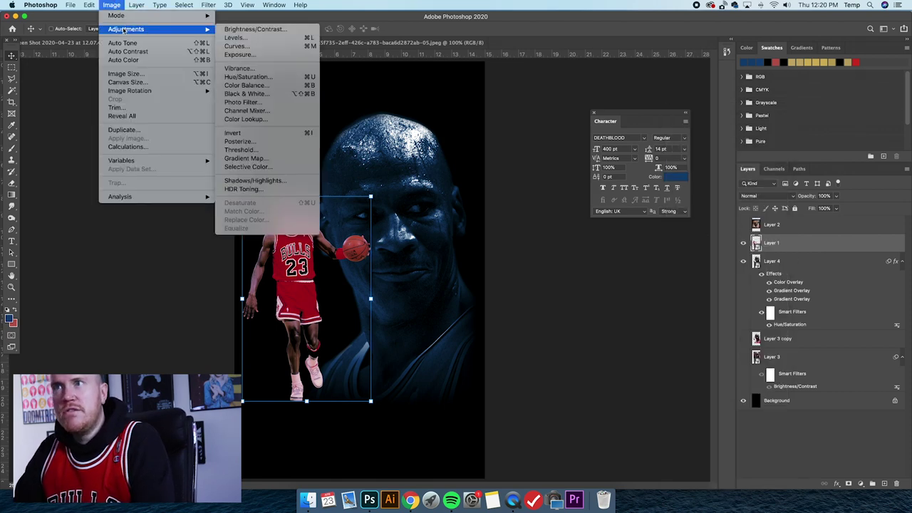
{"action": "left_click", "coordinate": [244, 168]}
{"action": "left_click", "coordinate": [552, 267]}
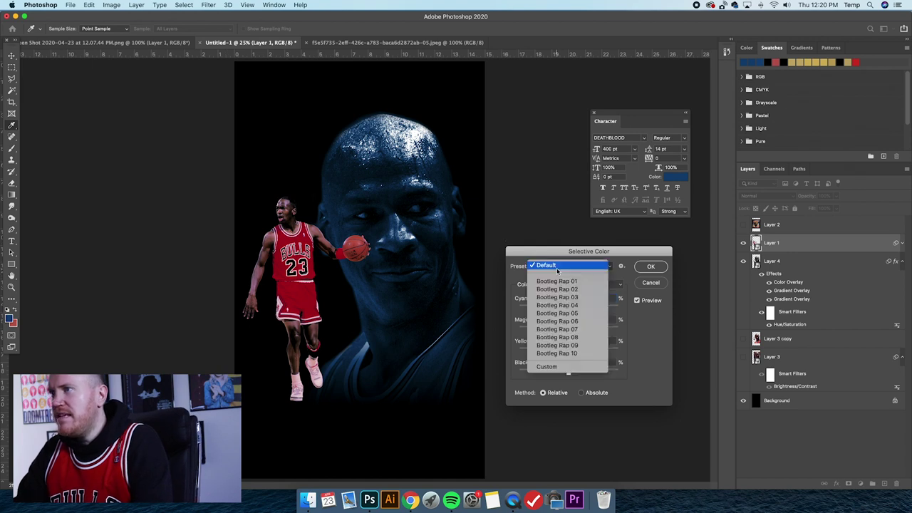
{"action": "left_click", "coordinate": [556, 289]}
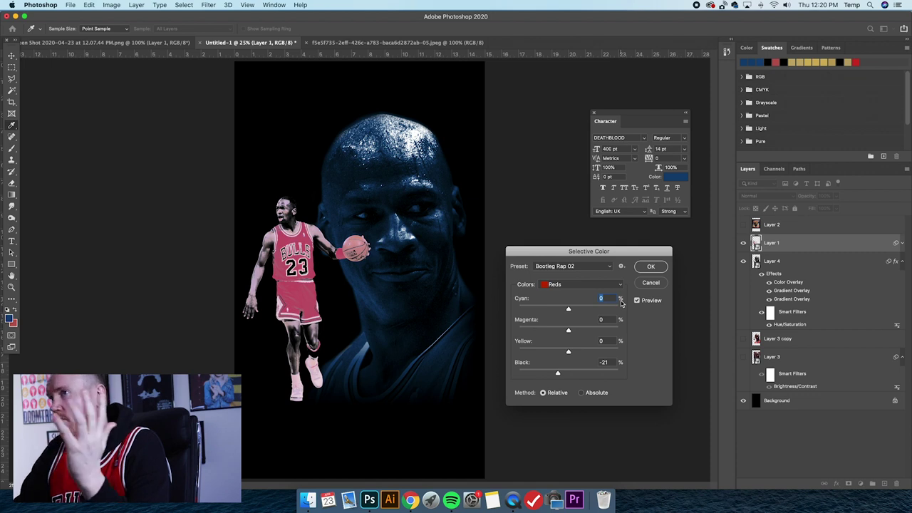
{"action": "left_click", "coordinate": [580, 266]}
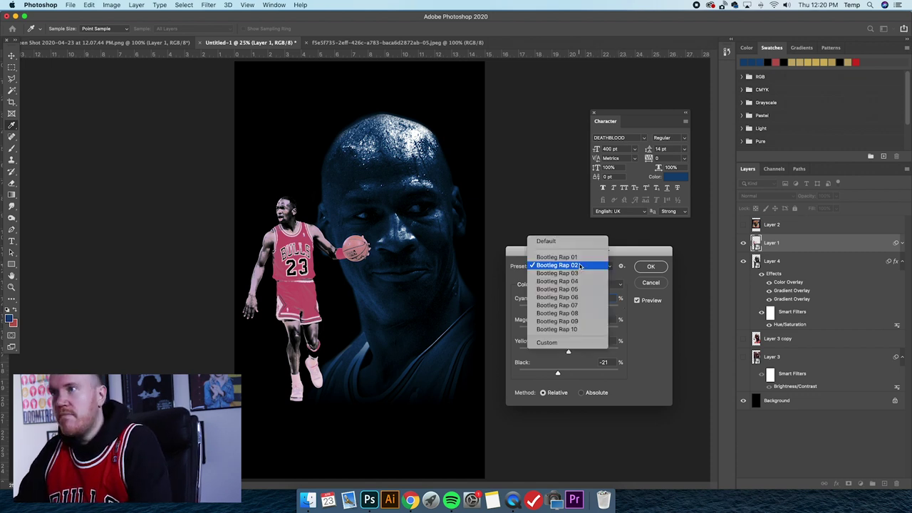
{"action": "left_click", "coordinate": [581, 257]}
{"action": "left_click", "coordinate": [584, 268]}
{"action": "left_click", "coordinate": [582, 274]}
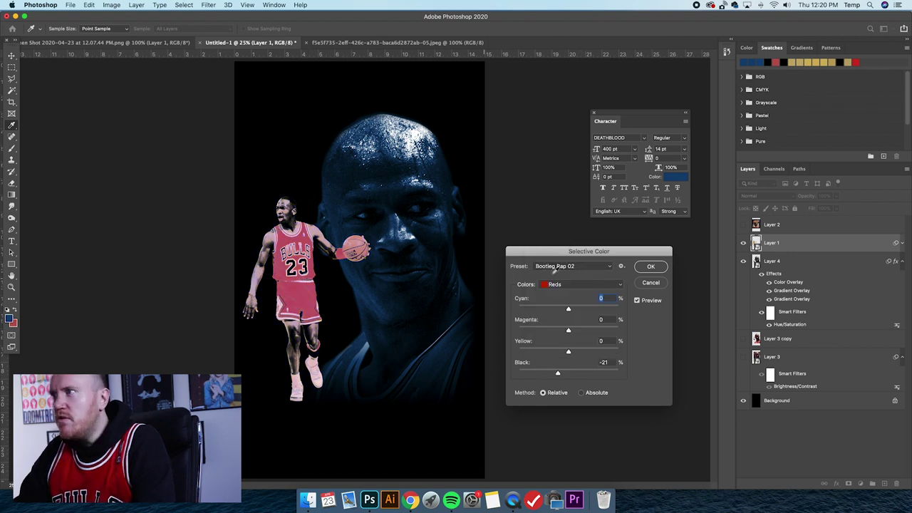
{"action": "left_click", "coordinate": [646, 267]}
- Hide the transform controls and inspect the recolored player cutout up close
{"action": "left_click", "coordinate": [117, 29]}
{"action": "scroll", "coordinate": [280, 271], "scroll_direction": "up", "scroll_amount": 4}
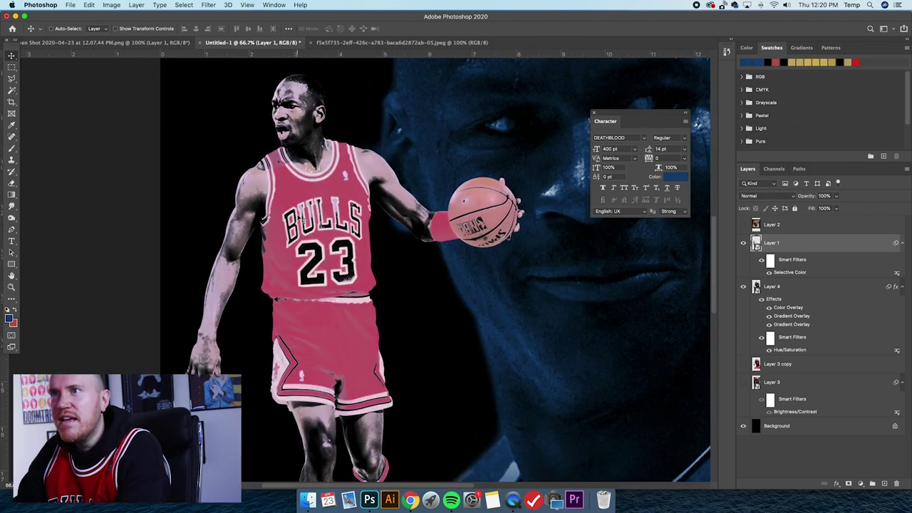
{"action": "scroll", "coordinate": [313, 225], "scroll_direction": "down", "scroll_amount": 5}
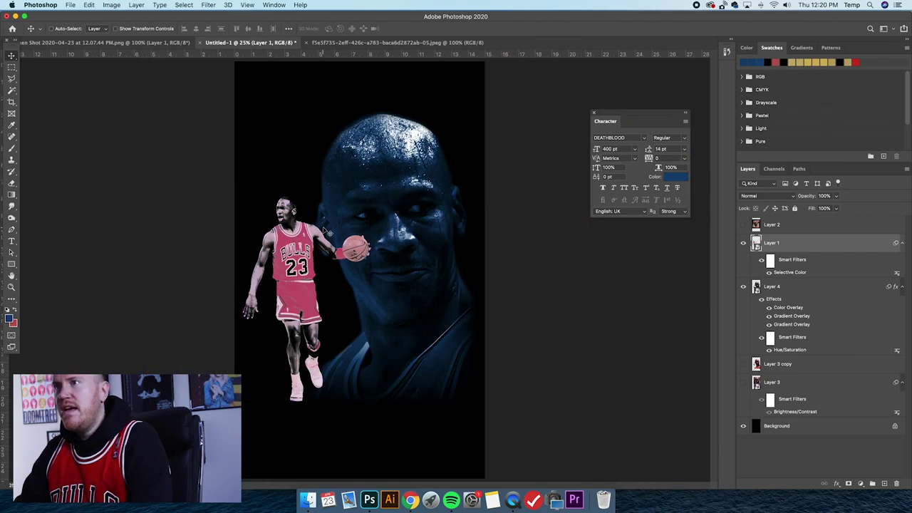
- Show the Layer 2 reference shirt to study its lettering and colors, and hide it again
{"action": "key", "text": "t"}
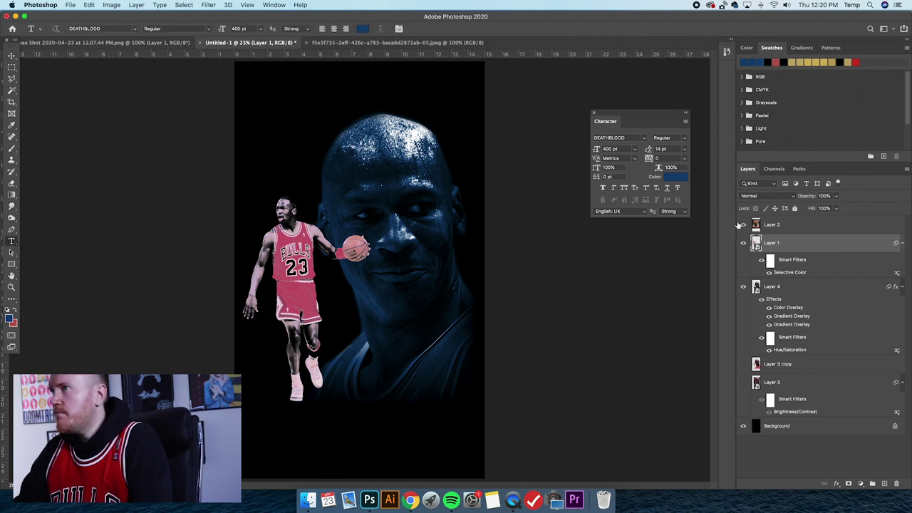
{"action": "left_click", "coordinate": [743, 225]}
{"action": "left_click", "coordinate": [776, 224]}
{"action": "left_click", "coordinate": [13, 126]}
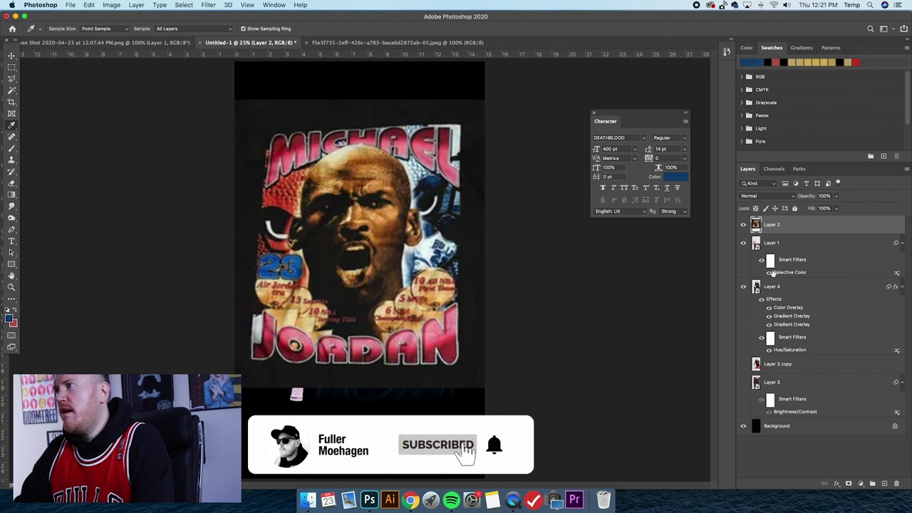
{"action": "left_click", "coordinate": [744, 224]}
- Swap the foreground and background colors and sample the pink-red of the player's uniform as the foreground color
{"action": "left_click", "coordinate": [12, 241]}
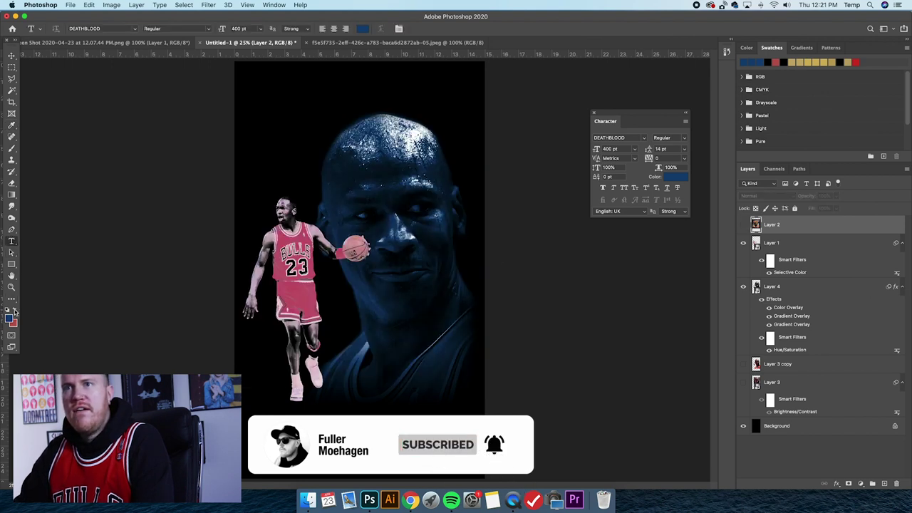
{"action": "left_click", "coordinate": [14, 312]}
{"action": "key", "text": "i"}
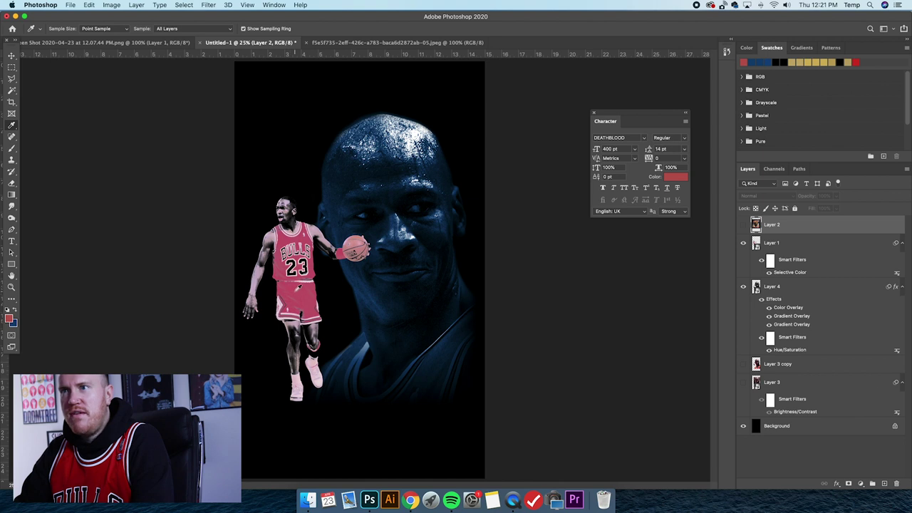
{"action": "left_click", "coordinate": [296, 286]}
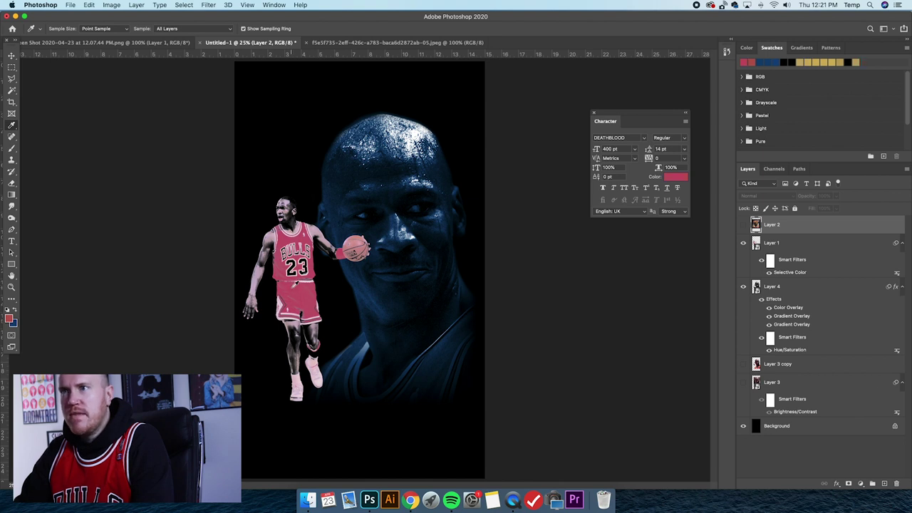
- Set the background color to white (ffffff), keeping the sampled pink-red as the foreground color for text
{"action": "left_click", "coordinate": [14, 311]}
{"action": "left_click", "coordinate": [9, 318]}
{"action": "type", "text": "ffffff"}
{"action": "left_click", "coordinate": [746, 300]}
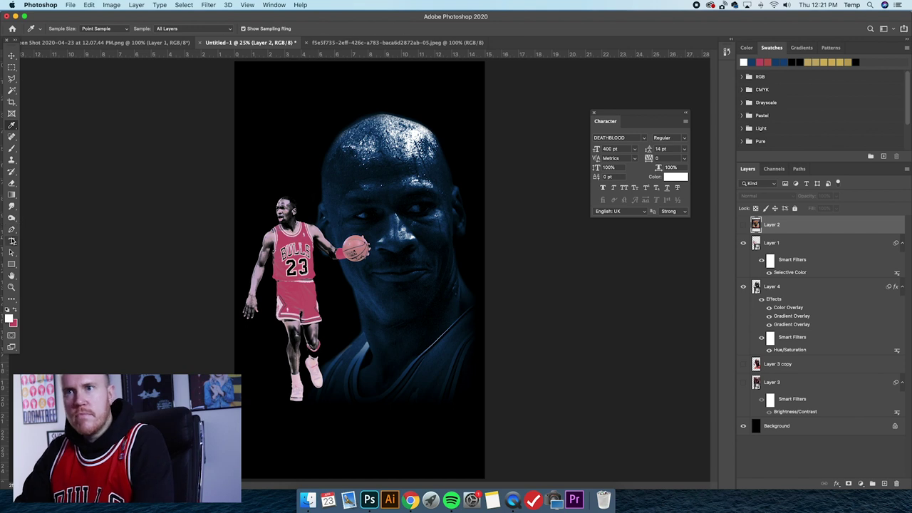
{"action": "left_click", "coordinate": [12, 241]}
{"action": "left_click", "coordinate": [17, 307]}
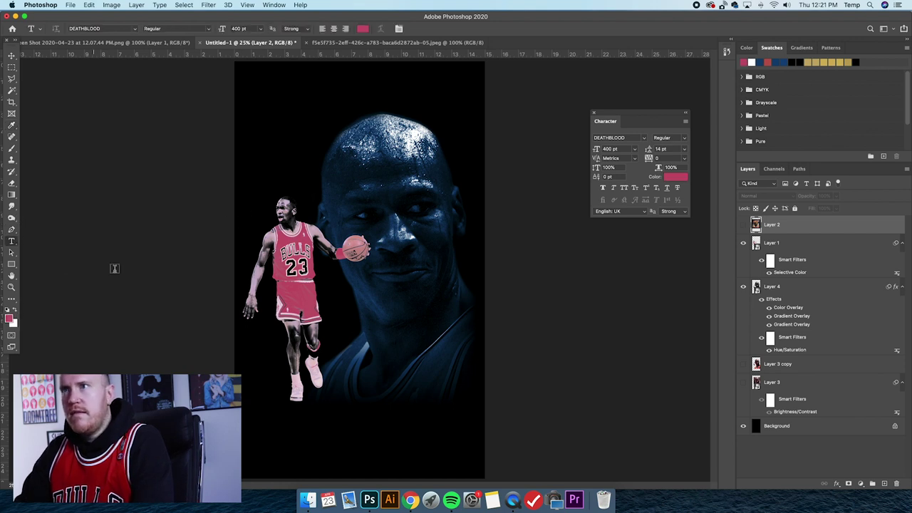
- Add the text MICHAEL across the portrait in the Army font at 200 pt
{"action": "left_click", "coordinate": [269, 146]}
{"action": "type", "text": "MICH"}
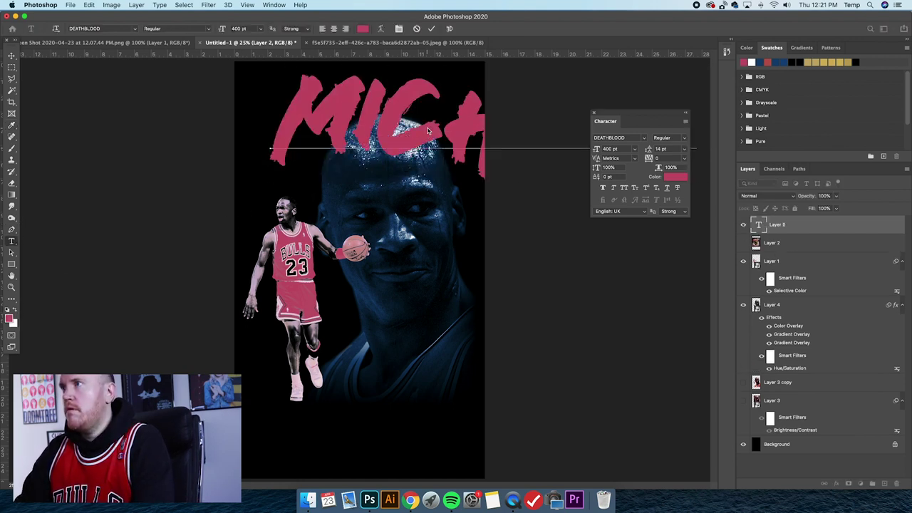
{"action": "left_click", "coordinate": [644, 140]}
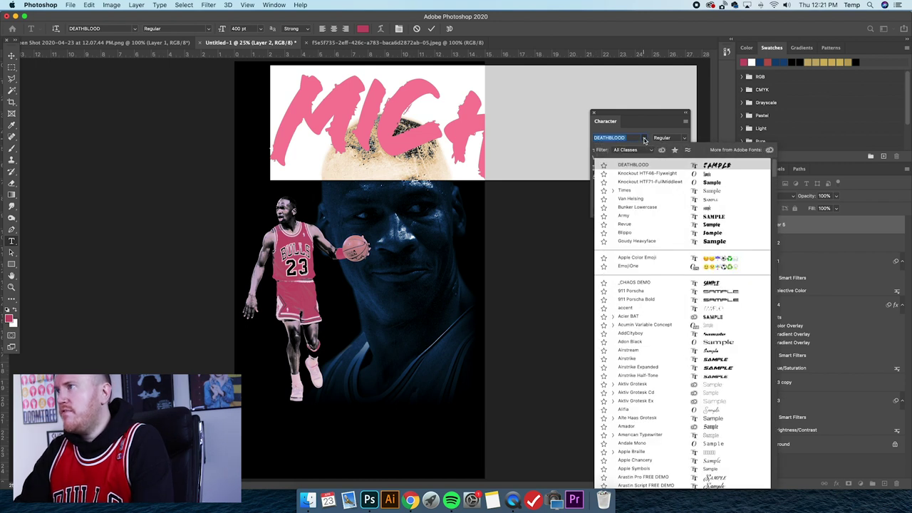
{"action": "left_click", "coordinate": [633, 217]}
{"action": "key", "text": "Tab"}
{"action": "type", "text": "200"}
{"action": "key", "text": "Return"}
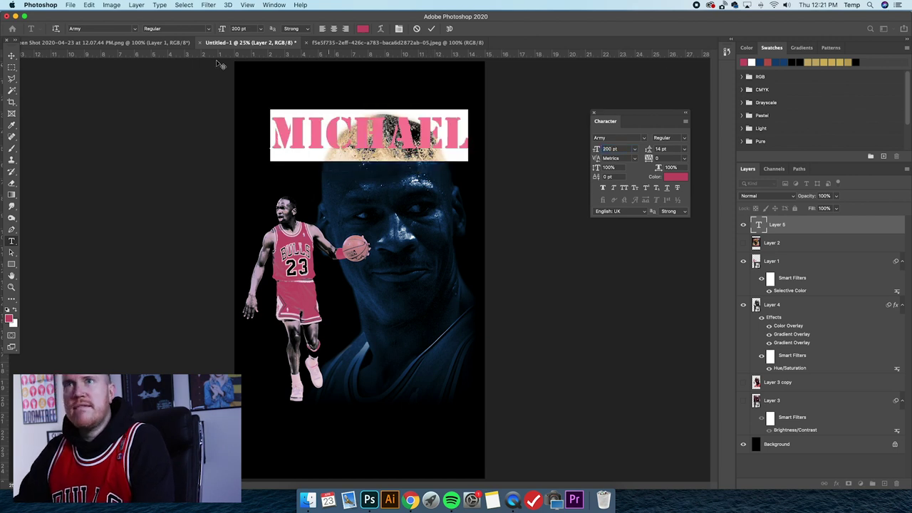
- Move the MICHAEL text down over the portrait's forehead and show the transform controls
{"action": "left_click", "coordinate": [11, 57]}
{"action": "left_click_drag", "start_coordinate": [282, 114], "coordinate": [272, 146]}
{"action": "left_click", "coordinate": [115, 29]}
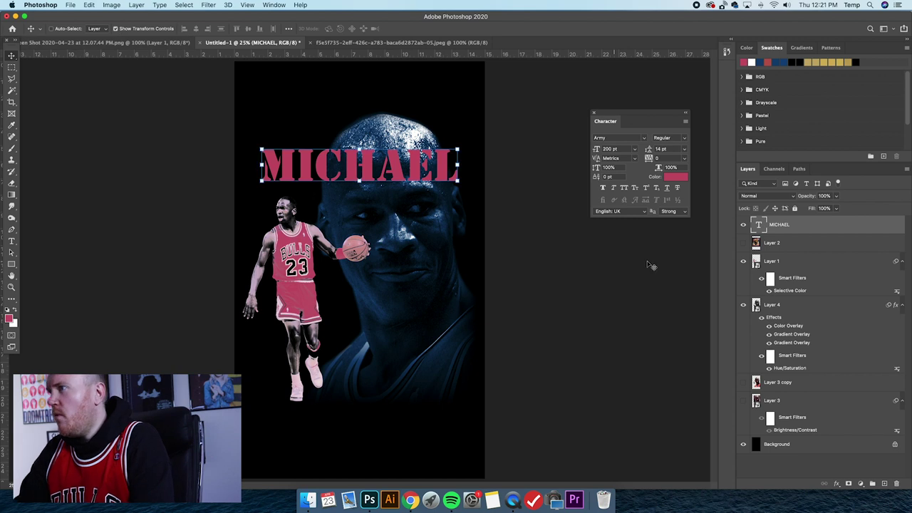
- Scale the Layer 4 portrait down slightly and reposition it to leave room above the head
{"action": "left_click", "coordinate": [801, 308]}
{"action": "key", "text": "super+t"}
{"action": "left_click_drag", "start_coordinate": [484, 108], "coordinate": [464, 148]}
{"action": "left_click", "coordinate": [11, 57]}
{"action": "left_click_drag", "start_coordinate": [408, 208], "coordinate": [411, 204]}
- Move the MICHAEL layer below Layer 4 and fit the text just above the head, enlarged to about 220 pt
{"action": "left_click_drag", "start_coordinate": [836, 231], "coordinate": [813, 380]}
{"action": "left_click_drag", "start_coordinate": [417, 166], "coordinate": [420, 141]}
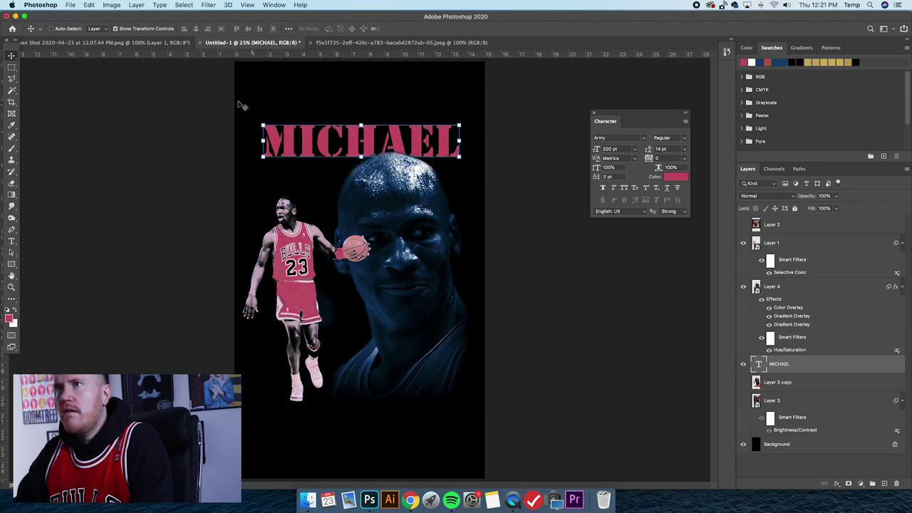
{"action": "left_click_drag", "start_coordinate": [258, 122], "coordinate": [283, 112]}
{"action": "left_click_drag", "start_coordinate": [462, 111], "coordinate": [467, 108]}
{"action": "key", "text": "Return"}
{"action": "left_click_drag", "start_coordinate": [382, 133], "coordinate": [384, 134]}
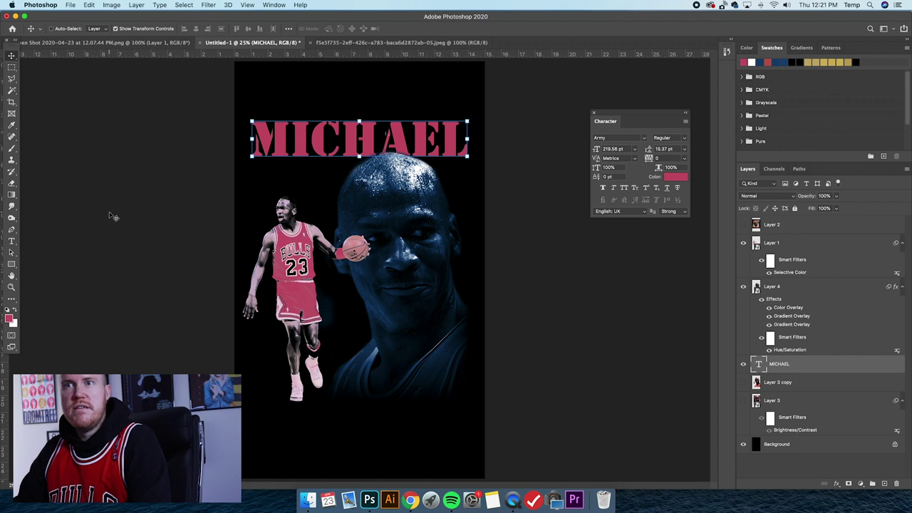
- Set the MICHAEL text's anti-aliasing to Crisp
{"action": "left_click", "coordinate": [11, 241]}
{"action": "left_click", "coordinate": [292, 29]}
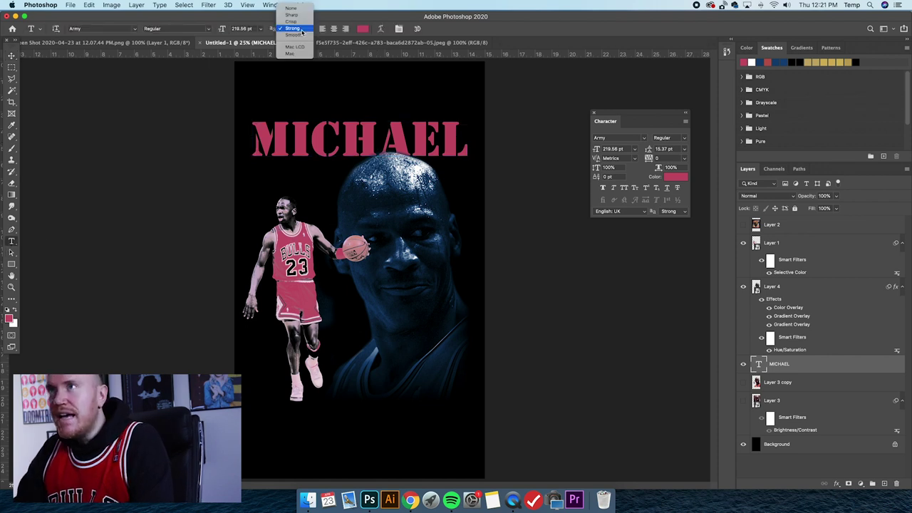
{"action": "left_click", "coordinate": [303, 21]}
- Start warping the MICHAEL text with the Arch style and a horizontal bend of +16%
{"action": "left_click", "coordinate": [380, 28]}
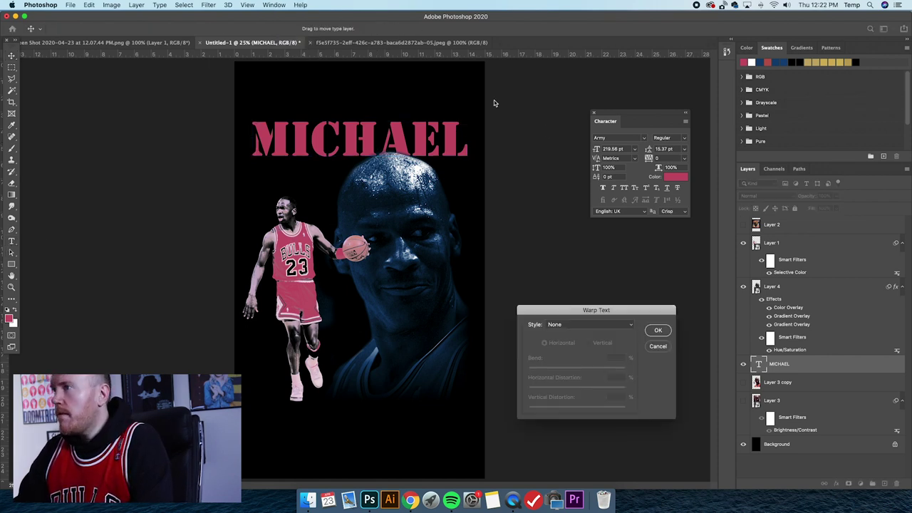
{"action": "left_click", "coordinate": [581, 326]}
{"action": "left_click", "coordinate": [583, 366]}
{"action": "left_click_drag", "start_coordinate": [601, 316], "coordinate": [620, 313]}
{"action": "left_click_drag", "start_coordinate": [606, 367], "coordinate": [602, 367]}
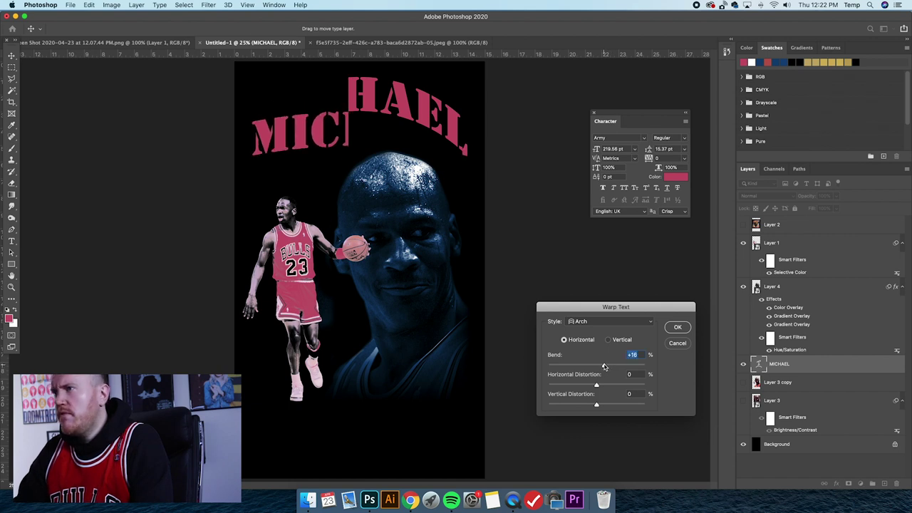
- Compare the Arc Lower and Arc Upper warp styles on the MICHAEL text and apply Arc Lower
{"action": "left_click", "coordinate": [593, 321]}
{"action": "left_click", "coordinate": [600, 305]}
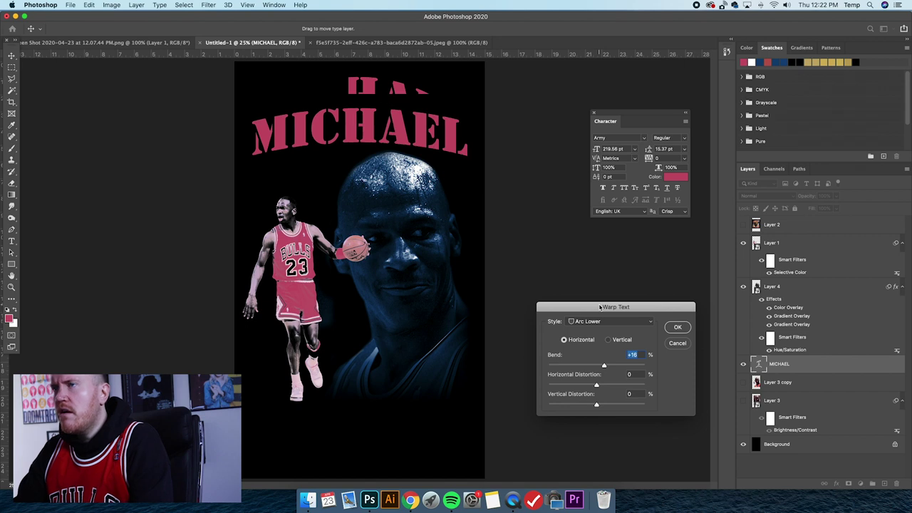
{"action": "left_click_drag", "start_coordinate": [603, 307], "coordinate": [588, 288]}
{"action": "left_click", "coordinate": [586, 302]}
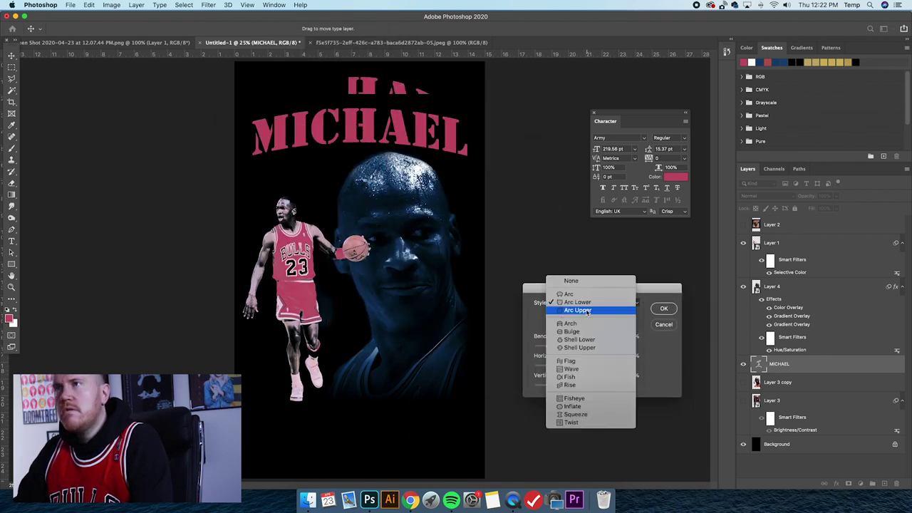
{"action": "left_click", "coordinate": [588, 312]}
{"action": "left_click", "coordinate": [600, 303]}
{"action": "left_click", "coordinate": [600, 297]}
{"action": "left_click", "coordinate": [665, 309]}
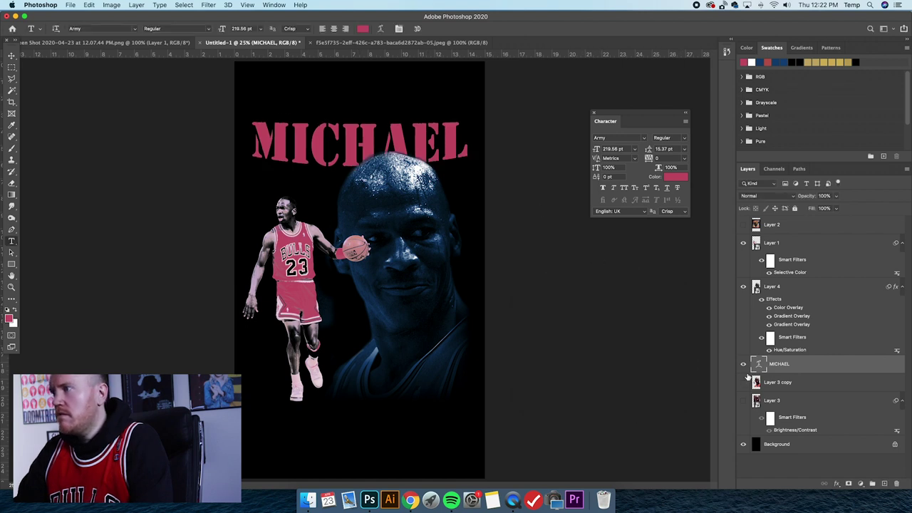
{"action": "double_click", "coordinate": [804, 368]}
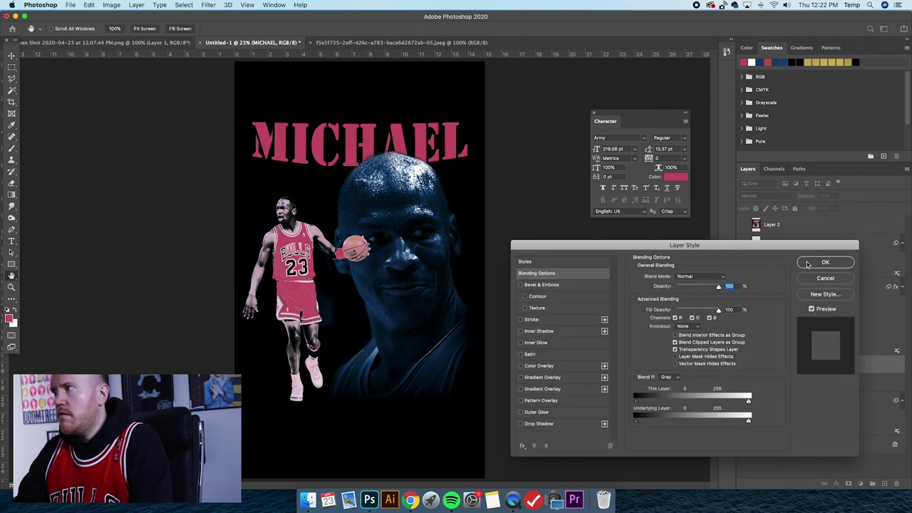
{"action": "left_click", "coordinate": [825, 278]}
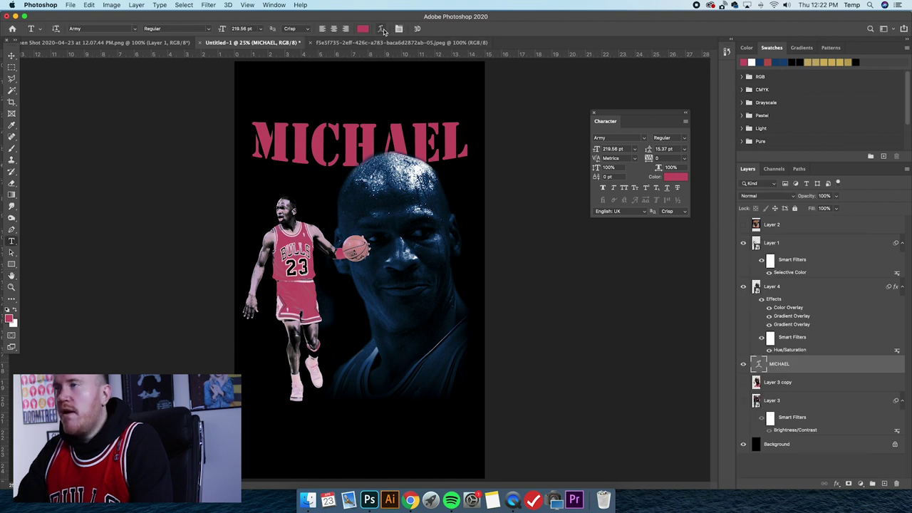
- Set the MICHAEL text's Arc Lower warp to a horizontal bend of -30%
{"action": "left_click", "coordinate": [380, 28]}
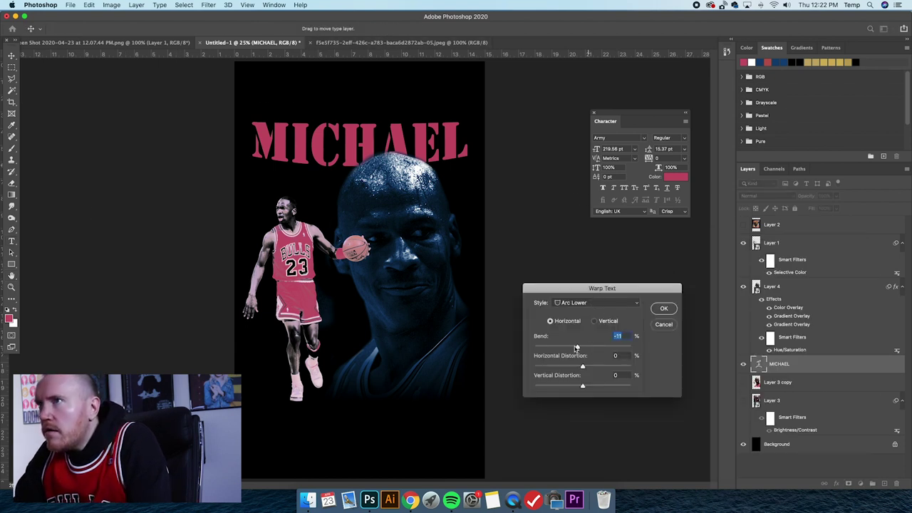
{"action": "left_click_drag", "start_coordinate": [570, 347], "coordinate": [568, 347]}
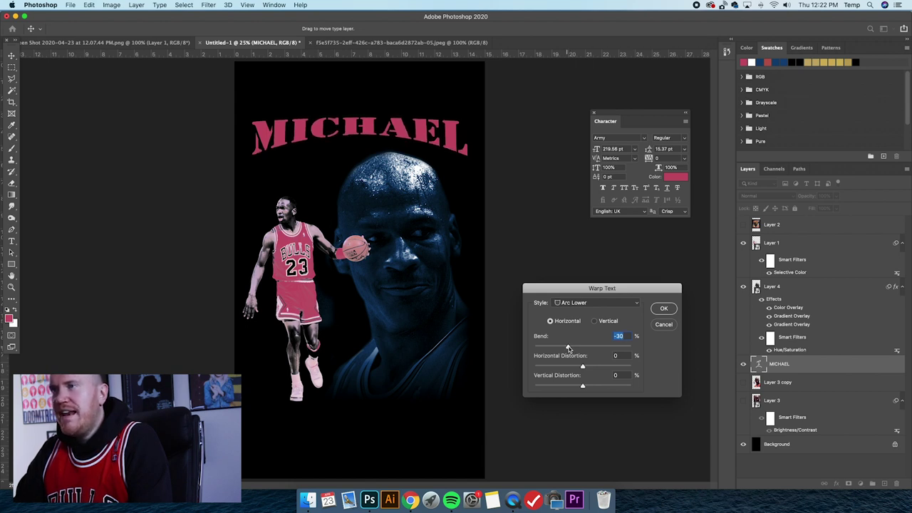
{"action": "left_click", "coordinate": [663, 309]}
- Stretch the warped MICHAEL text taller to about 421 pt, spanning most of the canvas width behind the top of the head
{"action": "left_click", "coordinate": [12, 57]}
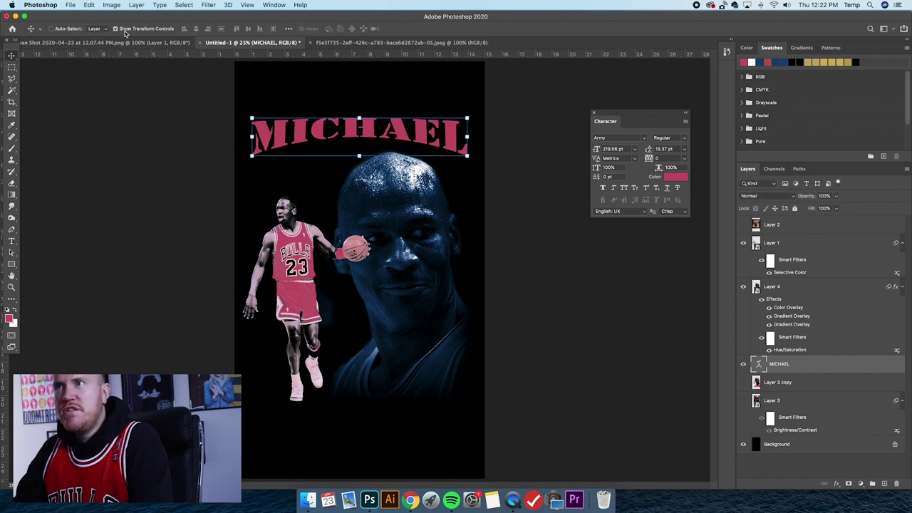
{"action": "key", "text": "super+t"}
{"action": "left_click_drag", "start_coordinate": [249, 141], "coordinate": [320, 141]}
{"action": "left_click_drag", "start_coordinate": [314, 174], "coordinate": [259, 207]}
{"action": "left_click_drag", "start_coordinate": [259, 160], "coordinate": [276, 160]}
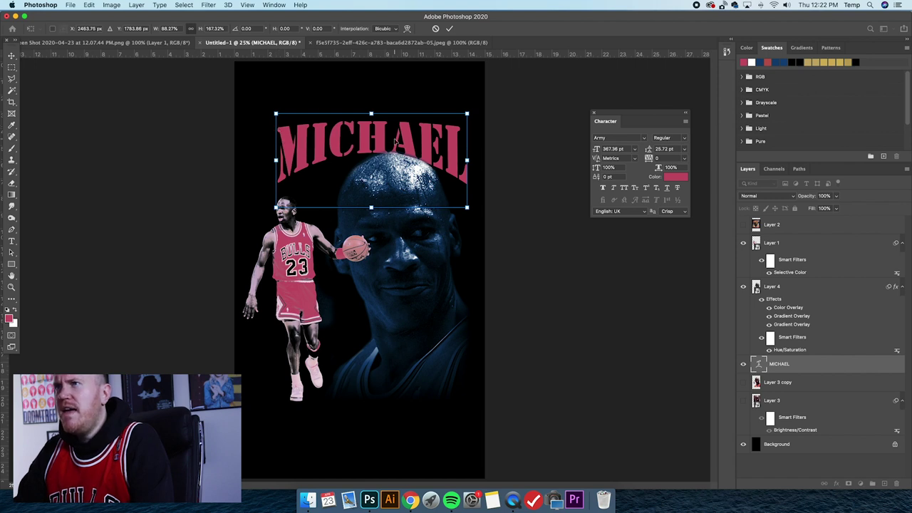
{"action": "left_click_drag", "start_coordinate": [269, 105], "coordinate": [240, 92]}
{"action": "left_click_drag", "start_coordinate": [377, 148], "coordinate": [379, 152]}
{"action": "left_click", "coordinate": [11, 59]}
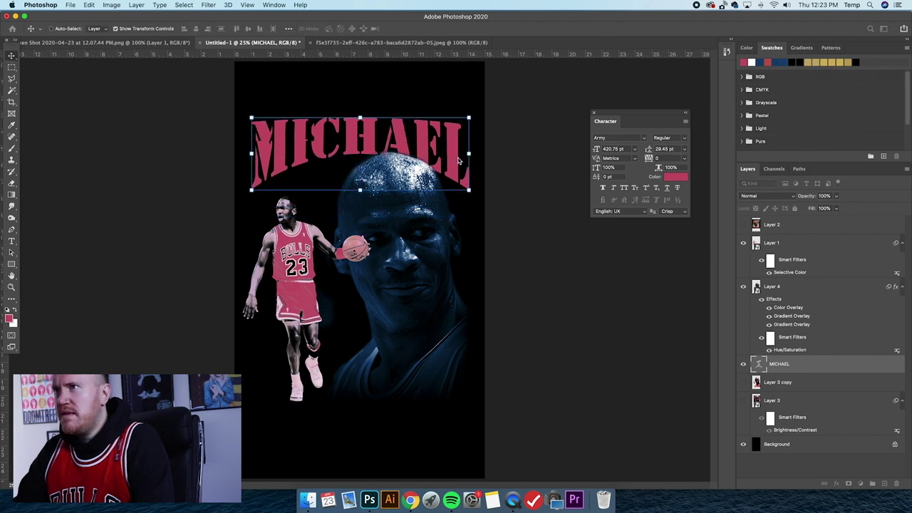
- Enlarge the MICHAEL text slightly to about 425 pt, adjust its position above the head and hide the transform controls
{"action": "mouse_move", "coordinate": [435, 156]}
{"action": "left_mouse_down"}
{"action": "mouse_move", "coordinate": [429, 150]}
{"action": "mouse_move", "coordinate": [438, 157]}
{"action": "left_mouse_up"}
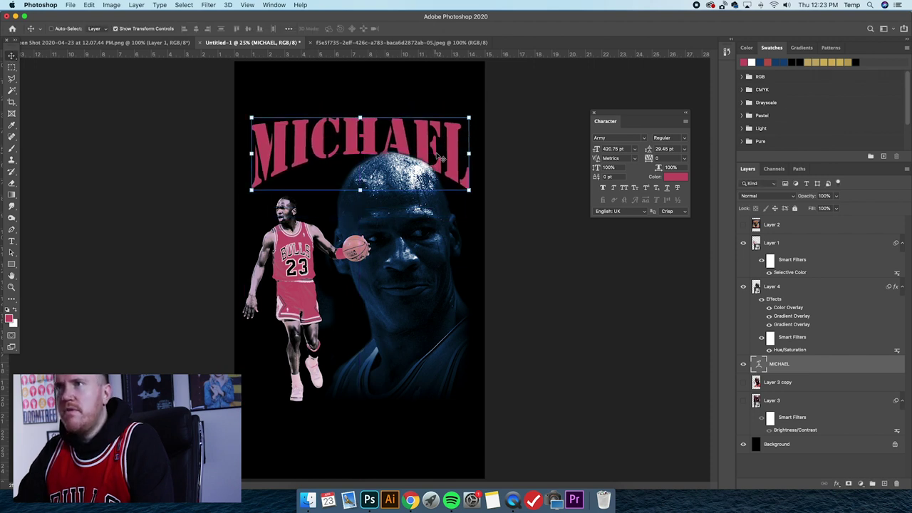
{"action": "left_click_drag", "start_coordinate": [252, 117], "coordinate": [248, 109]}
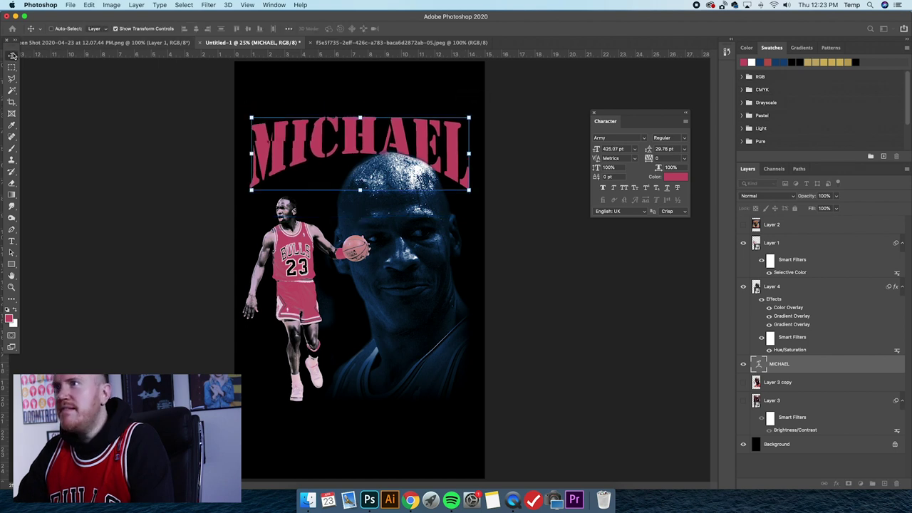
{"action": "key", "text": "Return"}
{"action": "mouse_move", "coordinate": [434, 140]}
{"action": "left_mouse_down"}
{"action": "mouse_move", "coordinate": [435, 132]}
{"action": "mouse_move", "coordinate": [435, 143]}
{"action": "left_mouse_up"}
{"action": "left_click", "coordinate": [137, 31]}
- Try the Blippo font on the MICHAEL text and compare it with the reference shirt on Layer 2
{"action": "left_click", "coordinate": [646, 140]}
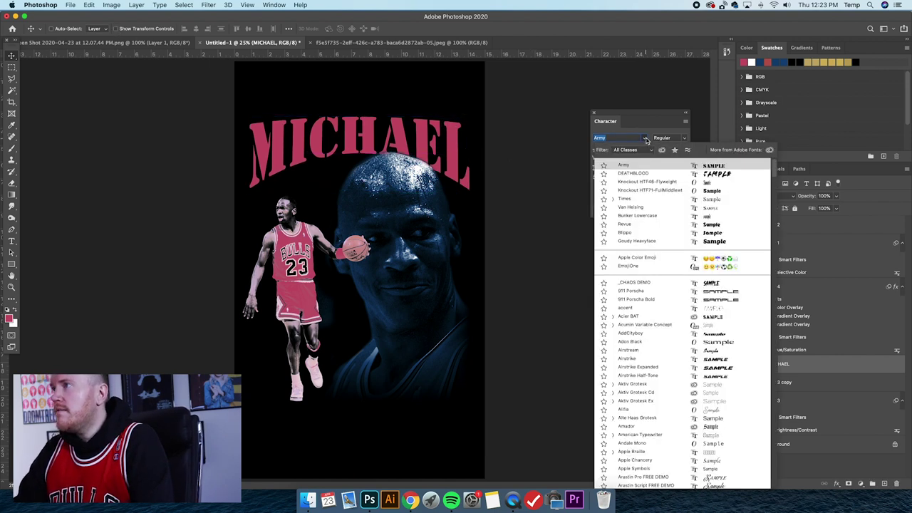
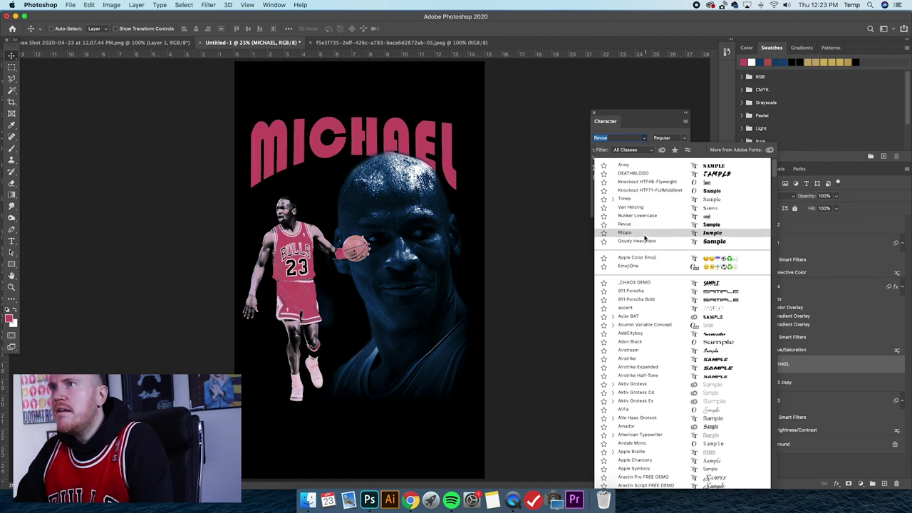
{"action": "left_click", "coordinate": [645, 235]}
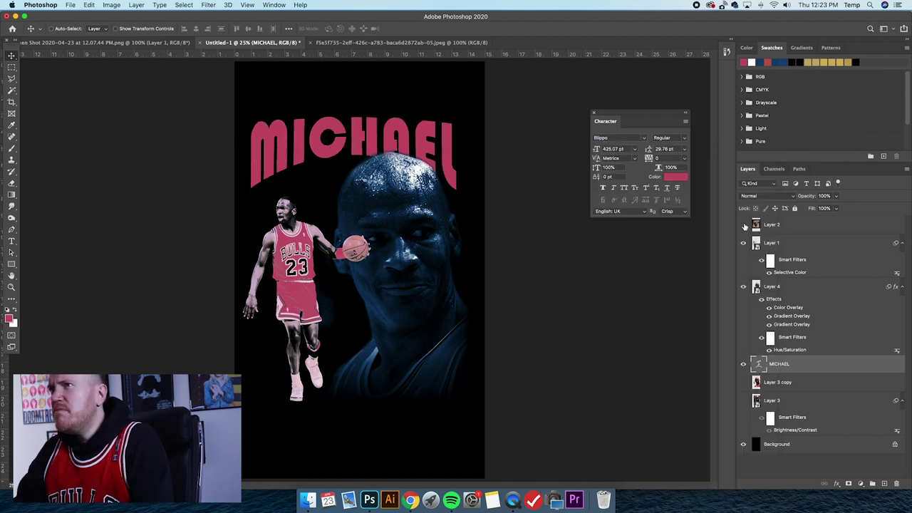
{"action": "left_click", "coordinate": [743, 225]}
{"action": "left_click", "coordinate": [794, 227]}
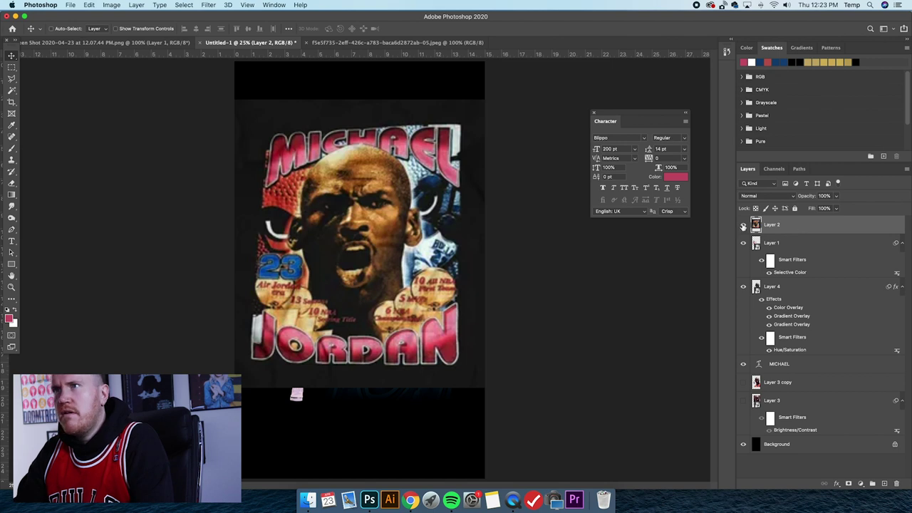
{"action": "left_click", "coordinate": [744, 226]}
- Preview alternative fonts on the MICHAEL text and apply Goudy Heavyface
{"action": "left_click", "coordinate": [644, 138]}
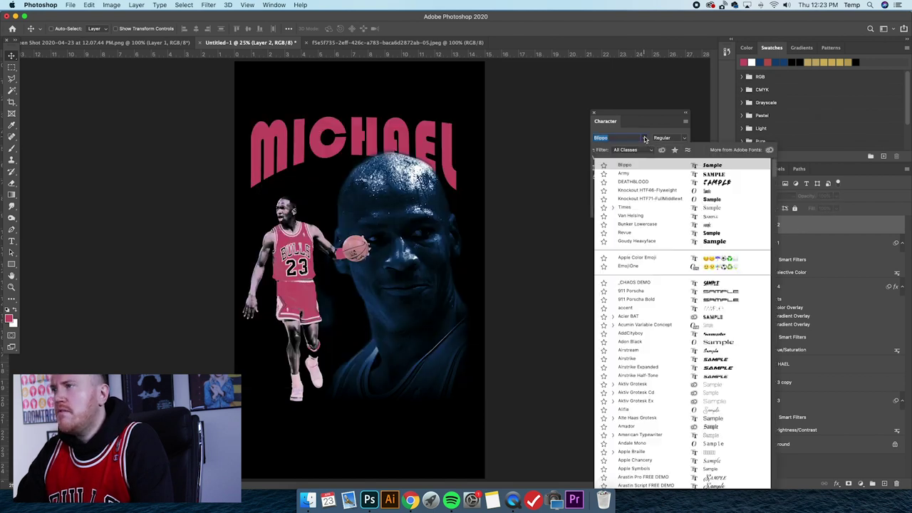
{"action": "left_click", "coordinate": [676, 245]}
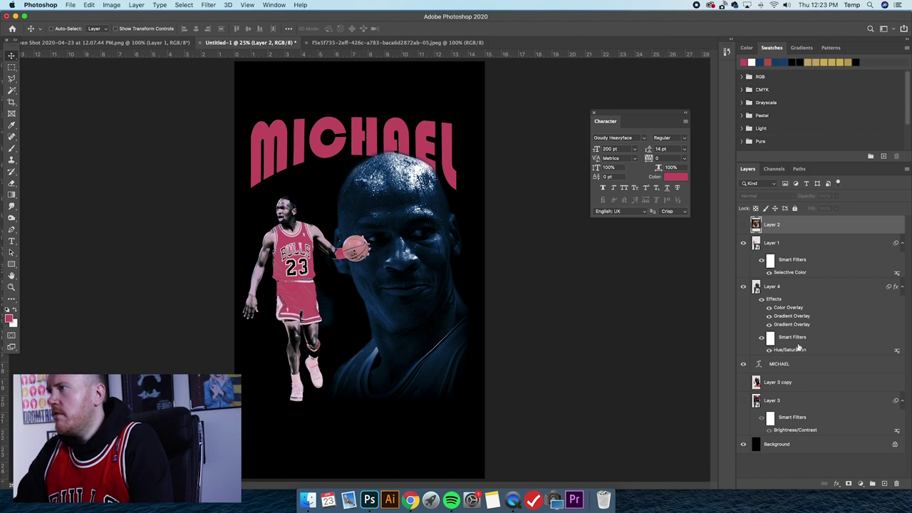
{"action": "left_click", "coordinate": [798, 369]}
{"action": "left_click", "coordinate": [647, 139]}
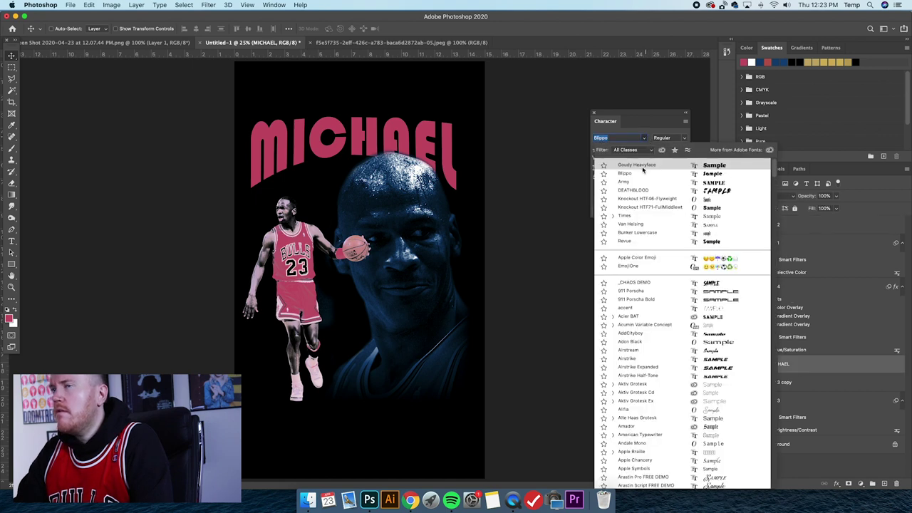
{"action": "left_click", "coordinate": [643, 166]}
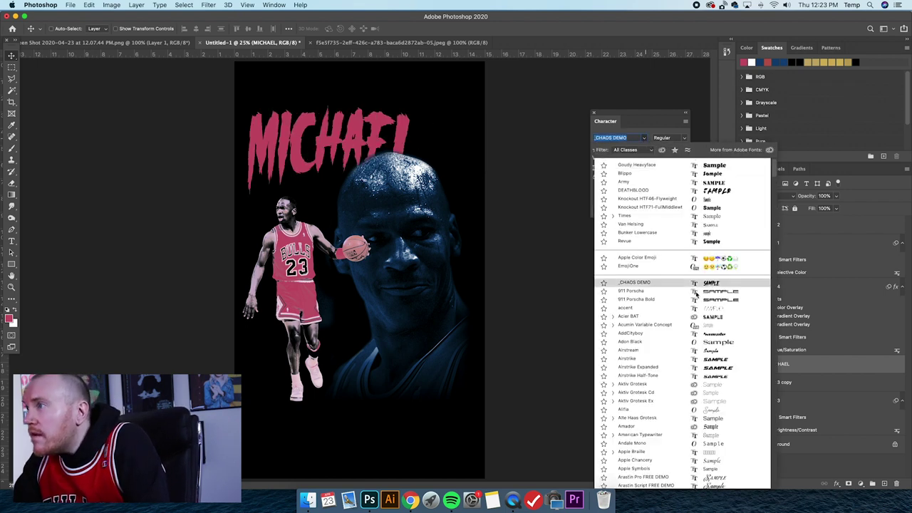
{"action": "scroll", "coordinate": [696, 293], "scroll_direction": "down", "scroll_amount": 4}
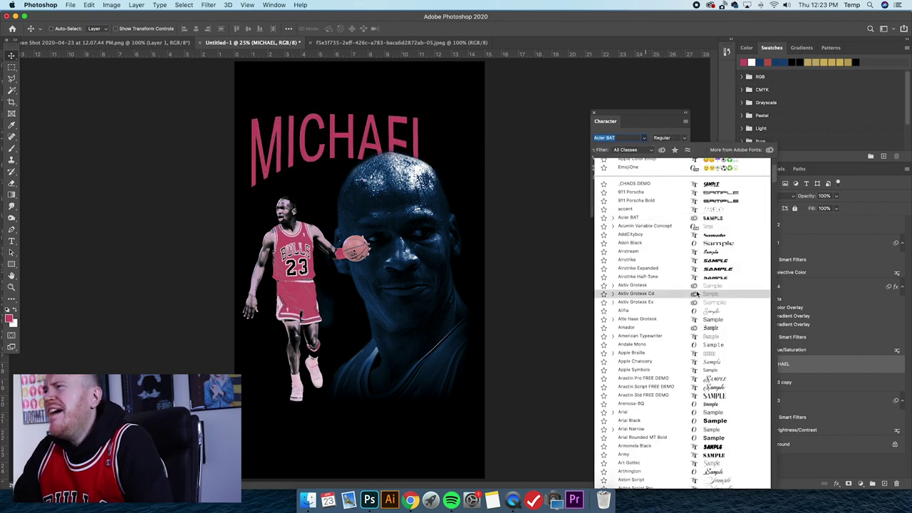
{"action": "scroll", "coordinate": [684, 285], "scroll_direction": "up", "scroll_amount": 5}
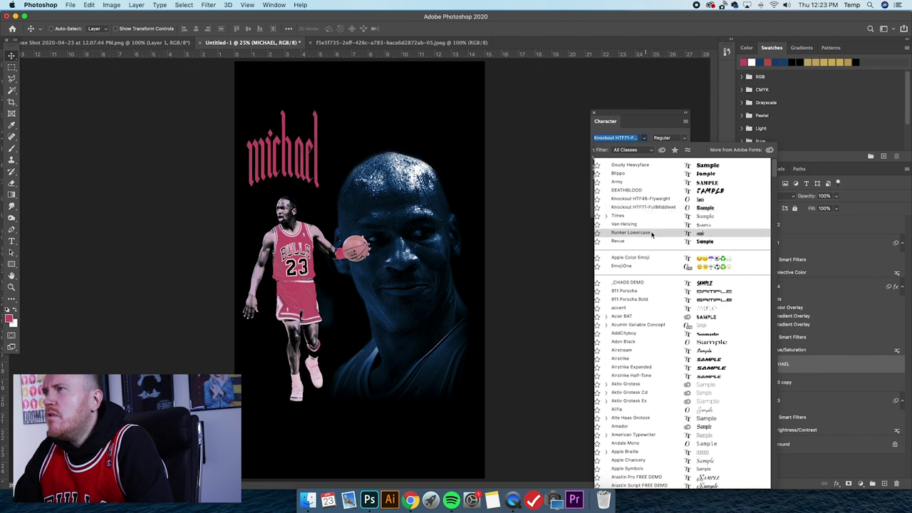
{"action": "left_click", "coordinate": [644, 166]}
- Show the transform controls and narrow the MICHAEL text to fit within the canvas, at about 419 pt
{"action": "left_click", "coordinate": [116, 28]}
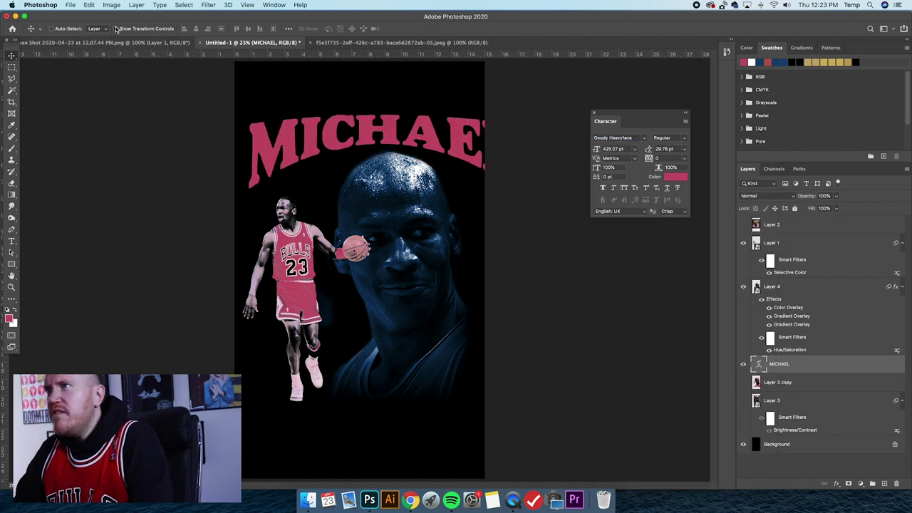
{"action": "left_click_drag", "start_coordinate": [517, 109], "coordinate": [470, 110]}
{"action": "key", "text": "Return"}
- Set the MICHAEL text's Arc Lower warp to a horizontal bend of -21%
{"action": "left_click", "coordinate": [12, 242]}
{"action": "left_click", "coordinate": [381, 29]}
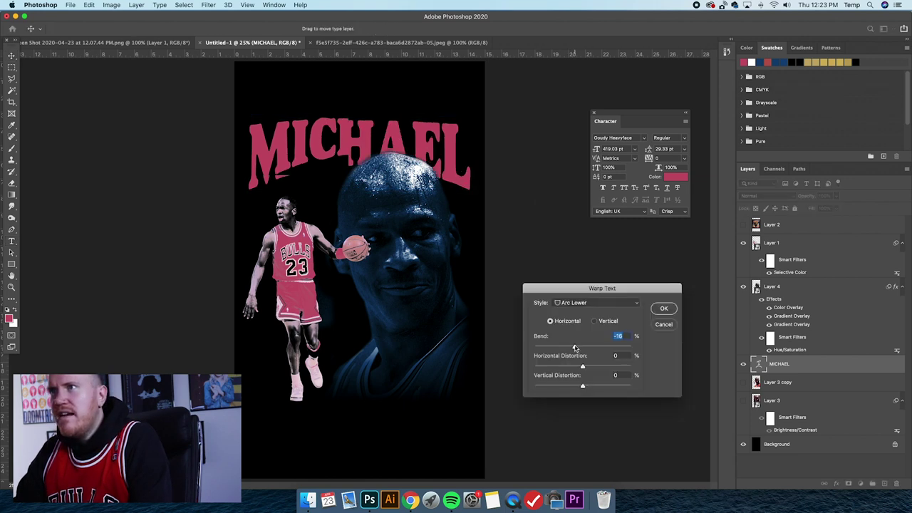
{"action": "left_click_drag", "start_coordinate": [574, 347], "coordinate": [573, 347]}
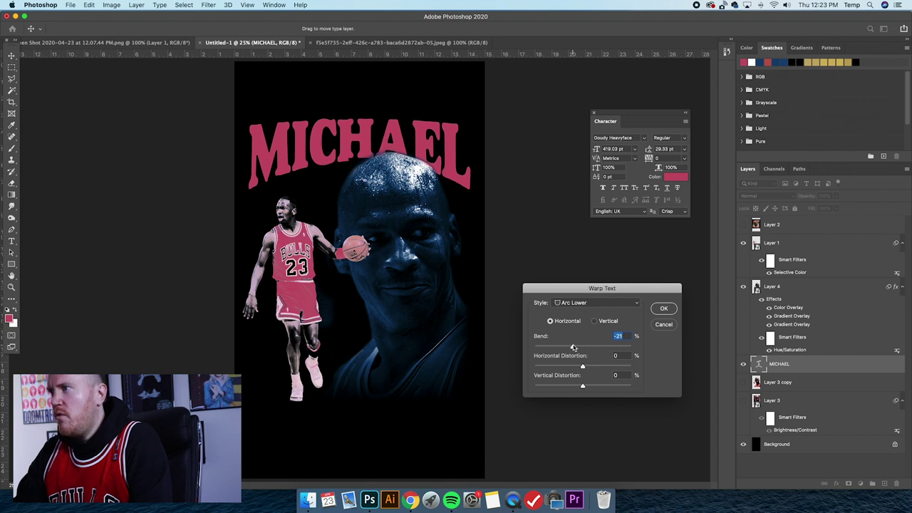
{"action": "left_click", "coordinate": [663, 309]}
- Move the MICHAEL text up slightly and raise the player cutout on Layer 1 close beneath the lettering
{"action": "left_click", "coordinate": [12, 55]}
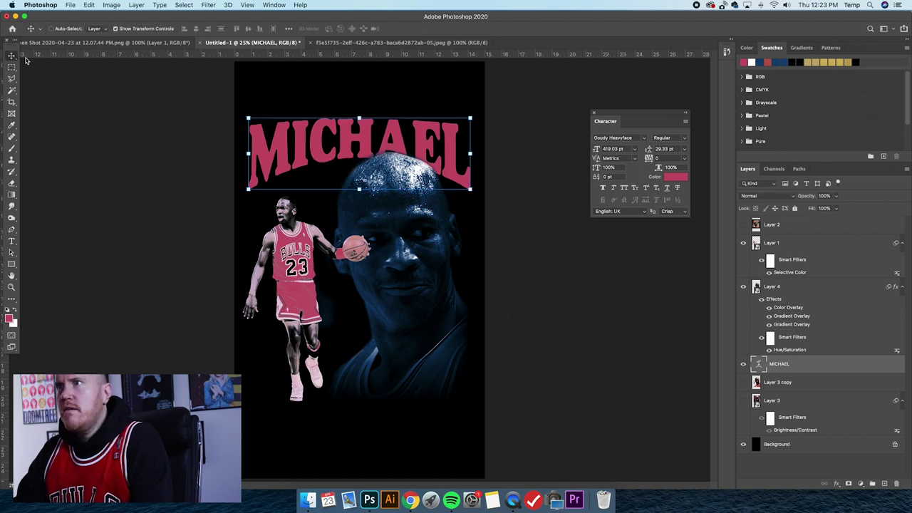
{"action": "mouse_move", "coordinate": [448, 157]}
{"action": "left_mouse_down"}
{"action": "mouse_move", "coordinate": [447, 128]}
{"action": "mouse_move", "coordinate": [447, 150]}
{"action": "left_mouse_up"}
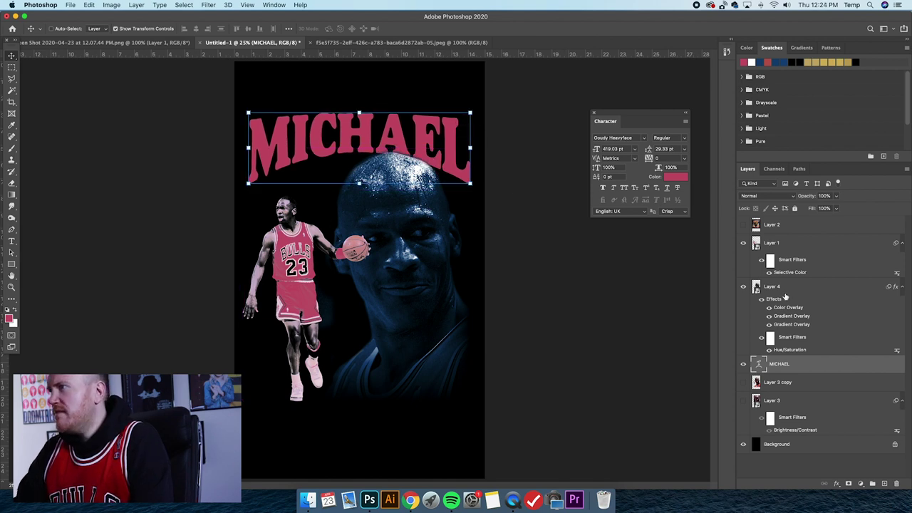
{"action": "left_click", "coordinate": [788, 249]}
{"action": "left_click_drag", "start_coordinate": [316, 229], "coordinate": [324, 191]}
- Select the blue-toned portrait on Layer 4
{"action": "left_click", "coordinate": [803, 291]}
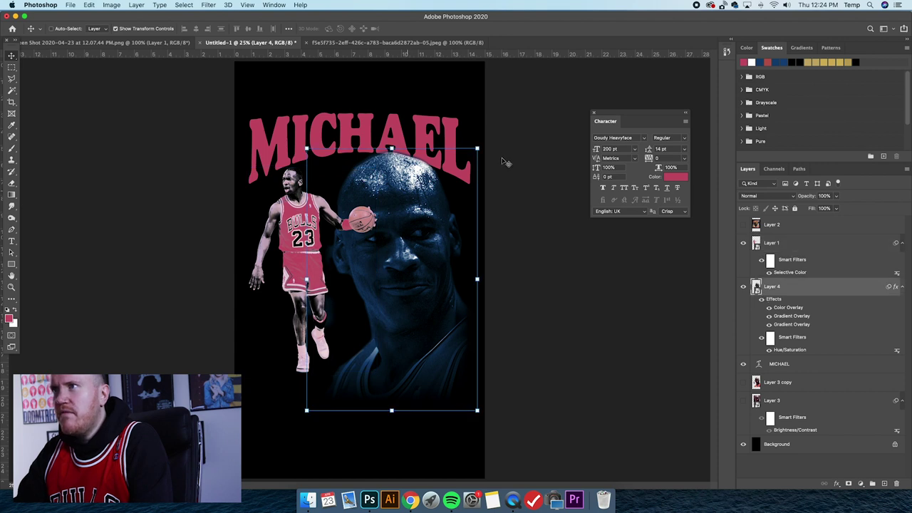
- Scale down the blue portrait on Layer 4 and reposition it just beneath the MICHAEL text
{"action": "left_click_drag", "start_coordinate": [477, 148], "coordinate": [421, 175]}
{"action": "left_click_drag", "start_coordinate": [456, 141], "coordinate": [453, 146]}
{"action": "key", "text": "Return"}
{"action": "left_click_drag", "start_coordinate": [404, 192], "coordinate": [411, 195]}
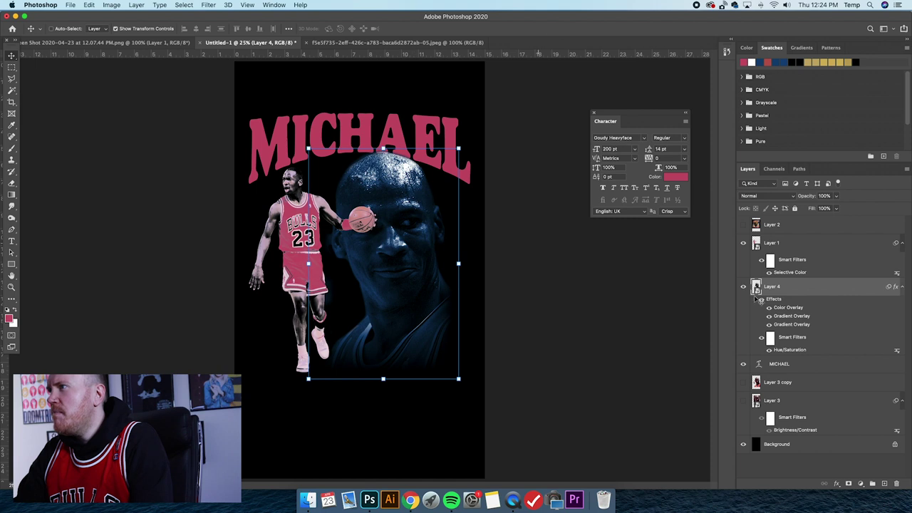
- Scale the player cutout on Layer 1 to about 81% and place it beside the portrait
{"action": "left_click", "coordinate": [785, 249]}
{"action": "left_click_drag", "start_coordinate": [342, 186], "coordinate": [355, 200]}
{"action": "left_click_drag", "start_coordinate": [329, 233], "coordinate": [334, 230]}
{"action": "left_click_drag", "start_coordinate": [361, 198], "coordinate": [358, 203]}
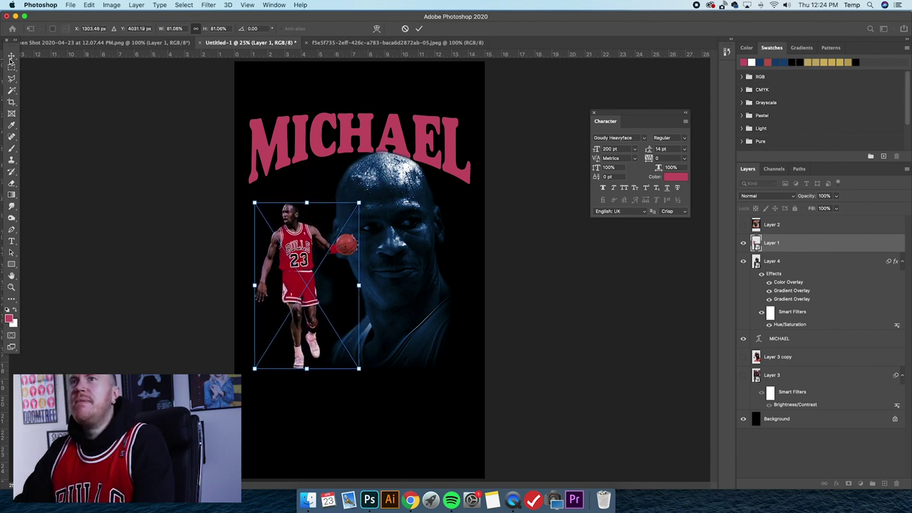
{"action": "key", "text": "Return"}
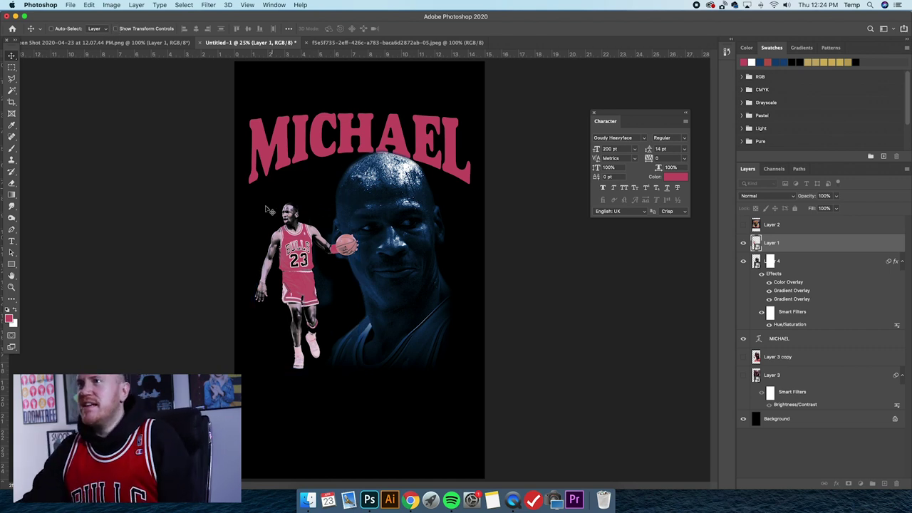
- Nudge the player cutout toward the left edge of the artboard and enlarge it slightly
{"action": "left_click_drag", "start_coordinate": [314, 221], "coordinate": [307, 220]}
{"action": "left_click", "coordinate": [118, 29]}
{"action": "left_click_drag", "start_coordinate": [356, 204], "coordinate": [362, 193]}
{"action": "key", "text": "Return"}
- Add a Gradient Overlay to the MICHAEL text using the foreground-to-background preset from the Basics gradients
{"action": "left_click", "coordinate": [815, 342]}
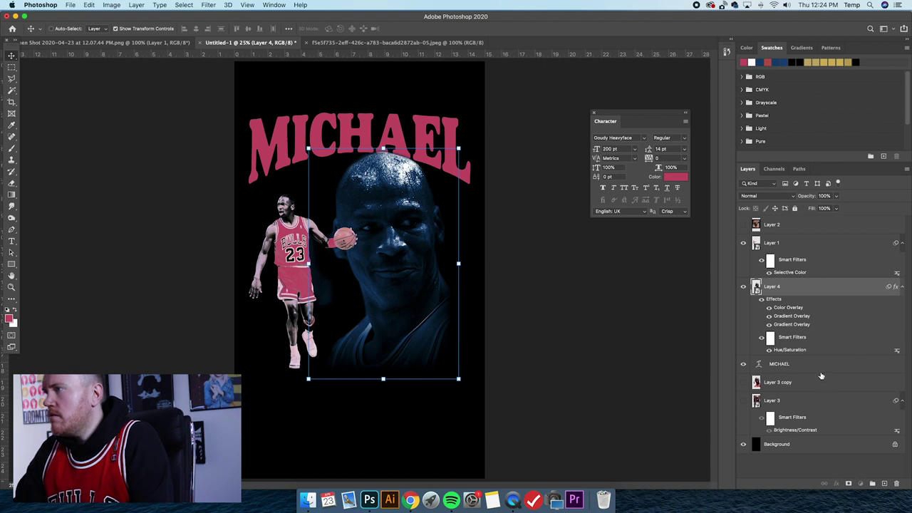
{"action": "left_click", "coordinate": [820, 372]}
{"action": "double_click", "coordinate": [822, 371]}
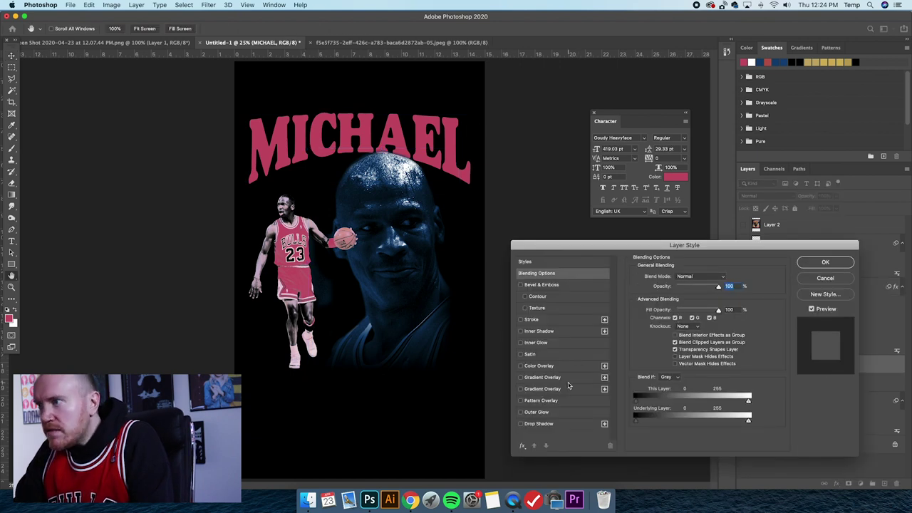
{"action": "left_click", "coordinate": [542, 389]}
{"action": "left_click", "coordinate": [713, 298]}
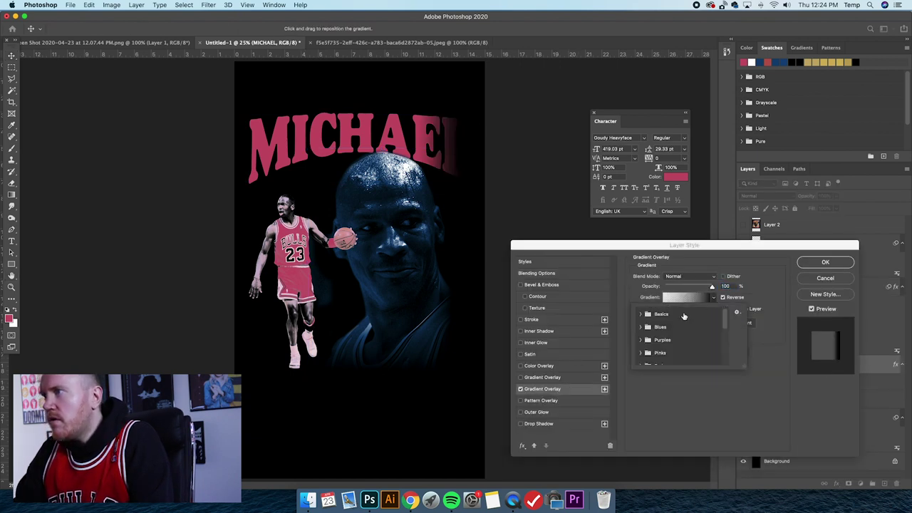
{"action": "left_click", "coordinate": [640, 314]}
{"action": "left_click", "coordinate": [651, 327]}
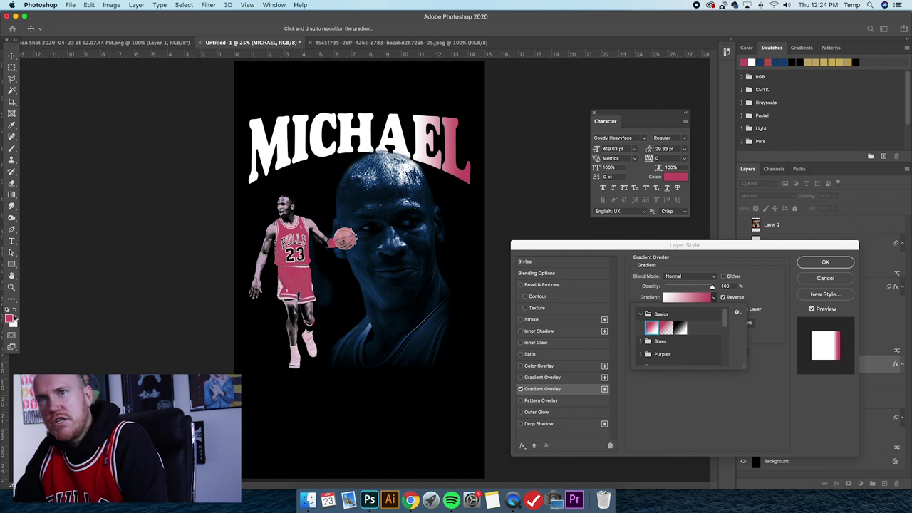
- Set the MICHAEL gradient overlay's scale to 100% and its angle to 90°
{"action": "left_click", "coordinate": [756, 289]}
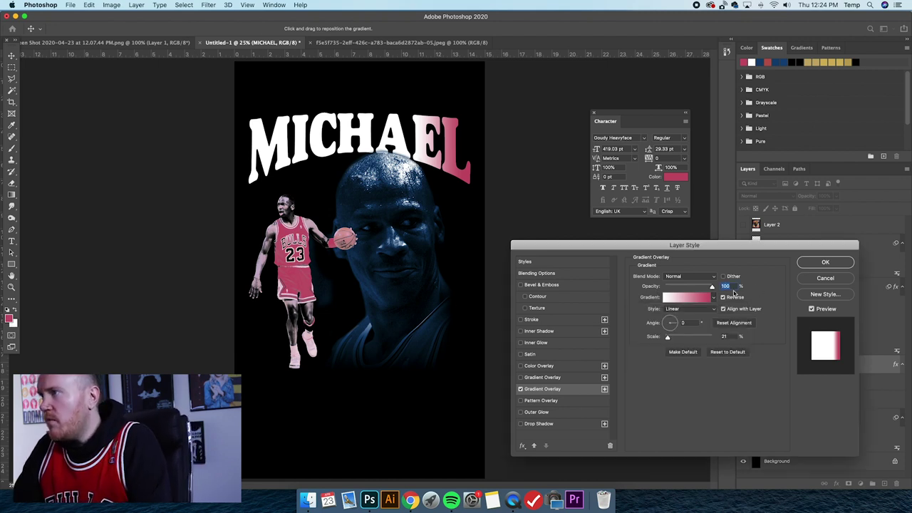
{"action": "type", "text": "100"}
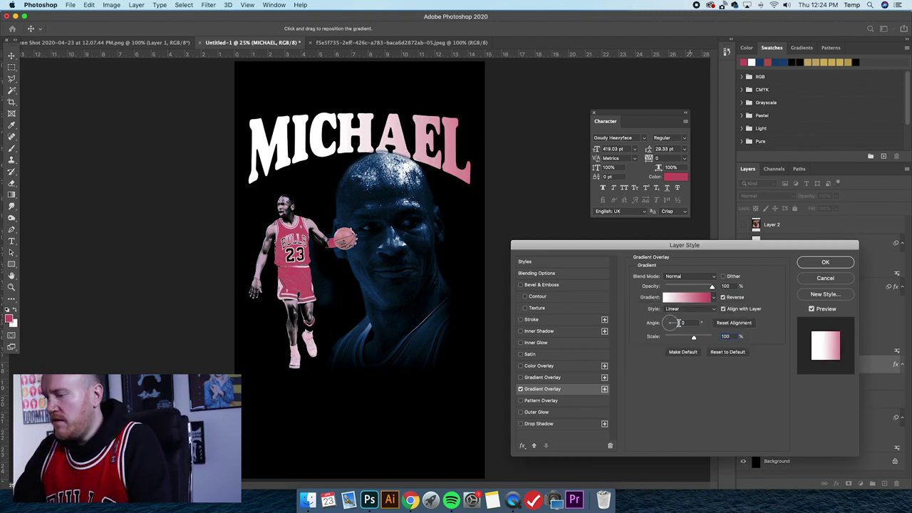
{"action": "left_click_drag", "start_coordinate": [687, 323], "coordinate": [637, 318]}
{"action": "type", "text": "90"}
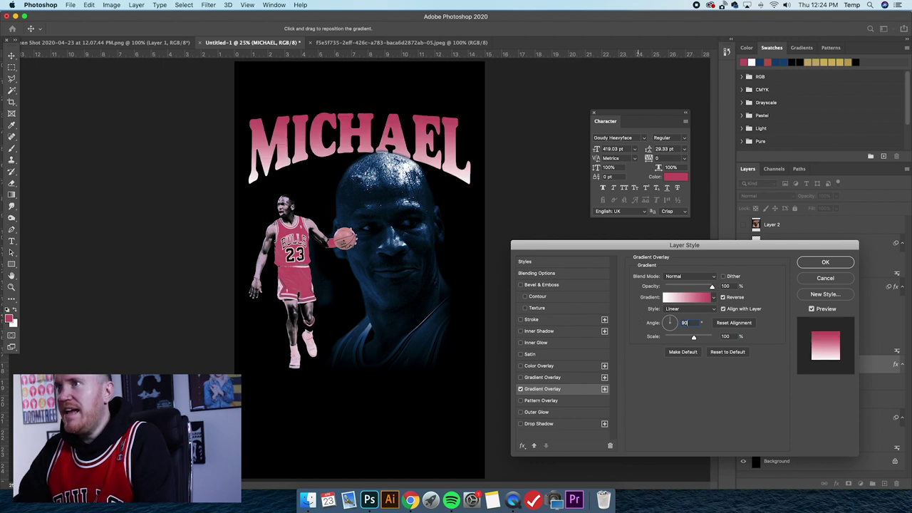
{"action": "key", "text": "Return"}
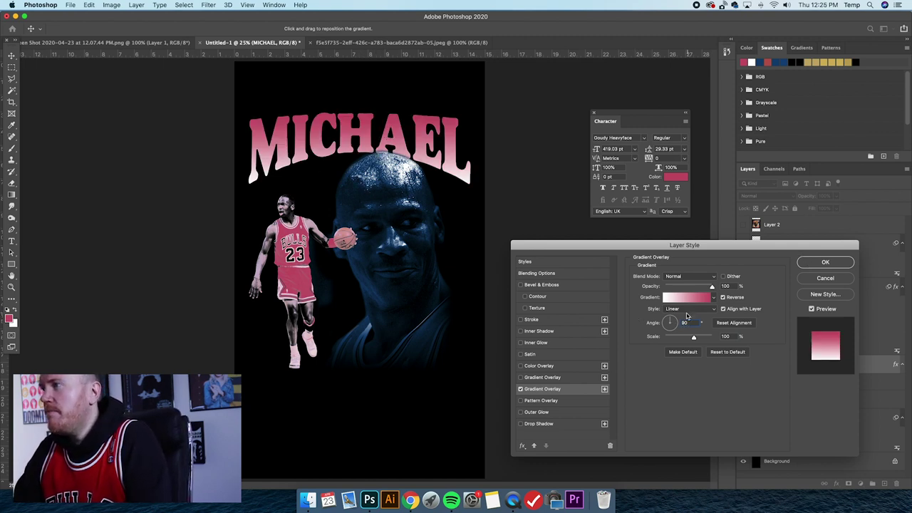
- Test the gradient's reversed direction, set its scale to 150%, and apply the layer style
{"action": "left_click", "coordinate": [723, 298]}
{"action": "left_click", "coordinate": [724, 298]}
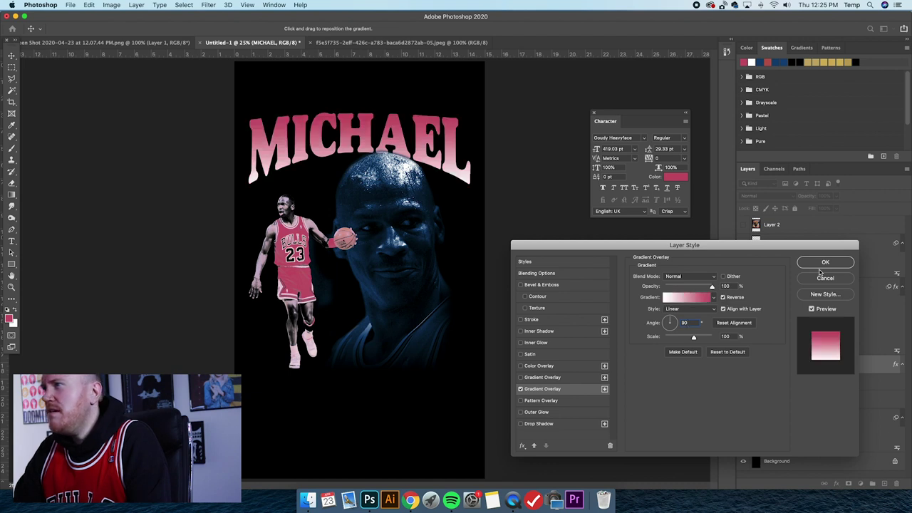
{"action": "left_click_drag", "start_coordinate": [695, 339], "coordinate": [713, 338]}
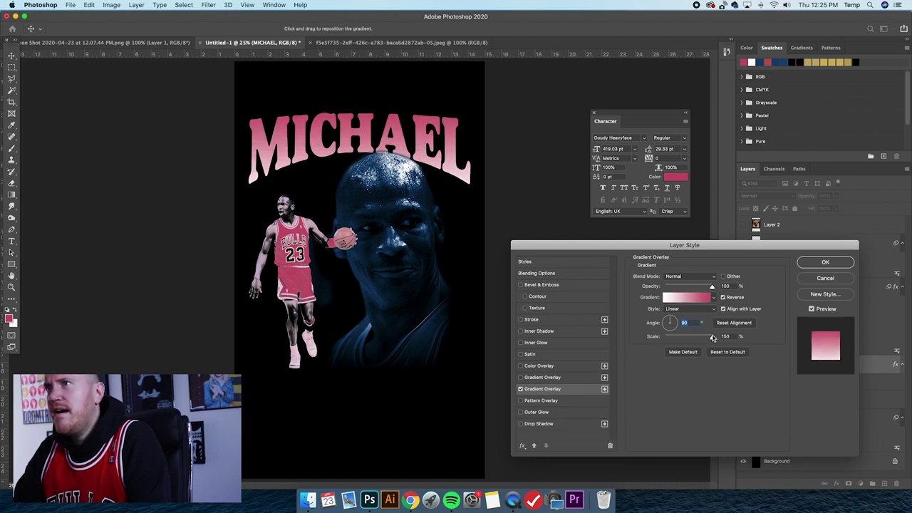
{"action": "left_click", "coordinate": [821, 262]}
- Compare the design with the reference shirt image on Layer 2 by showing and hiding it
{"action": "left_click", "coordinate": [743, 225]}
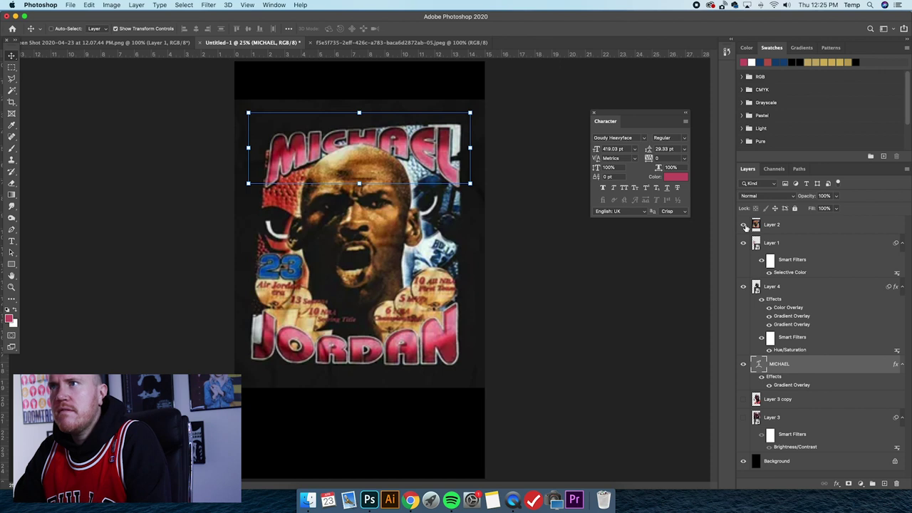
{"action": "left_click", "coordinate": [743, 225]}
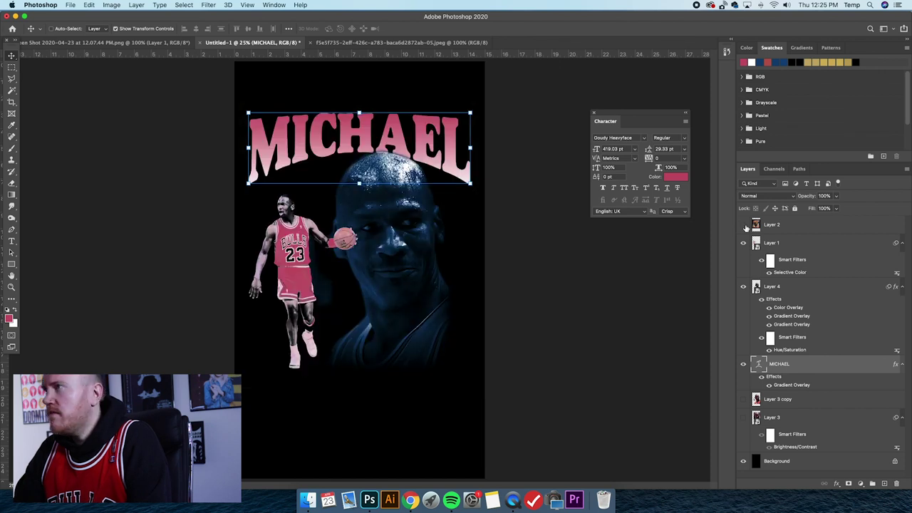
{"action": "left_click", "coordinate": [744, 225]}
{"action": "left_click", "coordinate": [744, 226]}
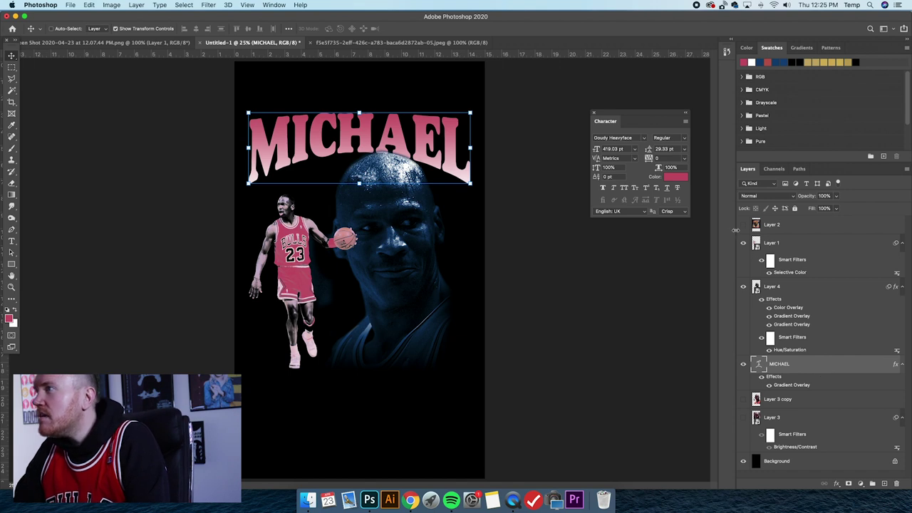
{"action": "left_click", "coordinate": [744, 225]}
{"action": "left_click", "coordinate": [744, 225]}
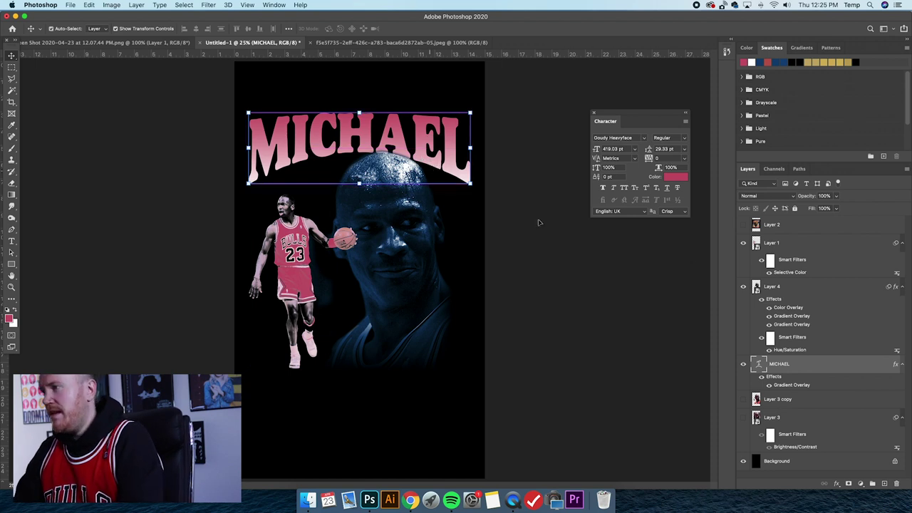
- Duplicate the MICHAEL text below the portrait and warp the copy with Arc Upper at a -17% bend
{"action": "key", "text": "super+j"}
{"action": "left_click_drag", "start_coordinate": [444, 176], "coordinate": [385, 432]}
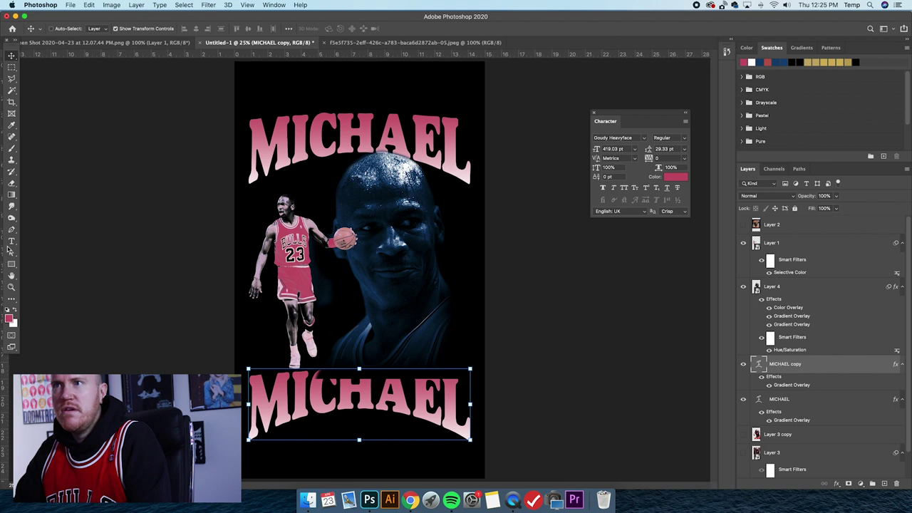
{"action": "left_click", "coordinate": [11, 243]}
{"action": "left_click", "coordinate": [381, 28]}
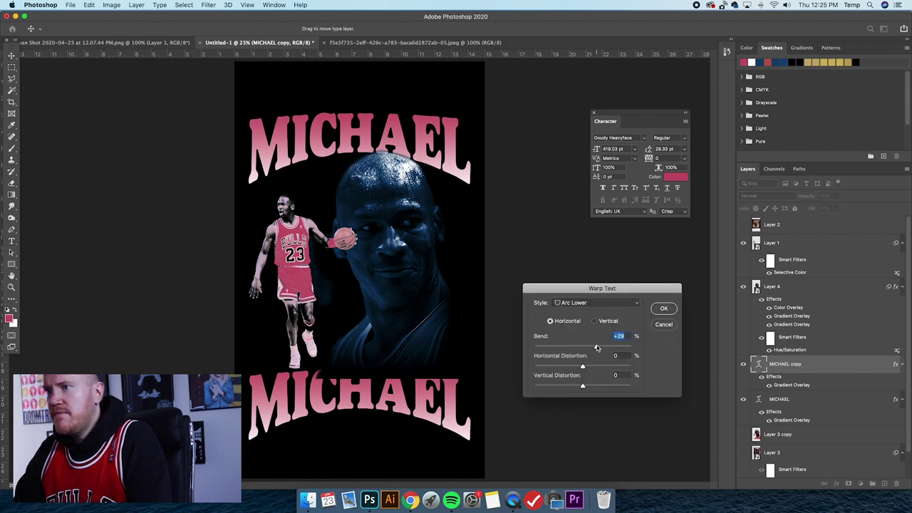
{"action": "left_click", "coordinate": [578, 302]}
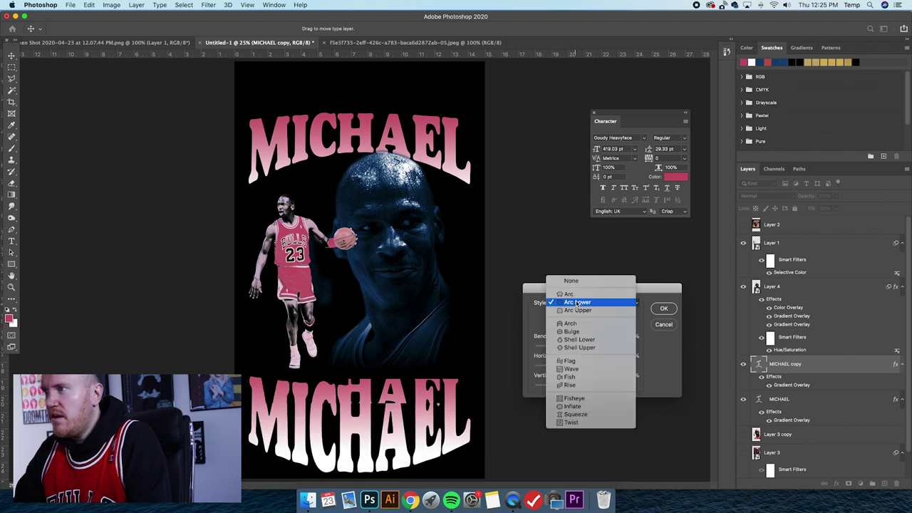
{"action": "left_click", "coordinate": [576, 310]}
{"action": "left_click_drag", "start_coordinate": [592, 288], "coordinate": [589, 260]}
{"action": "left_click_drag", "start_coordinate": [594, 320], "coordinate": [571, 318]}
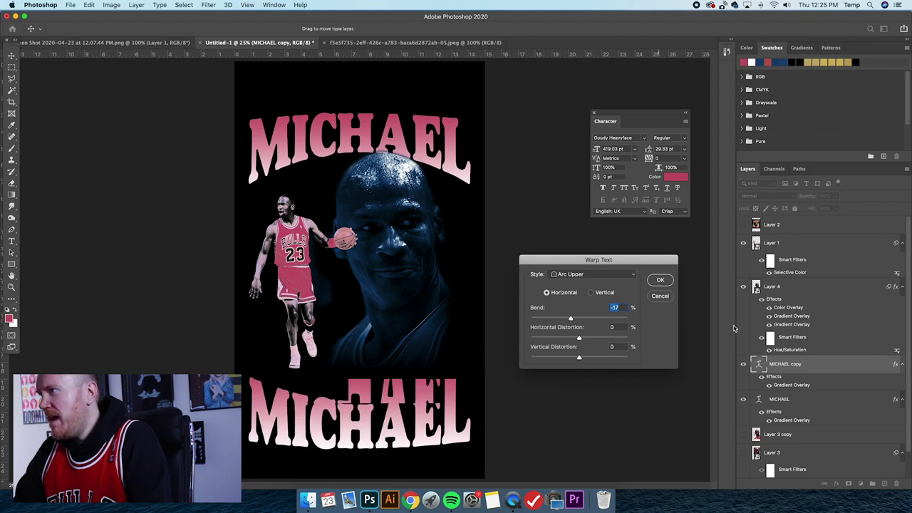
{"action": "key", "text": "Return"}
- Check the upper MICHAEL text's warp settings and set the lower copy's Arc Upper bend to -21%
{"action": "left_click", "coordinate": [805, 404]}
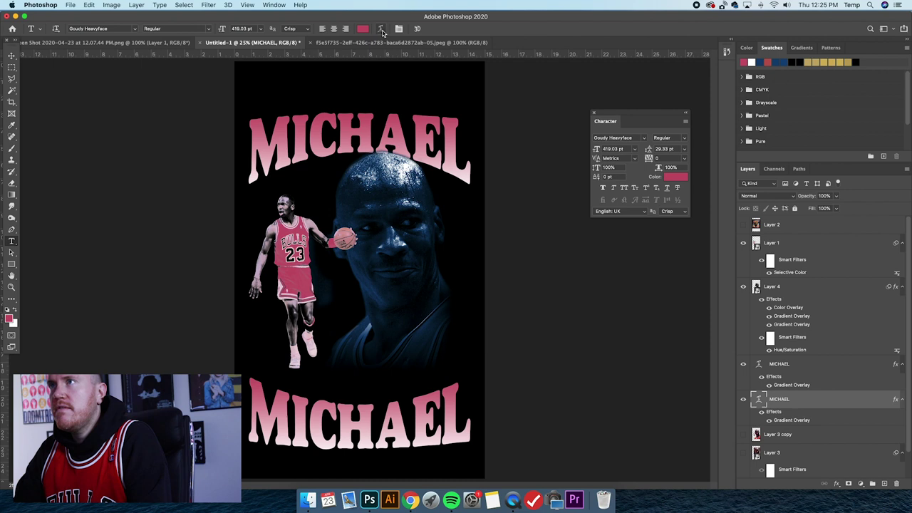
{"action": "left_click", "coordinate": [381, 29]}
{"action": "left_click", "coordinate": [661, 295]}
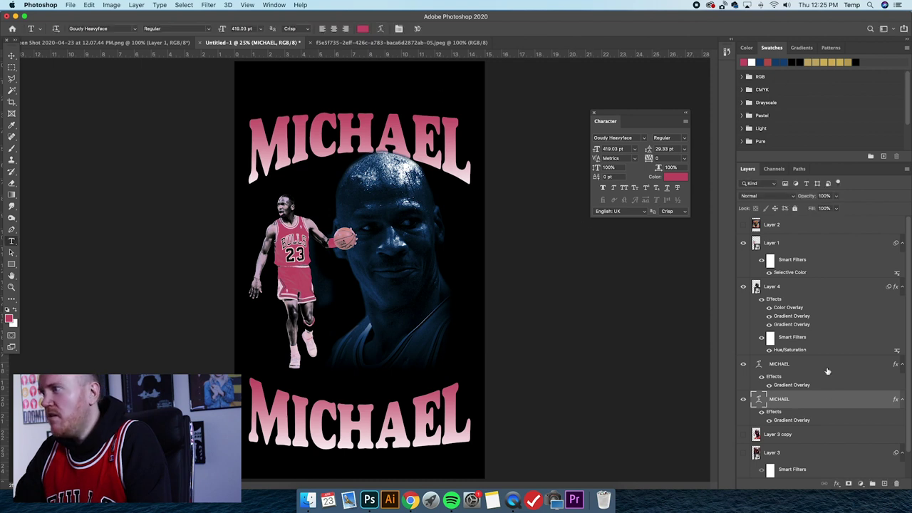
{"action": "double_click", "coordinate": [819, 365]}
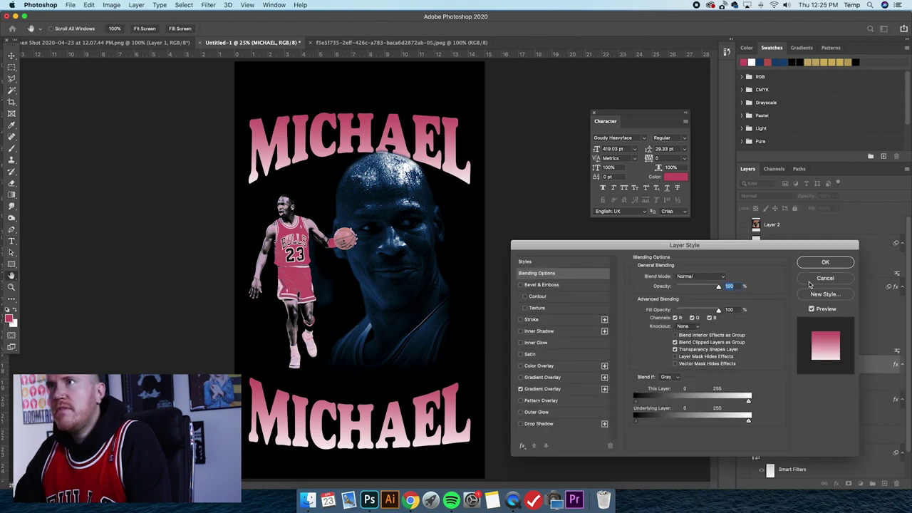
{"action": "left_click", "coordinate": [812, 279]}
{"action": "left_click", "coordinate": [381, 29]}
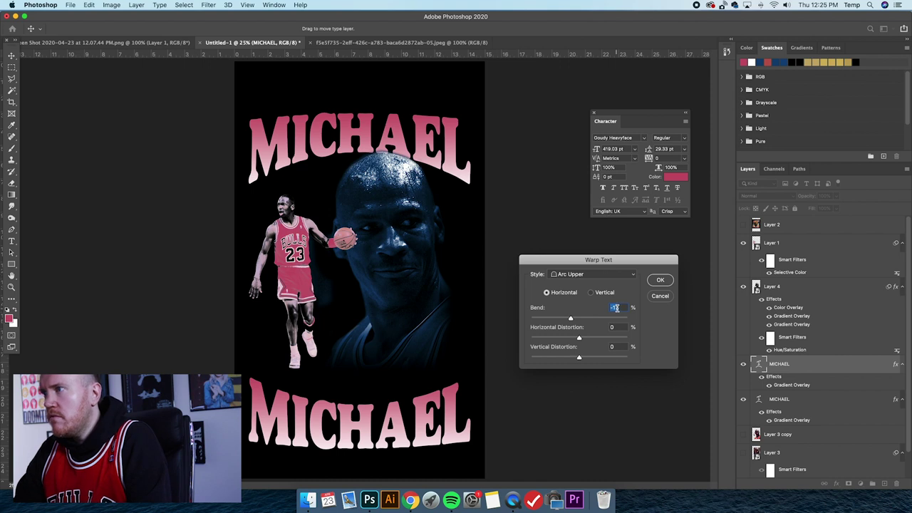
{"action": "type", "text": "-21"}
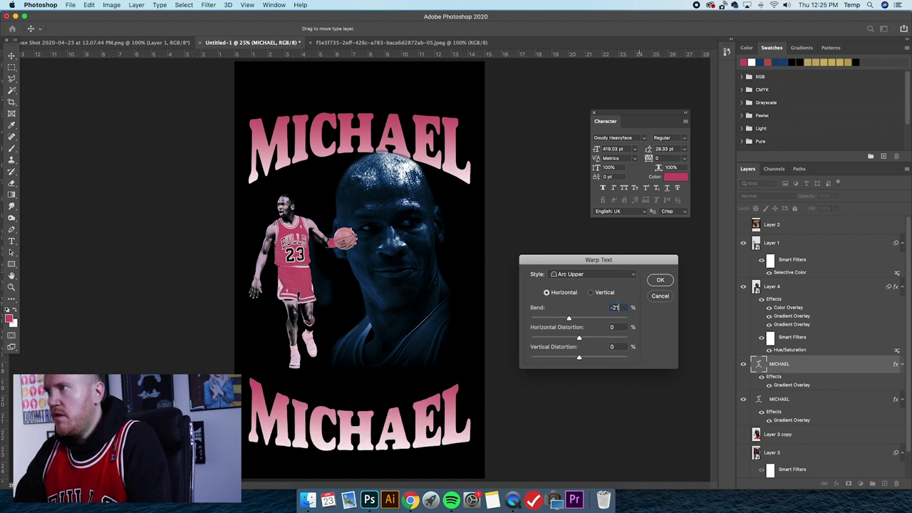
{"action": "left_click", "coordinate": [661, 280]}
- Replace the lower text with JORDAN and move it up over the base of the portrait
{"action": "left_click", "coordinate": [376, 426]}
{"action": "key", "text": "super+a"}
{"action": "type", "text": "JORDAN"}
{"action": "key", "text": "super+Return"}
{"action": "left_click_drag", "start_coordinate": [383, 403], "coordinate": [388, 362]}
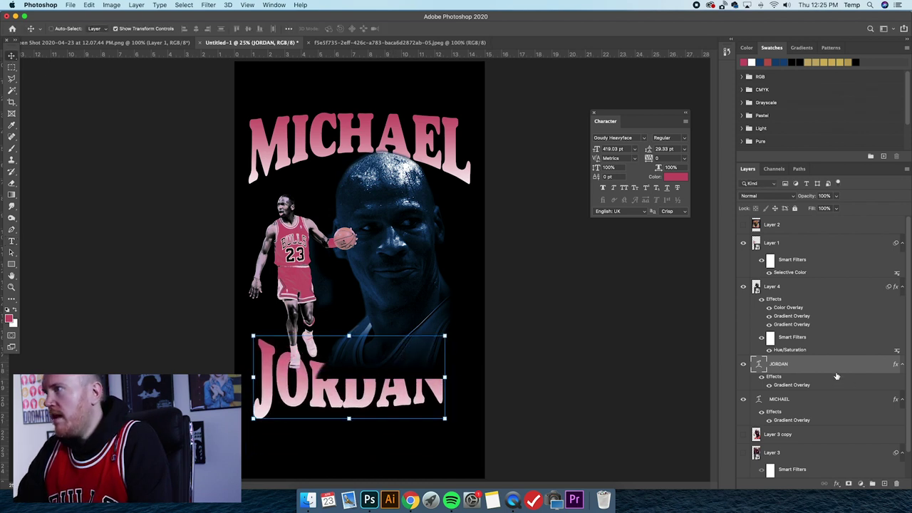
- Bring the JORDAN layer above Layer 1, raise the text, and enlarge it to about 438 pt
{"action": "left_click_drag", "start_coordinate": [834, 361], "coordinate": [806, 241]}
{"action": "left_click_drag", "start_coordinate": [412, 383], "coordinate": [386, 342]}
{"action": "key", "text": "super+t"}
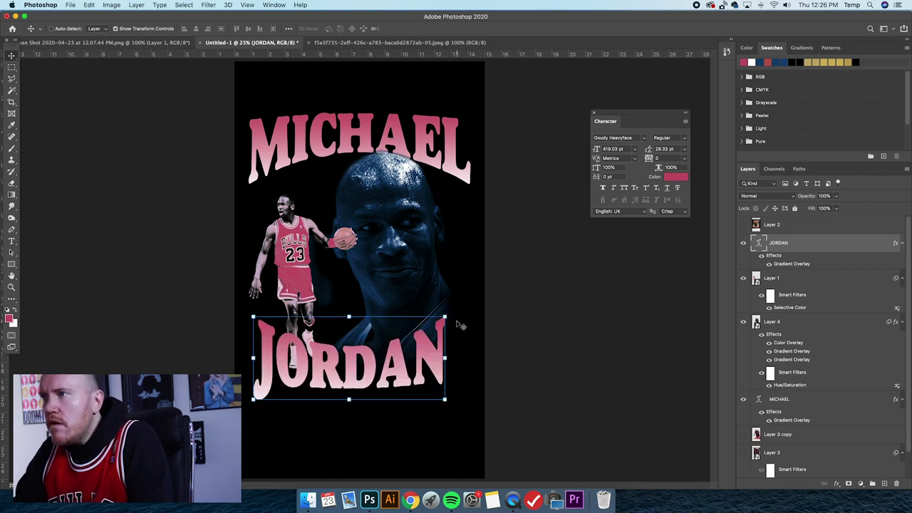
{"action": "mouse_move", "coordinate": [446, 300]}
{"action": "left_mouse_down"}
{"action": "mouse_move", "coordinate": [464, 288]}
{"action": "mouse_move", "coordinate": [446, 291]}
{"action": "left_mouse_up"}
{"action": "left_click_drag", "start_coordinate": [253, 292], "coordinate": [255, 290]}
{"action": "left_click_drag", "start_coordinate": [359, 290], "coordinate": [358, 297]}
- Set the tracking of the letter R in JORDAN to 50
{"action": "left_click", "coordinate": [12, 241]}
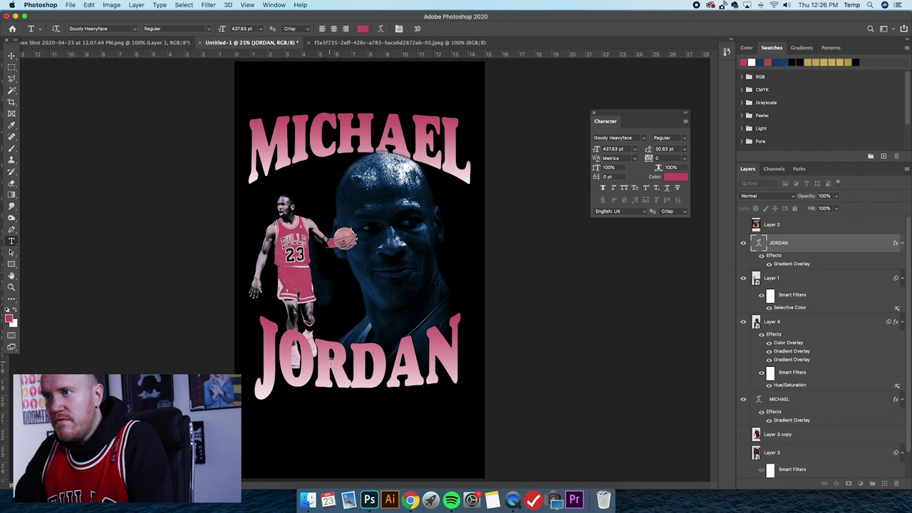
{"action": "left_click_drag", "start_coordinate": [350, 362], "coordinate": [317, 363]}
{"action": "left_click", "coordinate": [684, 158]}
{"action": "left_click", "coordinate": [676, 236]}
{"action": "left_click", "coordinate": [684, 158]}
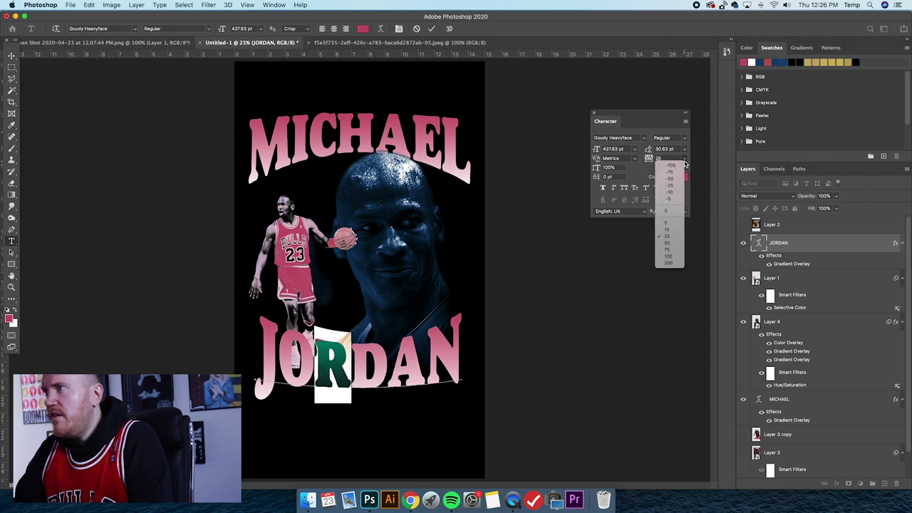
{"action": "left_click", "coordinate": [673, 243]}
{"action": "key", "text": "super+Return"}
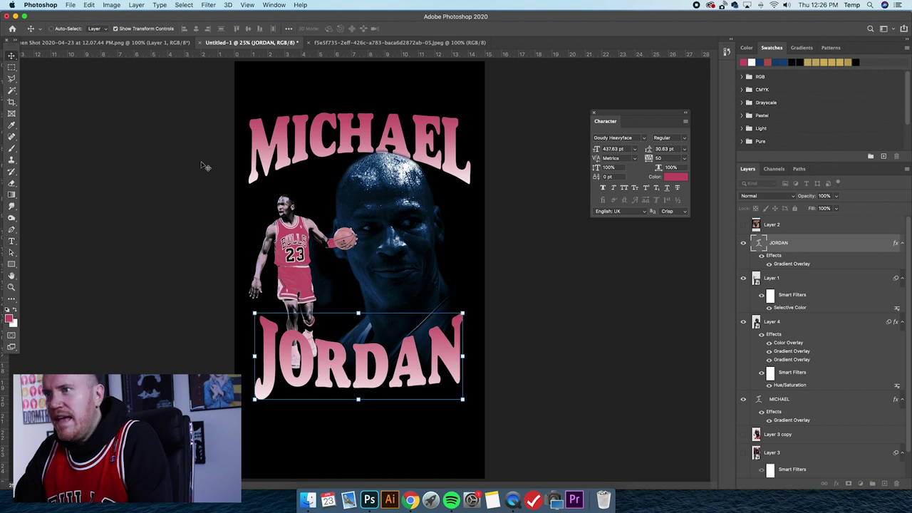
- Align JORDAN with the left edge of MICHAEL, resize it to about 428 pt, and return it below the portrait
{"action": "left_click_drag", "start_coordinate": [424, 362], "coordinate": [410, 235]}
{"action": "left_click", "coordinate": [251, 229]}
{"action": "left_click_drag", "start_coordinate": [254, 225], "coordinate": [249, 224]}
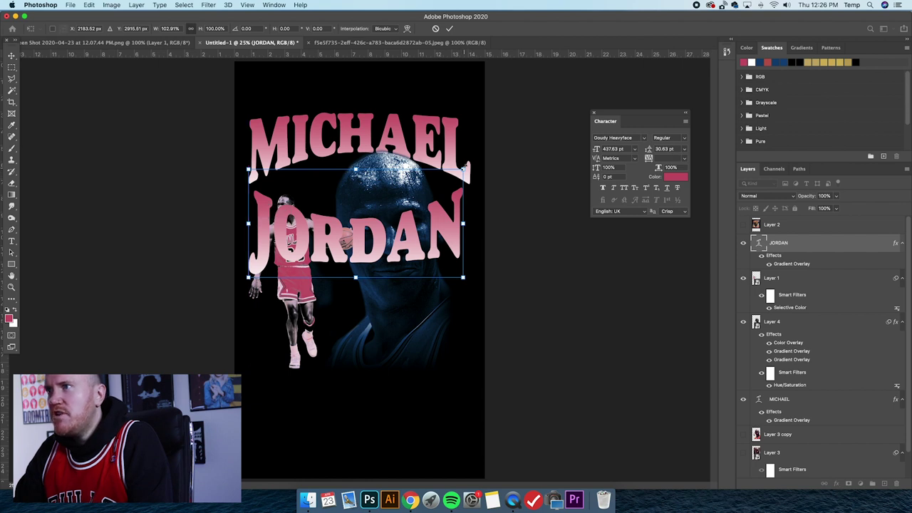
{"action": "left_click_drag", "start_coordinate": [462, 169], "coordinate": [458, 171]}
{"action": "left_click_drag", "start_coordinate": [466, 225], "coordinate": [455, 354]}
{"action": "key", "text": "Return"}
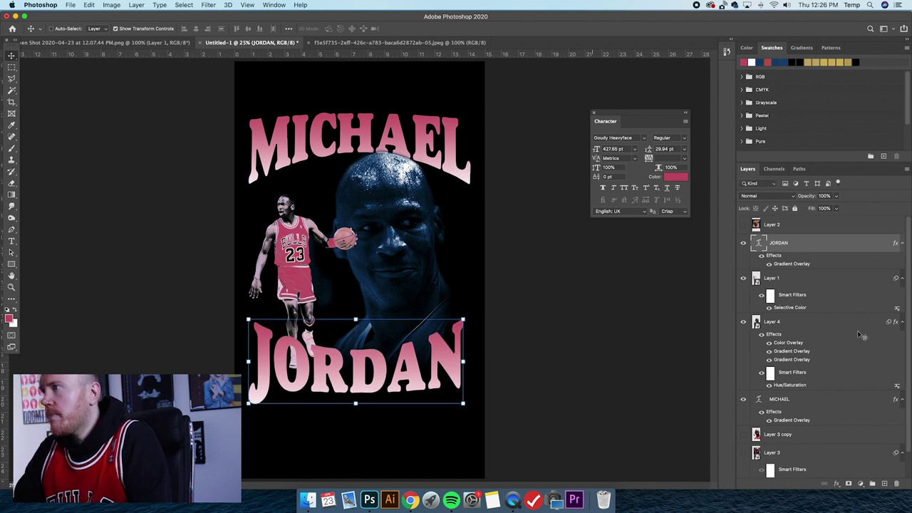
- Move the player cutout up between the two words and bring Layer 1 above the JORDAN layer
{"action": "left_click", "coordinate": [782, 284]}
{"action": "left_click_drag", "start_coordinate": [344, 257], "coordinate": [344, 238]}
{"action": "left_click_drag", "start_coordinate": [809, 283], "coordinate": [796, 234]}
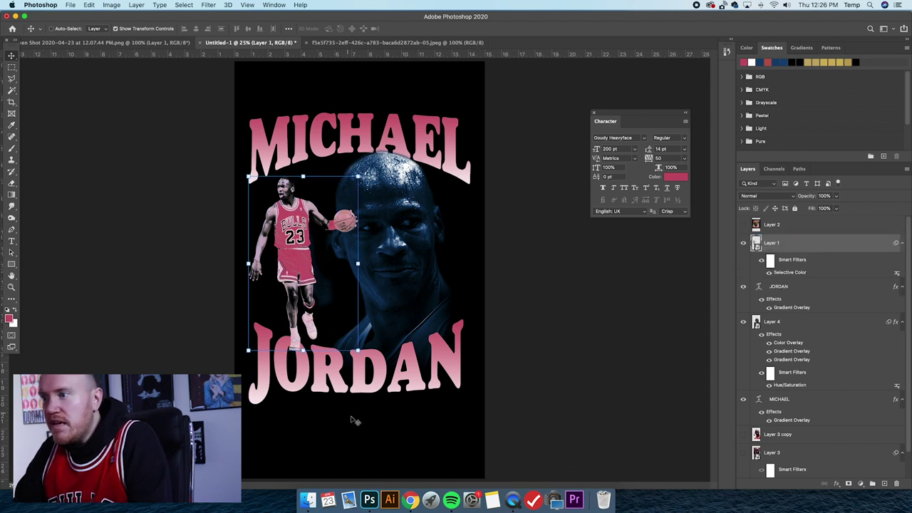
{"action": "right_click", "coordinate": [451, 500]}
{"action": "left_click", "coordinate": [460, 473]}
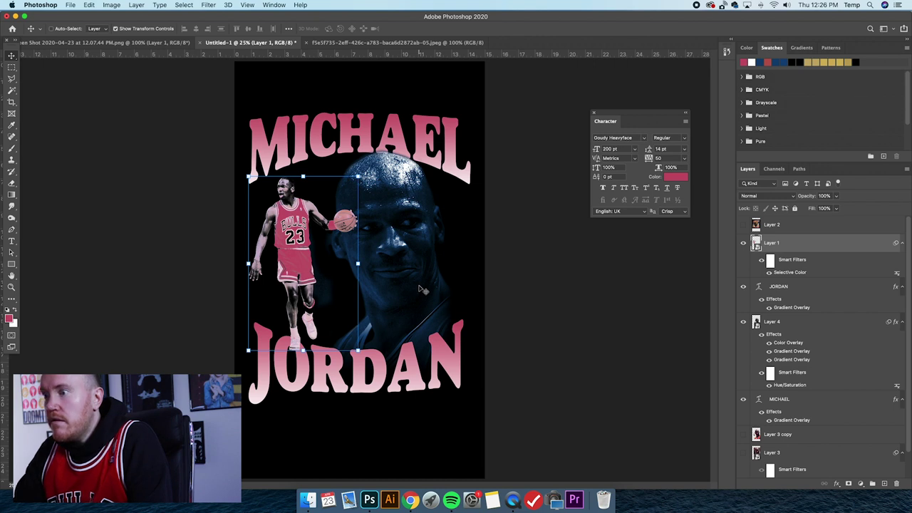
- Move the player cutout slightly up and toward the portrait, and enlarge it a little between the two words
{"action": "mouse_move", "coordinate": [320, 209]}
{"action": "left_mouse_down"}
{"action": "mouse_move", "coordinate": [200, 155]}
{"action": "mouse_move", "coordinate": [324, 200]}
{"action": "left_mouse_up"}
{"action": "key", "text": "super+t"}
{"action": "left_click_drag", "start_coordinate": [367, 150], "coordinate": [365, 165]}
{"action": "left_click_drag", "start_coordinate": [339, 193], "coordinate": [339, 191]}
{"action": "key", "text": "Return"}
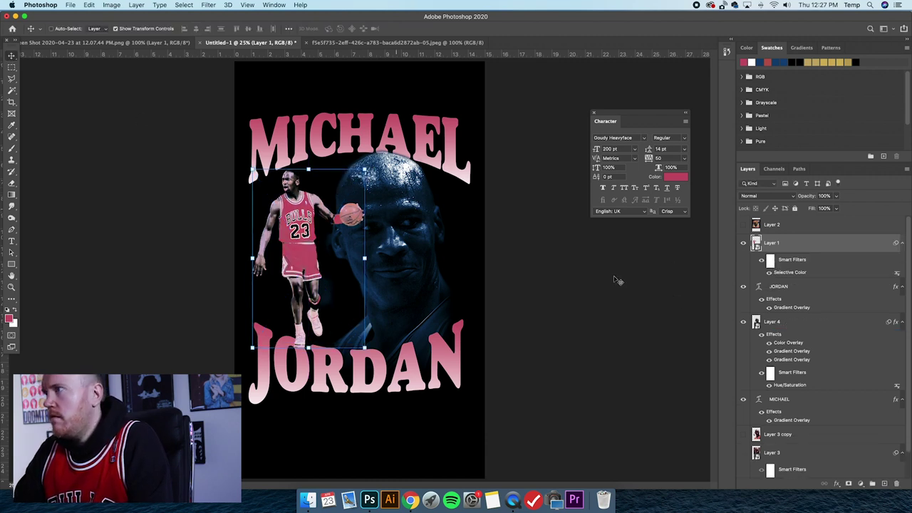
- Enlarge the blue portrait on Layer 4 and reposition it so the top of the head overlaps the MICHAEL lettering
{"action": "left_click", "coordinate": [784, 332]}
{"action": "left_click_drag", "start_coordinate": [422, 187], "coordinate": [406, 212]}
{"action": "left_click_drag", "start_coordinate": [312, 387], "coordinate": [290, 408]}
{"action": "left_click_drag", "start_coordinate": [424, 247], "coordinate": [423, 237]}
{"action": "left_click", "coordinate": [11, 55]}
{"action": "left_click", "coordinate": [116, 30]}
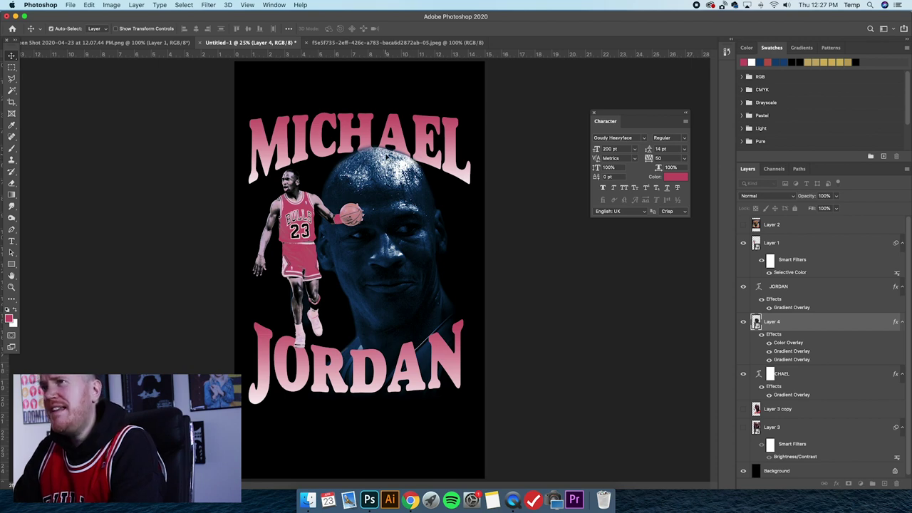
- Duplicate the Layer 4 portrait and rasterize Layer 4 copy
{"action": "scroll", "coordinate": [385, 154], "scroll_direction": "up", "scroll_amount": 6}
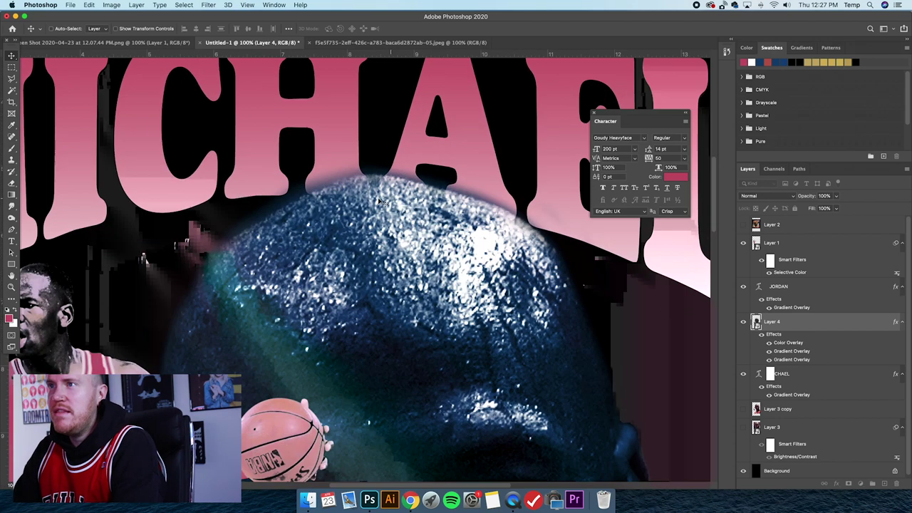
{"action": "scroll", "coordinate": [331, 201], "scroll_direction": "left", "scroll_amount": 3}
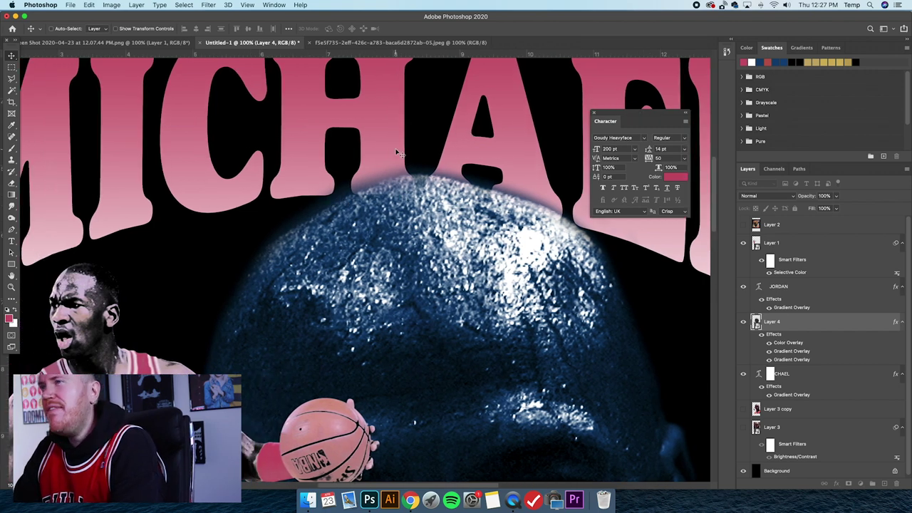
{"action": "scroll", "coordinate": [536, 204], "scroll_direction": "right", "scroll_amount": 2}
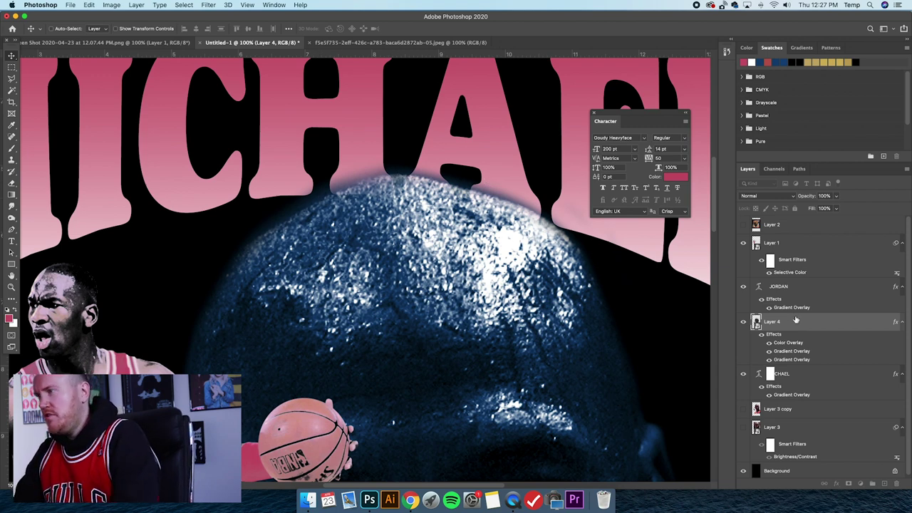
{"action": "key", "text": "super+j"}
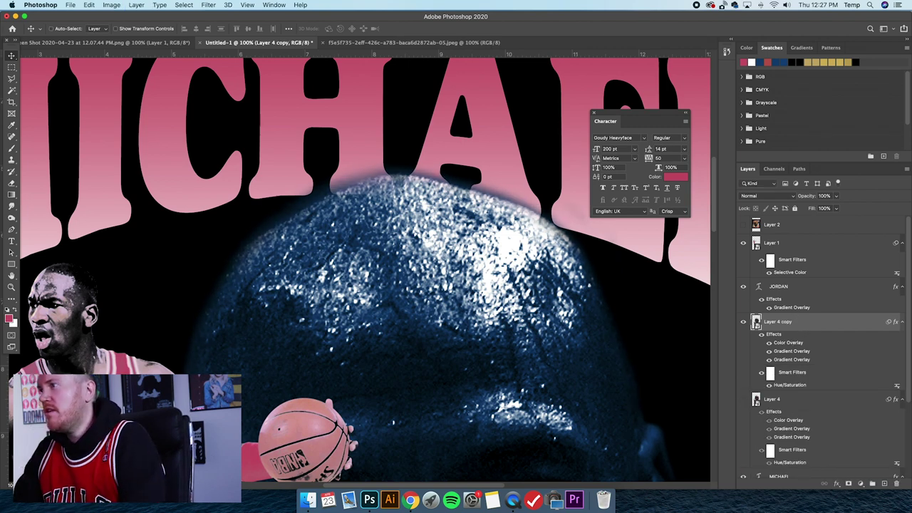
{"action": "right_click", "coordinate": [786, 325]}
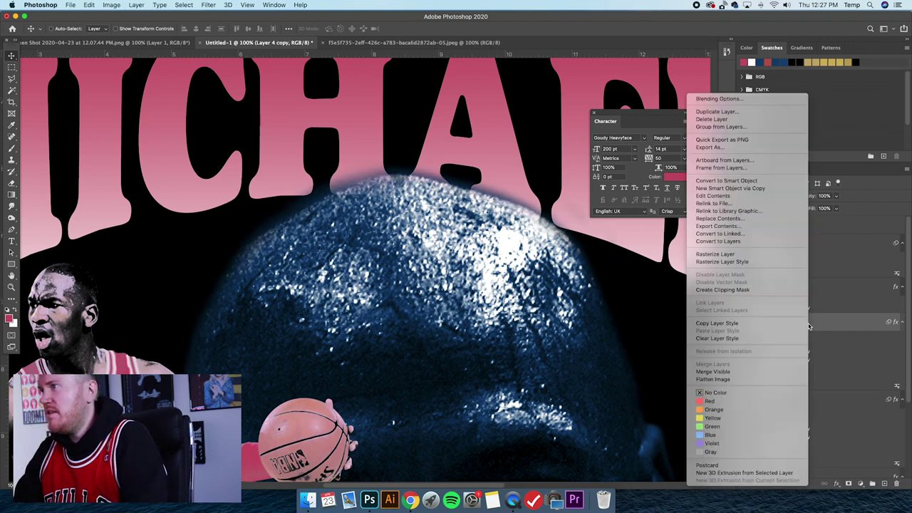
{"action": "left_click", "coordinate": [749, 255]}
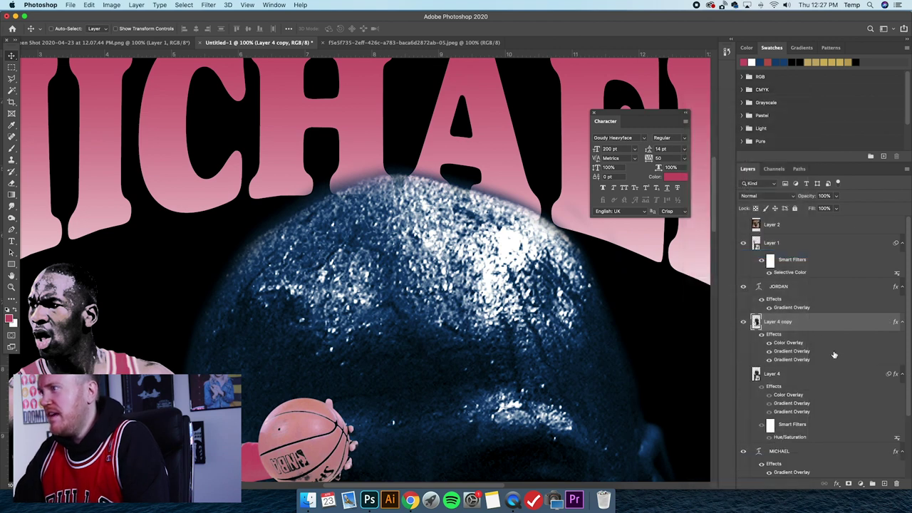
- Erase the blurry edge of the head where it meets the H of MICHAEL, using a hard 83 px eraser on Layer 4 copy
{"action": "scroll", "coordinate": [448, 251], "scroll_direction": "up", "scroll_amount": 2}
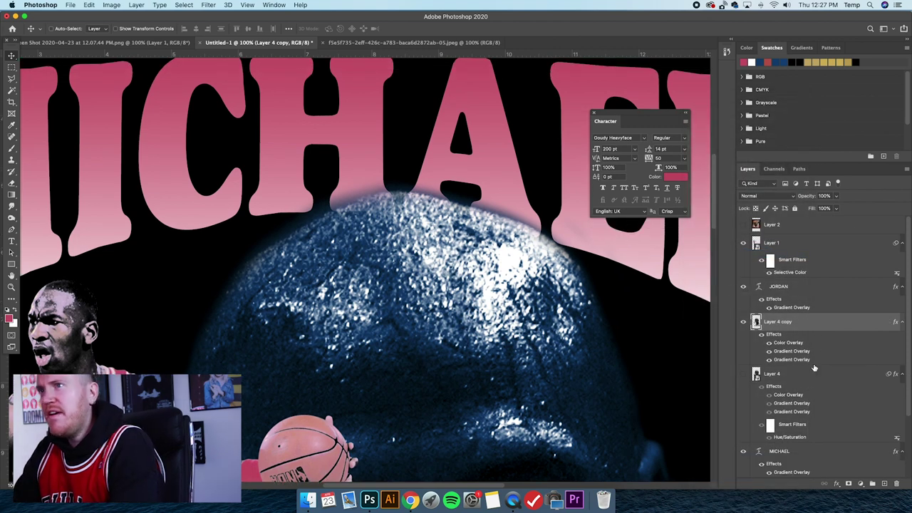
{"action": "key", "text": "super+="}
{"action": "left_click", "coordinate": [10, 184]}
{"action": "key", "text": "super+-"}
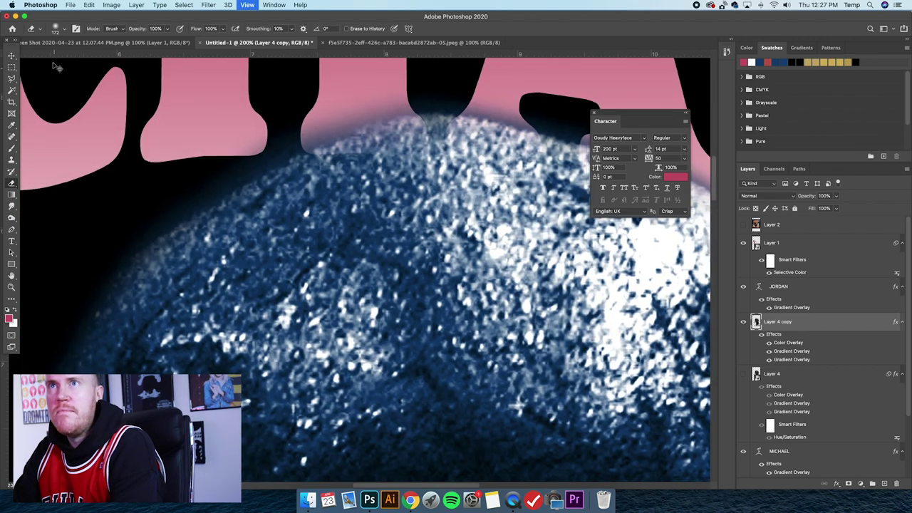
{"action": "left_click", "coordinate": [61, 31]}
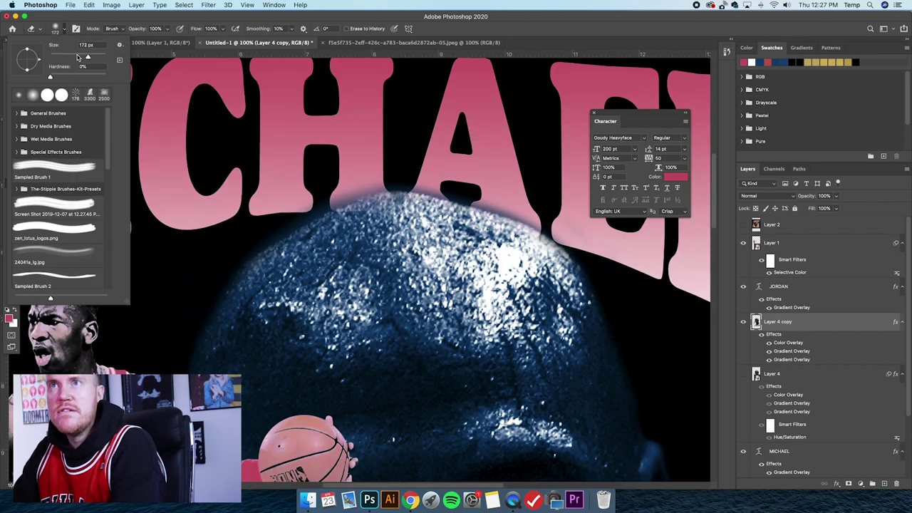
{"action": "scroll", "coordinate": [78, 58], "scroll_direction": "up", "scroll_amount": 2}
{"action": "left_click_drag", "start_coordinate": [65, 77], "coordinate": [151, 81]}
{"action": "left_click_drag", "start_coordinate": [67, 57], "coordinate": [72, 56]}
{"action": "key", "text": "Return"}
{"action": "key", "text": "super+plus"}
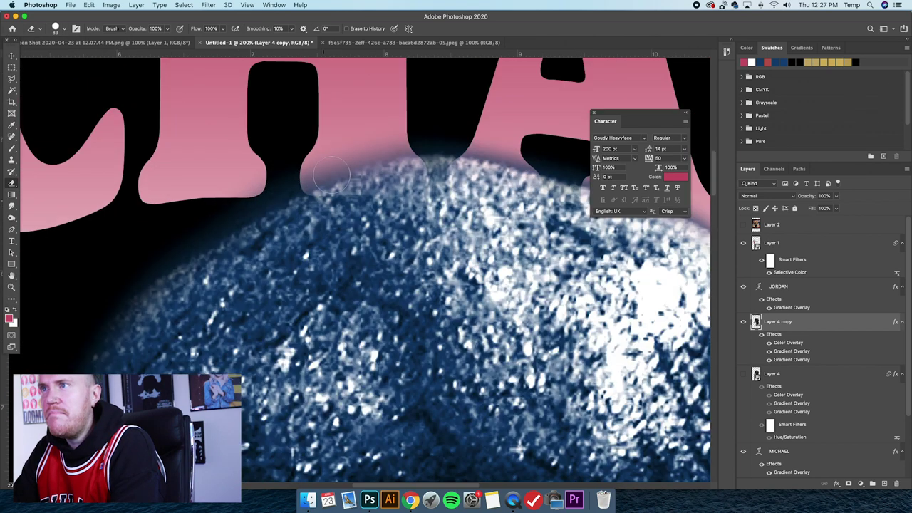
{"action": "left_click_drag", "start_coordinate": [291, 170], "coordinate": [346, 164]}
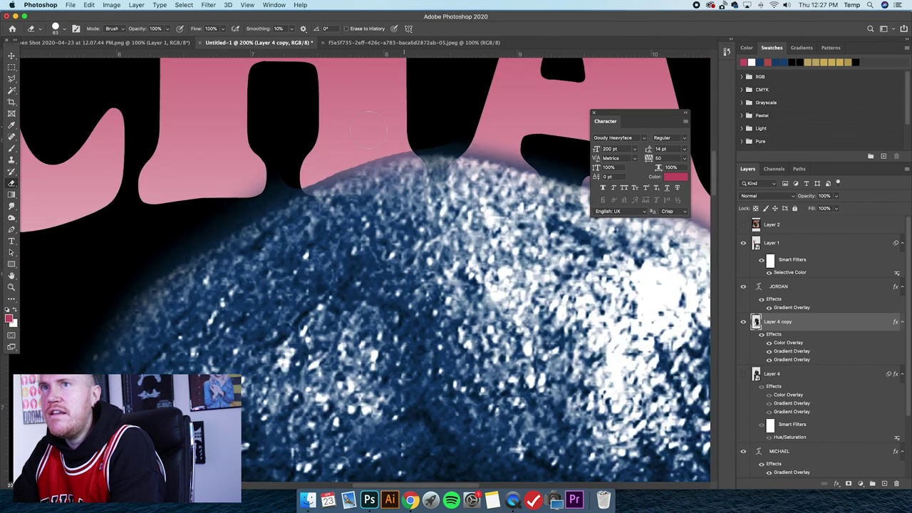
{"action": "left_click", "coordinate": [11, 79]}
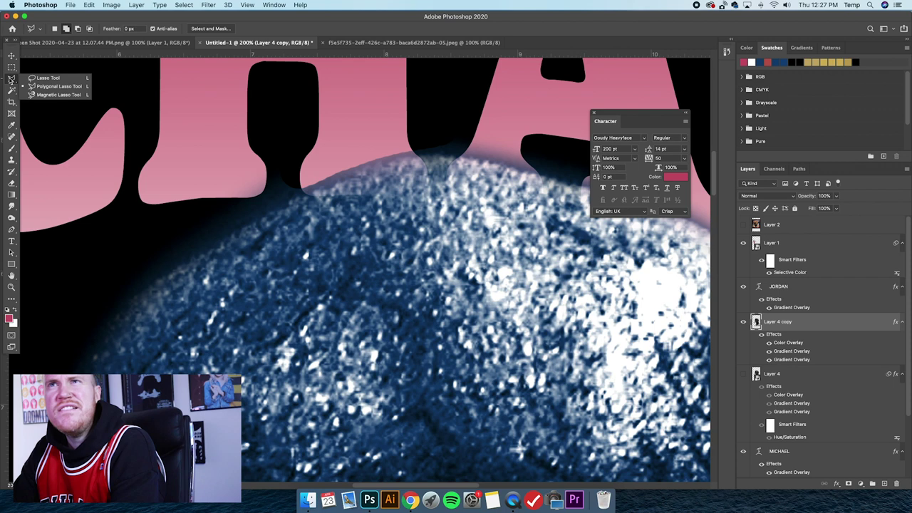
{"action": "left_click", "coordinate": [50, 86]}
{"action": "left_click", "coordinate": [66, 258]}
{"action": "left_click", "coordinate": [133, 291]}
{"action": "scroll", "coordinate": [186, 259], "scroll_direction": "up", "scroll_amount": 1}
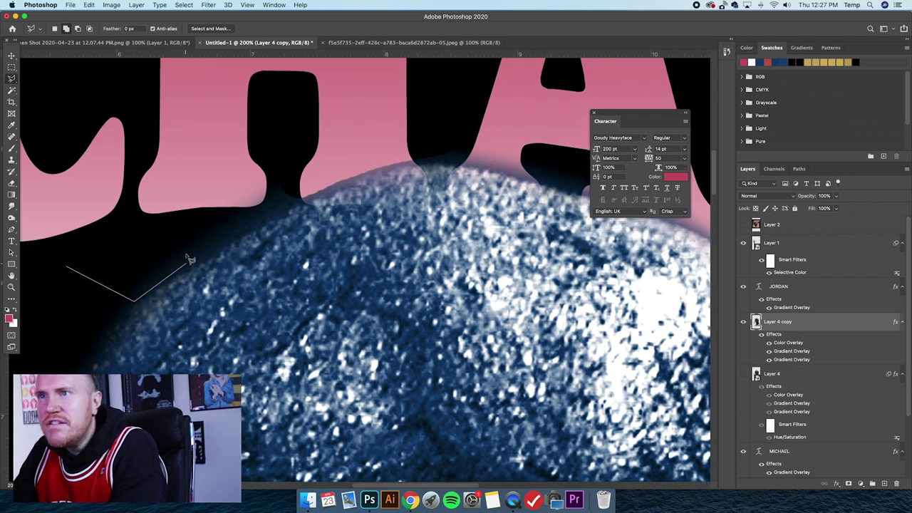
{"action": "key", "text": "Escape"}
- Outline the blurry fringe along the top of the head with the Polygonal Lasso, delete it from Layer 4 copy, and deselect
{"action": "left_click", "coordinate": [103, 281]}
{"action": "left_click", "coordinate": [141, 298]}
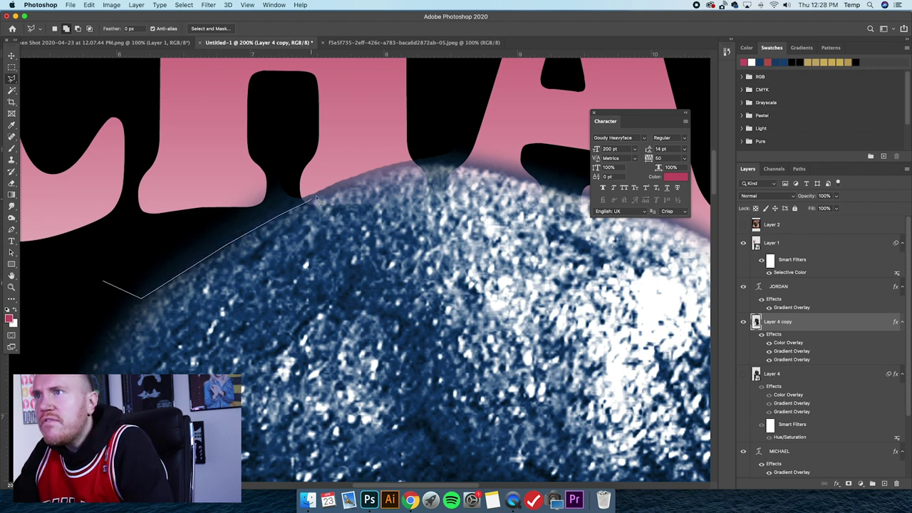
{"action": "left_click", "coordinate": [356, 183]}
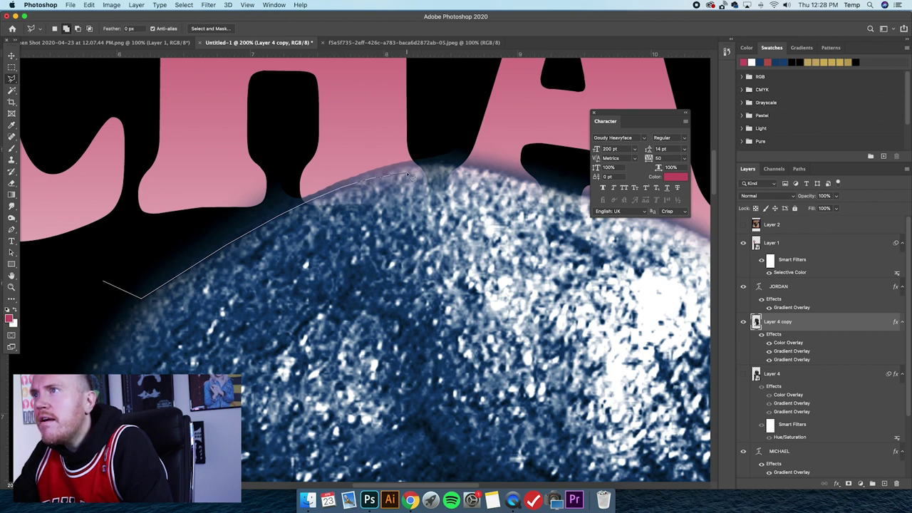
{"action": "scroll", "coordinate": [410, 174], "scroll_direction": "right", "scroll_amount": 5}
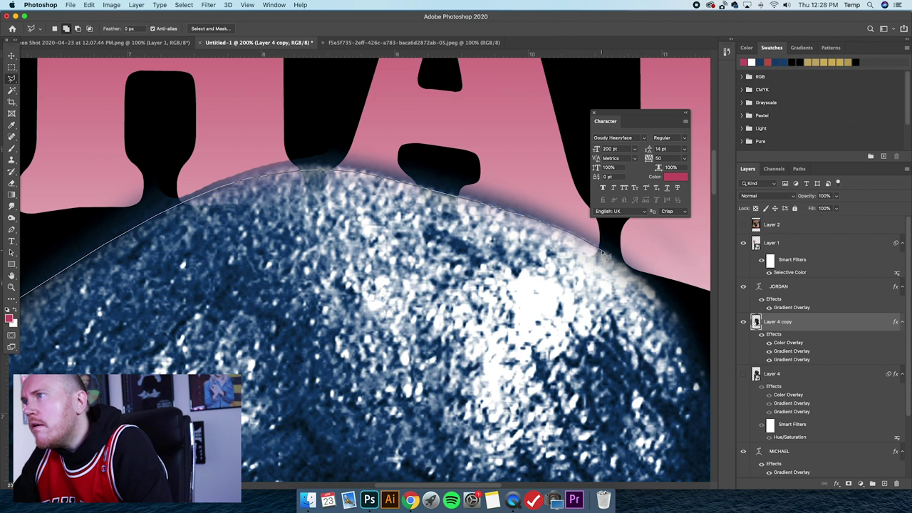
{"action": "left_click", "coordinate": [663, 290]}
{"action": "left_click", "coordinate": [695, 230]}
{"action": "left_click", "coordinate": [589, 88]}
{"action": "scroll", "coordinate": [246, 102], "scroll_direction": "left", "scroll_amount": 3}
{"action": "left_click", "coordinate": [232, 121]}
{"action": "left_click", "coordinate": [103, 280]}
{"action": "left_click", "coordinate": [142, 298]}
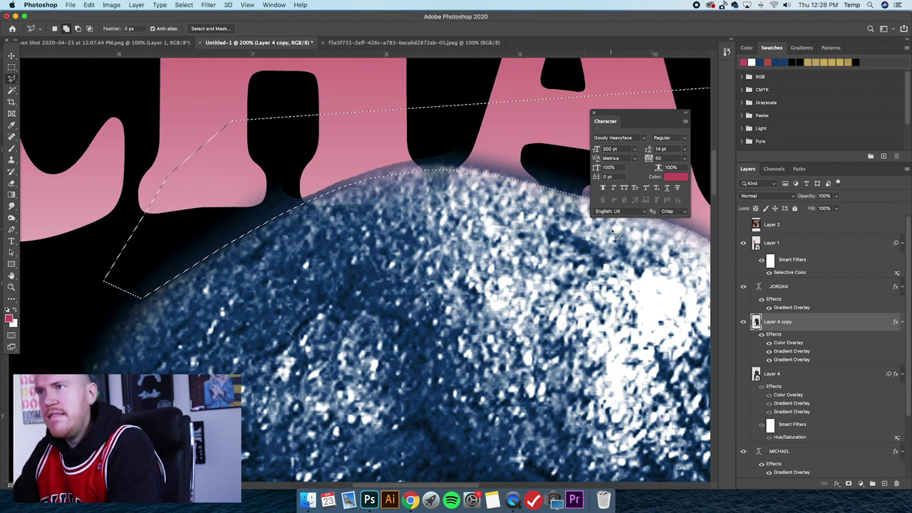
{"action": "key", "text": "BackSpace"}
{"action": "right_click", "coordinate": [453, 214]}
{"action": "left_click", "coordinate": [476, 221]}
{"action": "key", "text": "super+minus"}
{"action": "key", "text": "super+minus"}
{"action": "key", "text": "super+minus"}
{"action": "key", "text": "super+minus"}
{"action": "key", "text": "super+minus"}
{"action": "key", "text": "super+minus"}
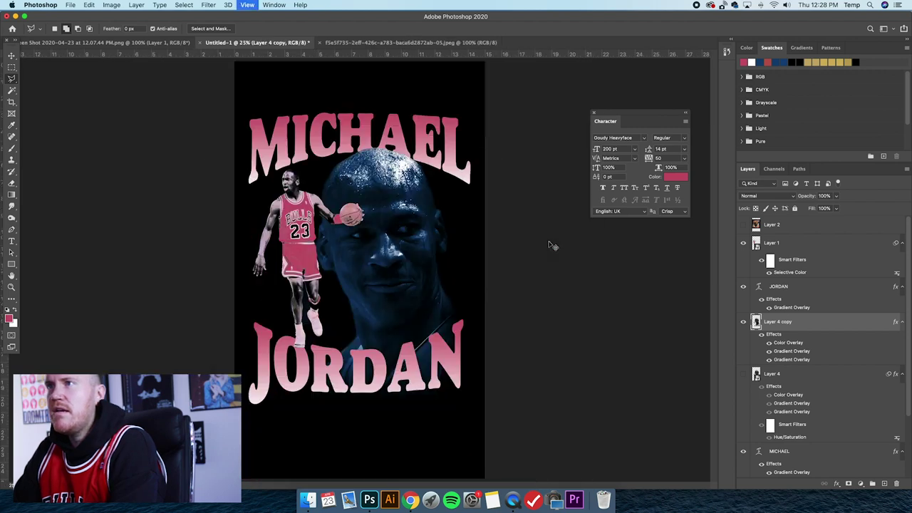
- Nudge the MICHAEL text up slightly above the portrait
{"action": "key", "text": "super+plus"}
{"action": "key", "text": "v"}
{"action": "left_click", "coordinate": [792, 449]}
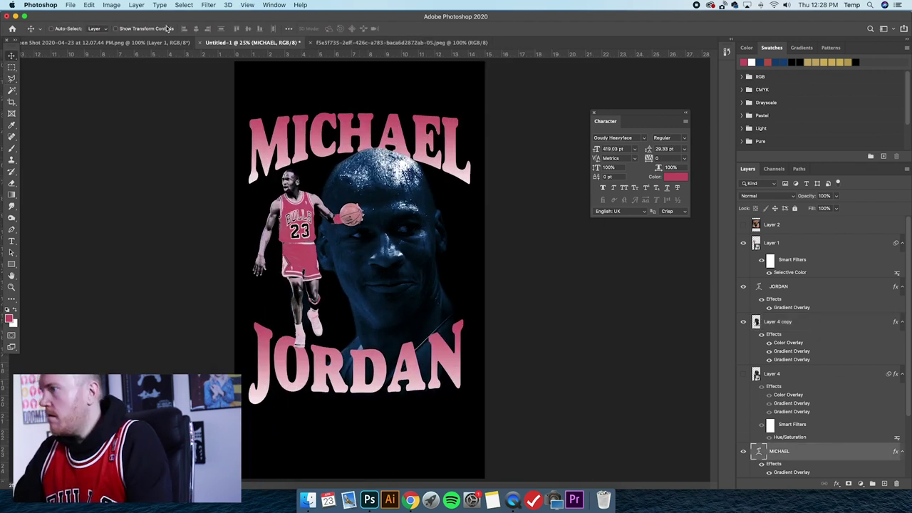
{"action": "key", "text": "shift+Up"}
{"action": "key", "text": "shift+Up"}
{"action": "key", "text": "shift+Up"}
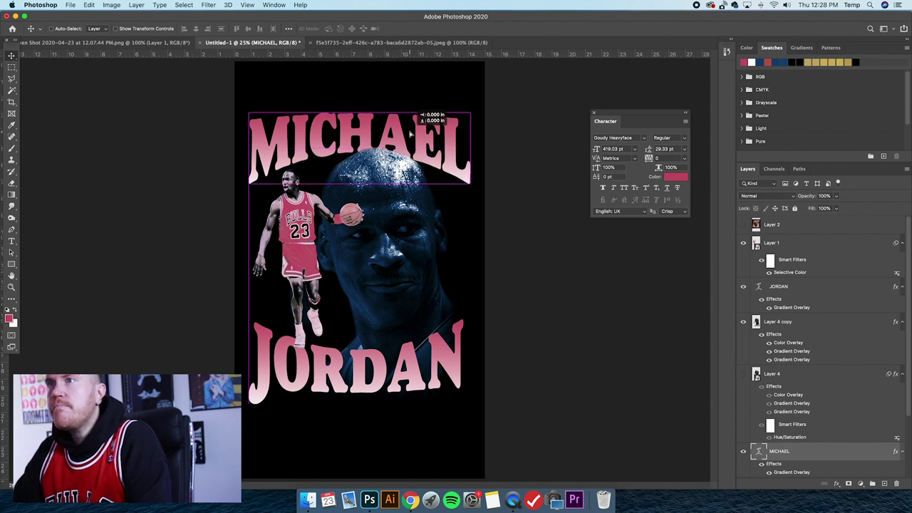
{"action": "key", "text": "shift+Down"}
{"action": "key", "text": "shift+Down"}
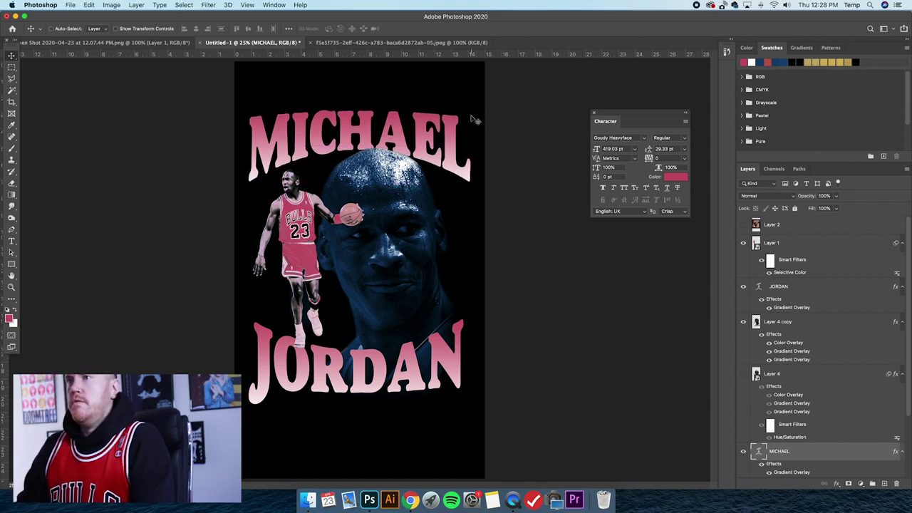
- Try raising the JORDAN text slightly, and return it to its original position
{"action": "scroll", "coordinate": [827, 371], "scroll_direction": "down", "scroll_amount": 3}
{"action": "scroll", "coordinate": [826, 373], "scroll_direction": "up", "scroll_amount": 3}
{"action": "left_click", "coordinate": [803, 292]}
{"action": "key", "text": "shift+Up"}
{"action": "key", "text": "shift+Up"}
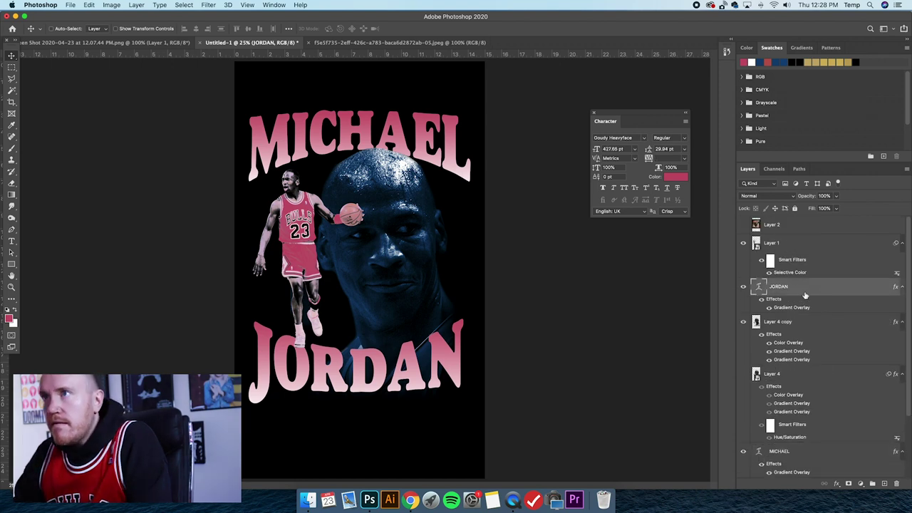
{"action": "key", "text": "Up"}
{"action": "key", "text": "Up"}
{"action": "key", "text": "Up"}
{"action": "key", "text": "Up"}
{"action": "key", "text": "Down"}
{"action": "key", "text": "Down"}
{"action": "key", "text": "Down"}
{"action": "key", "text": "Down"}
{"action": "key", "text": "Down"}
{"action": "key", "text": "Down"}
{"action": "key", "text": "Down"}
{"action": "key", "text": "Down"}
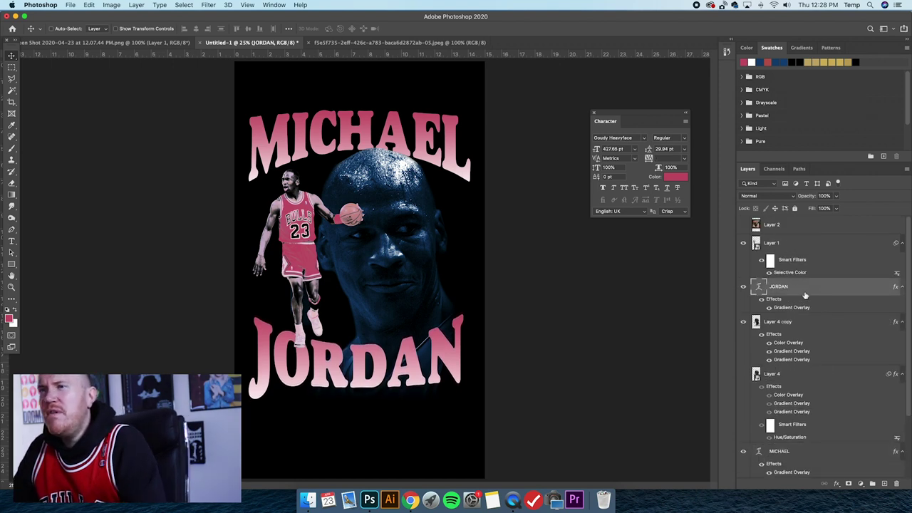
{"action": "key", "text": "Down"}
{"action": "key", "text": "Up"}
{"action": "key", "text": "Down"}
{"action": "key", "text": "Up"}
{"action": "key", "text": "Up"}
{"action": "key", "text": "Down"}
{"action": "key", "text": "Up"}
{"action": "key", "text": "Down"}
{"action": "key", "text": "Up"}
{"action": "key", "text": "Down"}
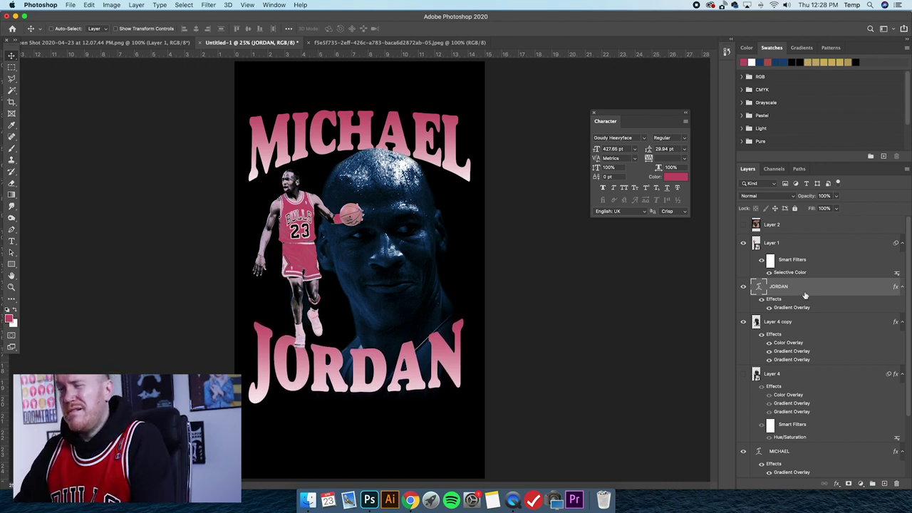
{"action": "key", "text": "Down"}
{"action": "key", "text": "Down"}
{"action": "key", "text": "Down"}
{"action": "key", "text": "Down"}
{"action": "key", "text": "Up"}
{"action": "key", "text": "Up"}
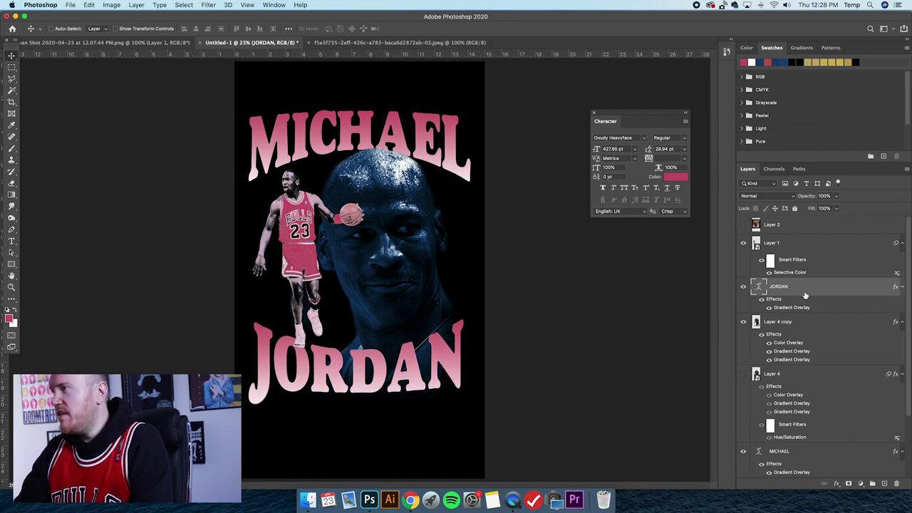
- Nudge the player cutout on Layer 1 slightly to the left
{"action": "left_click", "coordinate": [792, 245]}
{"action": "key", "text": "Left"}
{"action": "key", "text": "Left"}
{"action": "key", "text": "Left"}
{"action": "key", "text": "Left"}
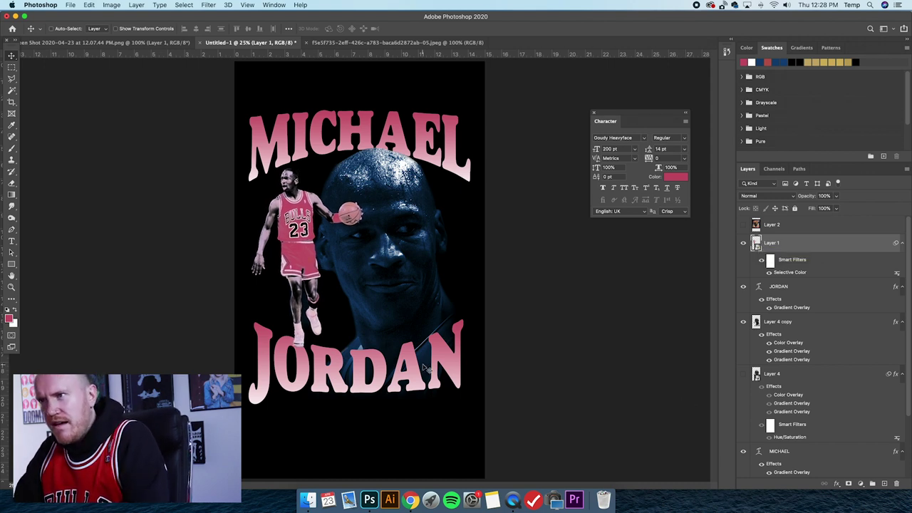
- Set the scale of Layer 4 copy's upper Gradient Overlay to 53% and shift its gradient upward over the portrait's lower part
{"action": "scroll", "coordinate": [821, 404], "scroll_direction": "down", "scroll_amount": 3}
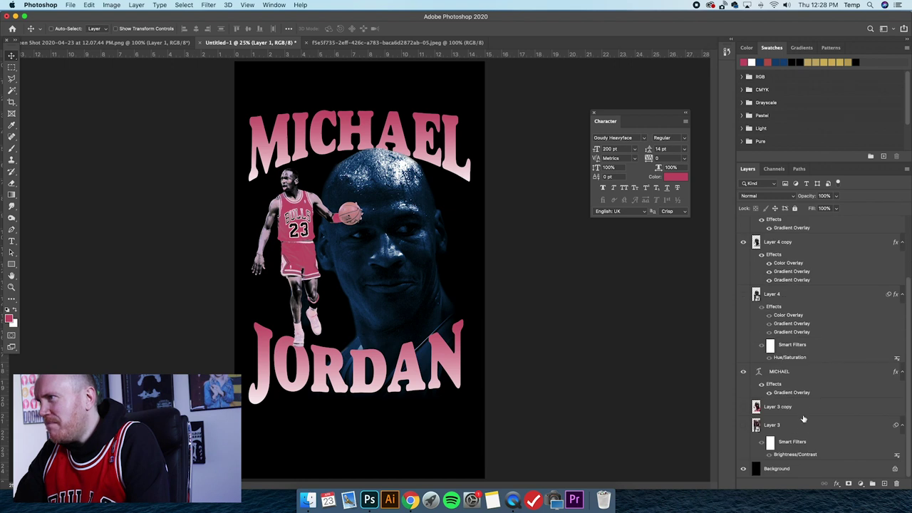
{"action": "double_click", "coordinate": [816, 253]}
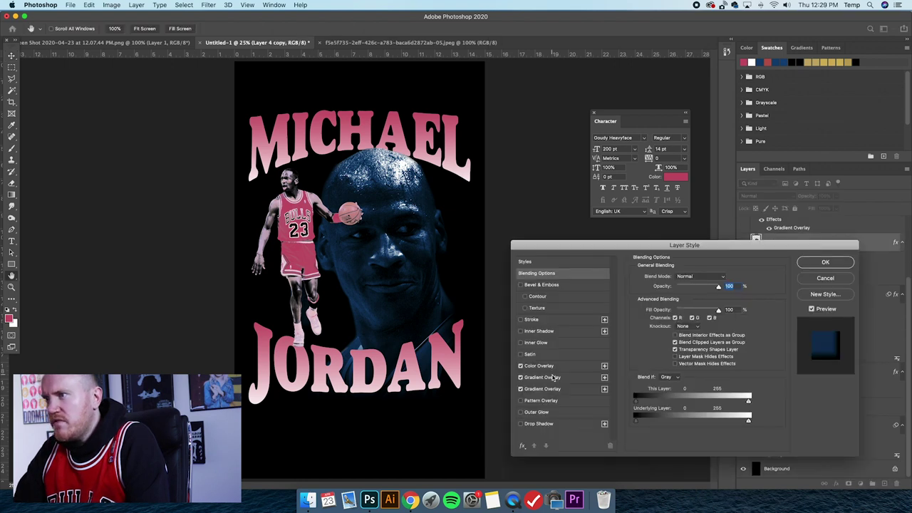
{"action": "left_click", "coordinate": [522, 379]}
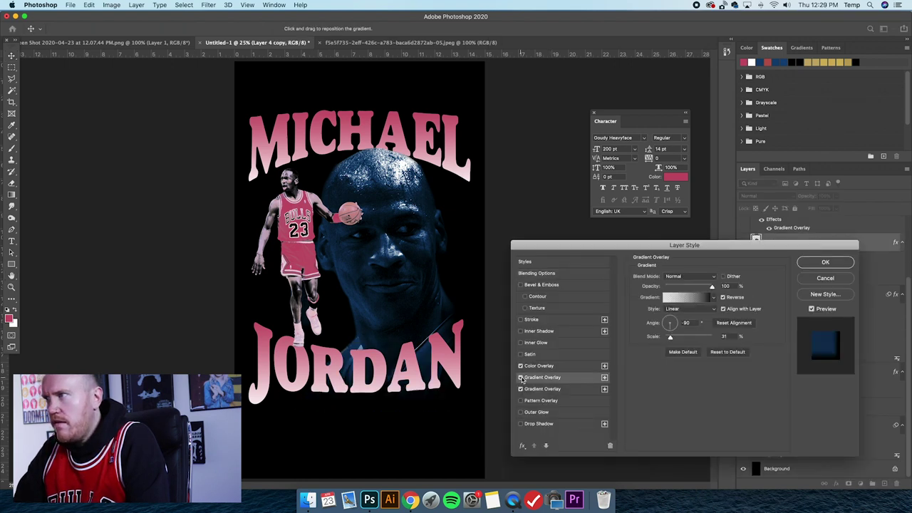
{"action": "left_click", "coordinate": [676, 337]}
{"action": "left_click_drag", "start_coordinate": [425, 351], "coordinate": [425, 336]}
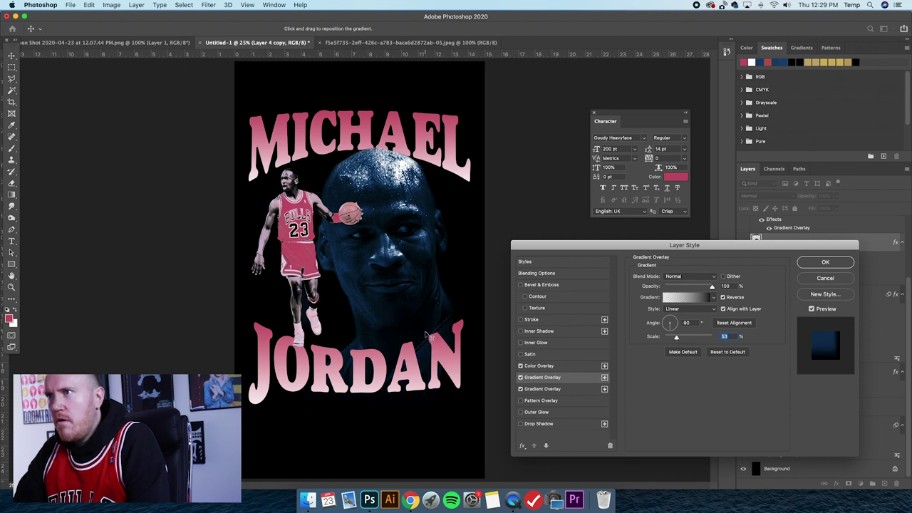
{"action": "left_click", "coordinate": [825, 262]}
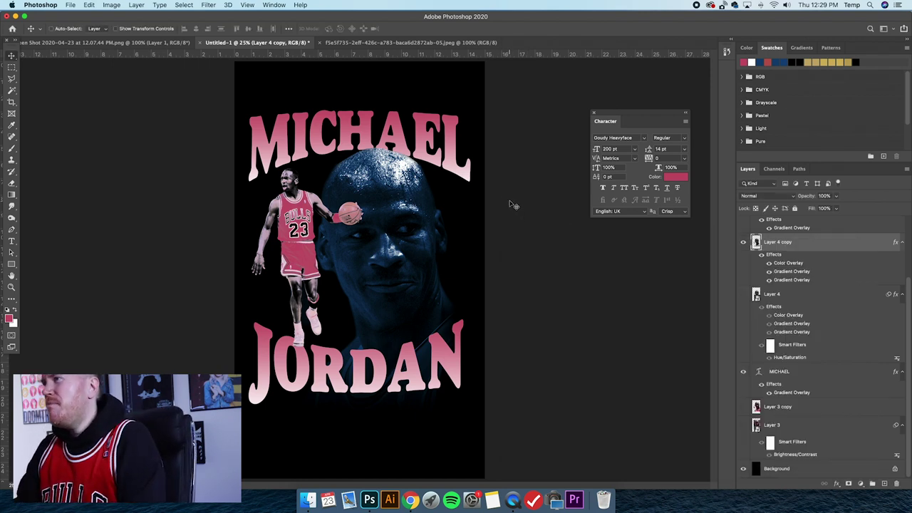
- Show the reference T-shirt on Layer 2 to compare it with the design, and hide it again
{"action": "scroll", "coordinate": [755, 235], "scroll_direction": "up", "scroll_amount": 3}
{"action": "left_click", "coordinate": [743, 224]}
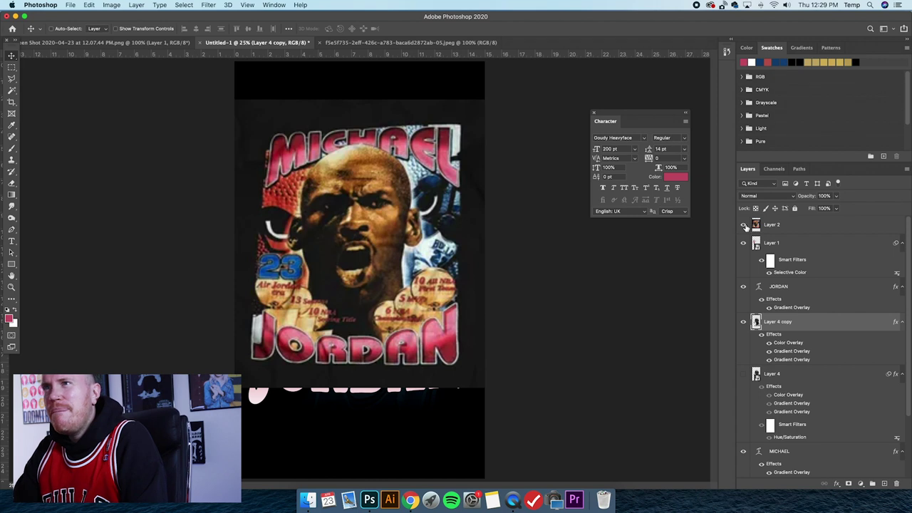
{"action": "left_click", "coordinate": [743, 225]}
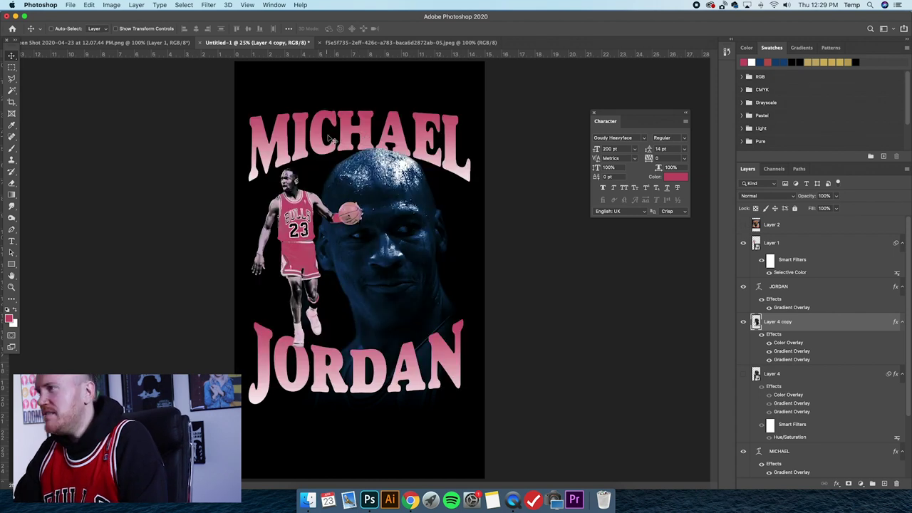
- Add a white 10 px outside stroke to the JORDAN text layer
{"action": "double_click", "coordinate": [817, 292]}
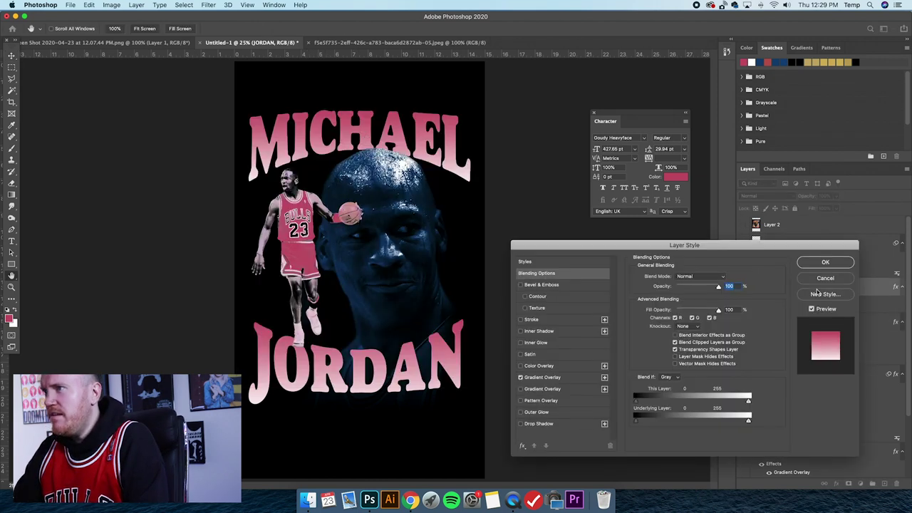
{"action": "left_click", "coordinate": [553, 321]}
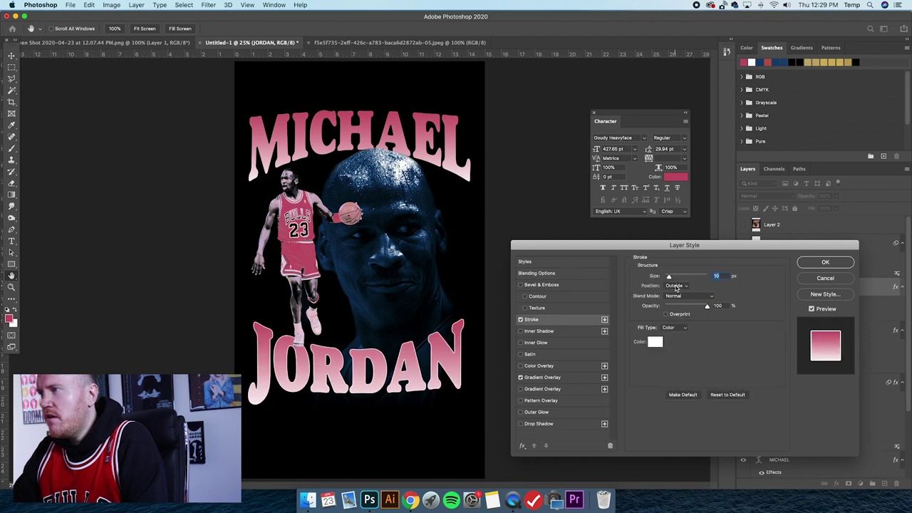
{"action": "left_click", "coordinate": [676, 287]}
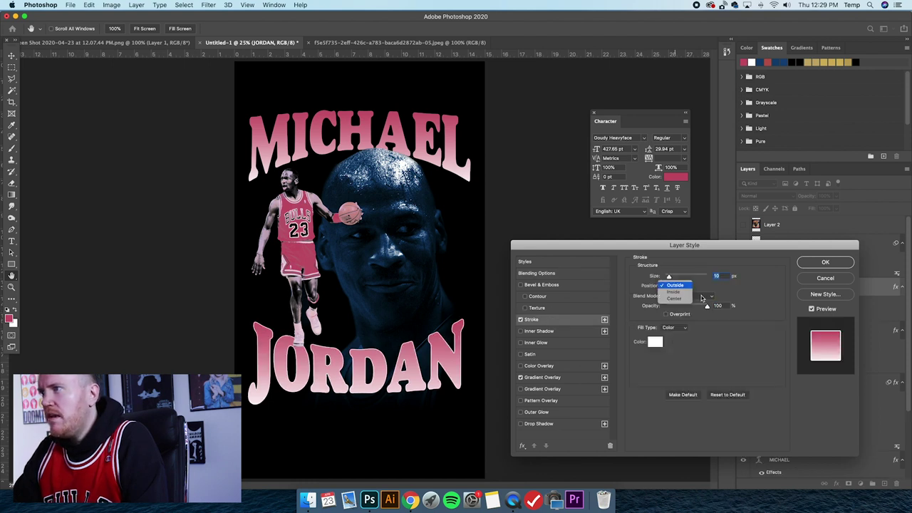
{"action": "left_click", "coordinate": [679, 286]}
- Try several Fuller - Modern Bootleg Vol 1 style presets on the JORDAN text and apply Modern Bootleg 01
{"action": "left_click", "coordinate": [551, 264]}
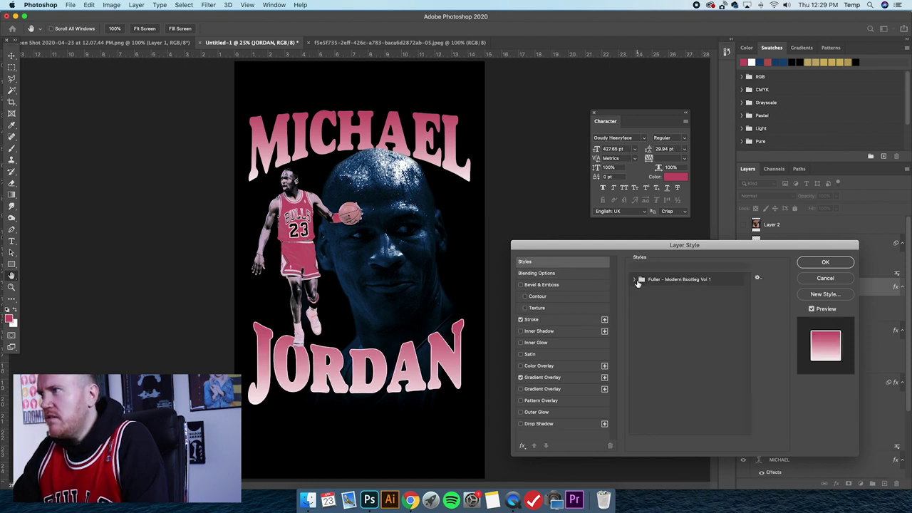
{"action": "left_click", "coordinate": [635, 279]}
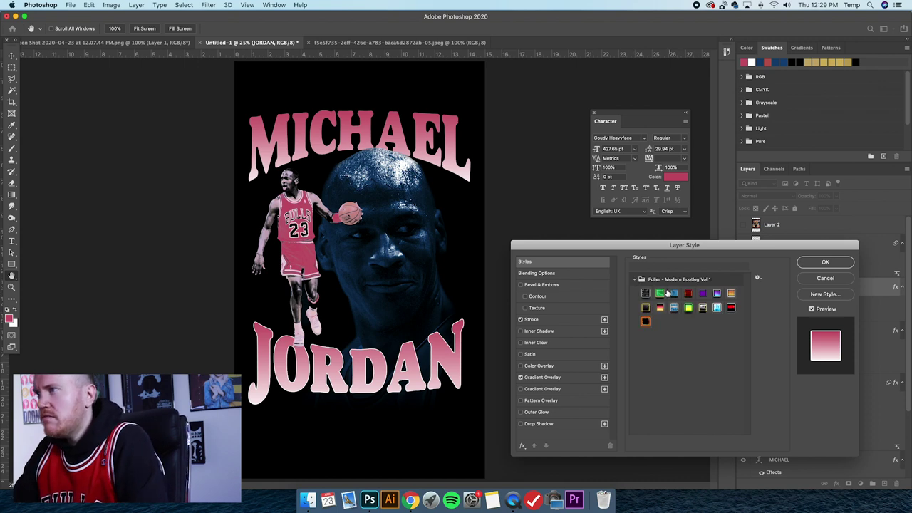
{"action": "left_click", "coordinate": [688, 293]}
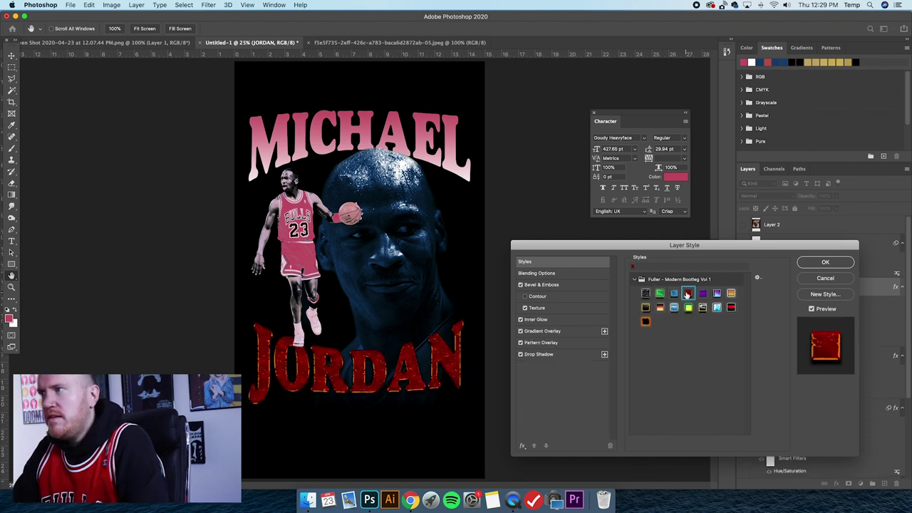
{"action": "left_click", "coordinate": [646, 293]}
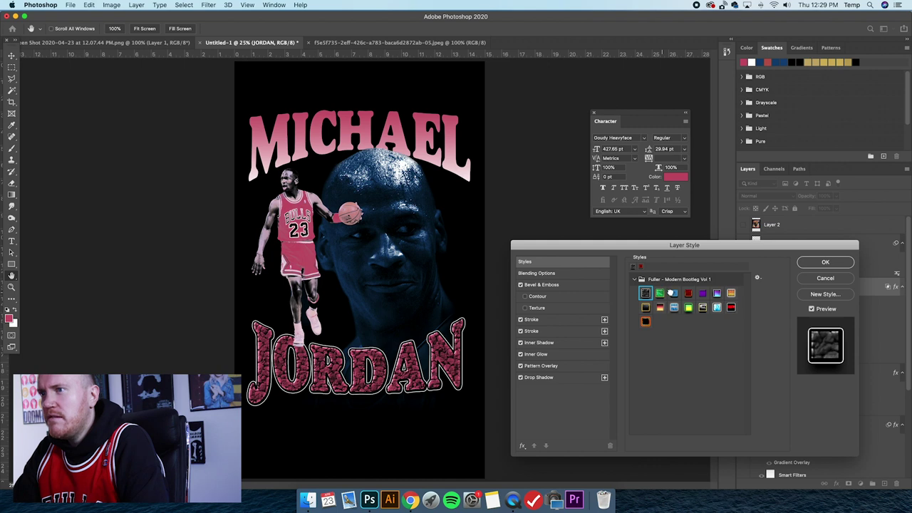
{"action": "left_click", "coordinate": [660, 293]}
{"action": "left_click", "coordinate": [645, 292]}
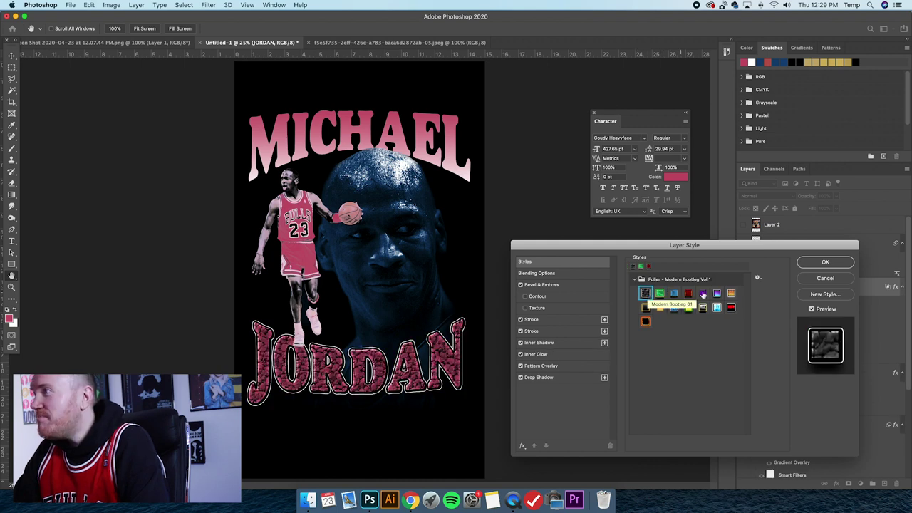
{"action": "left_click", "coordinate": [820, 263]}
{"action": "scroll", "coordinate": [809, 348], "scroll_direction": "down", "scroll_amount": 5}
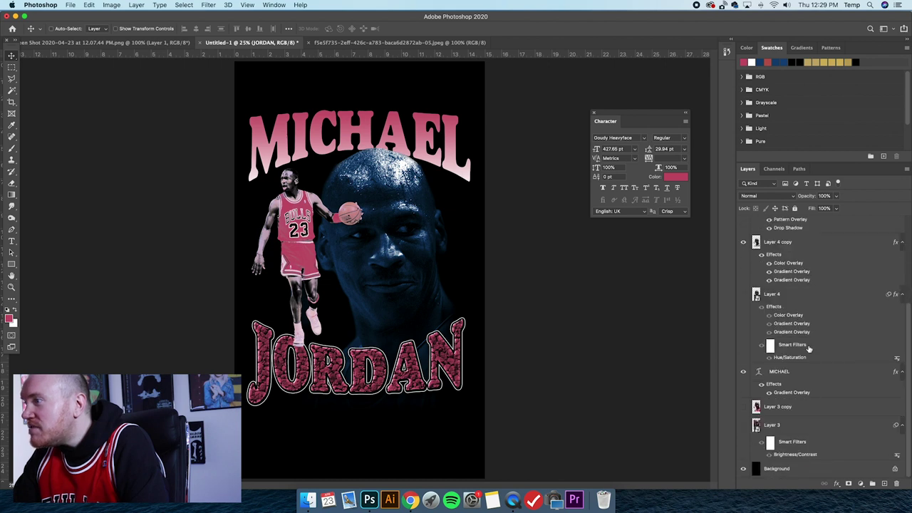
- Give the MICHAEL text the same Modern Bootleg 01 textured style as JORDAN
{"action": "double_click", "coordinate": [820, 384]}
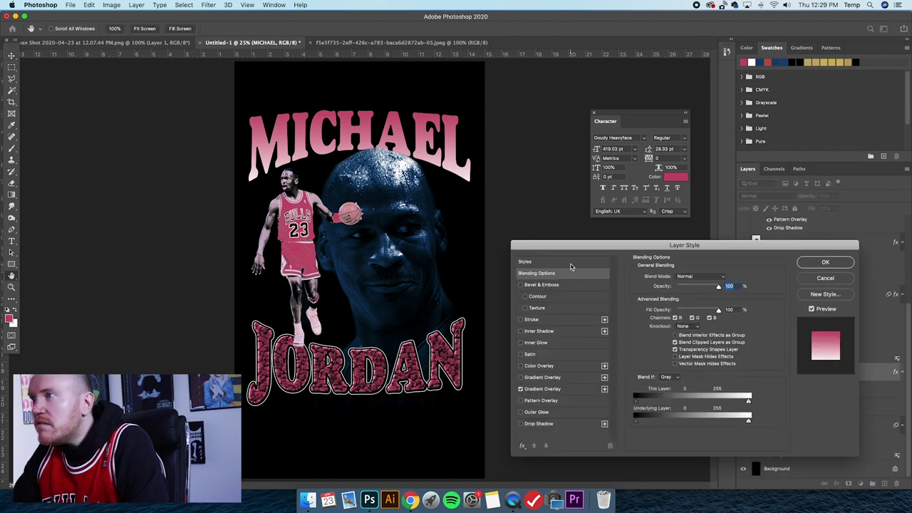
{"action": "left_click", "coordinate": [571, 264]}
{"action": "left_click", "coordinate": [635, 279]}
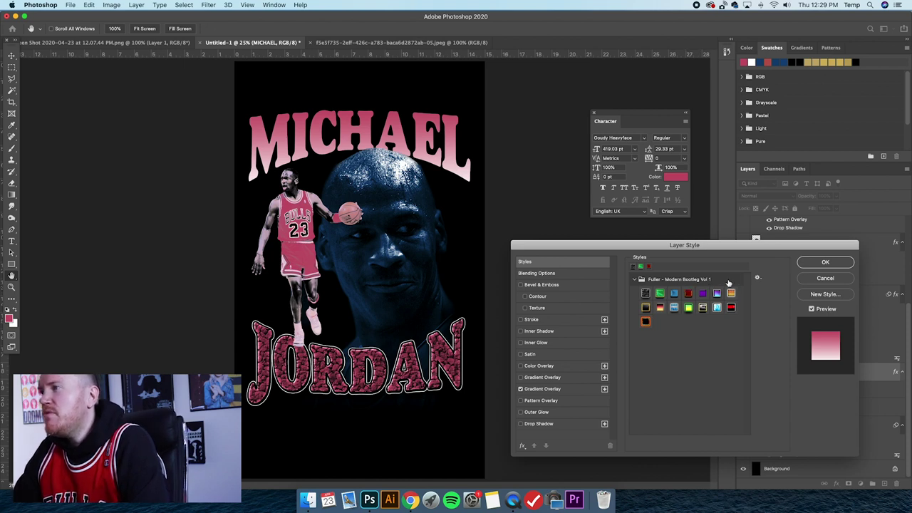
{"action": "left_click_drag", "start_coordinate": [681, 246], "coordinate": [670, 240]}
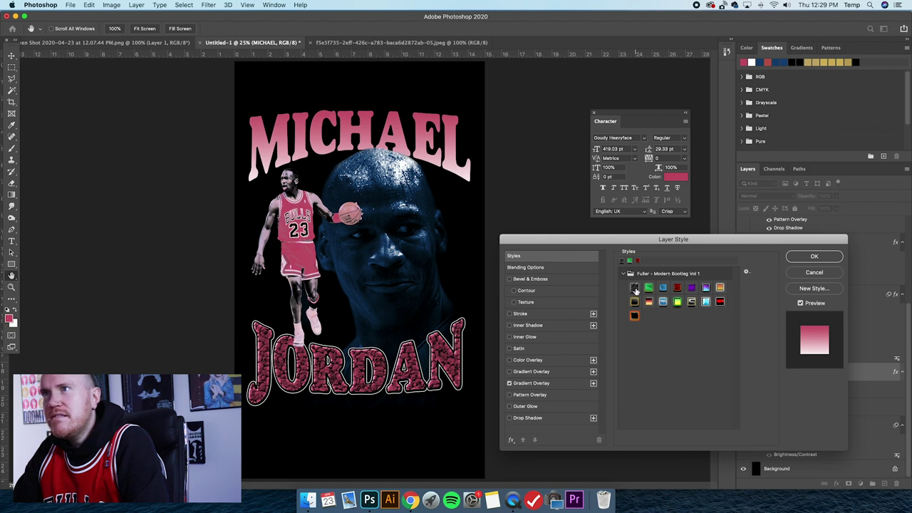
{"action": "left_click", "coordinate": [634, 288]}
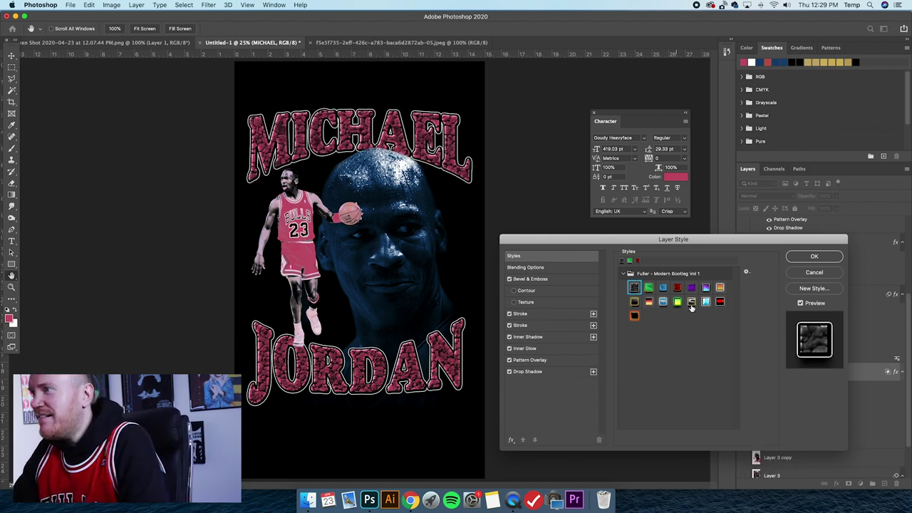
- Try the other Modern Bootleg presets on the MICHAEL text and choose the dark style with the yellow glow
{"action": "left_click", "coordinate": [648, 287]}
{"action": "left_click", "coordinate": [662, 287]}
{"action": "left_click", "coordinate": [676, 287]}
{"action": "left_click", "coordinate": [691, 287]}
{"action": "left_click", "coordinate": [705, 287]}
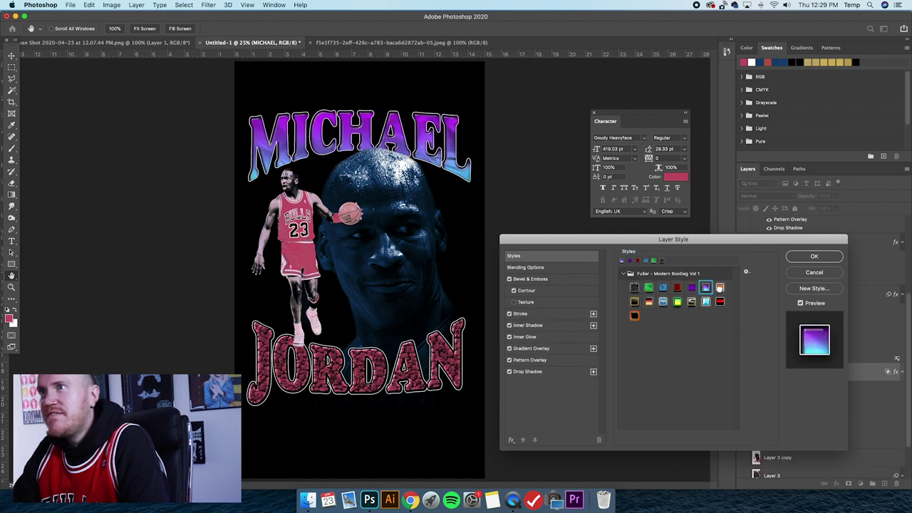
{"action": "left_click", "coordinate": [720, 287]}
{"action": "left_click", "coordinate": [635, 302]}
{"action": "left_click", "coordinate": [649, 303]}
{"action": "left_click", "coordinate": [634, 303]}
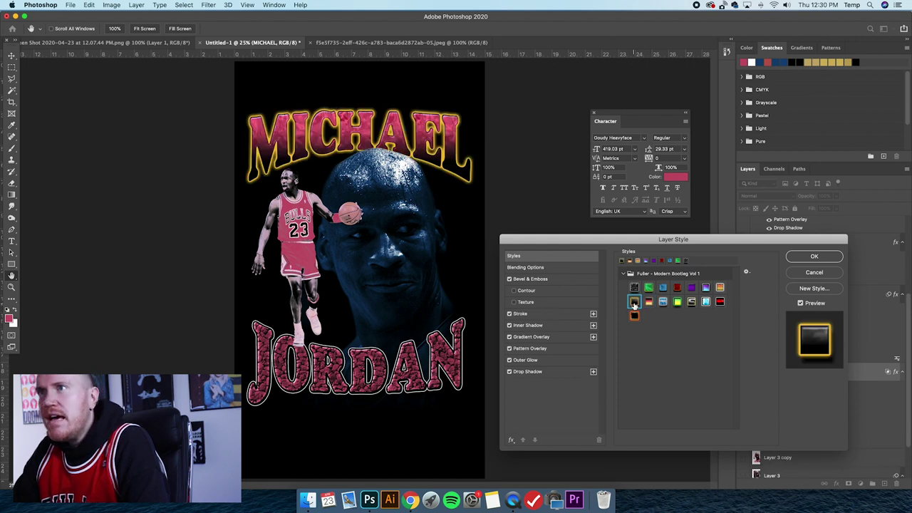
- Recolour MICHAEL's Outer Glow to pale pink e4c6d0, sampled from the player's shoe
{"action": "left_click", "coordinate": [545, 361]}
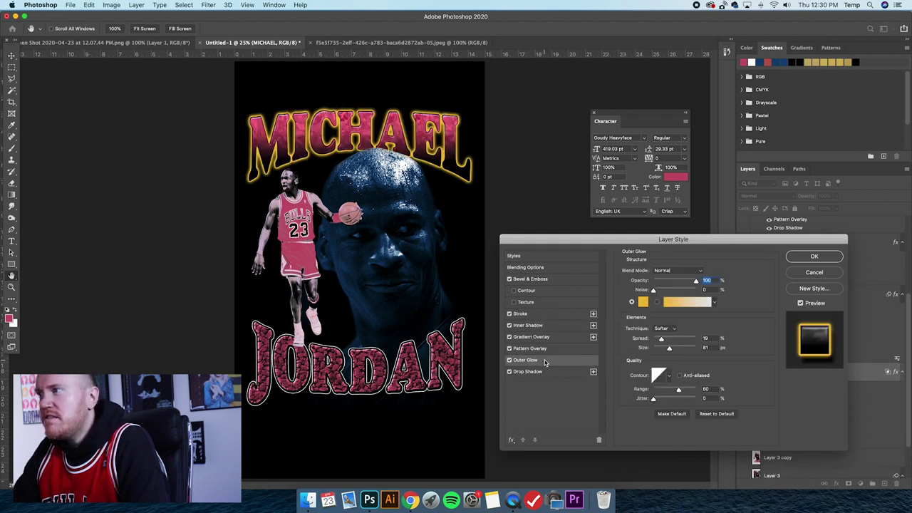
{"action": "left_click", "coordinate": [644, 302]}
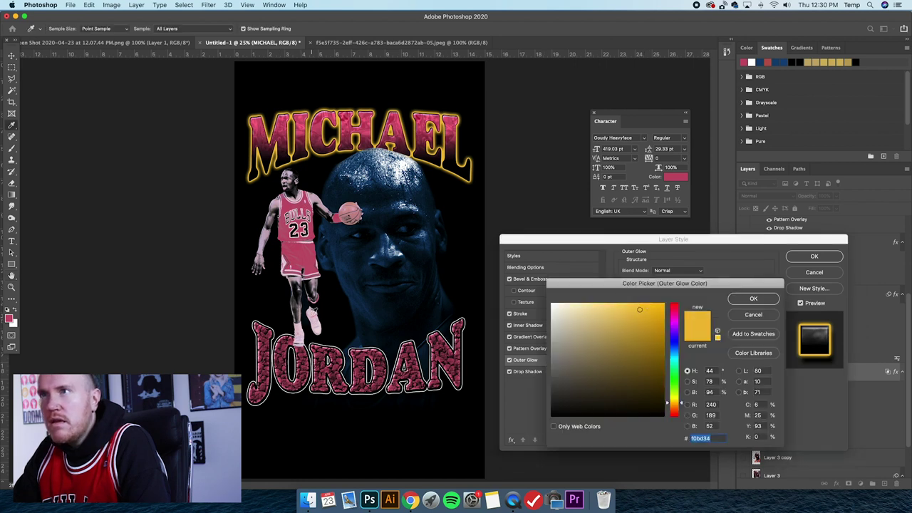
{"action": "left_click", "coordinate": [310, 314]}
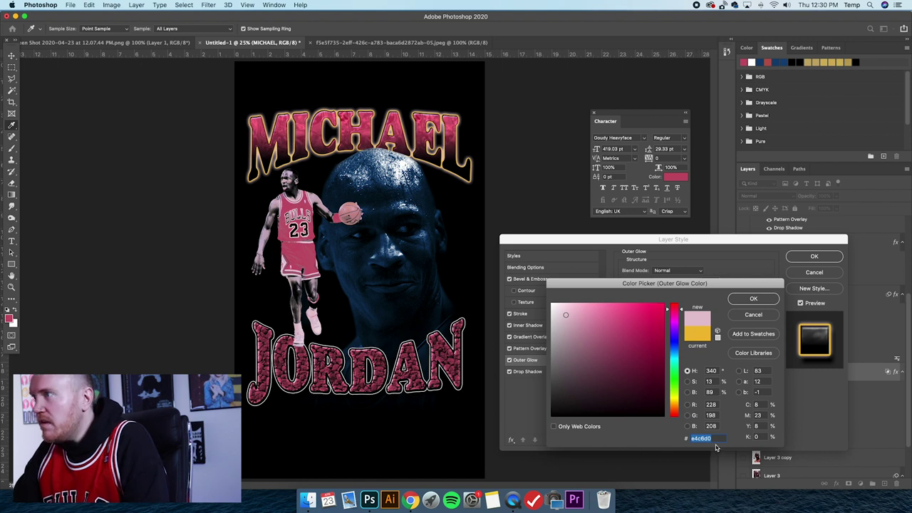
{"action": "left_click", "coordinate": [751, 298]}
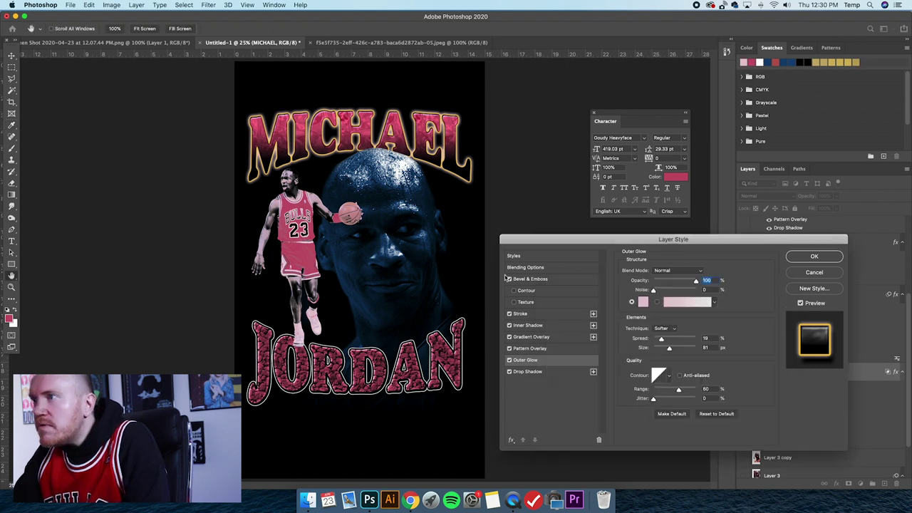
- Set MICHAEL's Stroke colour to pale pink e4c6d0
{"action": "left_click", "coordinate": [524, 315]}
{"action": "left_click", "coordinate": [642, 336]}
{"action": "type", "text": "e4c6d0"}
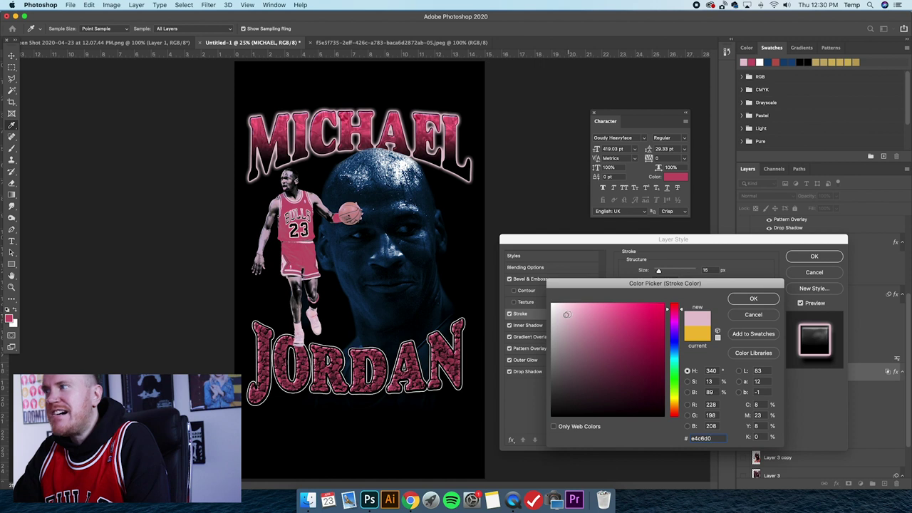
{"action": "left_click", "coordinate": [732, 302]}
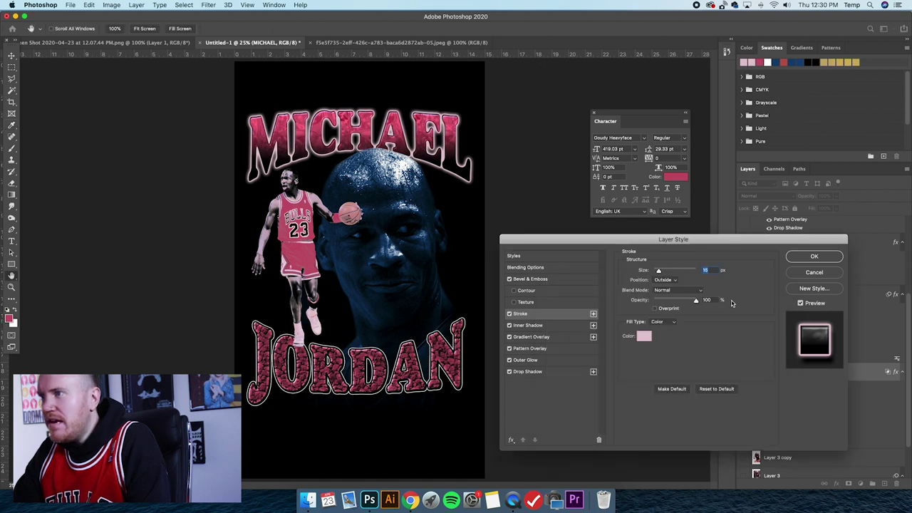
- Save MICHAEL's customised pink-glow layer style as a new style preset and close its style settings
{"action": "left_click", "coordinate": [534, 337]}
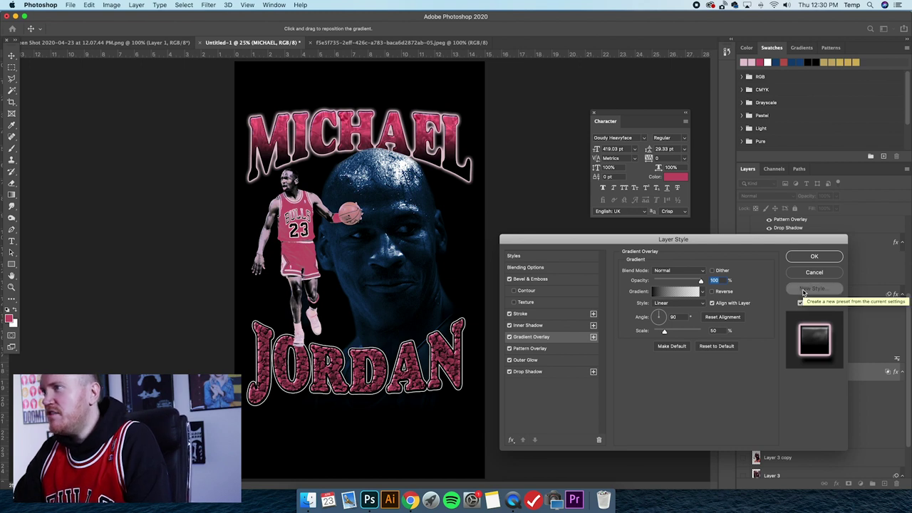
{"action": "left_click", "coordinate": [805, 289]}
{"action": "left_click", "coordinate": [558, 218]}
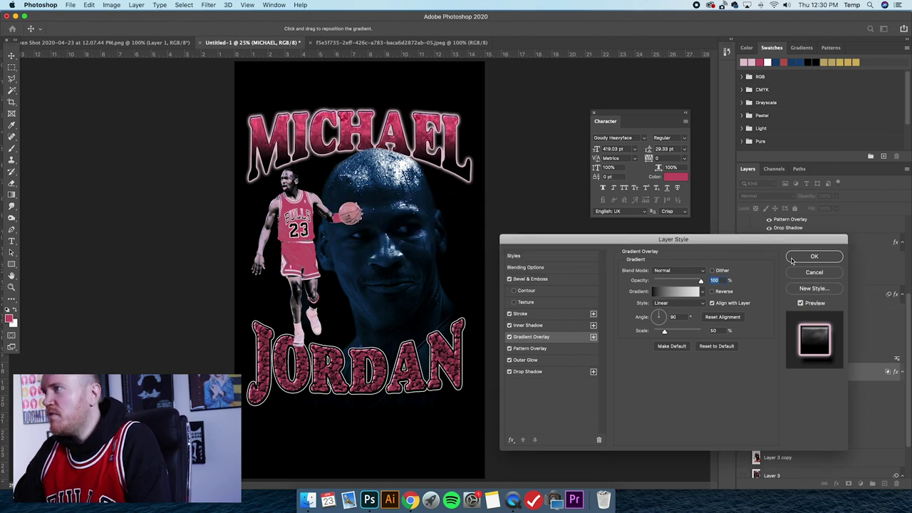
{"action": "key", "text": "Escape"}
- Apply the newly saved pink-glow style preset to the JORDAN text and close the Libraries panel
{"action": "double_click", "coordinate": [820, 294]}
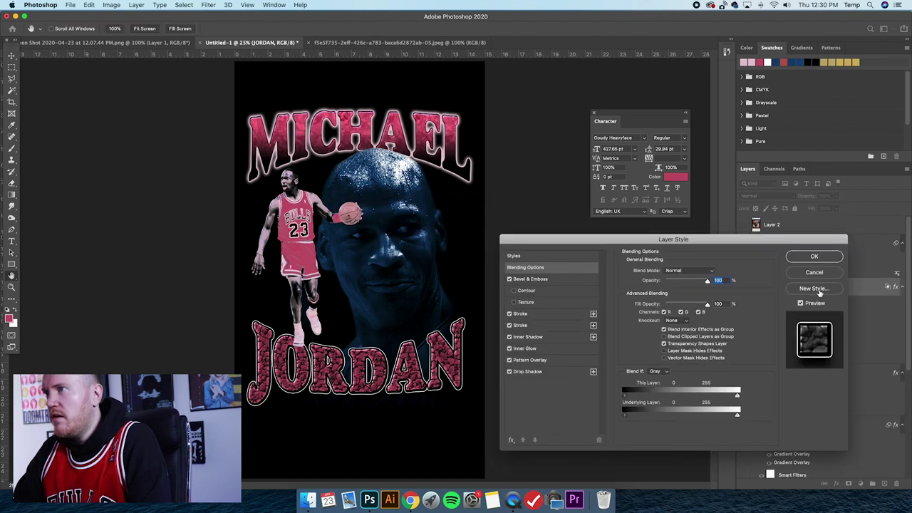
{"action": "left_click", "coordinate": [560, 258]}
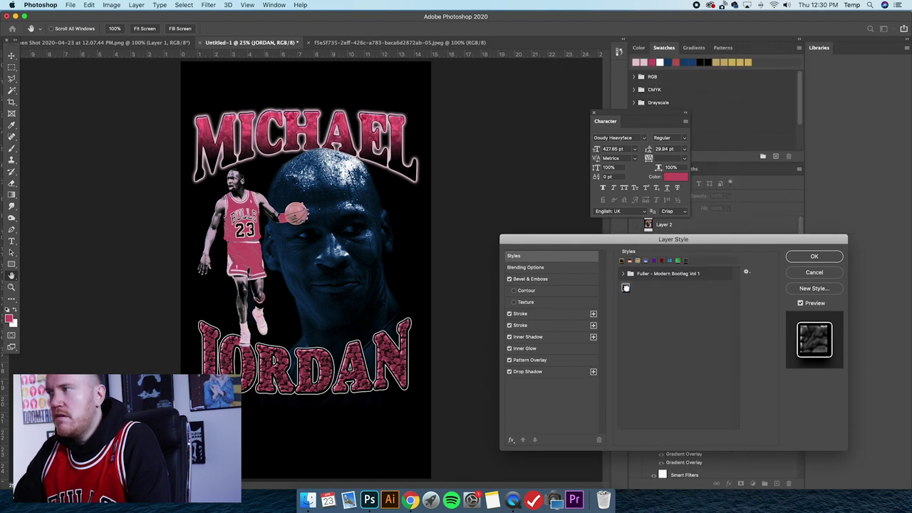
{"action": "left_click", "coordinate": [625, 288]}
{"action": "left_click", "coordinate": [812, 257]}
{"action": "right_click", "coordinate": [823, 50]}
{"action": "left_click", "coordinate": [826, 51]}
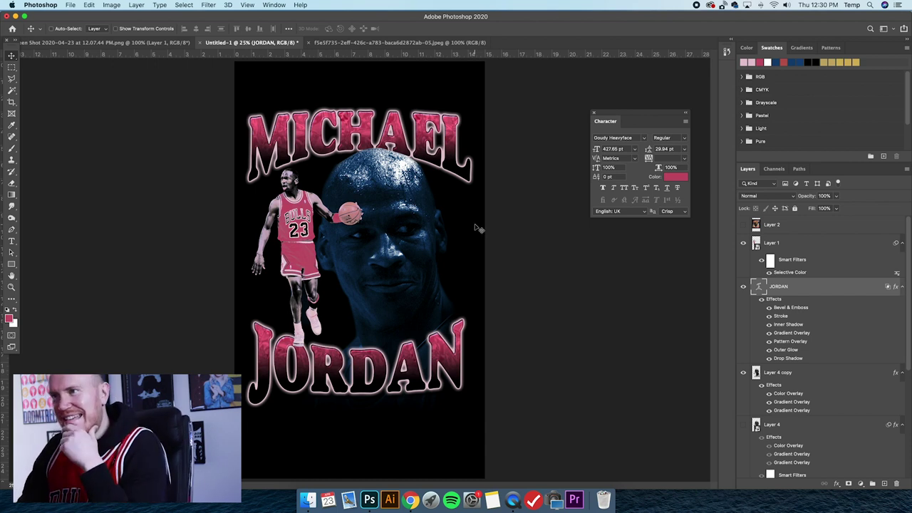
- Open the Outer Glow colour of the JORDAN text for editing
{"action": "double_click", "coordinate": [816, 289]}
{"action": "left_click", "coordinate": [527, 360]}
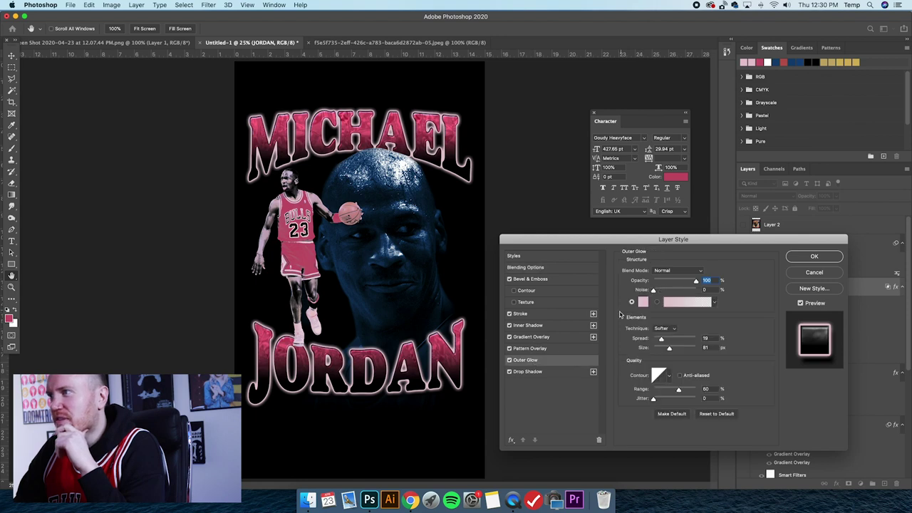
{"action": "left_click", "coordinate": [643, 301]}
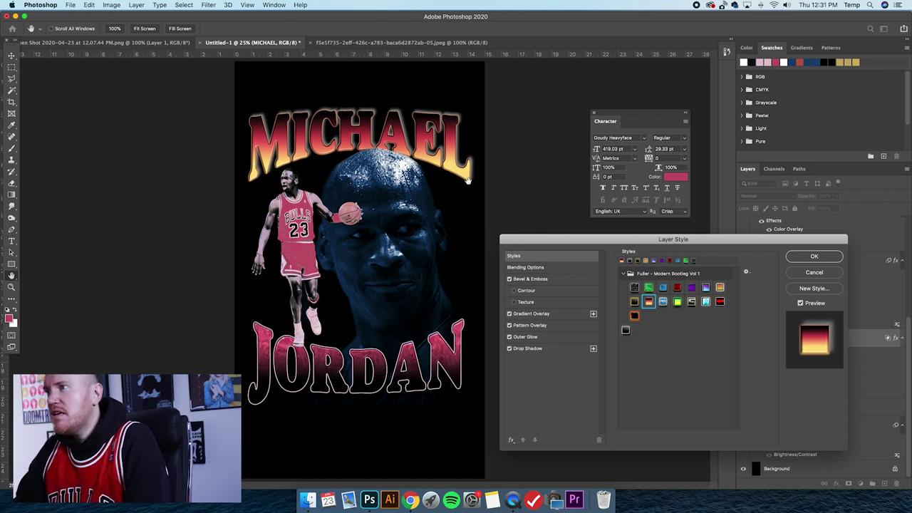
- Apply the black, red and yellow gradient preset from Fuller - Modern Bootleg Vol 1 to both MICHAEL and JORDAN
{"action": "left_click", "coordinate": [814, 257]}
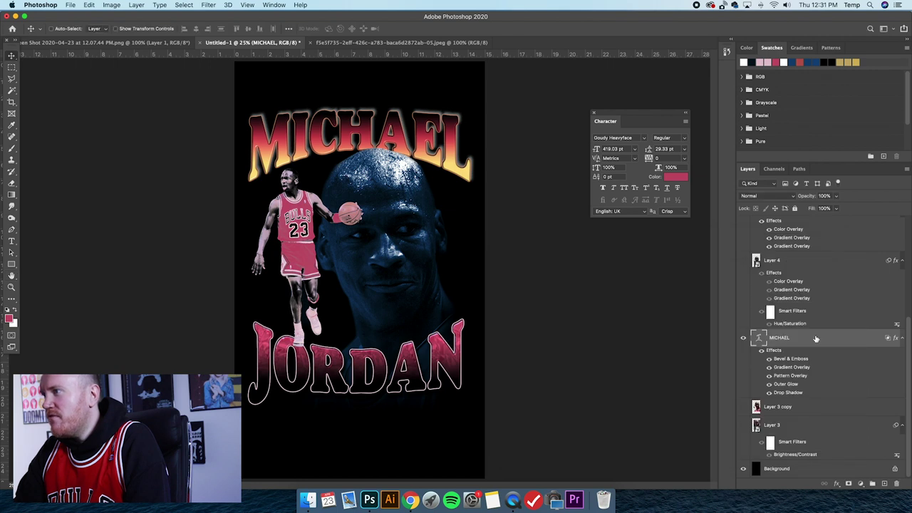
{"action": "scroll", "coordinate": [797, 342], "scroll_direction": "up", "scroll_amount": 5}
{"action": "double_click", "coordinate": [809, 266]}
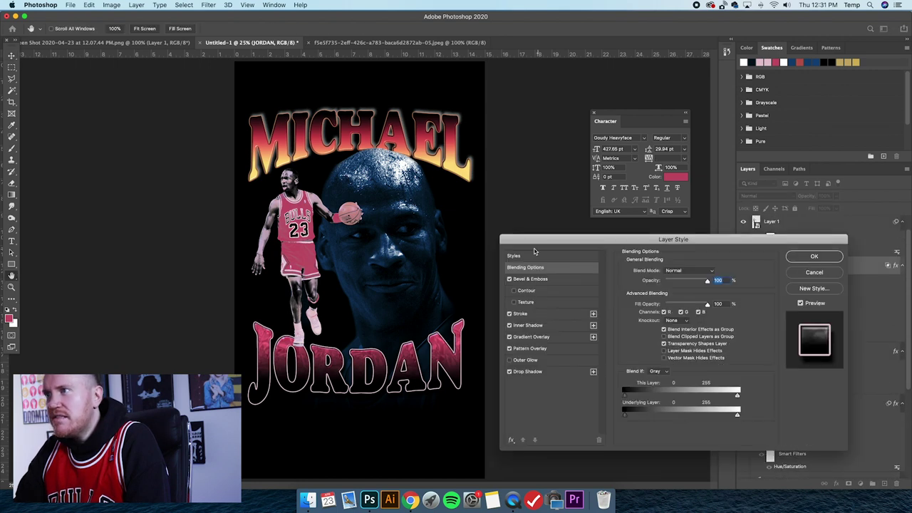
{"action": "left_click", "coordinate": [533, 258]}
{"action": "left_click", "coordinate": [623, 274]}
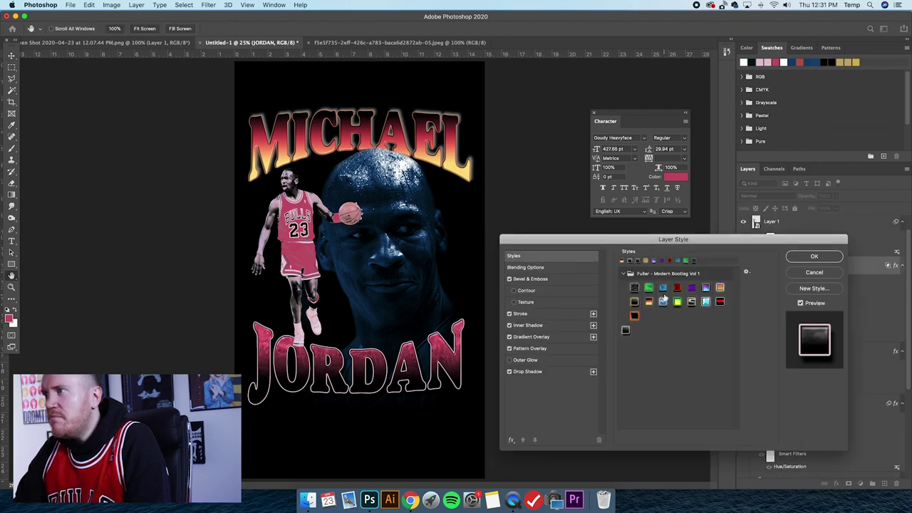
{"action": "left_click", "coordinate": [649, 302]}
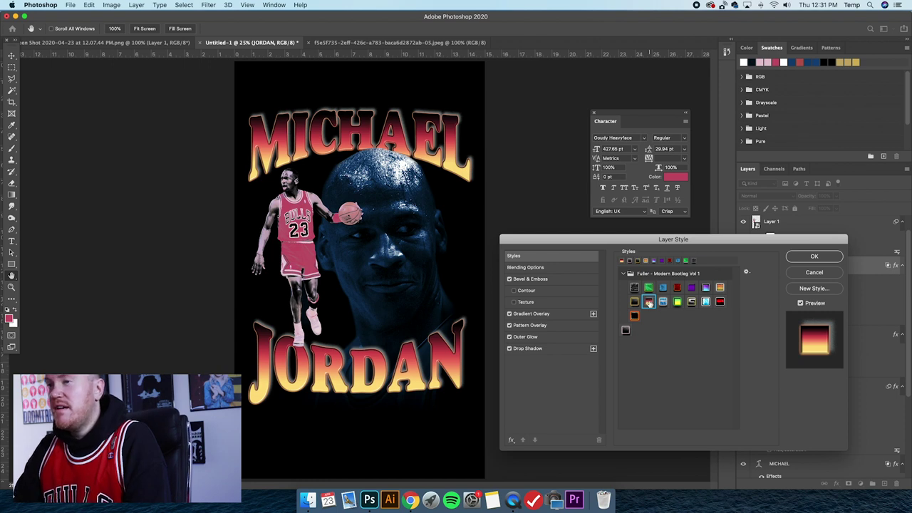
{"action": "left_click", "coordinate": [812, 256]}
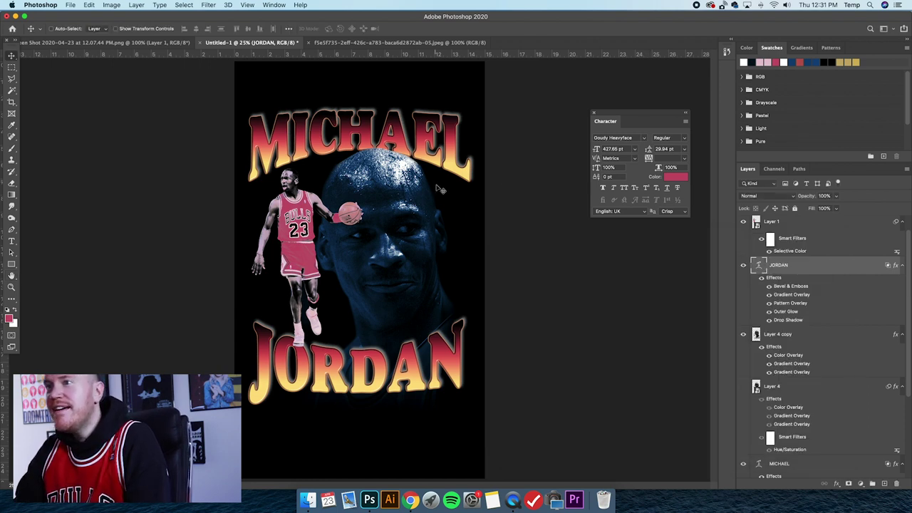
- Scale the player cutout on Layer 1 down slightly, keeping its feet at the JORDAN lettering
{"action": "scroll", "coordinate": [790, 267], "scroll_direction": "up", "scroll_amount": 1}
{"action": "left_click", "coordinate": [792, 242]}
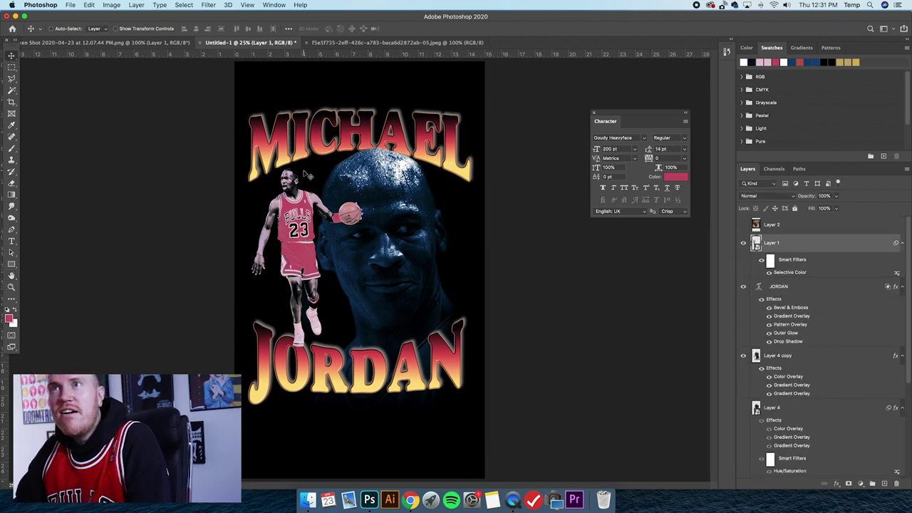
{"action": "left_click", "coordinate": [114, 28]}
{"action": "left_click_drag", "start_coordinate": [362, 168], "coordinate": [350, 193]}
{"action": "key", "text": "Return"}
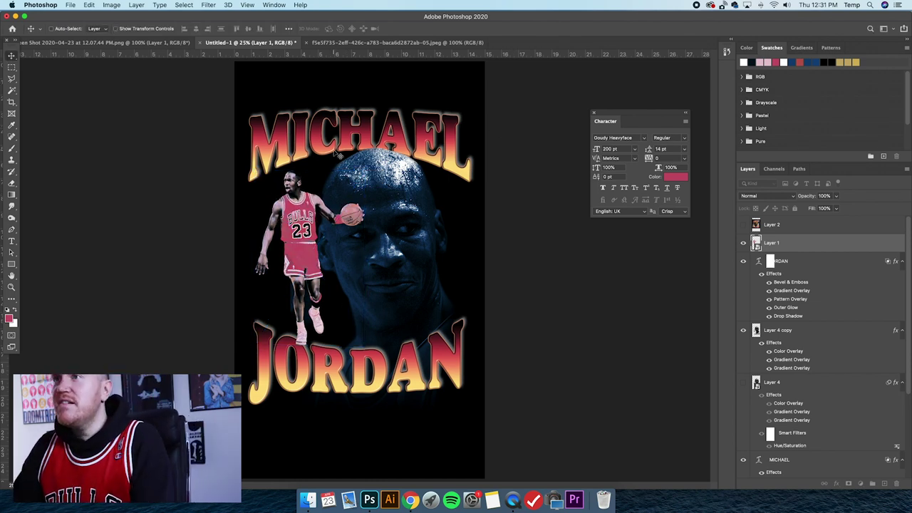
- Nudge the player cutout on Layer 1 slightly left and up, keeping its feet at the JORDAN lettering
{"action": "left_click_drag", "start_coordinate": [321, 163], "coordinate": [321, 162]}
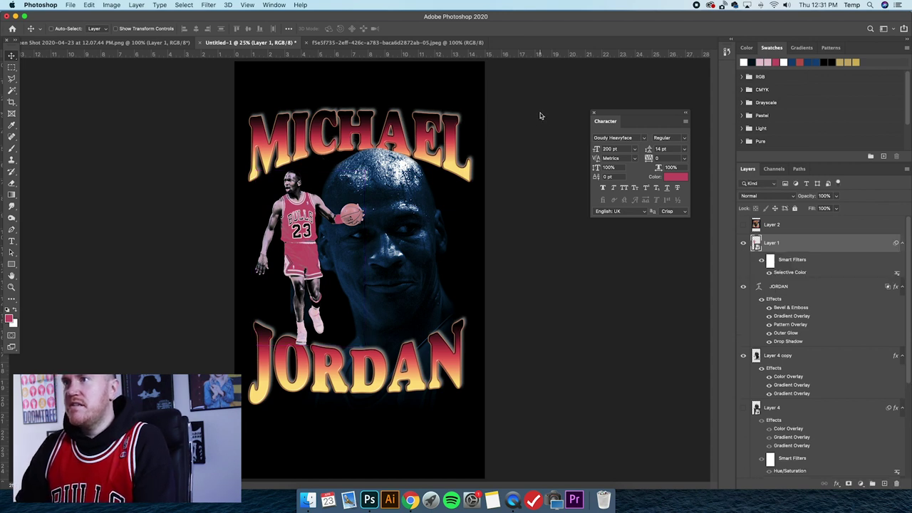
{"action": "key", "text": "shift+Left"}
{"action": "key", "text": "shift+Left"}
{"action": "key", "text": "shift+Up"}
{"action": "key", "text": "shift+Up"}
{"action": "key", "text": "shift+Left"}
{"action": "key", "text": "shift+Left"}
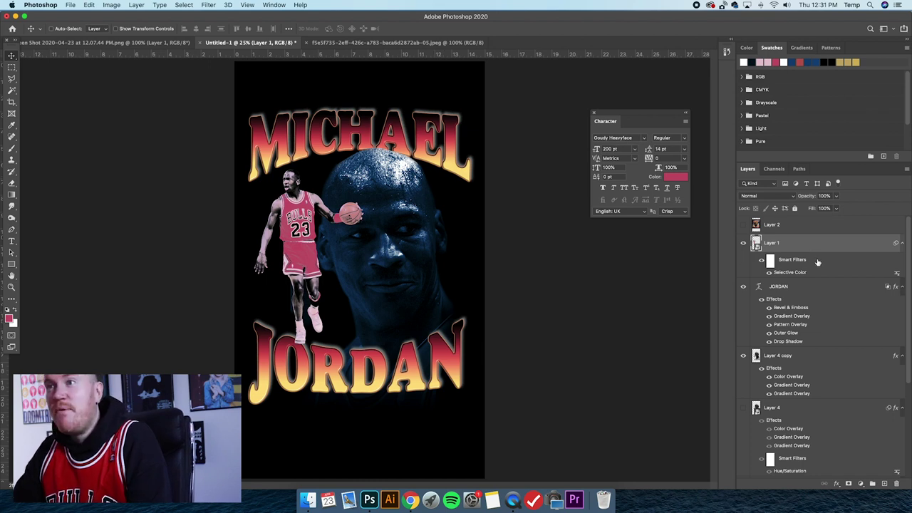
{"action": "left_click", "coordinate": [111, 5]}
{"action": "mouse_move", "coordinate": [119, 17]}
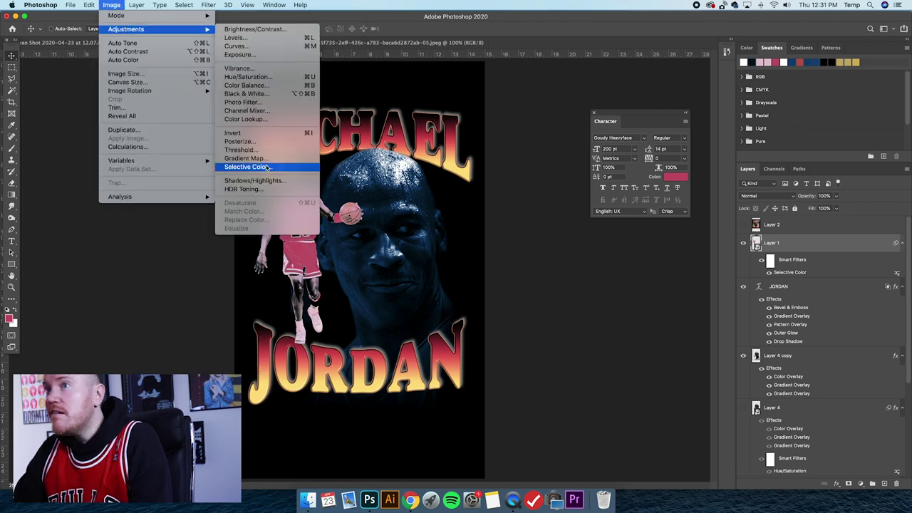
{"action": "left_click", "coordinate": [269, 166]}
{"action": "left_click", "coordinate": [571, 268]}
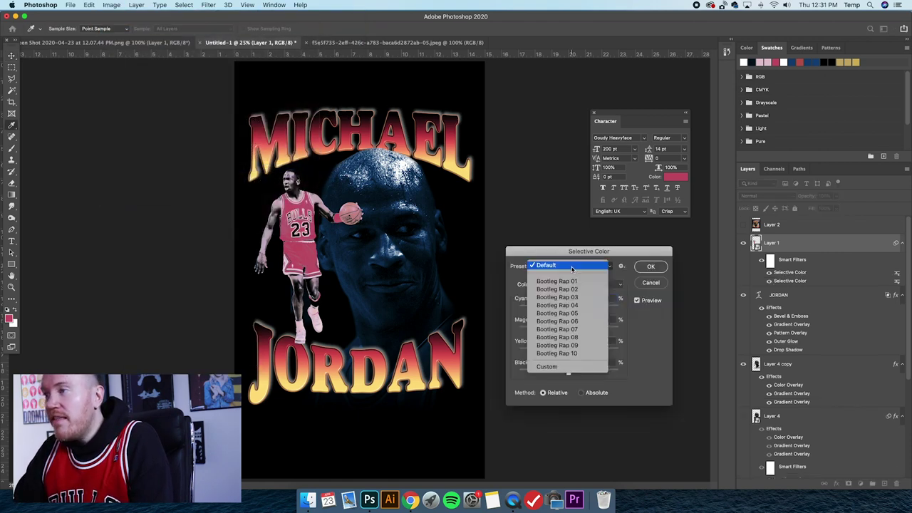
{"action": "left_click", "coordinate": [569, 281]}
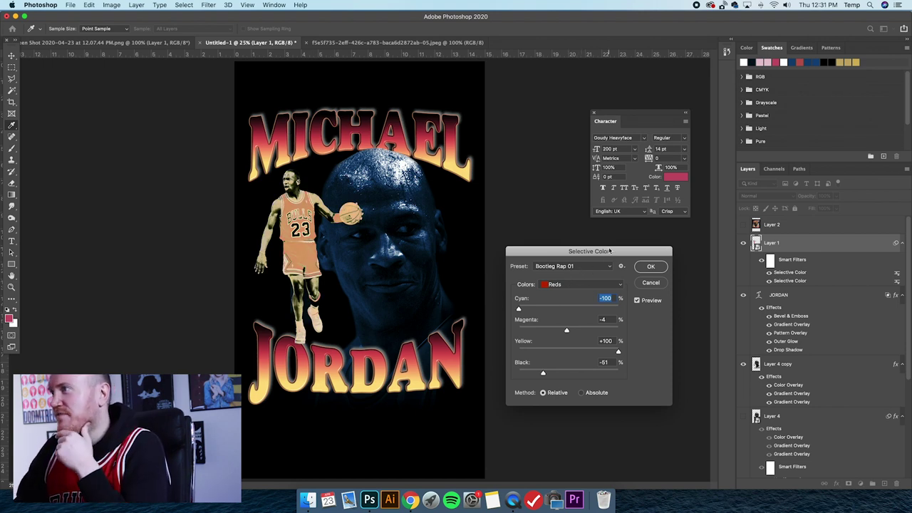
{"action": "key", "text": "Escape"}
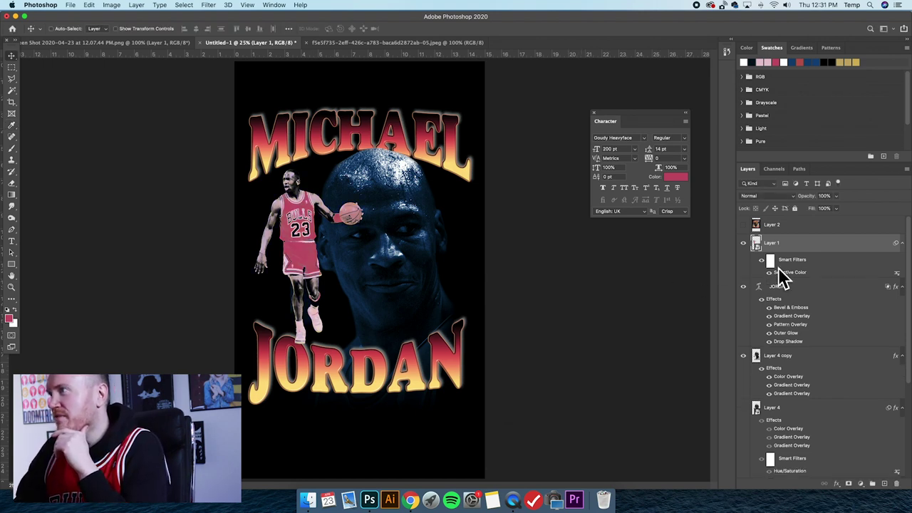
- Hide Layer 1's existing Selective Color filter and add a new Selective Color adjustment with the Bootleg Rap 01 preset
{"action": "left_click", "coordinate": [769, 272]}
{"action": "left_click", "coordinate": [111, 5]}
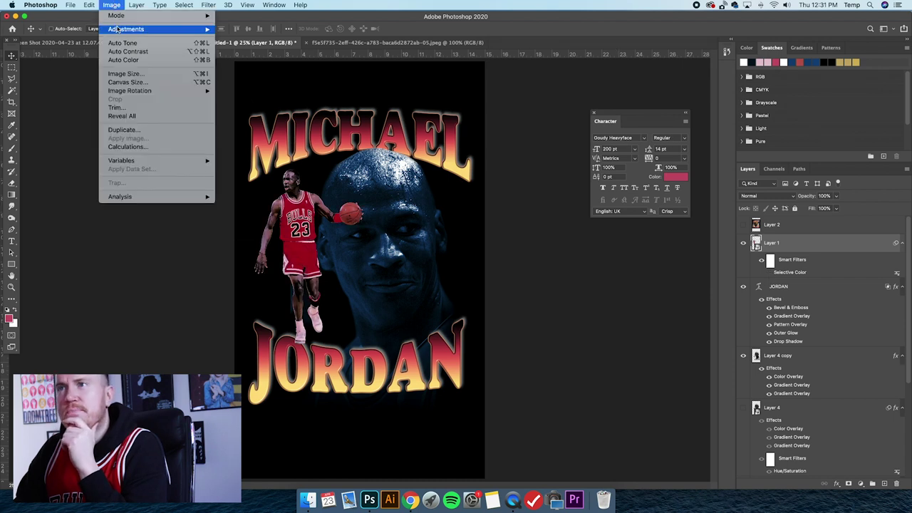
{"action": "mouse_move", "coordinate": [119, 29]}
{"action": "left_click", "coordinate": [241, 167]}
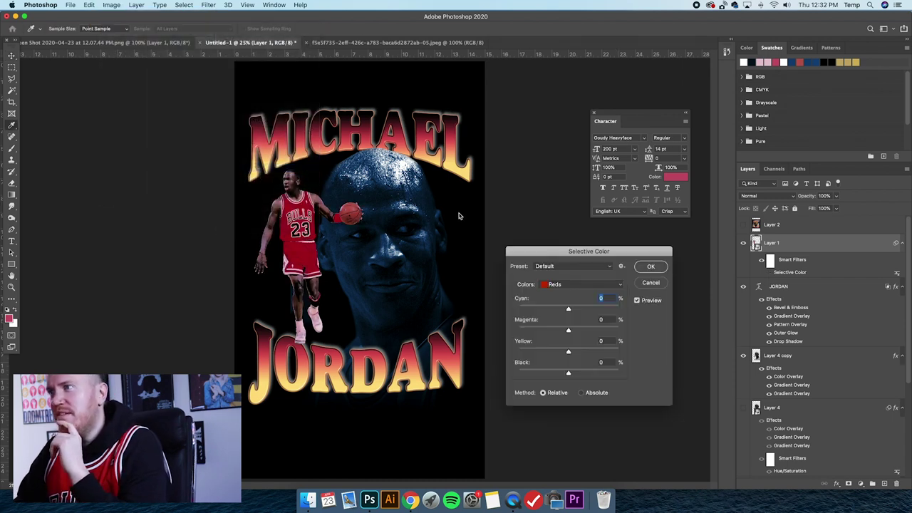
{"action": "left_click", "coordinate": [564, 266]}
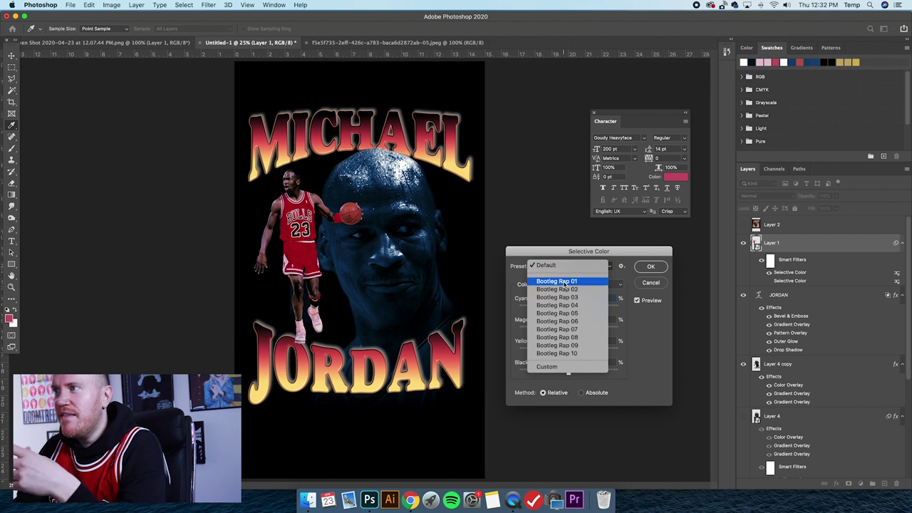
{"action": "left_click", "coordinate": [567, 277]}
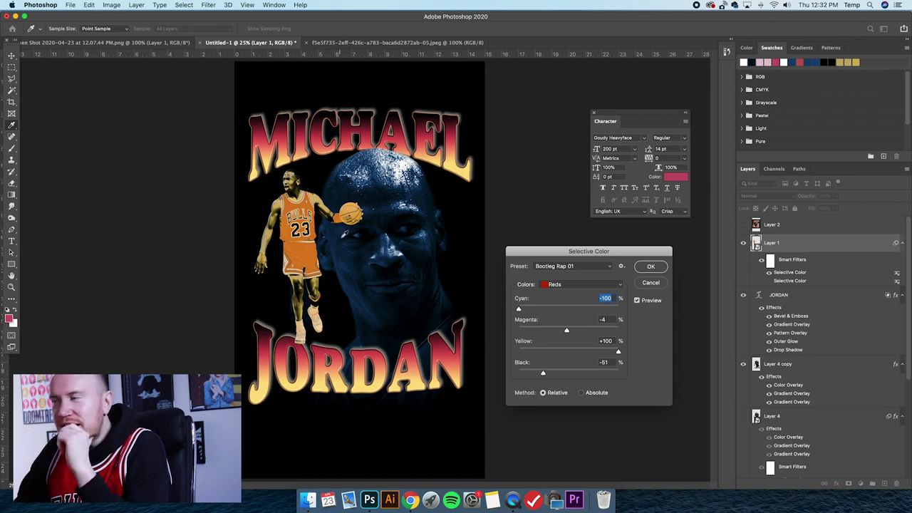
{"action": "left_click", "coordinate": [650, 267]}
- Try moving the player cutout over the middle of the blue portrait, and undo the move
{"action": "left_click", "coordinate": [12, 56]}
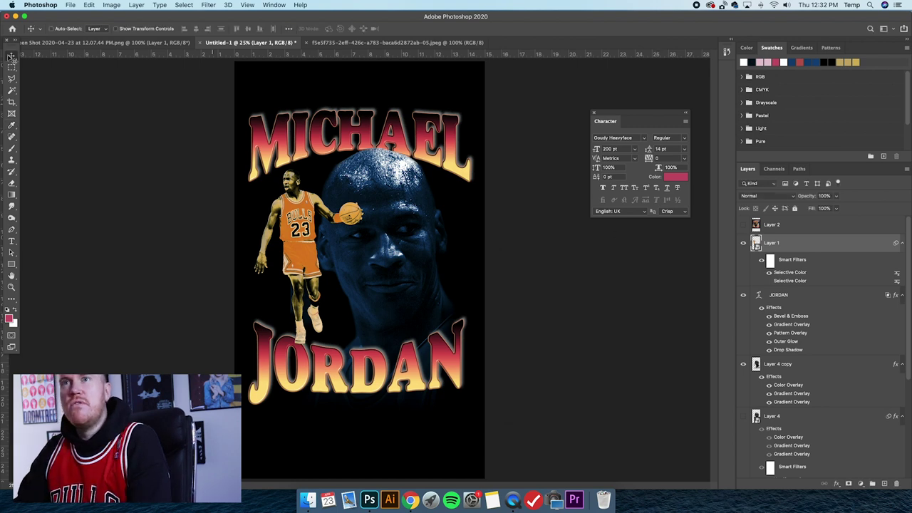
{"action": "left_click_drag", "start_coordinate": [326, 233], "coordinate": [451, 205]}
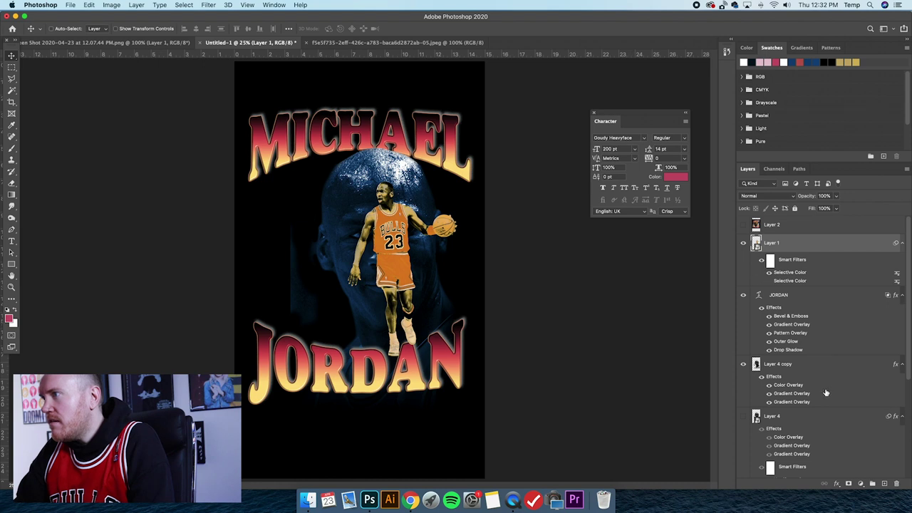
{"action": "scroll", "coordinate": [785, 325], "scroll_direction": "down", "scroll_amount": 5}
{"action": "key", "text": "super+z"}
{"action": "scroll", "coordinate": [791, 328], "scroll_direction": "up", "scroll_amount": 5}
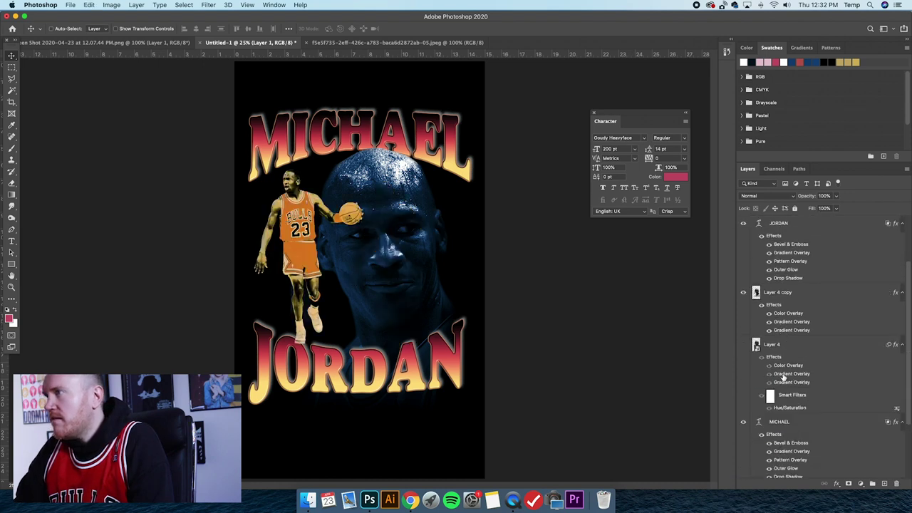
- Prepare a soft 201 px Eraser with 0% hardness on Layer 4 copy, and hide the player cutout on Layer 1
{"action": "left_click", "coordinate": [797, 317]}
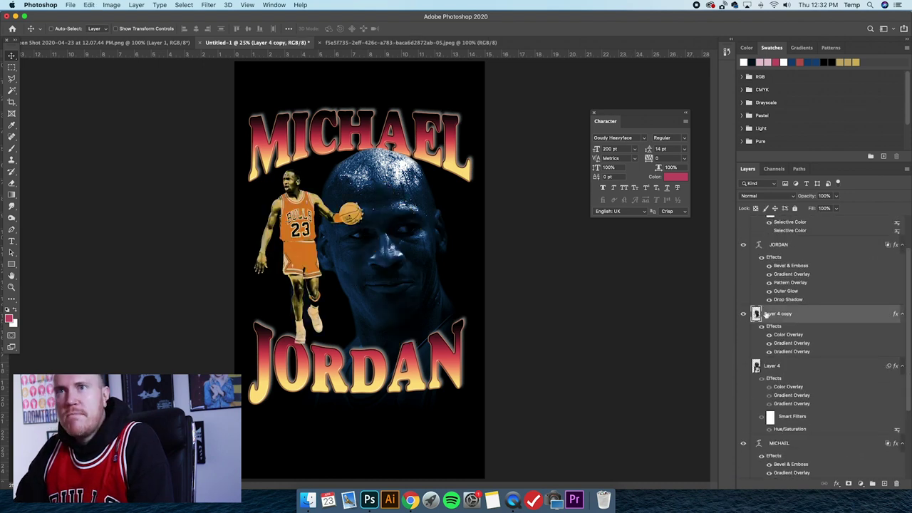
{"action": "left_click", "coordinate": [12, 194]}
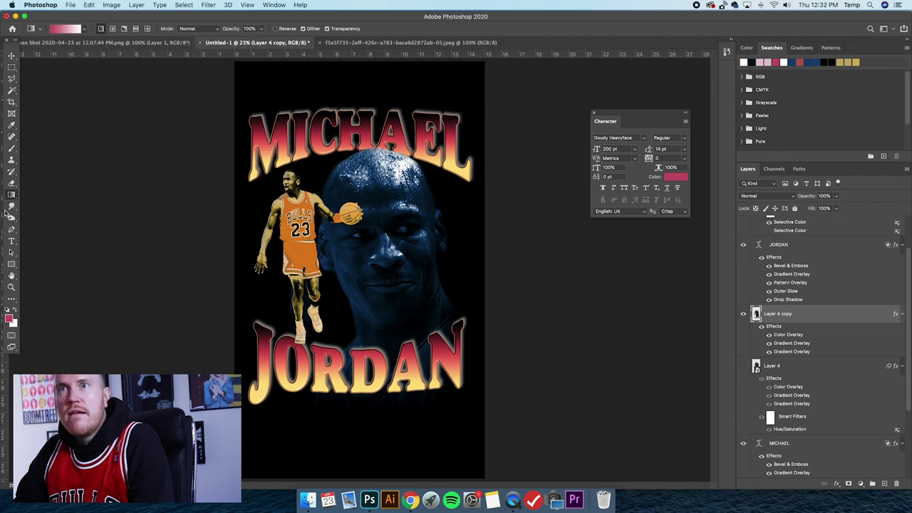
{"action": "left_click", "coordinate": [11, 184]}
{"action": "left_click", "coordinate": [63, 29]}
{"action": "left_click_drag", "start_coordinate": [84, 74], "coordinate": [50, 75]}
{"action": "key", "text": "Tab"}
{"action": "scroll", "coordinate": [741, 265], "scroll_direction": "up", "scroll_amount": 2}
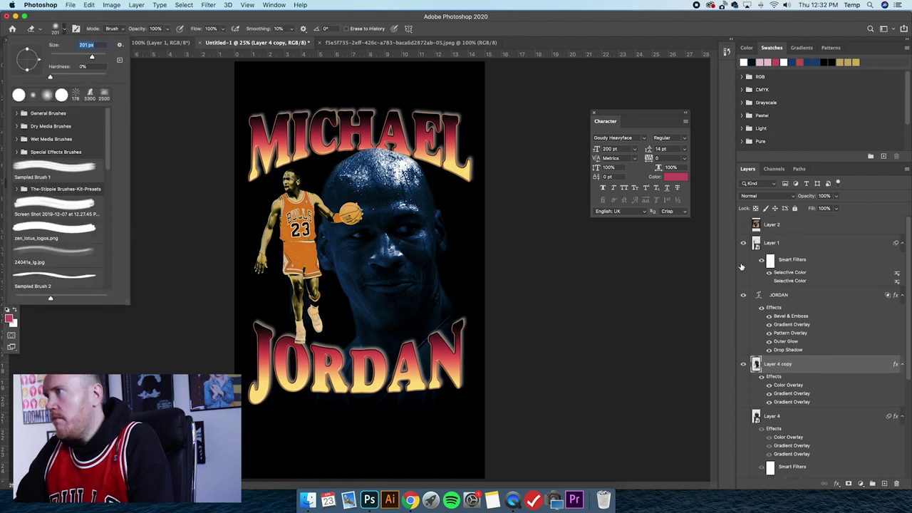
{"action": "left_click", "coordinate": [743, 243]}
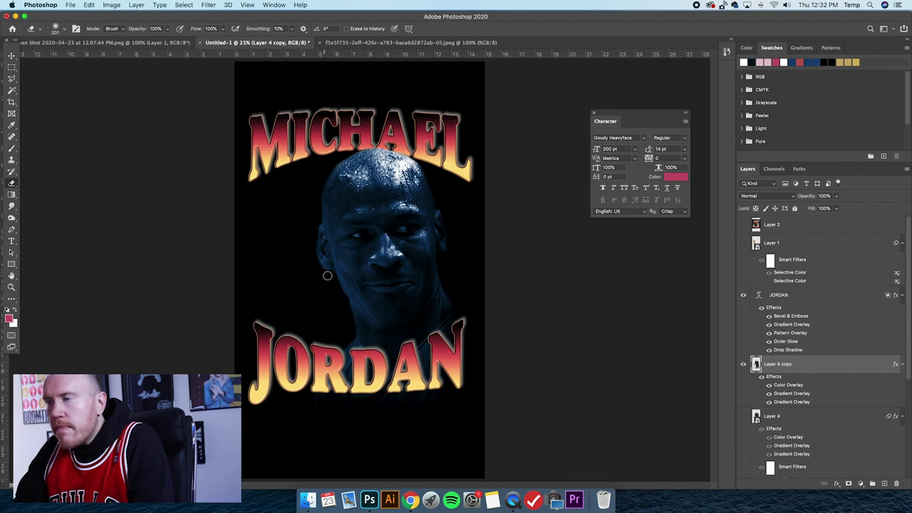
- Clean up the portrait's jaw edge on Layer 4 copy with a 33 px Eraser, and show and select Layer 1 again
{"action": "key", "text": "super+plus"}
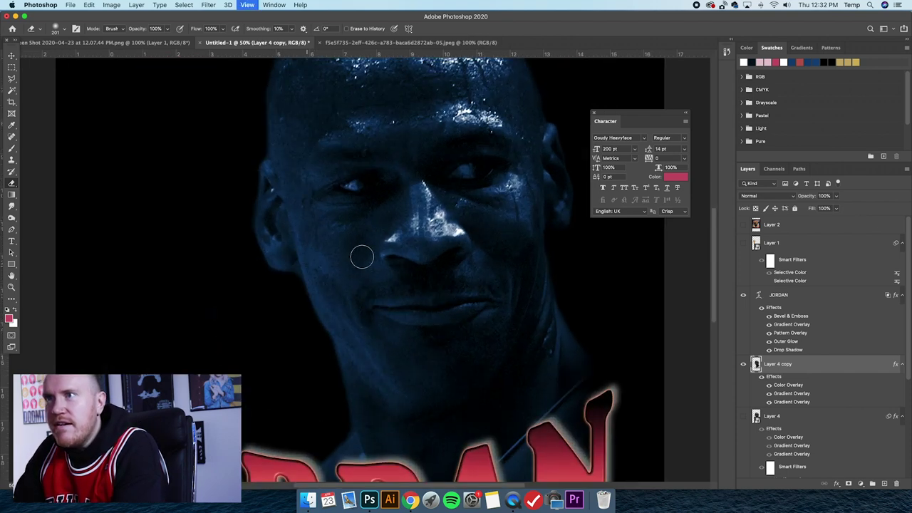
{"action": "key", "text": "super+plus"}
{"action": "left_click", "coordinate": [63, 30]}
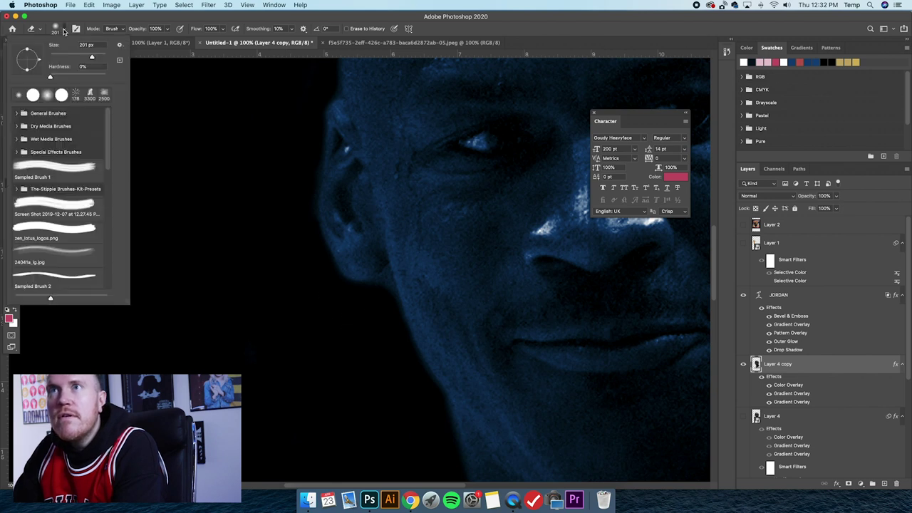
{"action": "left_click", "coordinate": [65, 57]}
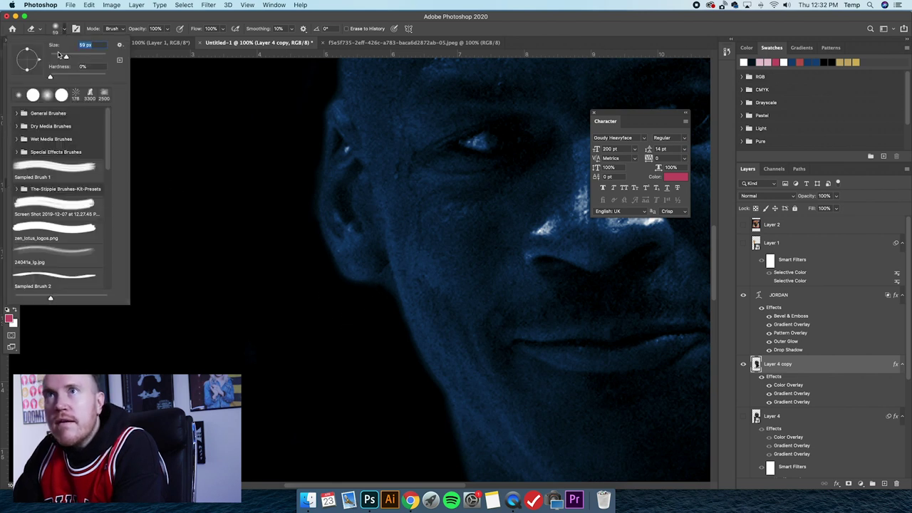
{"action": "key", "text": "Return"}
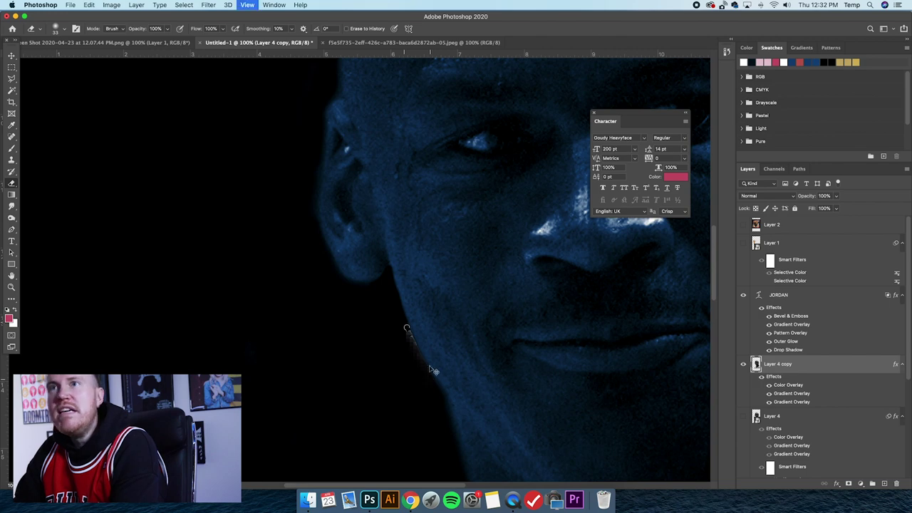
{"action": "key", "text": "super+0"}
{"action": "key", "text": "super+minus"}
{"action": "left_click", "coordinate": [13, 55]}
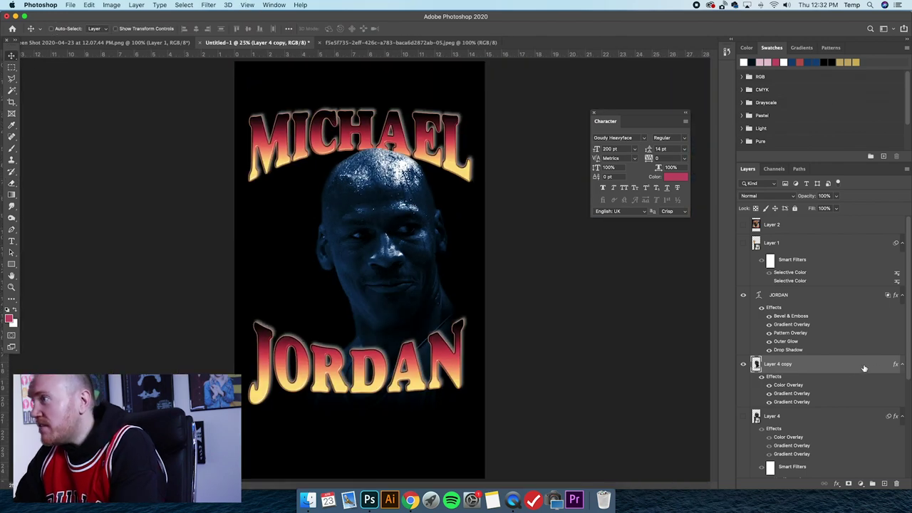
{"action": "left_click", "coordinate": [743, 243]}
{"action": "left_click", "coordinate": [773, 242]}
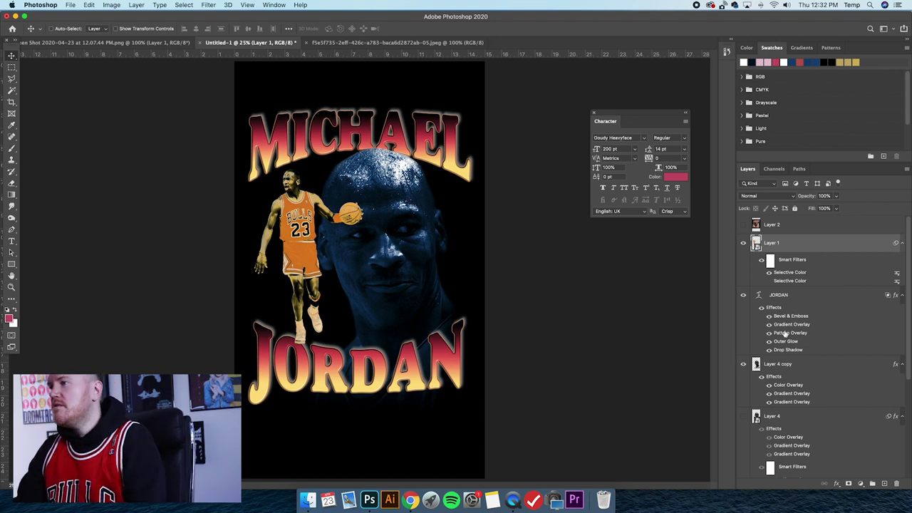
- Nudge the blue portrait on Layer 4 copy slightly right and up, and reselect Layer 1
{"action": "scroll", "coordinate": [782, 331], "scroll_direction": "down", "scroll_amount": 5}
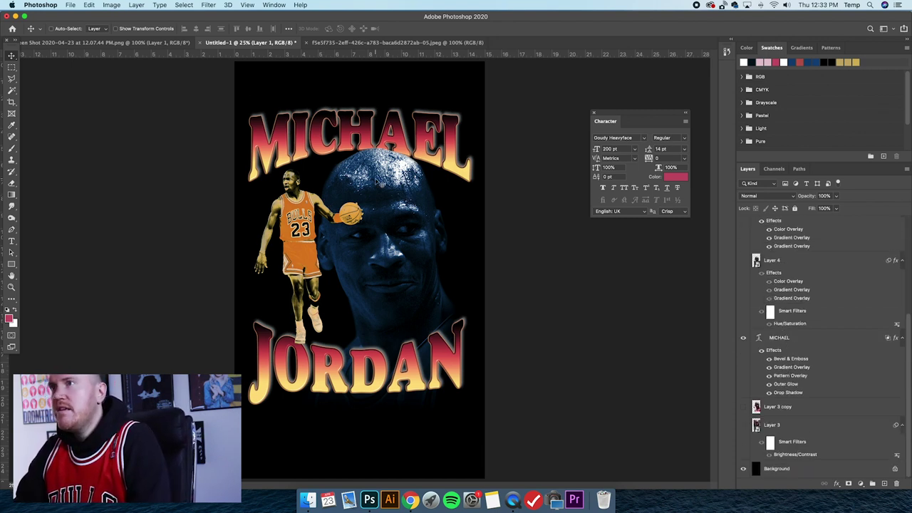
{"action": "left_click", "coordinate": [792, 428]}
{"action": "scroll", "coordinate": [795, 320], "scroll_direction": "up", "scroll_amount": 5}
{"action": "left_click", "coordinate": [795, 340]}
{"action": "key", "text": "Right"}
{"action": "key", "text": "Right"}
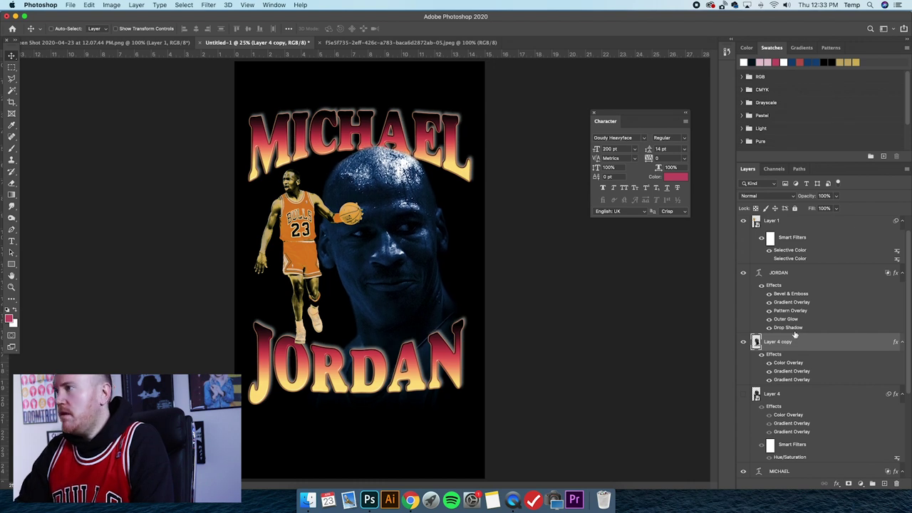
{"action": "scroll", "coordinate": [792, 320], "scroll_direction": "up", "scroll_amount": 1}
{"action": "left_click", "coordinate": [797, 258]}
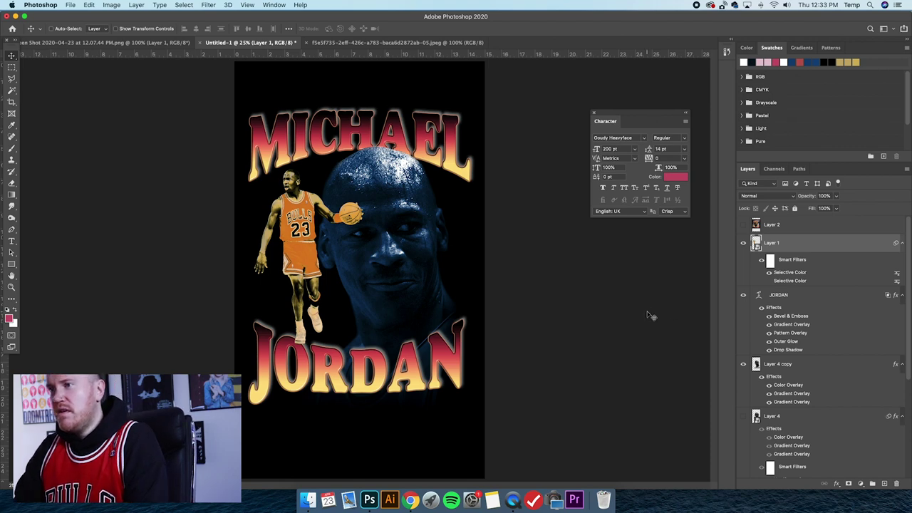
- Switch to Chrome's "chicago bulls championship ring" image results and open the 1993 Chicago Bulls NBA Finals ring preview
{"action": "left_click", "coordinate": [410, 500]}
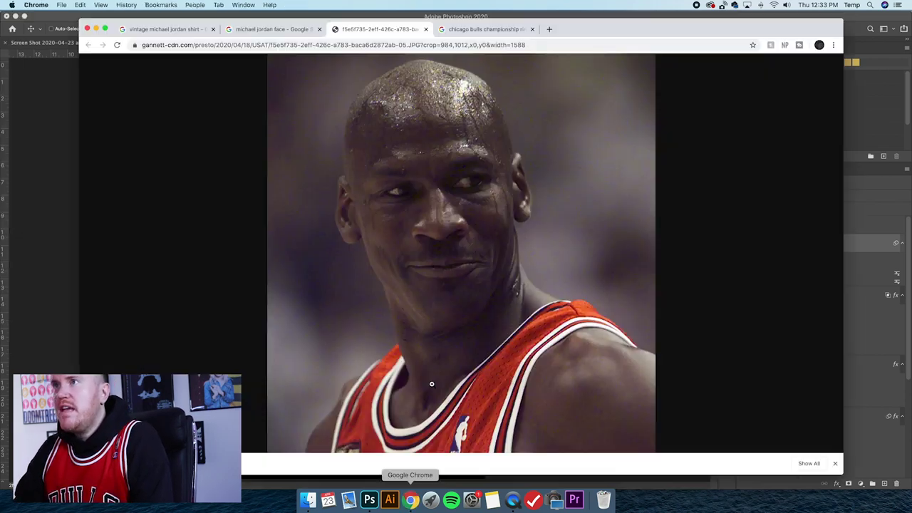
{"action": "left_click", "coordinate": [469, 28]}
{"action": "scroll", "coordinate": [357, 213], "scroll_direction": "down", "scroll_amount": 3}
{"action": "scroll", "coordinate": [356, 214], "scroll_direction": "up", "scroll_amount": 3}
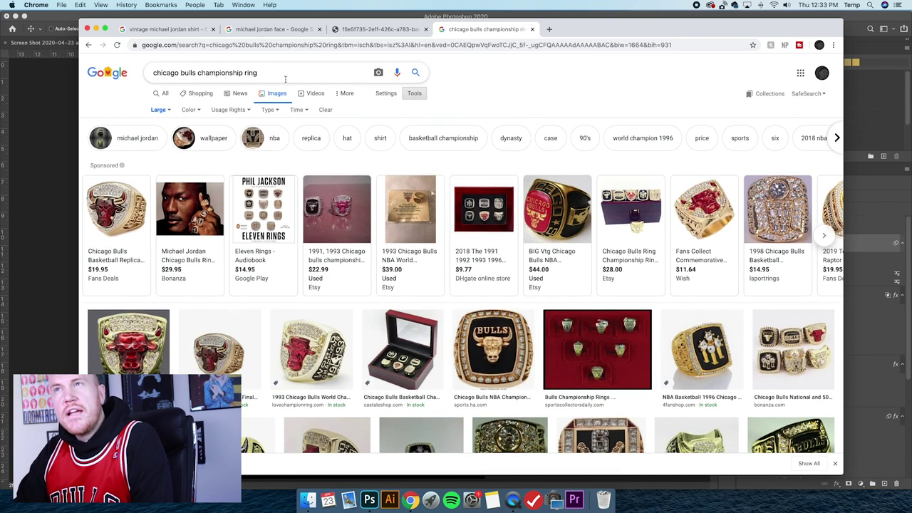
{"action": "scroll", "coordinate": [292, 132], "scroll_direction": "down", "scroll_amount": 3}
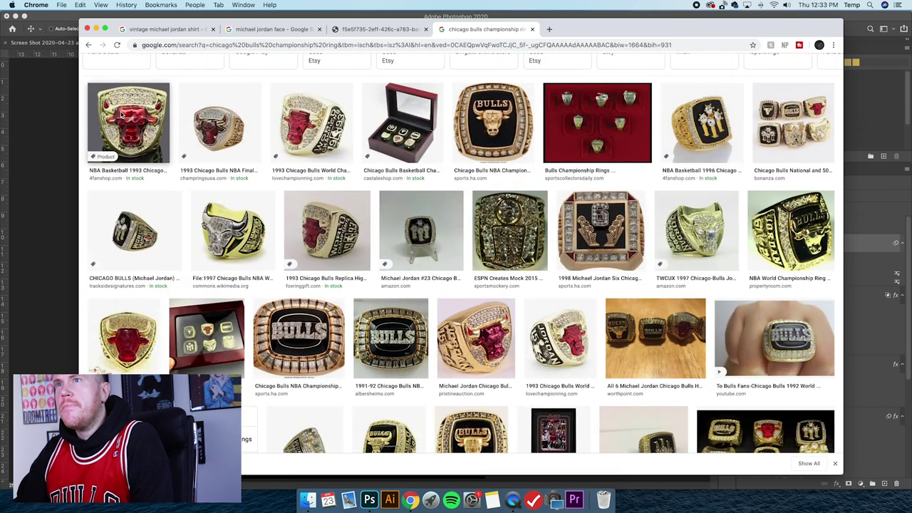
{"action": "scroll", "coordinate": [263, 160], "scroll_direction": "up", "scroll_amount": 1}
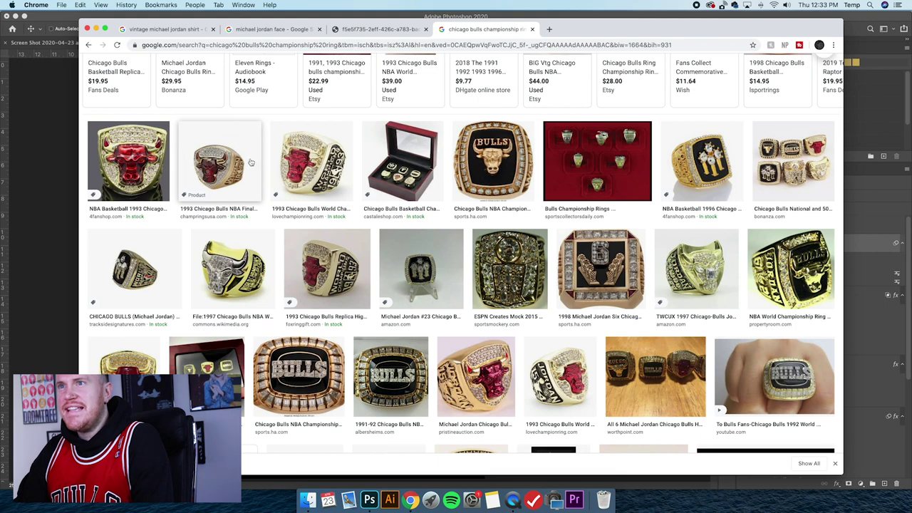
{"action": "left_click", "coordinate": [243, 154]}
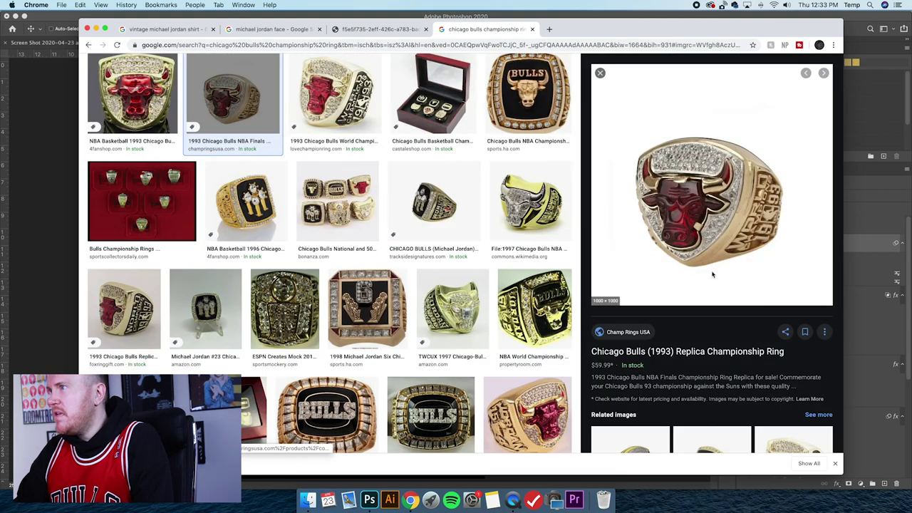
- Compare the Chicago Bulls championship ring previews in the image results, ending on the 1993 replica ring from Champ Rings USA
{"action": "key", "text": "Right"}
{"action": "key", "text": "Left"}
{"action": "key", "text": "Right"}
{"action": "key", "text": "Left"}
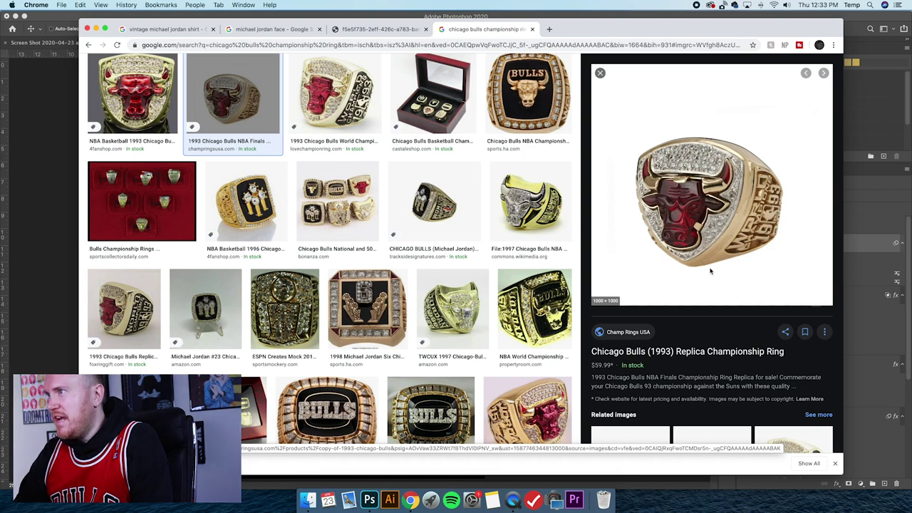
{"action": "key", "text": "Right"}
{"action": "key", "text": "Right"}
{"action": "key", "text": "Left"}
{"action": "key", "text": "Left"}
{"action": "key", "text": "Right"}
{"action": "key", "text": "Right"}
{"action": "key", "text": "Right"}
{"action": "key", "text": "Right"}
{"action": "key", "text": "Right"}
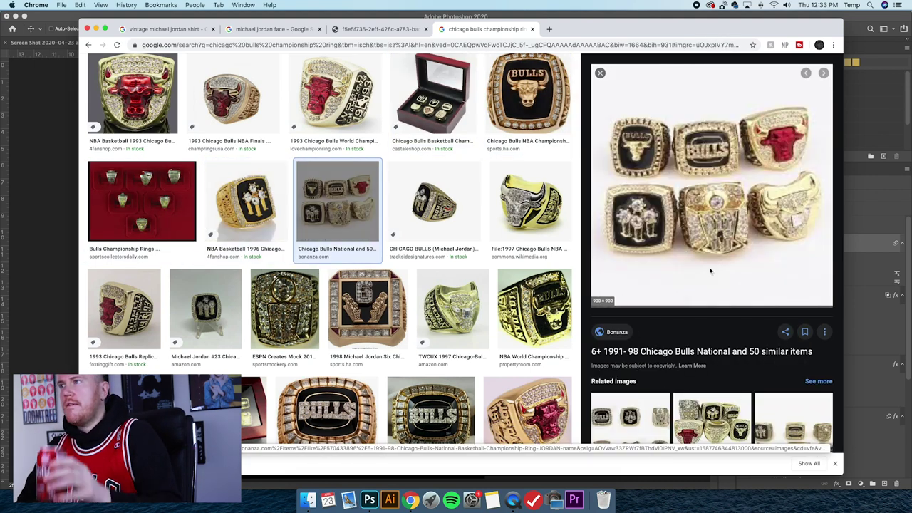
{"action": "key", "text": "Right"}
{"action": "key", "text": "Right"}
{"action": "key", "text": "Left"}
{"action": "key", "text": "Right"}
{"action": "key", "text": "Right"}
{"action": "key", "text": "Left"}
{"action": "key", "text": "Right"}
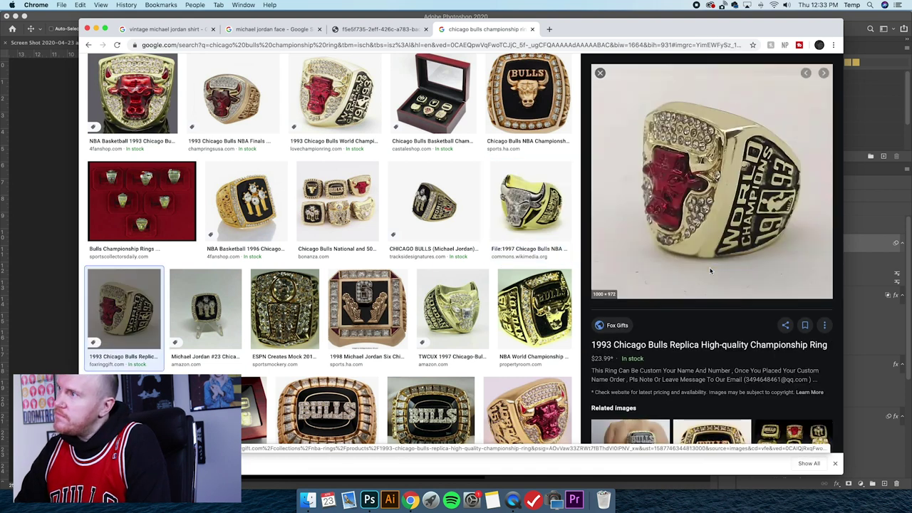
{"action": "key", "text": "Right"}
{"action": "key", "text": "Right"}
{"action": "key", "text": "Right"}
{"action": "key", "text": "Right"}
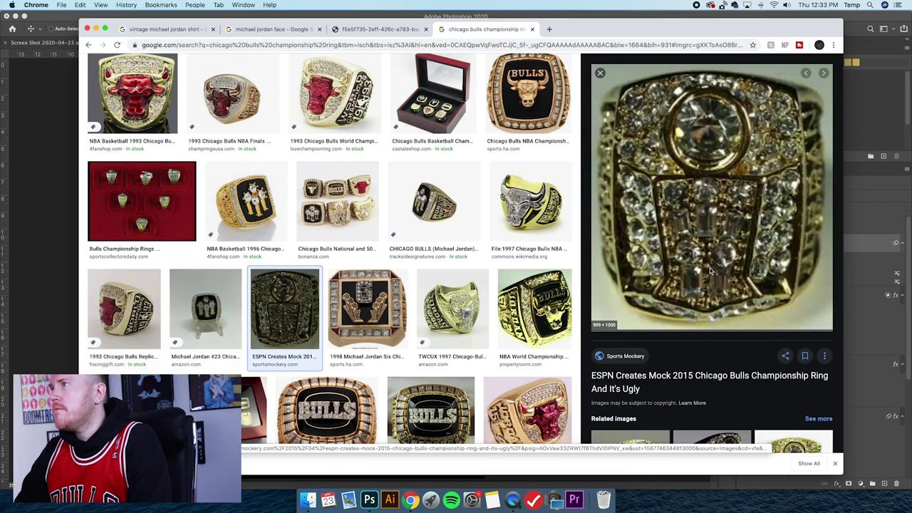
{"action": "key", "text": "Left"}
{"action": "key", "text": "Right"}
{"action": "key", "text": "Right"}
{"action": "key", "text": "Right"}
{"action": "key", "text": "Left"}
{"action": "key", "text": "Left"}
{"action": "key", "text": "Left"}
{"action": "key", "text": "Left"}
{"action": "key", "text": "Left"}
{"action": "key", "text": "Left"}
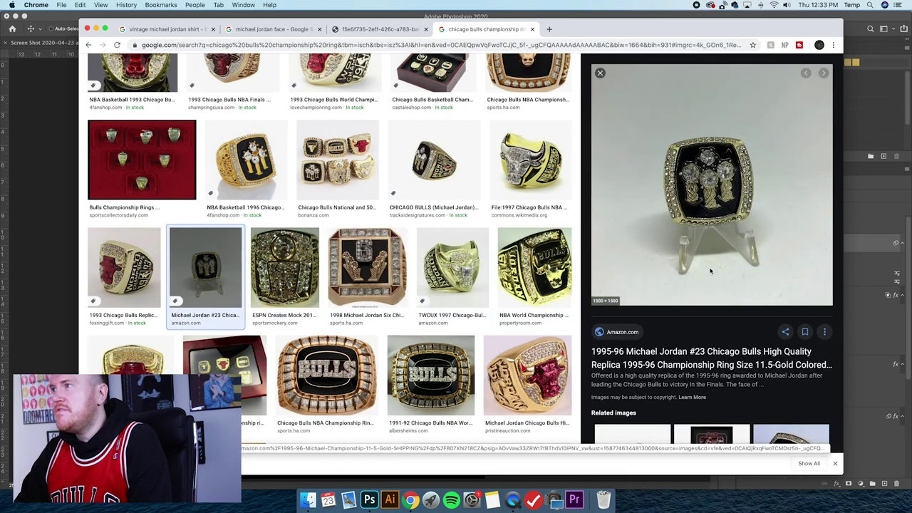
{"action": "key", "text": "Left"}
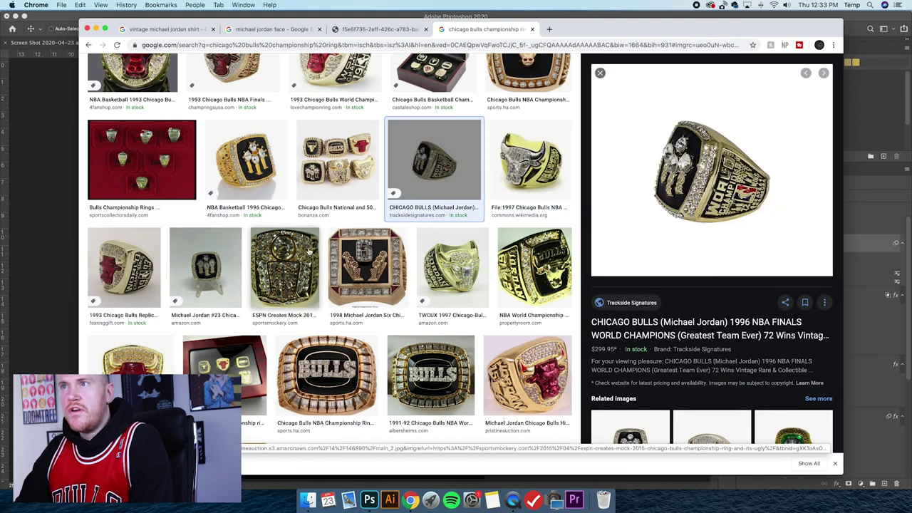
{"action": "scroll", "coordinate": [498, 271], "scroll_direction": "up", "scroll_amount": 3}
{"action": "left_click", "coordinate": [139, 263]}
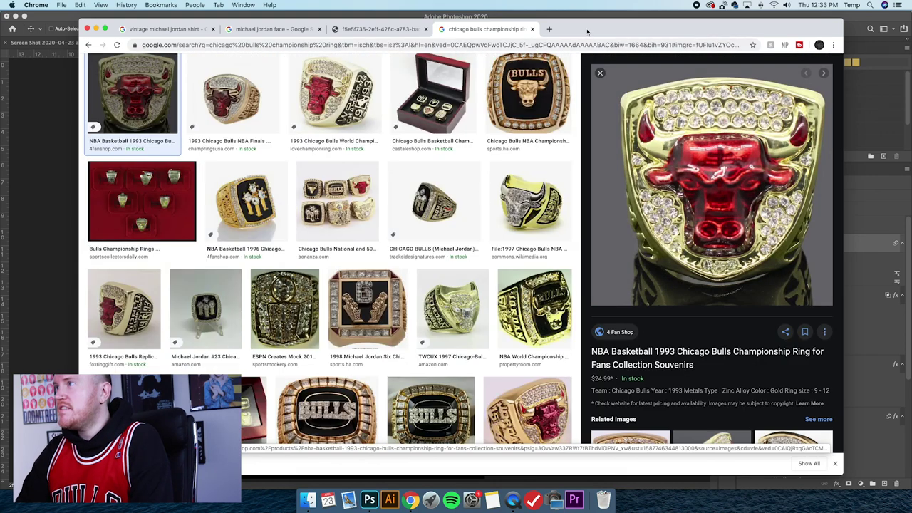
{"action": "key", "text": "Right"}
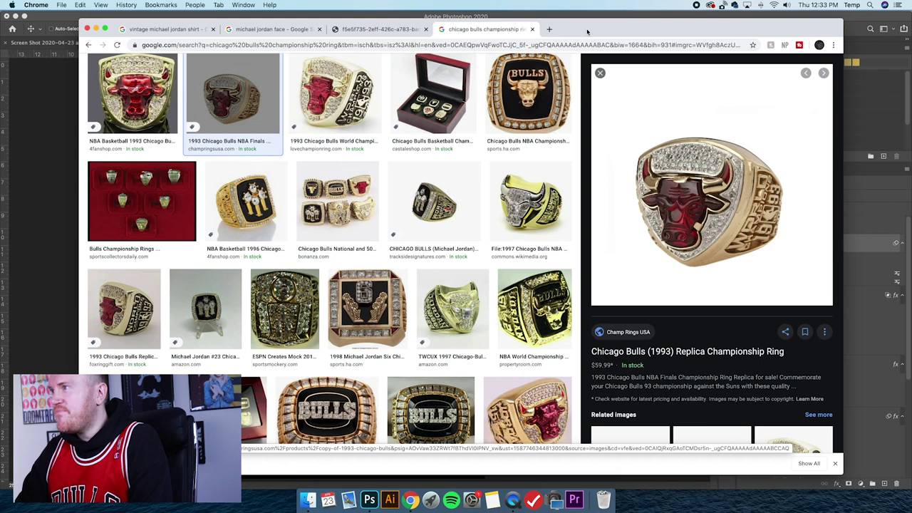
- Try to bring the previewed ring image straight from the browser into Photoshop
{"action": "left_click_drag", "start_coordinate": [704, 270], "coordinate": [369, 503]}
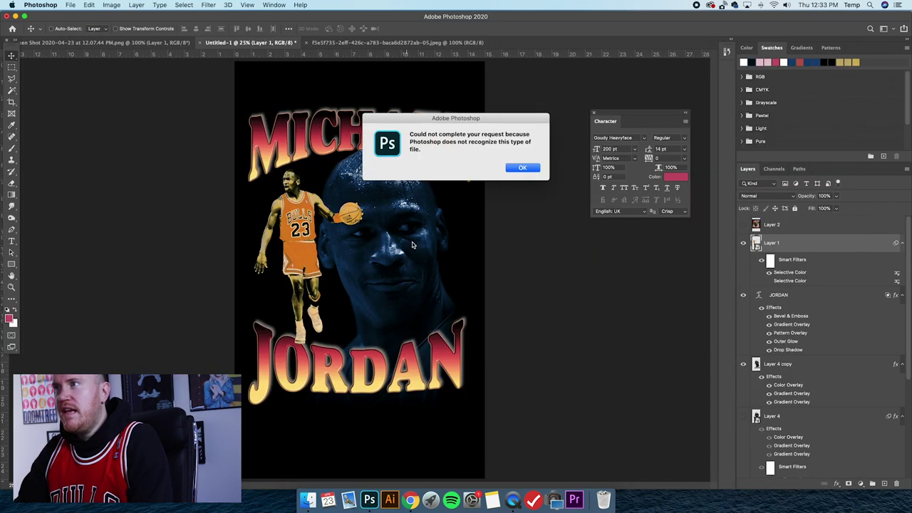
{"action": "left_click", "coordinate": [523, 169]}
- Switch to Chrome, open the 1993 ring image in its own tab and save it to the desktop as a JPEG image
{"action": "left_click", "coordinate": [411, 500]}
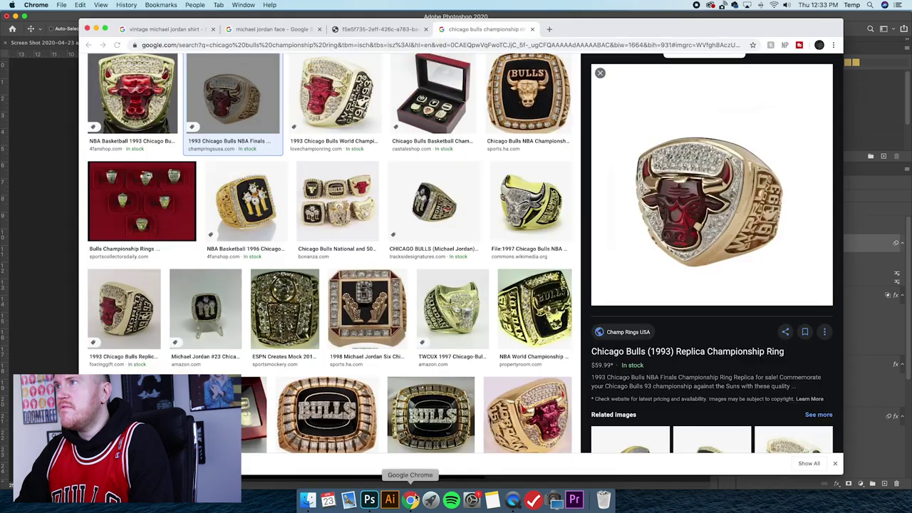
{"action": "right_click", "coordinate": [689, 134]}
{"action": "left_click", "coordinate": [732, 205]}
{"action": "key", "text": "ctrl+Tab"}
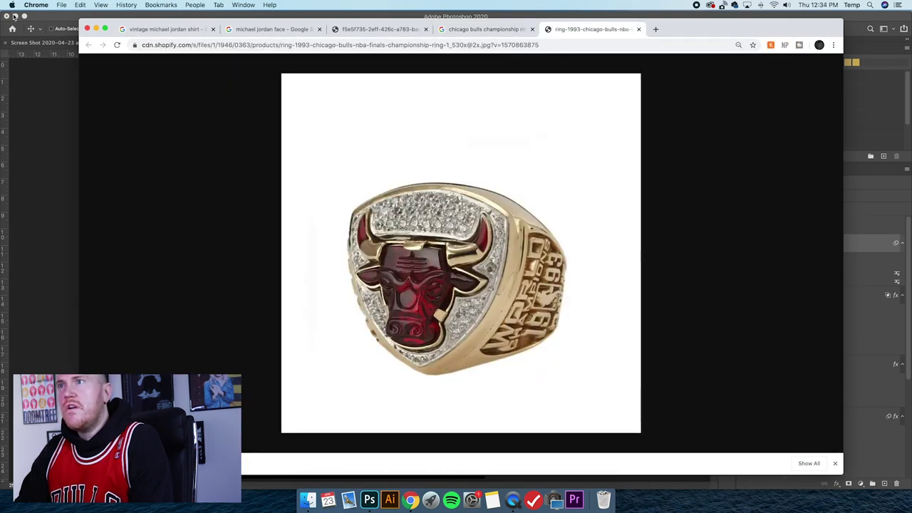
{"action": "right_click", "coordinate": [395, 188]}
{"action": "left_click", "coordinate": [416, 200]}
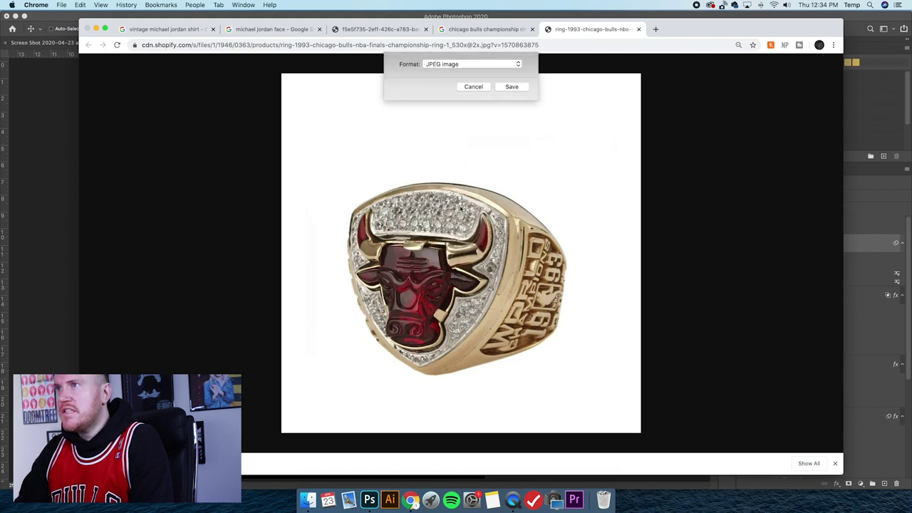
{"action": "left_click", "coordinate": [523, 140]}
- Open the saved 1993 ring JPEG from the desktop in Photoshop
{"action": "left_click", "coordinate": [15, 16]}
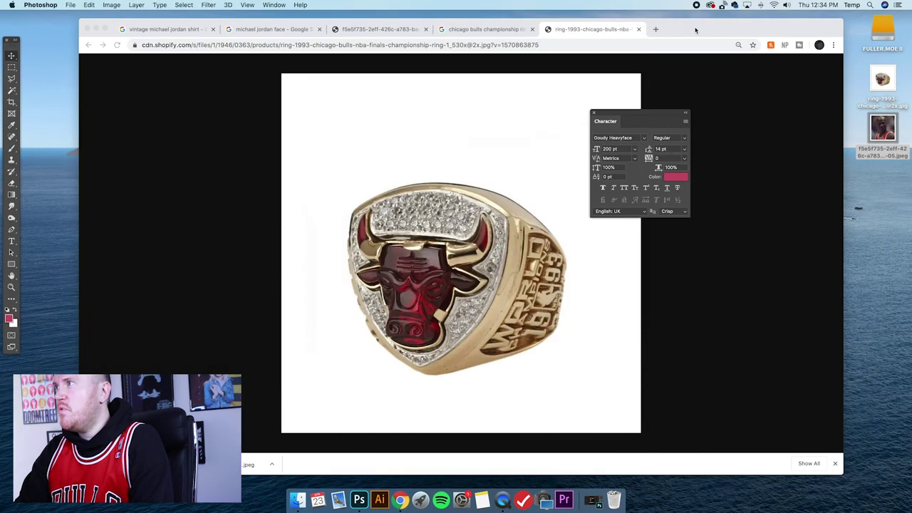
{"action": "left_click_drag", "start_coordinate": [696, 30], "coordinate": [688, 30]}
{"action": "left_click_drag", "start_coordinate": [883, 86], "coordinate": [359, 498]}
- Select the ring's white background with a contiguous Magic Wand at tolerance 12, unlock the Background as Layer 0, delete the white and deselect
{"action": "left_click", "coordinate": [11, 91]}
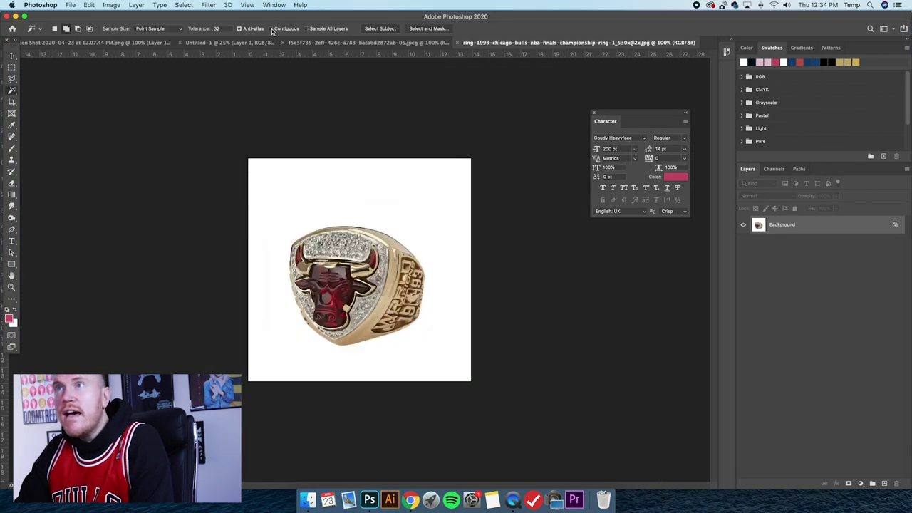
{"action": "left_click", "coordinate": [373, 176]}
{"action": "double_click", "coordinate": [824, 226]}
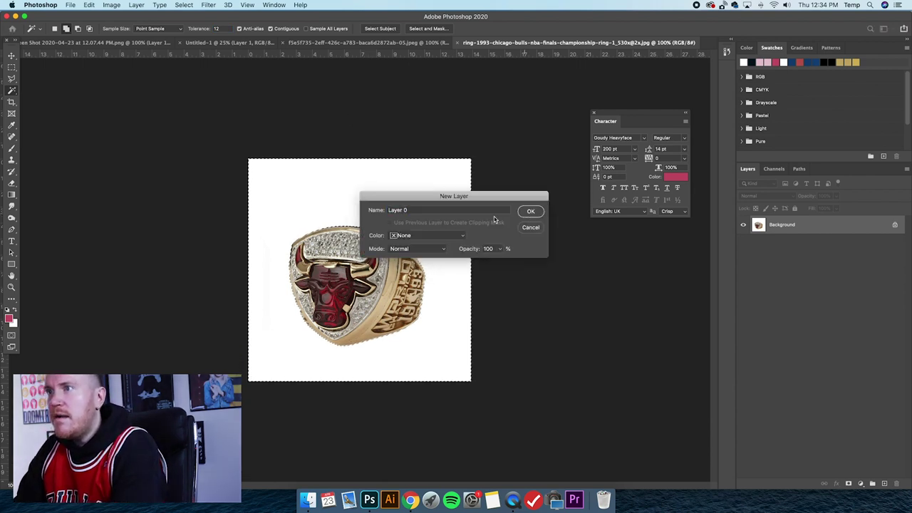
{"action": "key", "text": "Return"}
{"action": "key", "text": "Delete"}
{"action": "right_click", "coordinate": [403, 210]}
{"action": "left_click", "coordinate": [438, 320]}
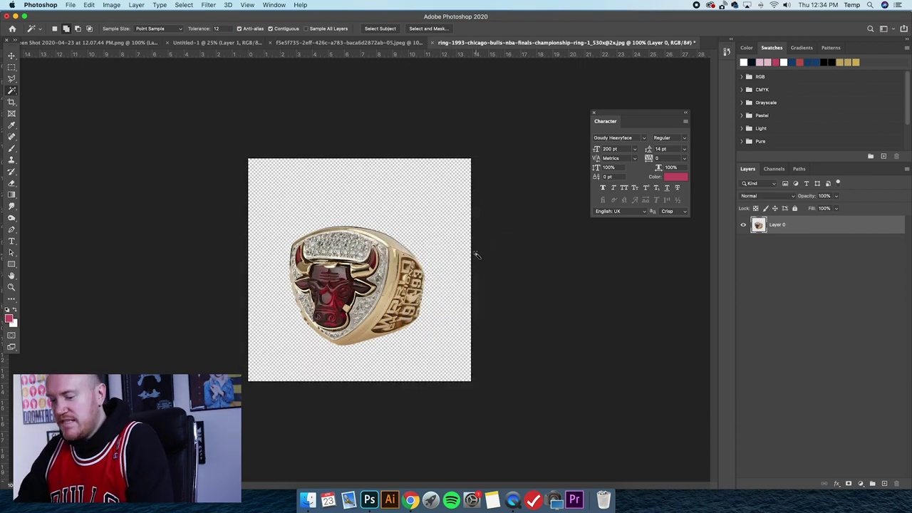
- Copy the ring cutout into the Untitled-1 shirt design and position it over the portrait's chin
{"action": "key", "text": "v"}
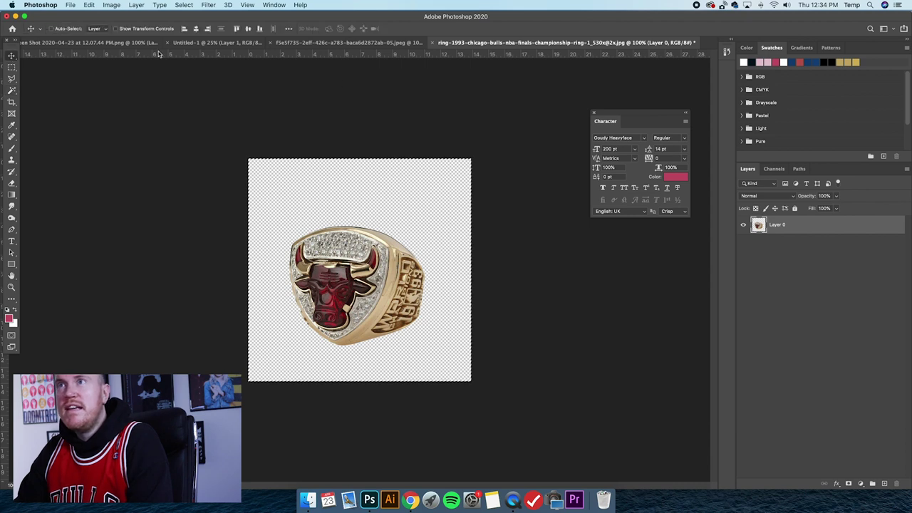
{"action": "left_click", "coordinate": [199, 42]}
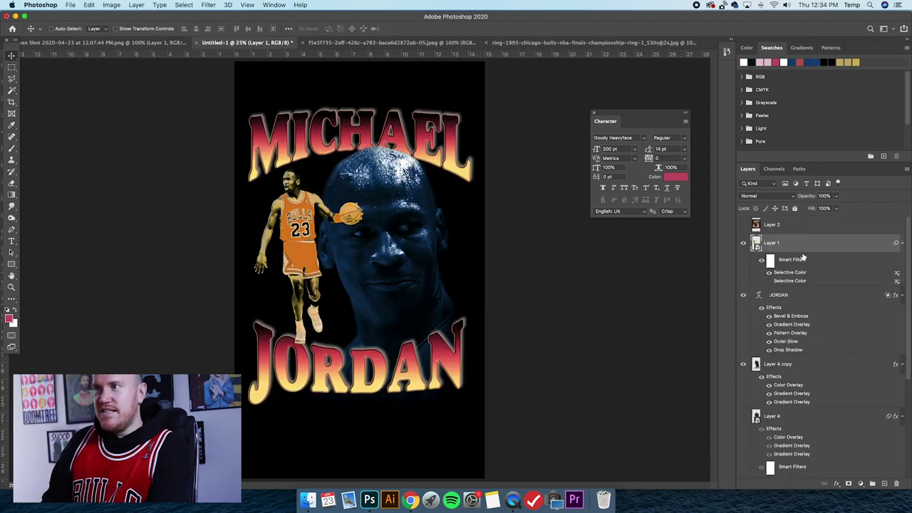
{"action": "key", "text": "super+v"}
{"action": "left_click", "coordinate": [121, 29]}
{"action": "left_click_drag", "start_coordinate": [359, 269], "coordinate": [413, 308]}
- Convert the ring on Layer 5 to a smart object and enlarge it to about 199%
{"action": "right_click", "coordinate": [793, 243]}
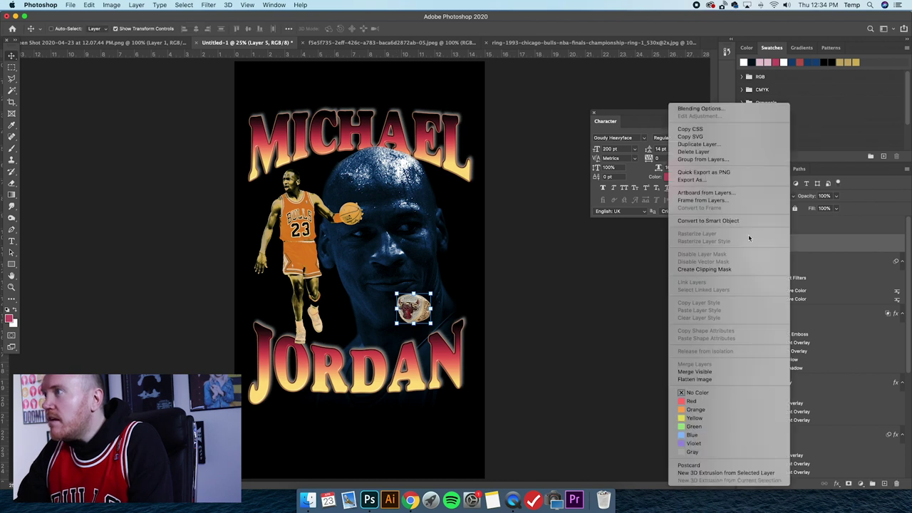
{"action": "left_click", "coordinate": [746, 221]}
{"action": "left_click_drag", "start_coordinate": [397, 290], "coordinate": [367, 258]}
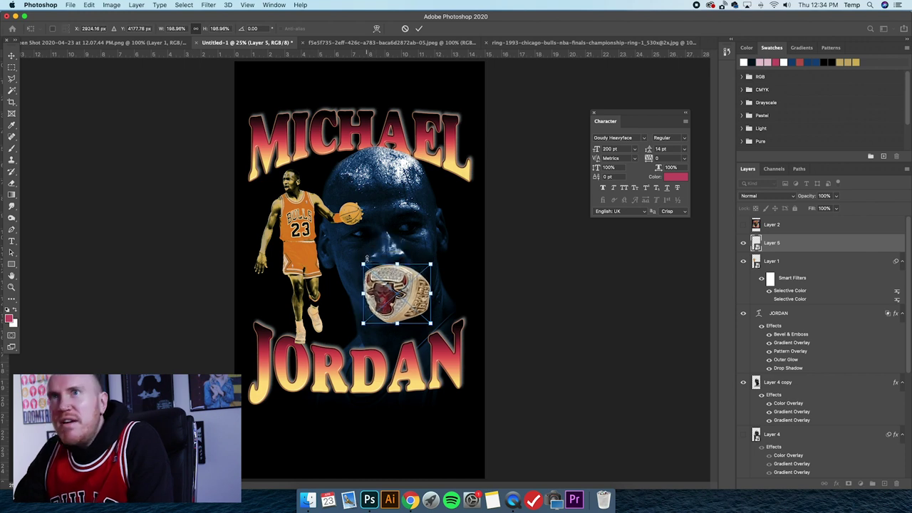
{"action": "key", "text": "Return"}
- Return to the ring document and undo the background removal and the layer unlocking, leaving nothing selected
{"action": "left_click", "coordinate": [563, 42]}
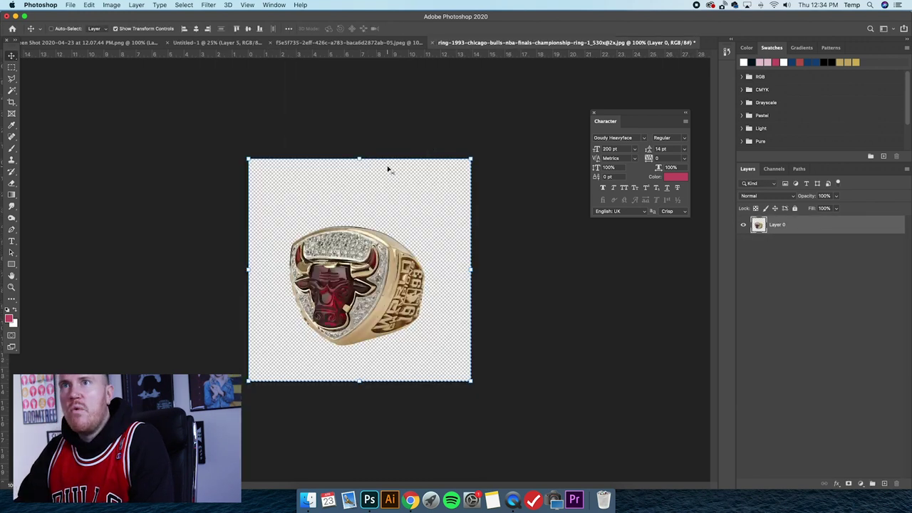
{"action": "left_click", "coordinate": [12, 68]}
{"action": "key", "text": "super+z"}
{"action": "key", "text": "super+z"}
{"action": "key", "text": "super+z"}
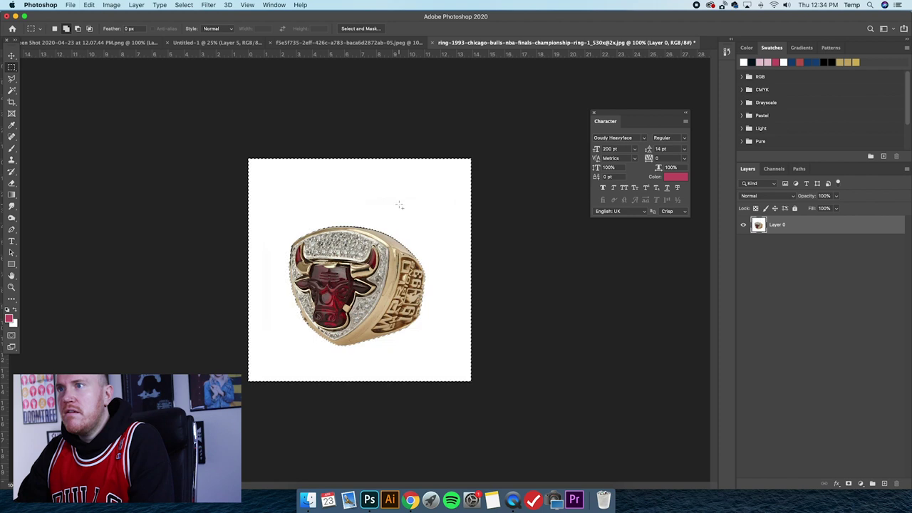
{"action": "key", "text": "super+d"}
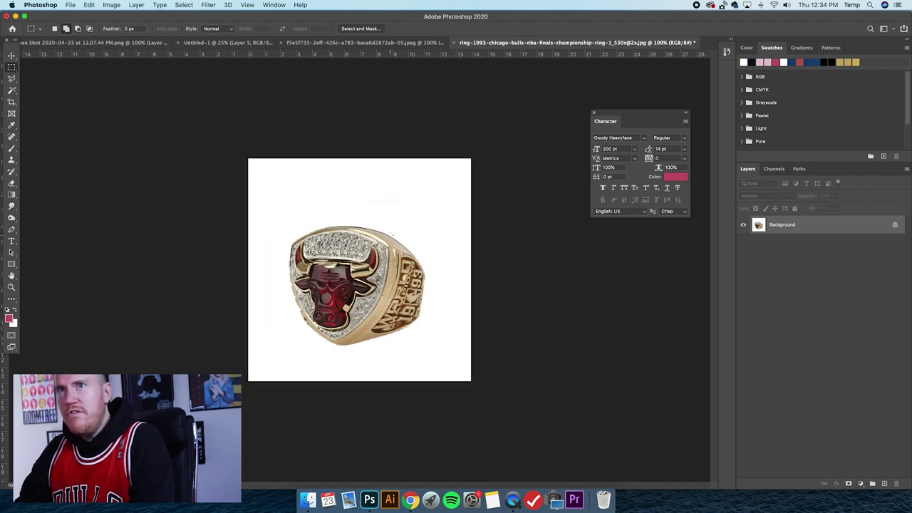
- Choose the Magic Wand for the ring document and unlock its Background layer as Layer 0
{"action": "left_click", "coordinate": [11, 91]}
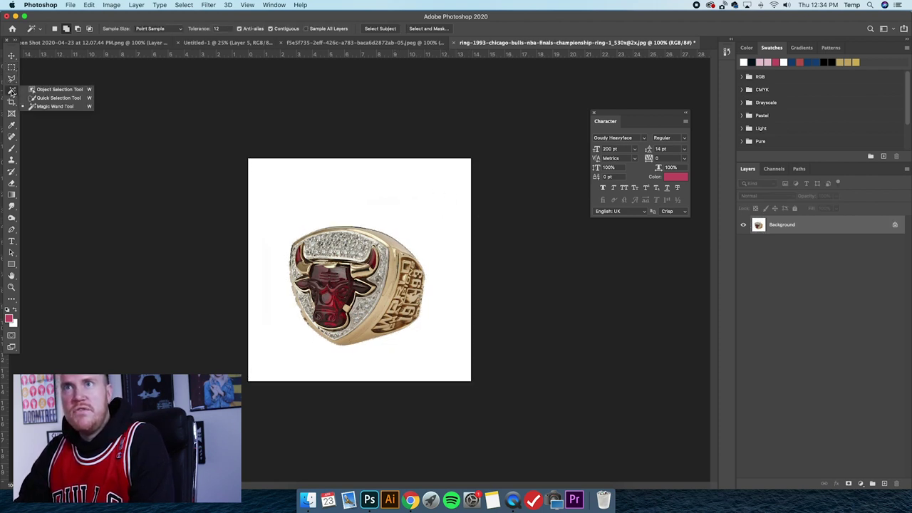
{"action": "left_click", "coordinate": [60, 106]}
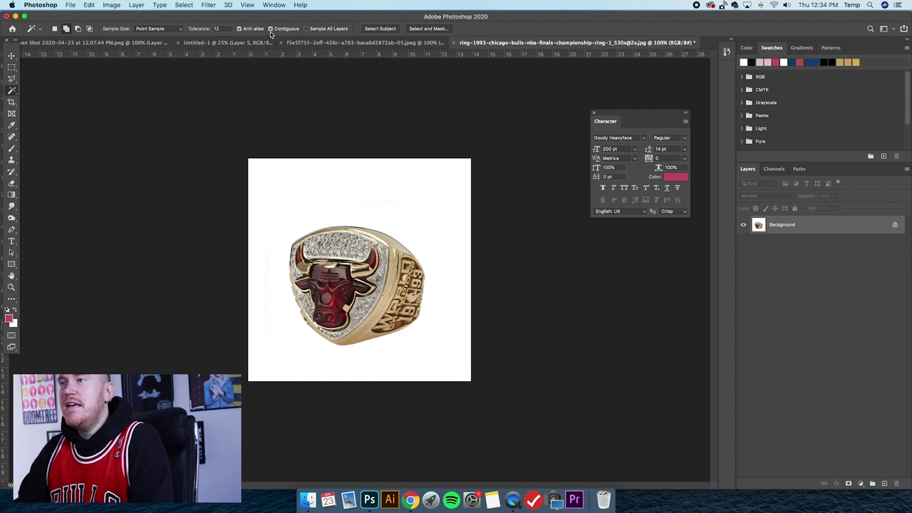
{"action": "double_click", "coordinate": [799, 228]}
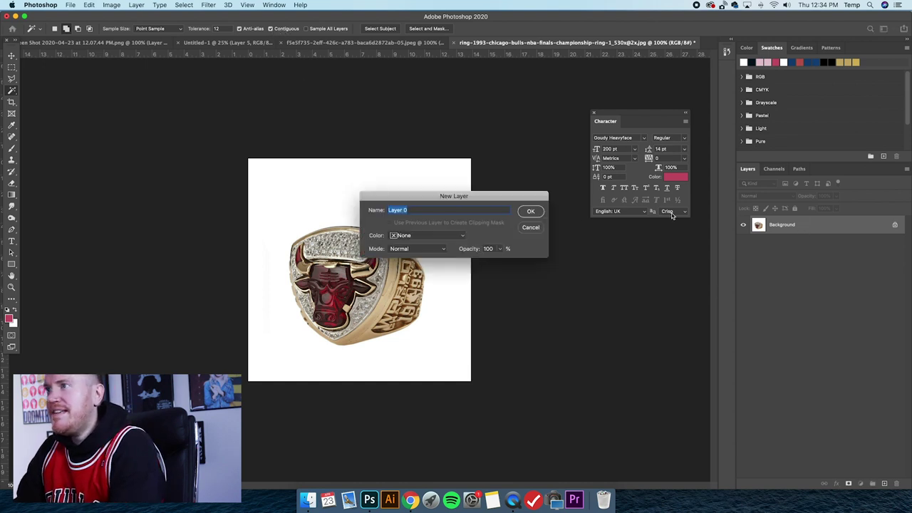
{"action": "left_click", "coordinate": [528, 211]}
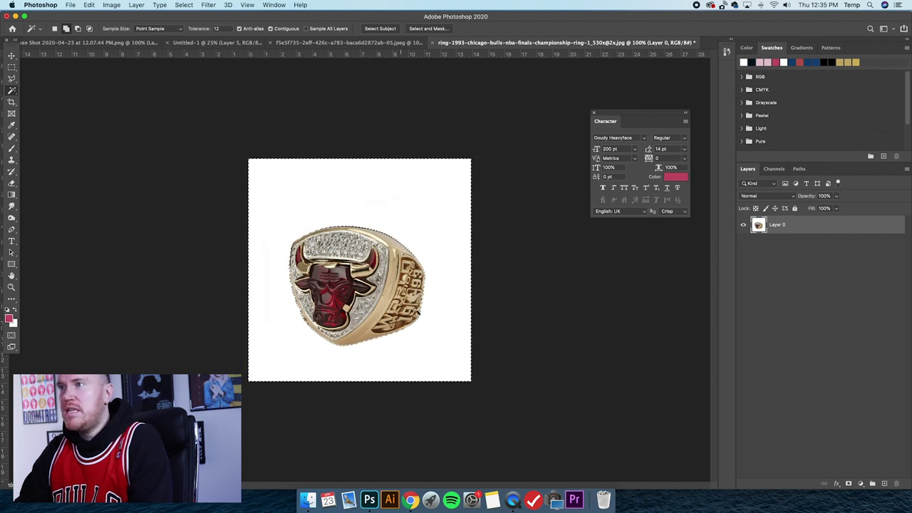
{"action": "key", "text": "super+d"}
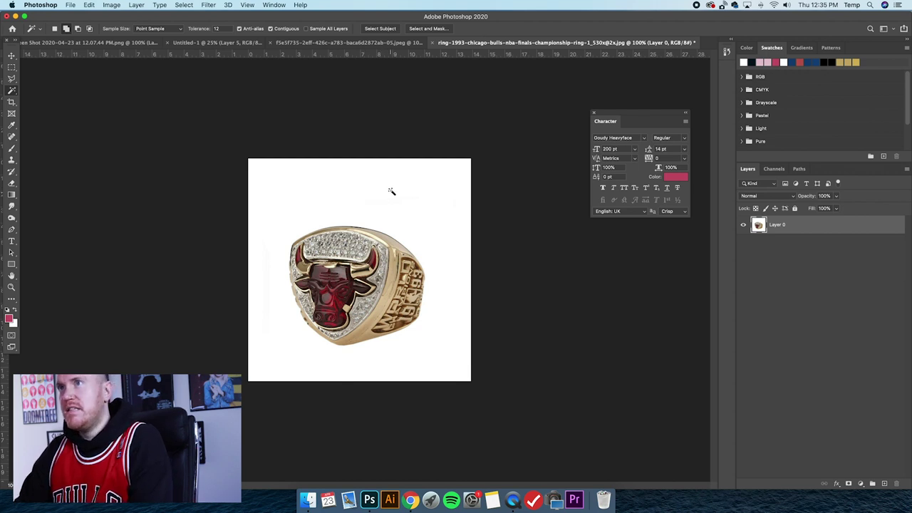
{"action": "left_click", "coordinate": [344, 183]}
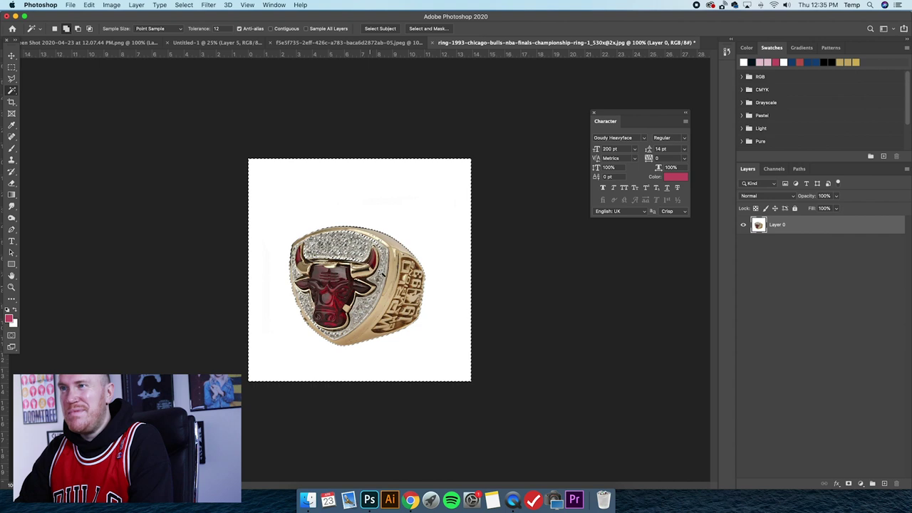
{"action": "key", "text": "super+d"}
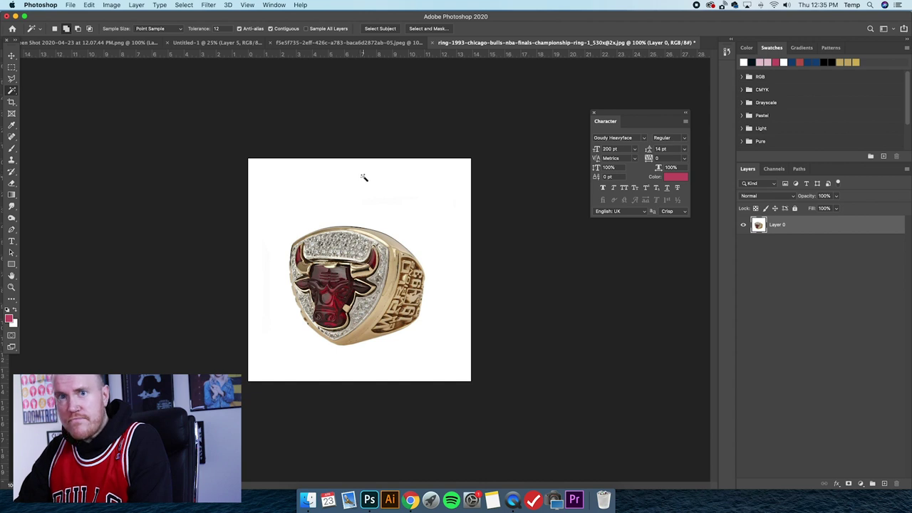
- Select the white area around the ring with the Magic Wand, delete it and deselect
{"action": "left_click", "coordinate": [395, 185]}
{"action": "key", "text": "Delete"}
{"action": "right_click", "coordinate": [395, 185]}
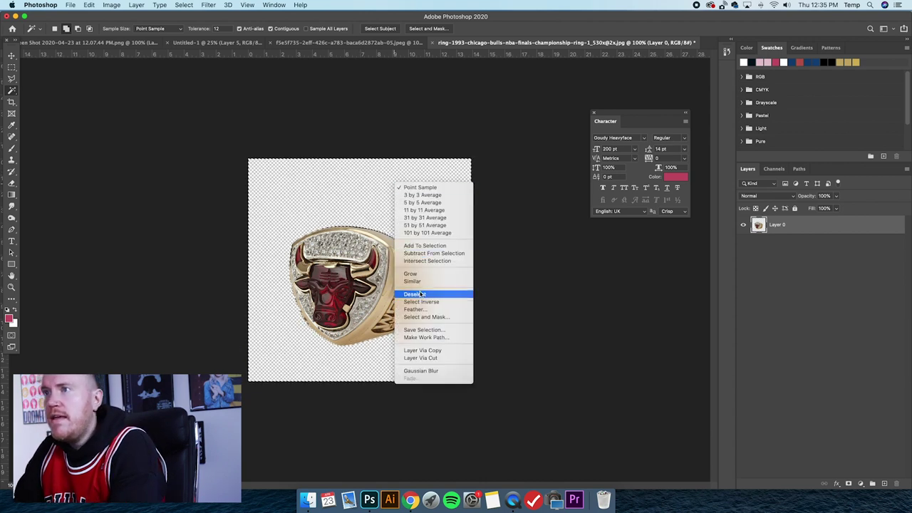
{"action": "left_click", "coordinate": [421, 294]}
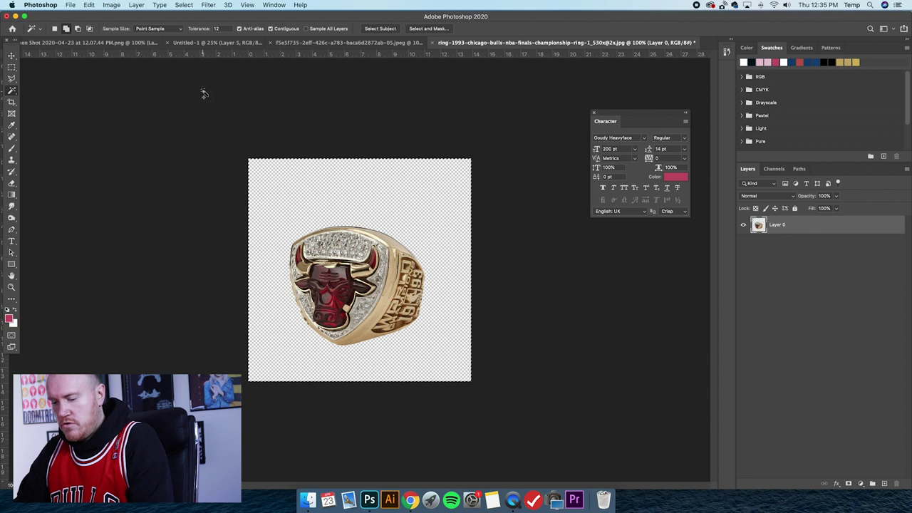
- Copy the new ring cutout, hide Layer 5 in the Untitled-1 design and paste the cutout as a new layer
{"action": "key", "text": "super+c"}
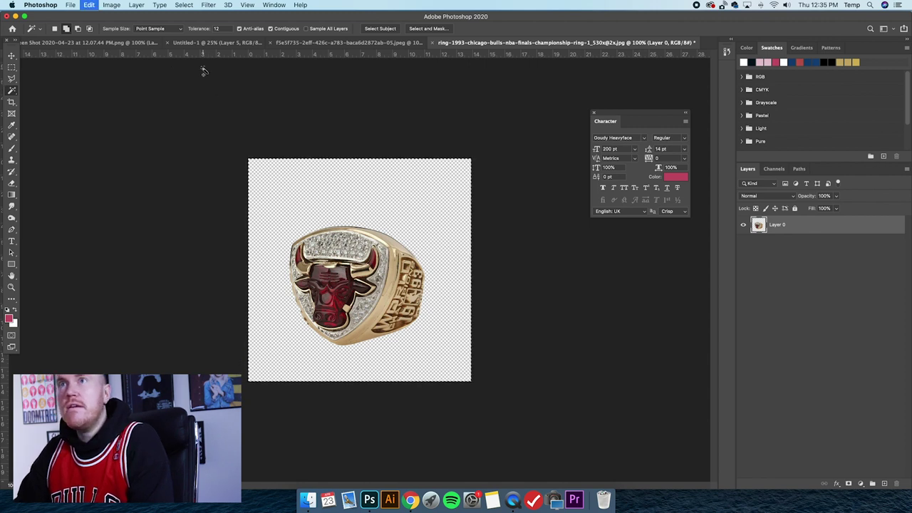
{"action": "left_click", "coordinate": [105, 44]}
{"action": "left_click", "coordinate": [11, 56]}
{"action": "left_click", "coordinate": [250, 43]}
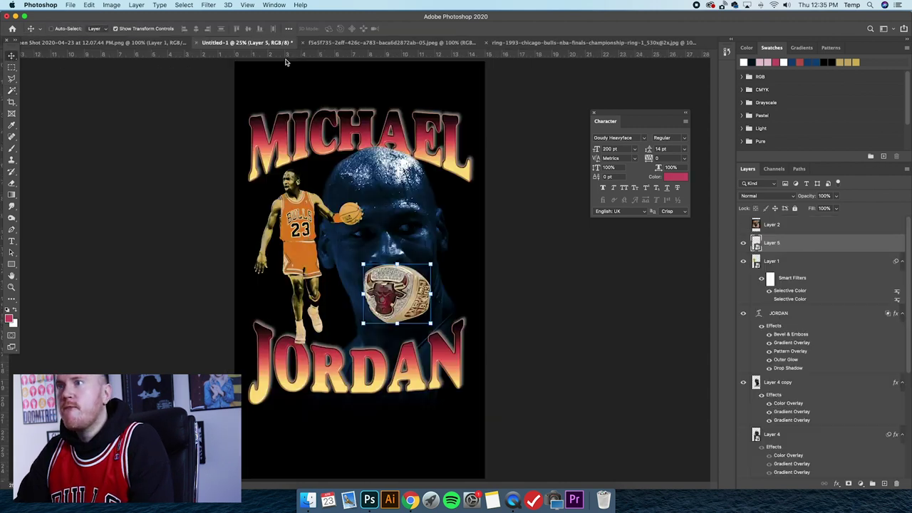
{"action": "left_click", "coordinate": [744, 244]}
{"action": "key", "text": "super+v"}
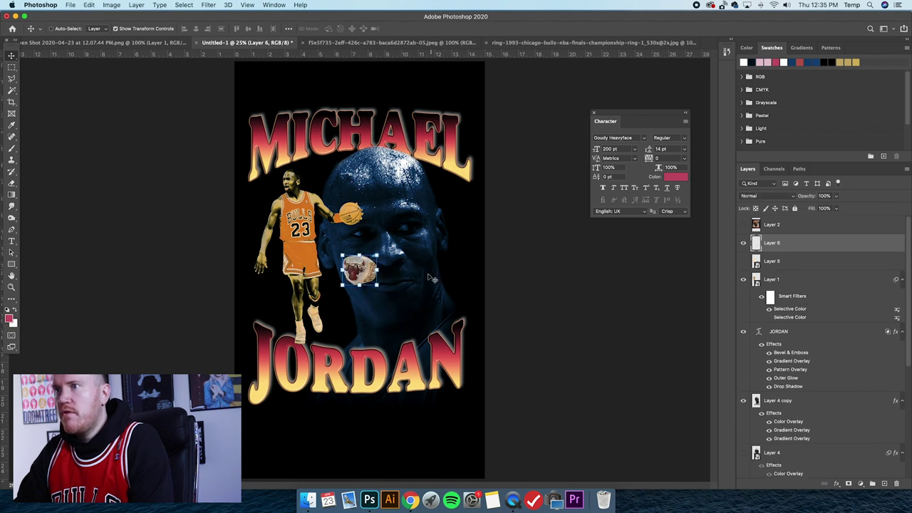
- Convert the ring layer (Layer 6) to a smart object, enlarge it and place it over the portrait's chin above the JORDAN lettering
{"action": "left_click_drag", "start_coordinate": [369, 262], "coordinate": [411, 303]}
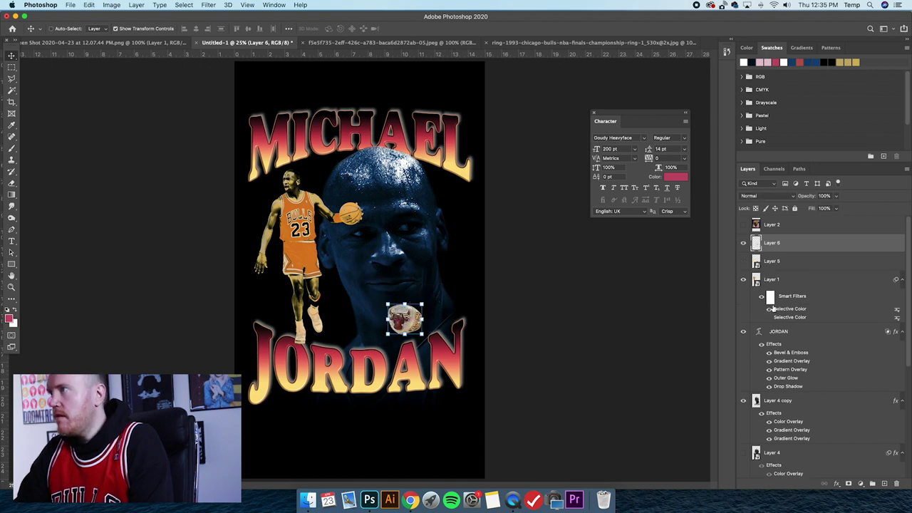
{"action": "right_click", "coordinate": [791, 249]}
{"action": "left_click", "coordinate": [784, 223]}
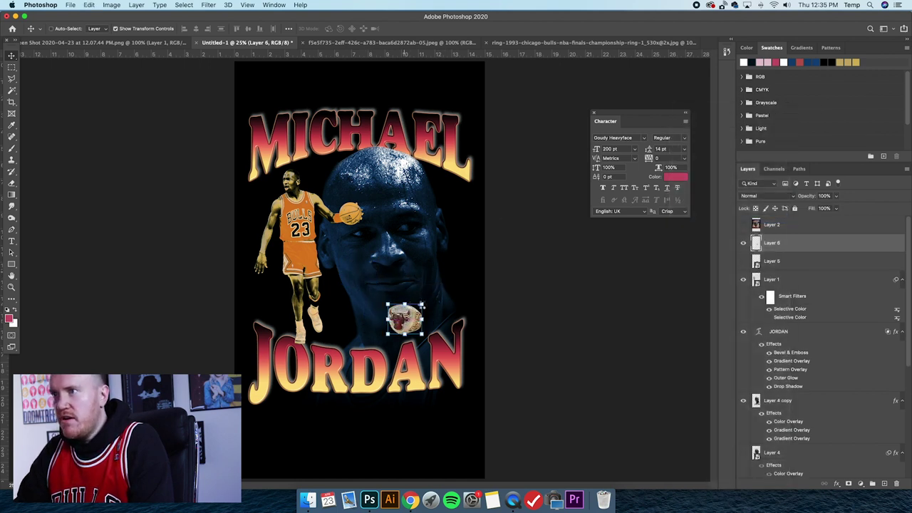
{"action": "left_click_drag", "start_coordinate": [421, 304], "coordinate": [437, 280]}
{"action": "left_click", "coordinate": [11, 56]}
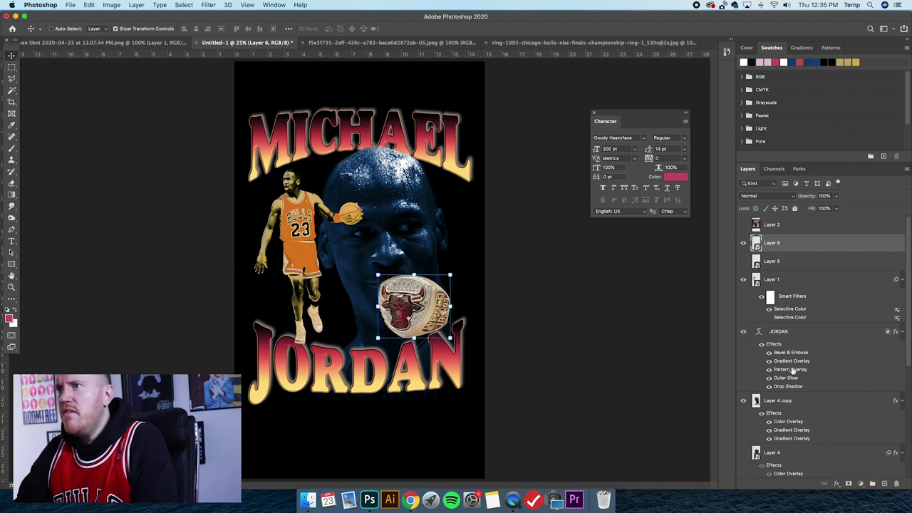
- Flip the blue portrait (Layer 4 copy) horizontally and shift it slightly to the right between the two words
{"action": "left_click", "coordinate": [796, 403]}
{"action": "key", "text": "super+t"}
{"action": "right_click", "coordinate": [468, 135]}
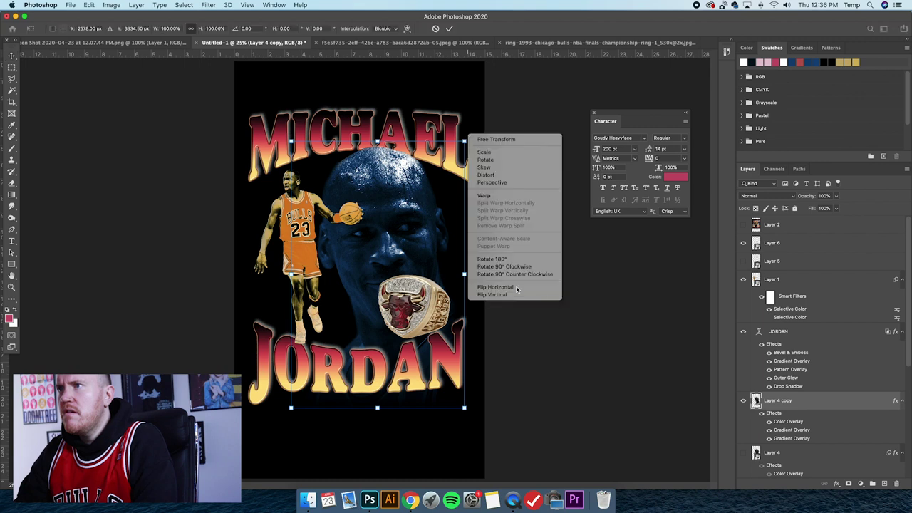
{"action": "left_click", "coordinate": [517, 287]}
{"action": "left_click_drag", "start_coordinate": [431, 238], "coordinate": [448, 233]}
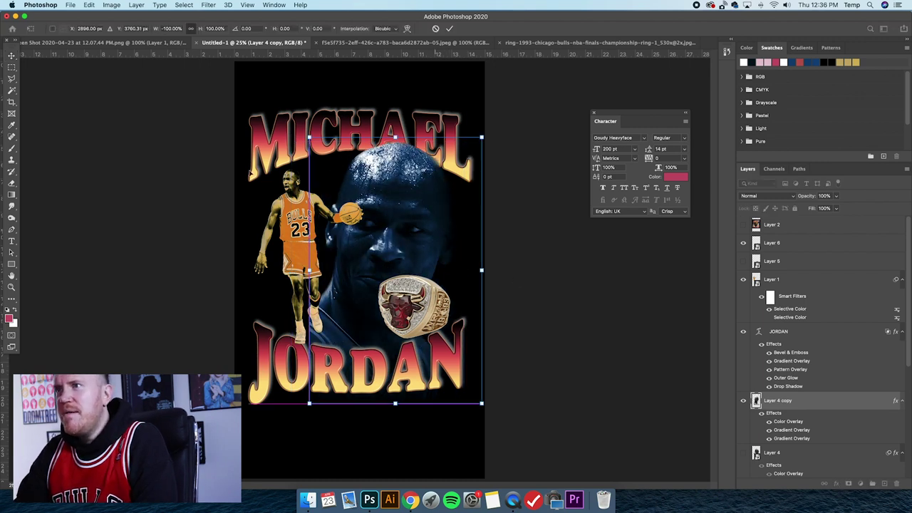
{"action": "key", "text": "Return"}
- Scale the flipped portrait to about 92.76% and position it against the canvas's right edge, between MICHAEL and JORDAN
{"action": "mouse_move", "coordinate": [409, 151]}
{"action": "left_mouse_down"}
{"action": "mouse_move", "coordinate": [422, 142]}
{"action": "mouse_move", "coordinate": [414, 144]}
{"action": "mouse_move", "coordinate": [411, 167]}
{"action": "mouse_move", "coordinate": [415, 152]}
{"action": "left_mouse_up"}
{"action": "left_click", "coordinate": [831, 283]}
{"action": "left_click_drag", "start_coordinate": [339, 190], "coordinate": [335, 186]}
{"action": "left_click", "coordinate": [417, 210], "text": "super"}
{"action": "left_click_drag", "start_coordinate": [417, 210], "coordinate": [432, 208]}
{"action": "left_click_drag", "start_coordinate": [487, 139], "coordinate": [471, 148]}
{"action": "left_click_drag", "start_coordinate": [457, 177], "coordinate": [472, 148]}
{"action": "left_click_drag", "start_coordinate": [317, 145], "coordinate": [316, 143]}
{"action": "left_click_drag", "start_coordinate": [479, 394], "coordinate": [476, 389]}
{"action": "left_click_drag", "start_coordinate": [446, 240], "coordinate": [454, 238]}
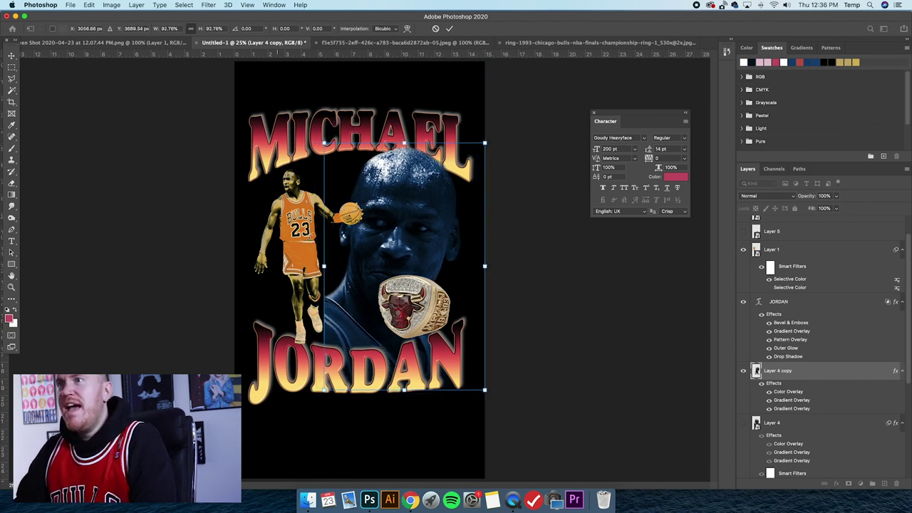
{"action": "left_click", "coordinate": [9, 55]}
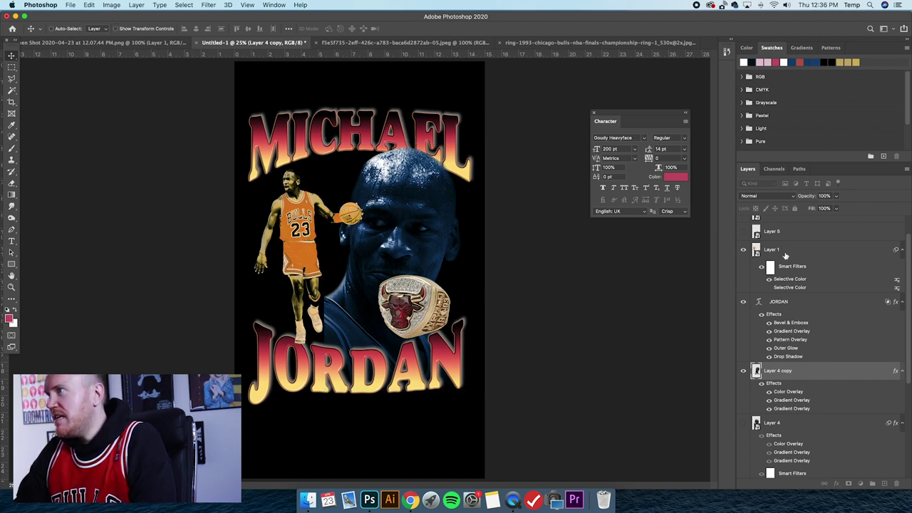
- Shrink the ring on Layer 6 to about 166.7%, rotate it about -10.74° and place it at the portrait's lower right
{"action": "left_click", "coordinate": [786, 253]}
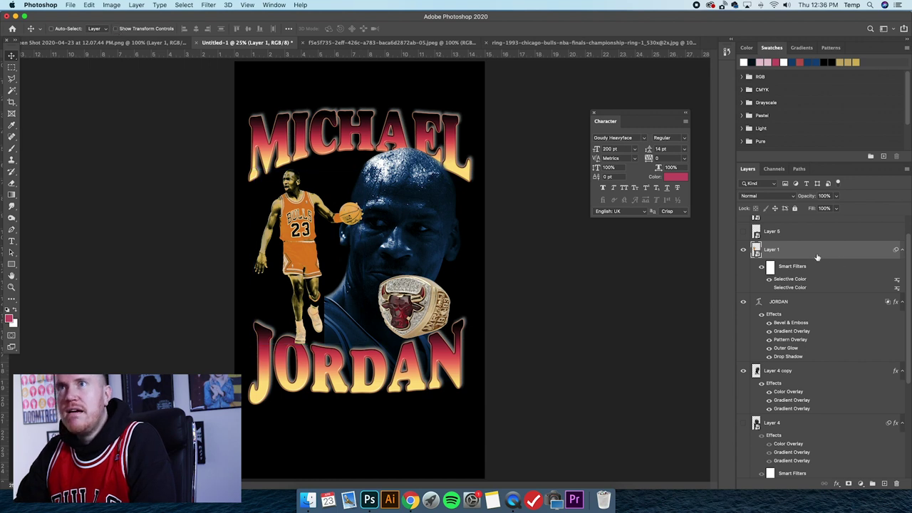
{"action": "scroll", "coordinate": [817, 256], "scroll_direction": "up", "scroll_amount": 2}
{"action": "left_click", "coordinate": [788, 243]}
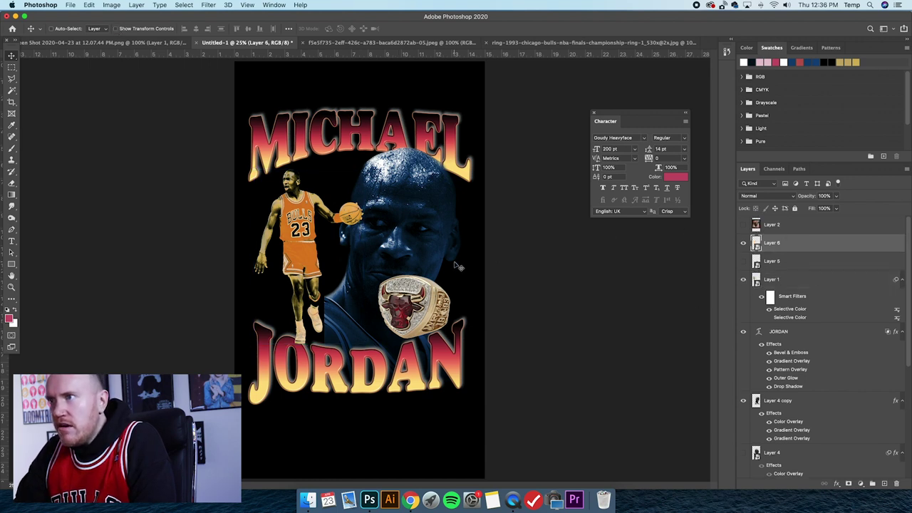
{"action": "left_click", "coordinate": [115, 29]}
{"action": "left_click_drag", "start_coordinate": [376, 273], "coordinate": [417, 267]}
{"action": "mouse_move", "coordinate": [449, 300]}
{"action": "left_mouse_down"}
{"action": "mouse_move", "coordinate": [438, 303]}
{"action": "mouse_move", "coordinate": [436, 292]}
{"action": "left_mouse_up"}
{"action": "left_click", "coordinate": [10, 55]}
{"action": "key", "text": "ctrl+t"}
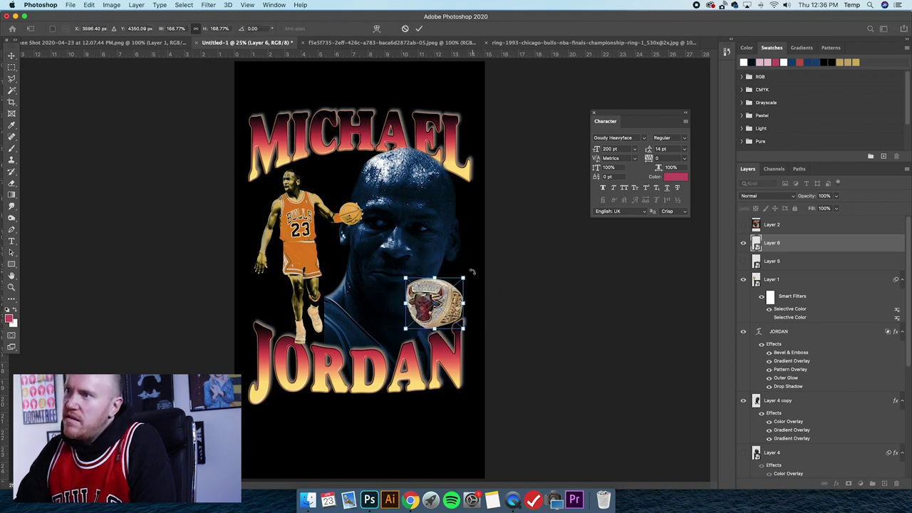
{"action": "left_click_drag", "start_coordinate": [472, 270], "coordinate": [454, 275]}
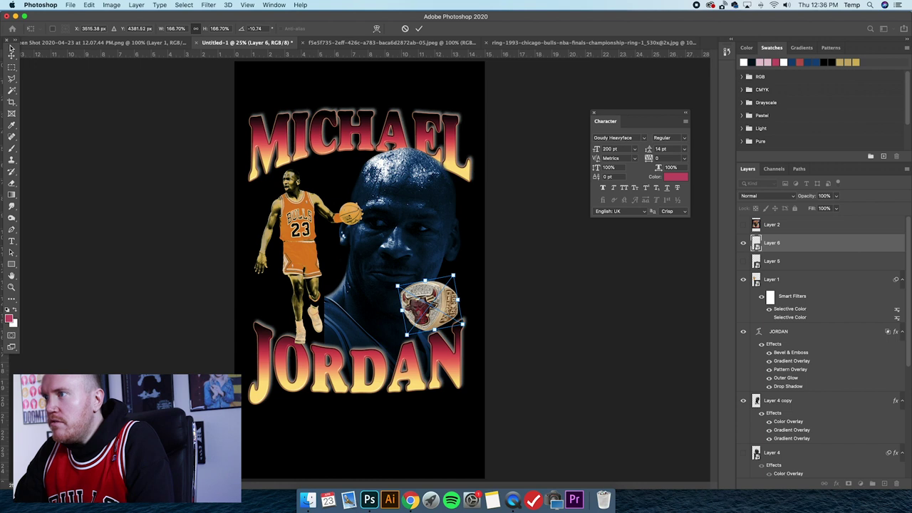
{"action": "key", "text": "Return"}
- Desaturate the ring with a Hue/Saturation adjustment at saturation -100
{"action": "key", "text": "super+u"}
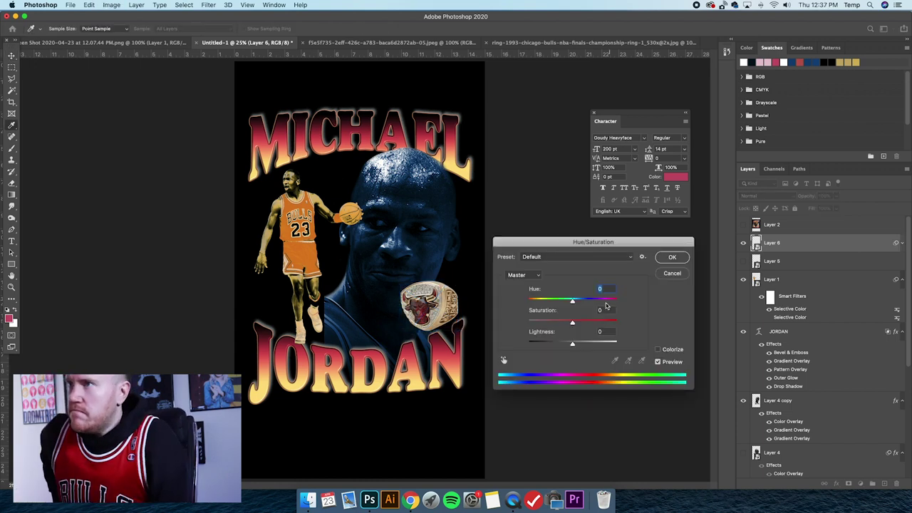
{"action": "left_click_drag", "start_coordinate": [572, 322], "coordinate": [528, 322]}
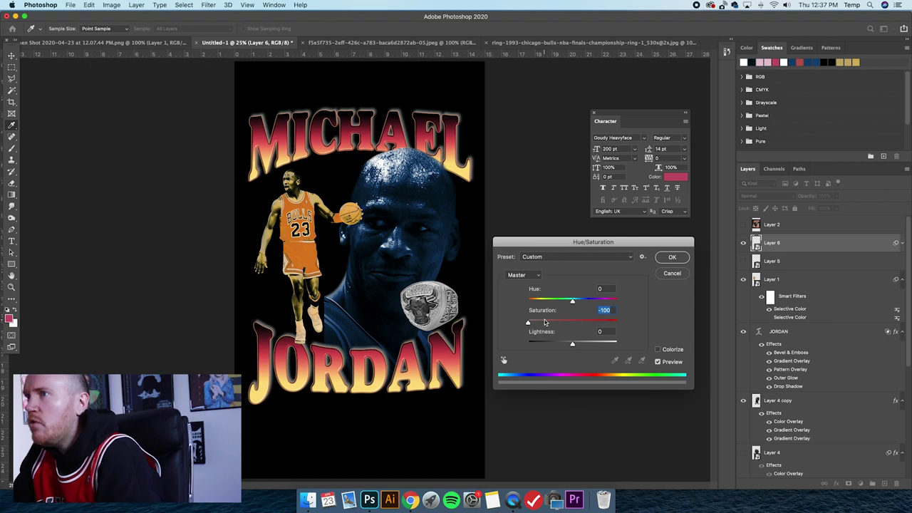
{"action": "left_click", "coordinate": [670, 258]}
- Add a Color Overlay effect to the ring layer with Overlay blend mode and colour ffdf81
{"action": "double_click", "coordinate": [805, 250]}
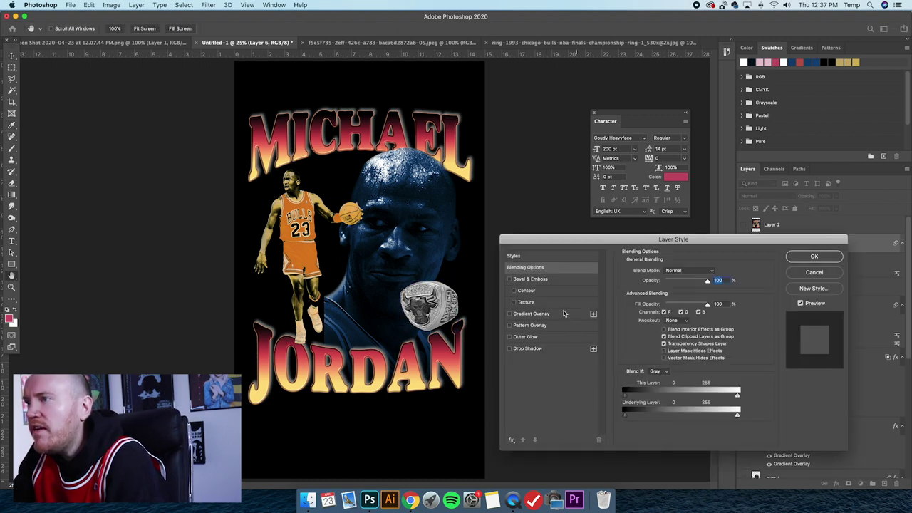
{"action": "left_click", "coordinate": [511, 440]}
{"action": "left_click", "coordinate": [534, 445]}
{"action": "left_click", "coordinate": [530, 359]}
{"action": "left_click", "coordinate": [680, 271]}
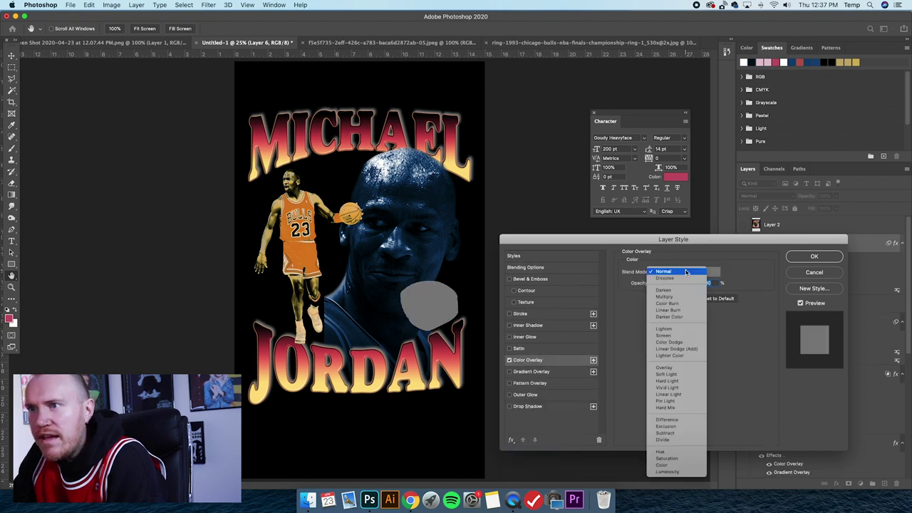
{"action": "left_click", "coordinate": [676, 366]}
{"action": "left_click", "coordinate": [712, 271]}
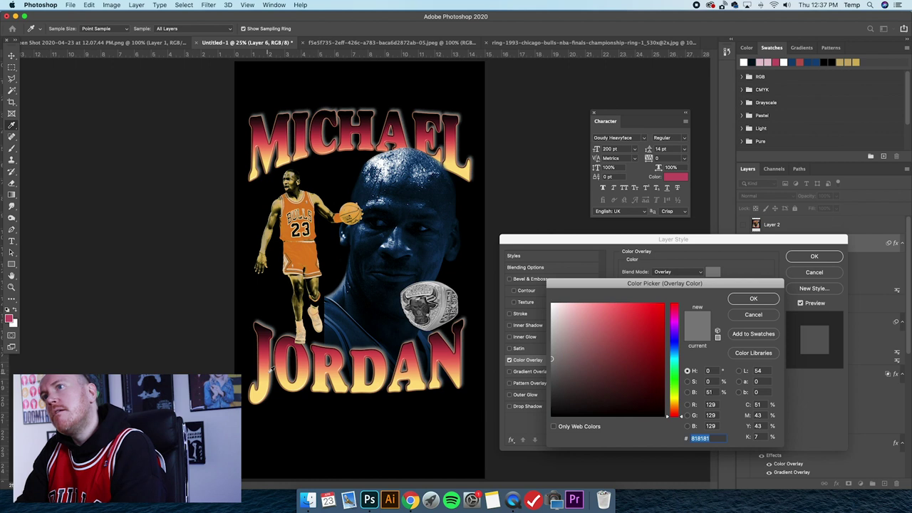
{"action": "type", "text": "ffdf81"}
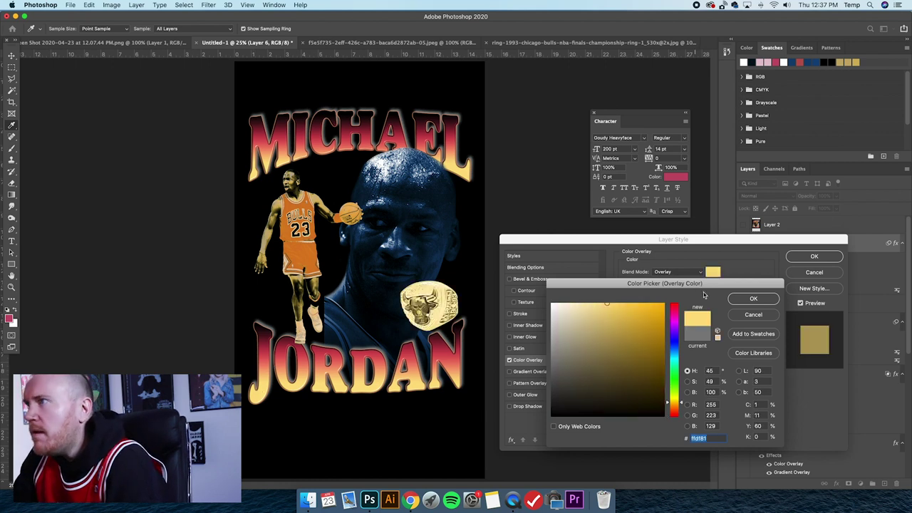
{"action": "left_click", "coordinate": [751, 299]}
- Try Multiply as the ring's colour overlay blend mode, return it to Overlay and apply the layer style
{"action": "left_click", "coordinate": [668, 276]}
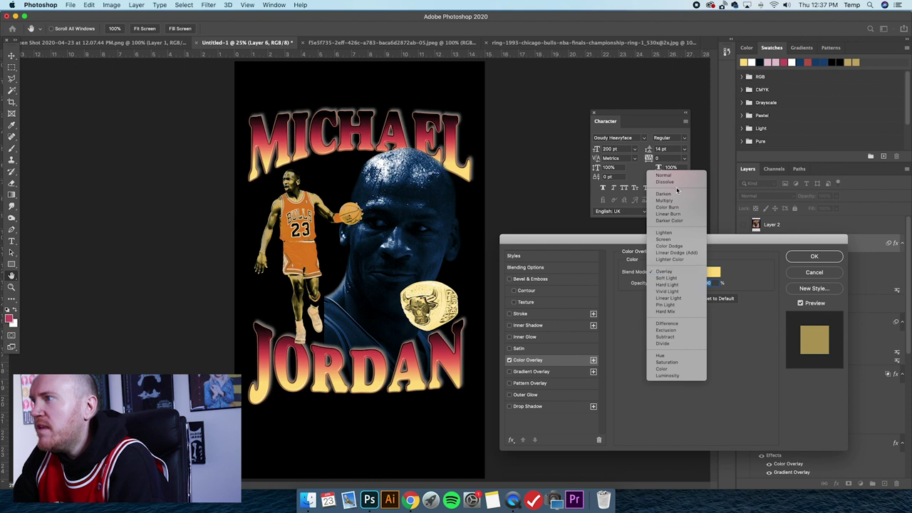
{"action": "left_click", "coordinate": [673, 203]}
{"action": "left_click", "coordinate": [683, 274]}
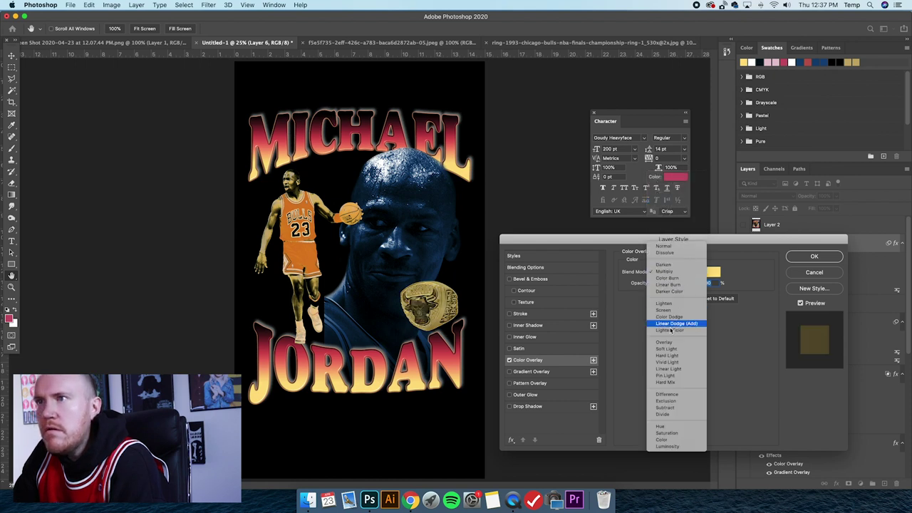
{"action": "left_click", "coordinate": [674, 346]}
{"action": "left_click", "coordinate": [713, 272]}
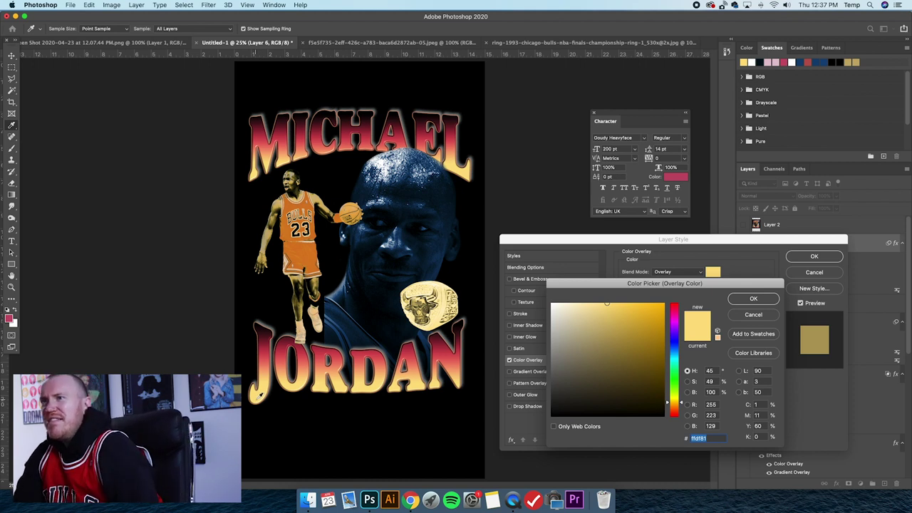
{"action": "left_click", "coordinate": [753, 298]}
{"action": "left_click", "coordinate": [813, 257]}
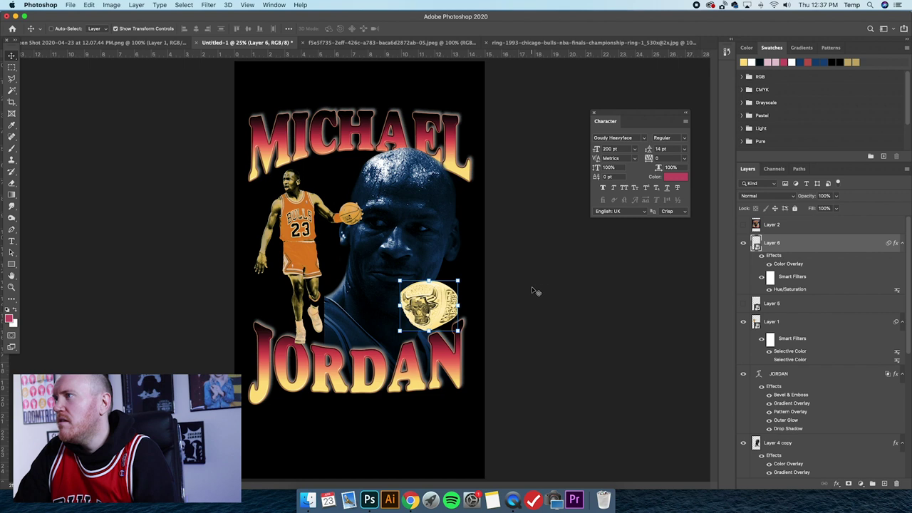
- Hide the ring's Color Overlay and Hue/Saturation filter, and apply a Selective Color adjustment using the Bootleg Rap 01 preset
{"action": "left_click", "coordinate": [768, 265]}
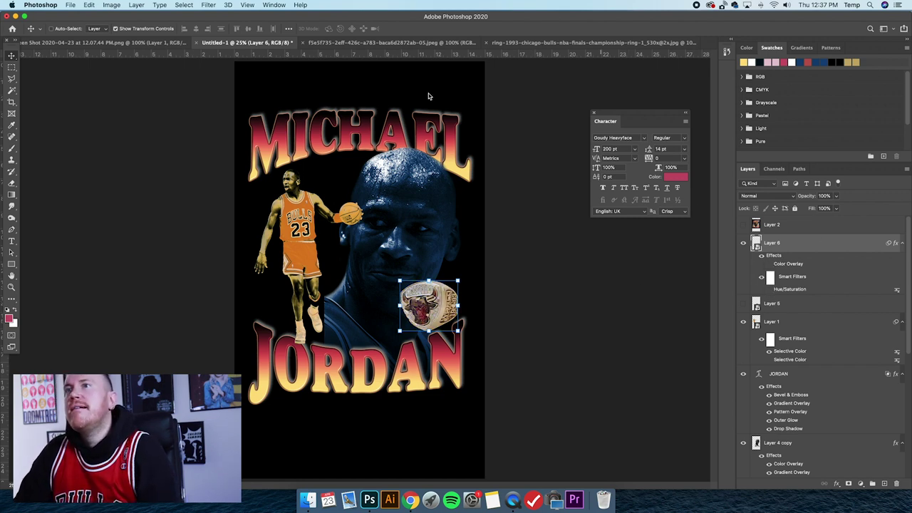
{"action": "left_click", "coordinate": [112, 5]}
{"action": "mouse_move", "coordinate": [115, 31]}
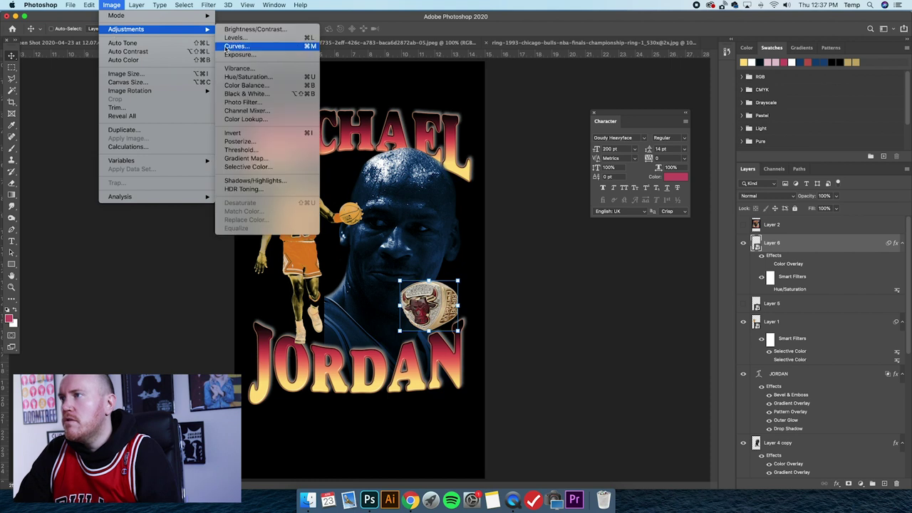
{"action": "left_click", "coordinate": [243, 166]}
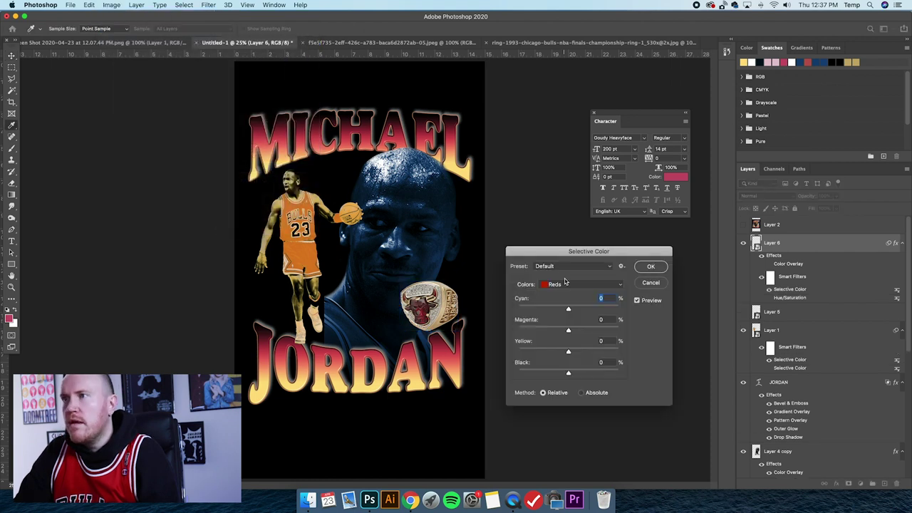
{"action": "left_click", "coordinate": [565, 268]}
{"action": "left_click", "coordinate": [561, 278]}
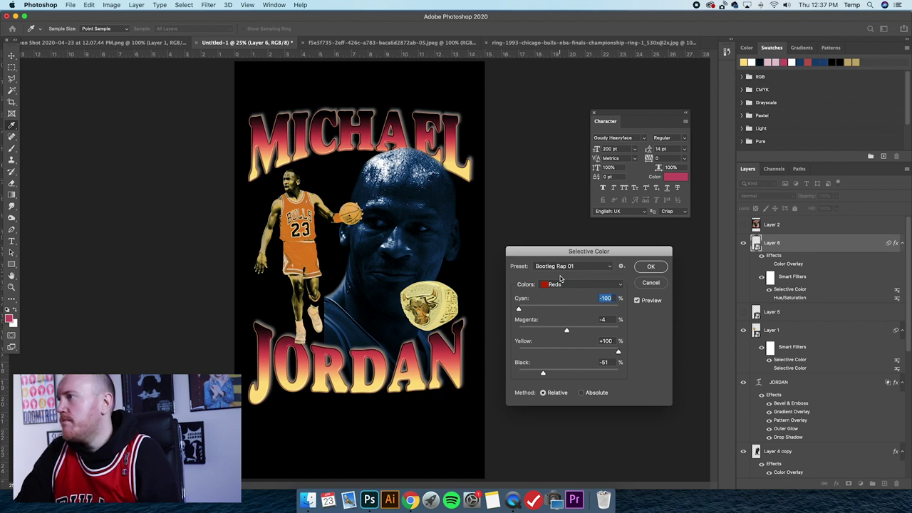
{"action": "left_click", "coordinate": [650, 268]}
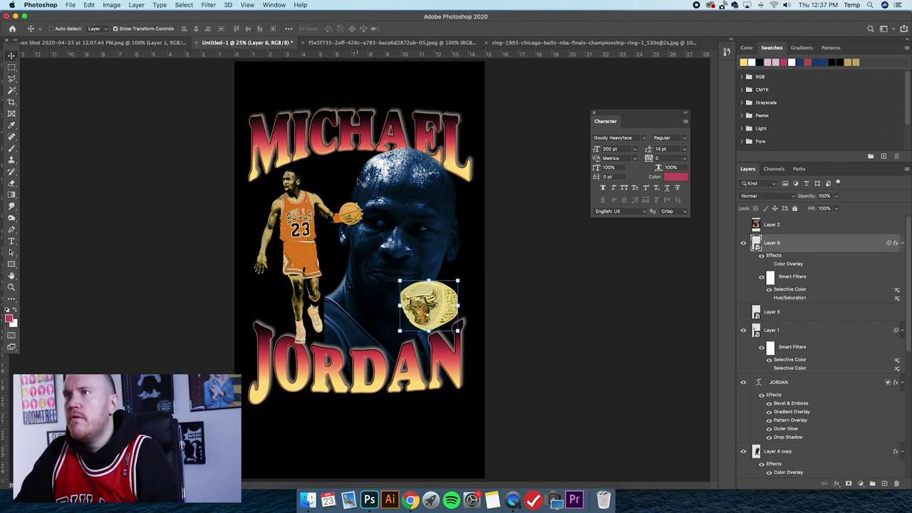
- Select the blue portrait on Layer 4 copy and nudge it slightly to the left
{"action": "scroll", "coordinate": [807, 362], "scroll_direction": "down", "scroll_amount": 3}
{"action": "left_click", "coordinate": [780, 394]}
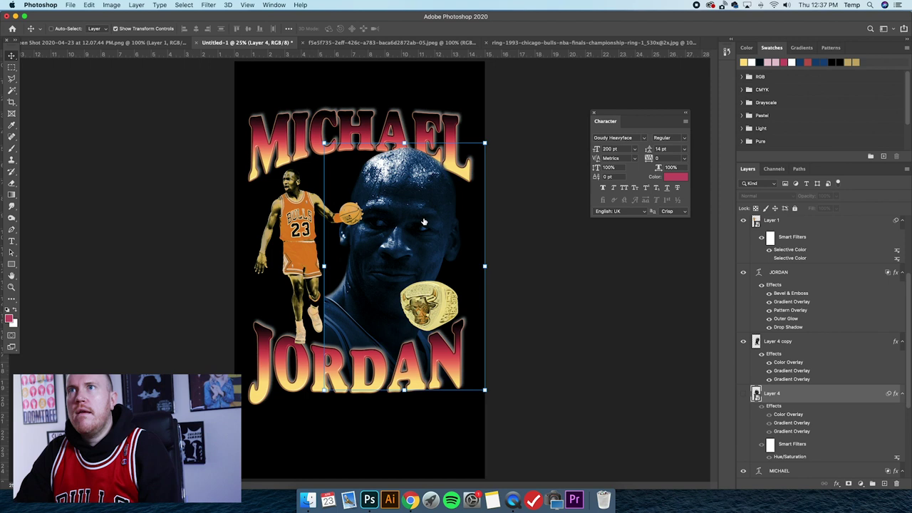
{"action": "scroll", "coordinate": [780, 394], "scroll_direction": "down", "scroll_amount": 3}
{"action": "left_click", "coordinate": [418, 205]}
{"action": "key", "text": "super+h"}
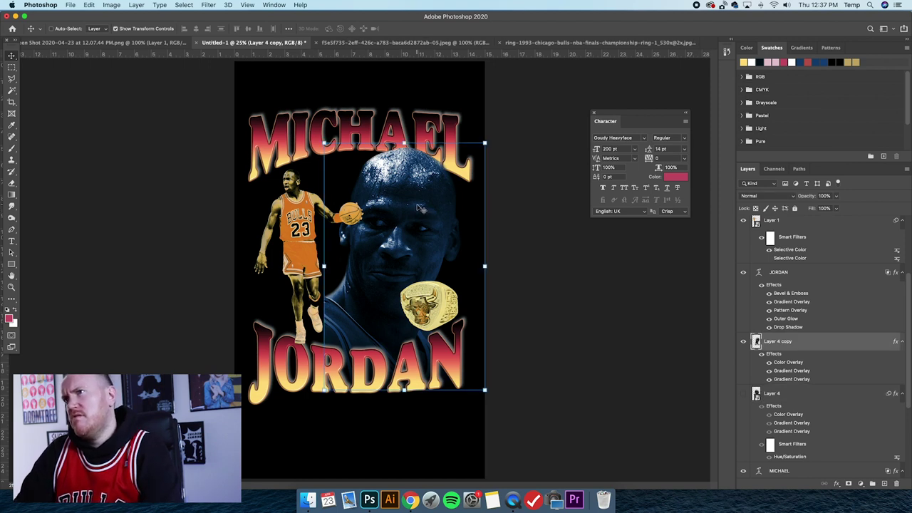
{"action": "left_click", "coordinate": [116, 30]}
{"action": "left_click", "coordinate": [116, 29]}
{"action": "key", "text": "shift+Left"}
{"action": "key", "text": "shift+Left"}
{"action": "key", "text": "shift+Left"}
{"action": "key", "text": "shift+Left"}
{"action": "key", "text": "shift+Left"}
{"action": "key", "text": "shift+Left"}
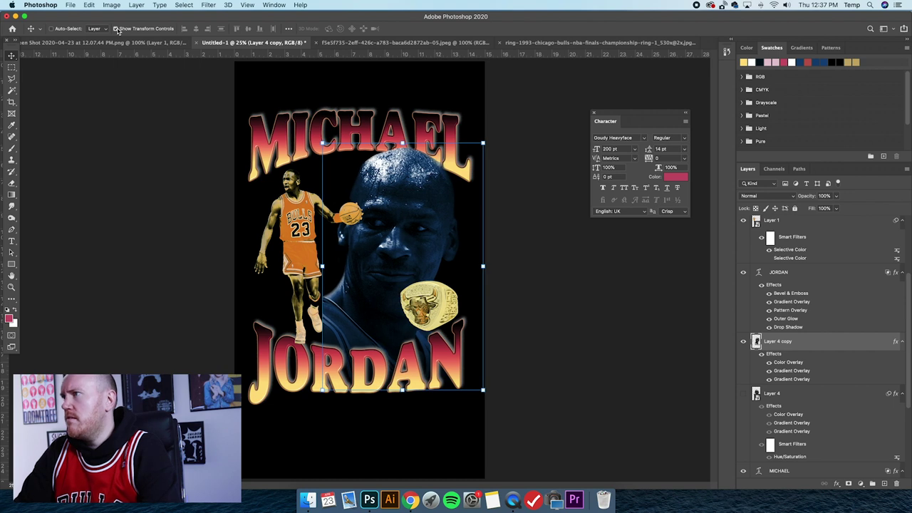
{"action": "key", "text": "Right"}
{"action": "key", "text": "Right"}
{"action": "key", "text": "Right"}
{"action": "key", "text": "Right"}
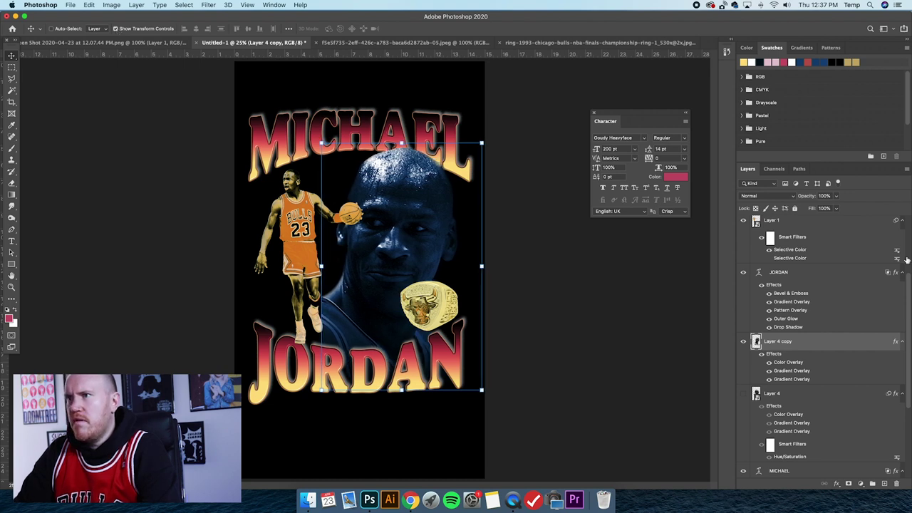
- Reduce the ring on Layer 6 to about 157.23%, keeping it tilted at the portrait's lower right
{"action": "scroll", "coordinate": [810, 303], "scroll_direction": "up", "scroll_amount": 3}
{"action": "left_click", "coordinate": [800, 245]}
{"action": "left_click_drag", "start_coordinate": [401, 281], "coordinate": [400, 283]}
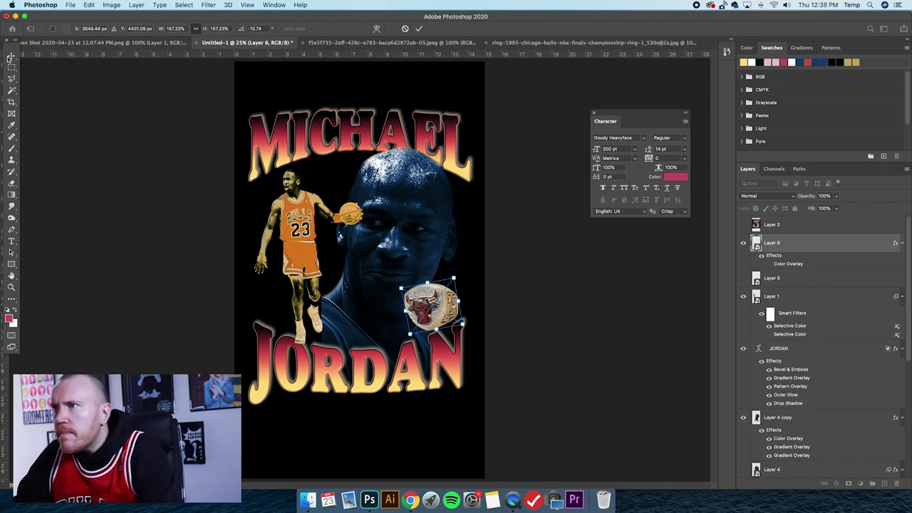
{"action": "key", "text": "Return"}
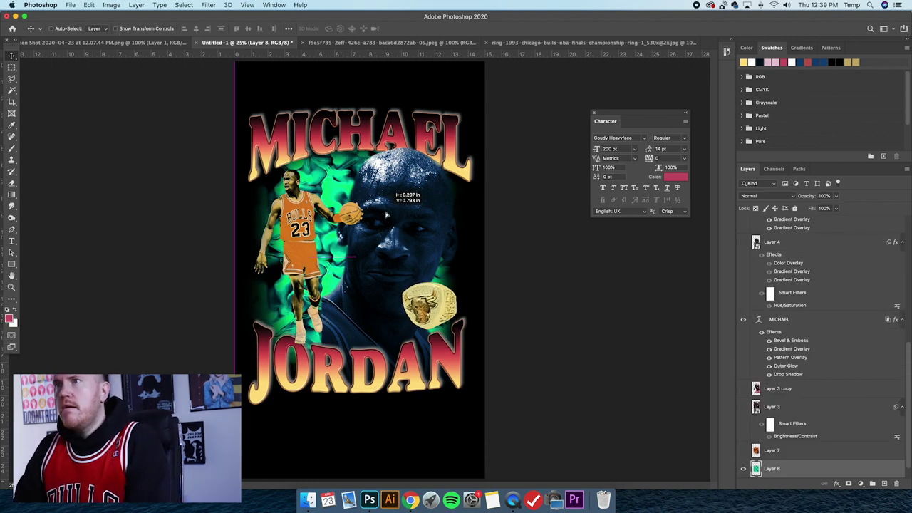
- Reposition the green texture on Layer 8 slightly higher behind the player and the portrait
{"action": "left_click_drag", "start_coordinate": [385, 213], "coordinate": [385, 214]}
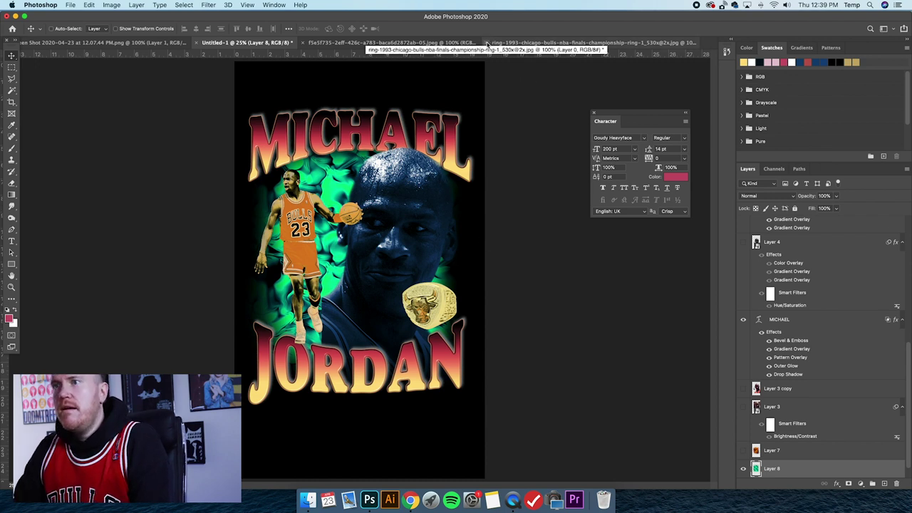
{"action": "left_click_drag", "start_coordinate": [364, 180], "coordinate": [365, 163]}
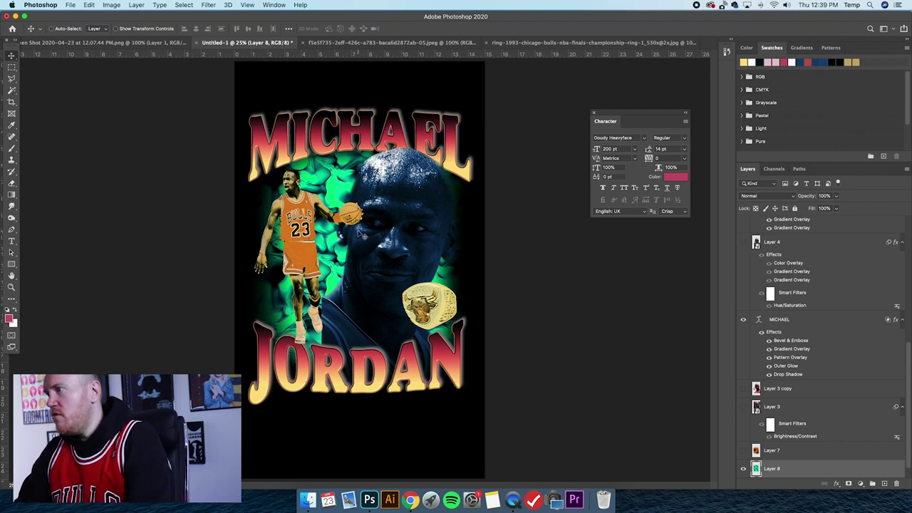
{"action": "scroll", "coordinate": [784, 371], "scroll_direction": "down", "scroll_amount": 1}
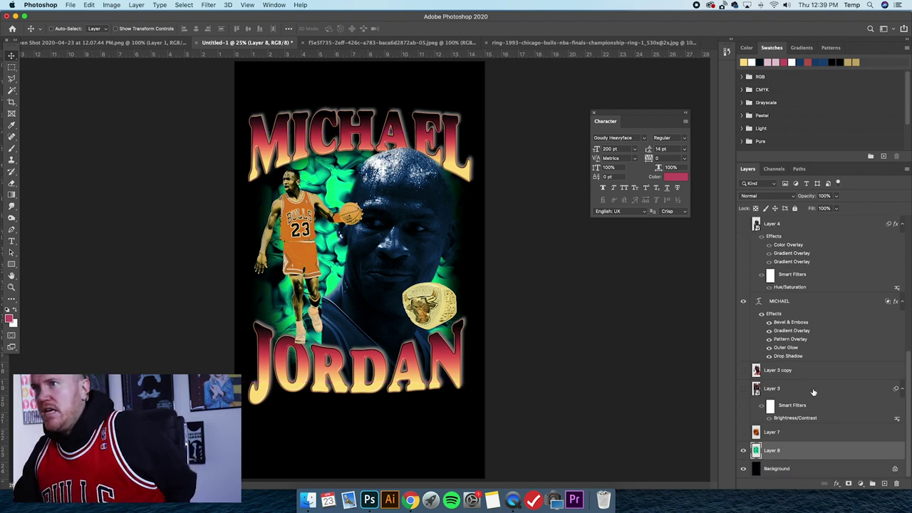
- Delete the unused Layer 7 and slightly narrow the green texture on Layer 8 from both sides
{"action": "left_click", "coordinate": [796, 430]}
{"action": "key", "text": "BackSpace"}
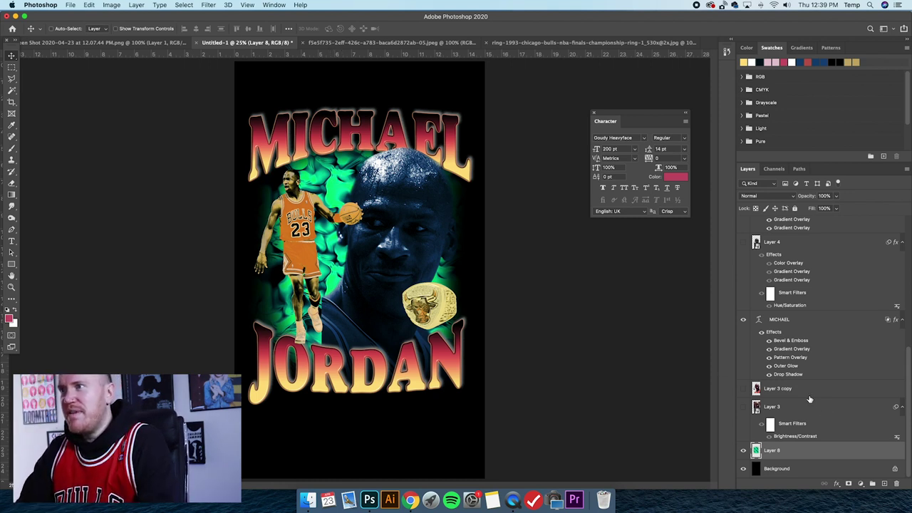
{"action": "left_click", "coordinate": [118, 30]}
{"action": "left_click_drag", "start_coordinate": [489, 257], "coordinate": [485, 256]}
{"action": "left_click_drag", "start_coordinate": [238, 255], "coordinate": [236, 254]}
{"action": "left_click", "coordinate": [13, 56]}
{"action": "left_click", "coordinate": [116, 29]}
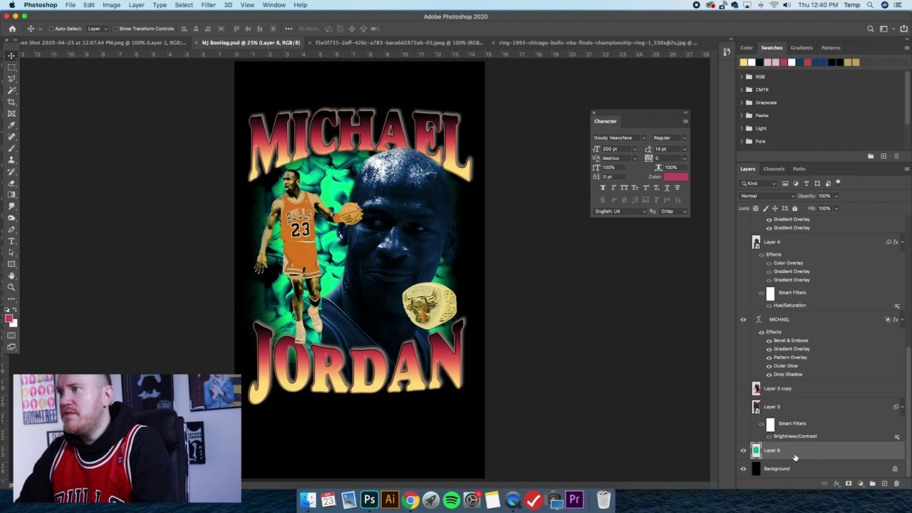
- Try desaturating the green texture on Layer 8 directly with a Hue/Saturation saturation of -100
{"action": "key", "text": "super+u"}
{"action": "left_click_drag", "start_coordinate": [616, 250], "coordinate": [553, 265]}
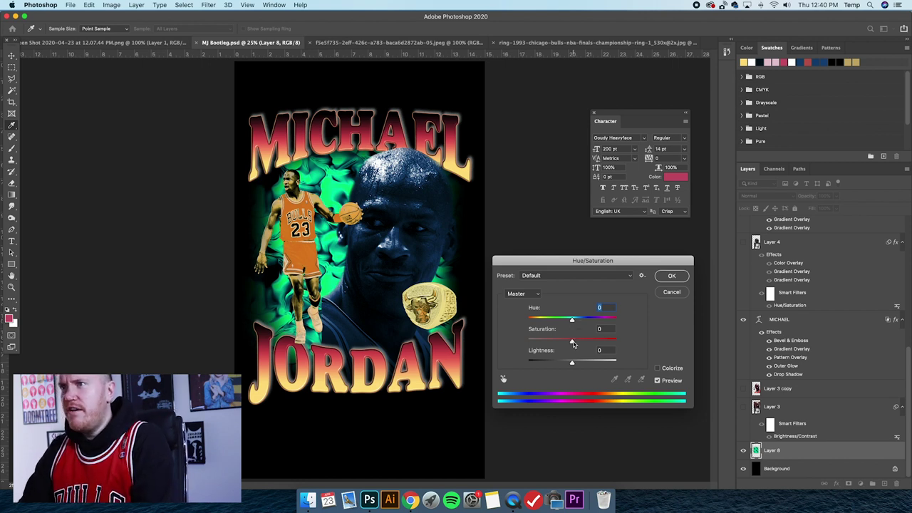
{"action": "left_click_drag", "start_coordinate": [572, 342], "coordinate": [483, 328]}
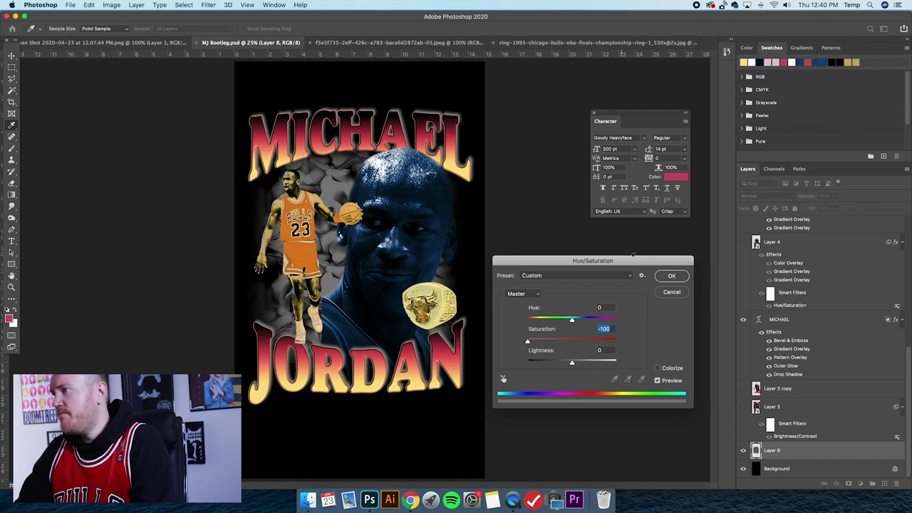
{"action": "left_click", "coordinate": [670, 278]}
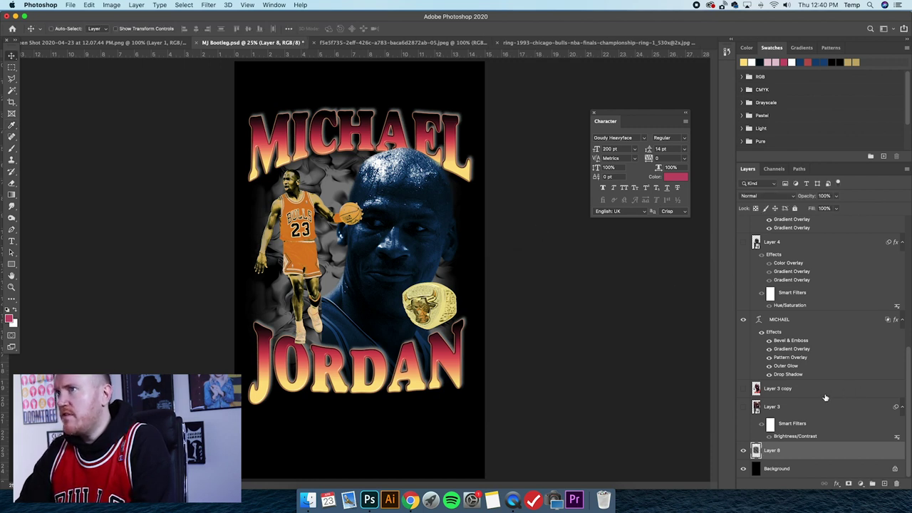
- Convert the Layer 8 texture to a Smart Object and desaturate it with a Hue/Saturation saturation of -100
{"action": "right_click", "coordinate": [795, 452]}
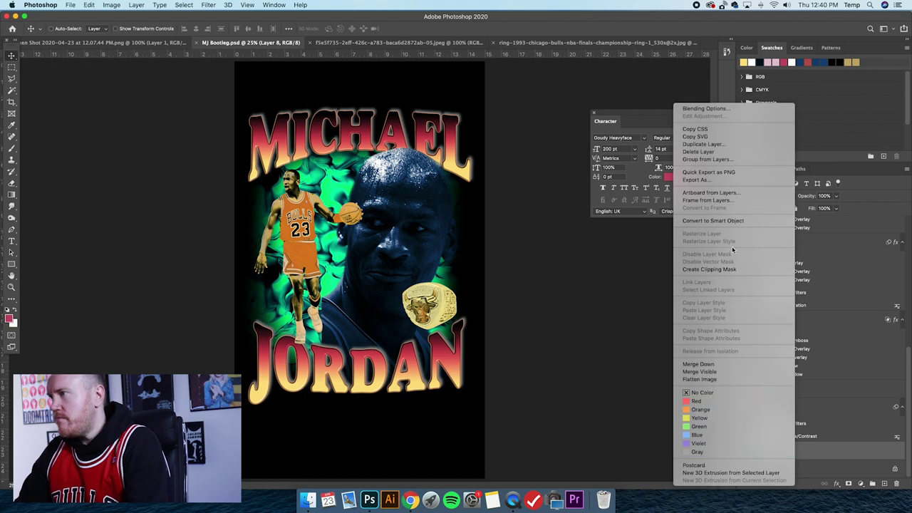
{"action": "left_click", "coordinate": [713, 220]}
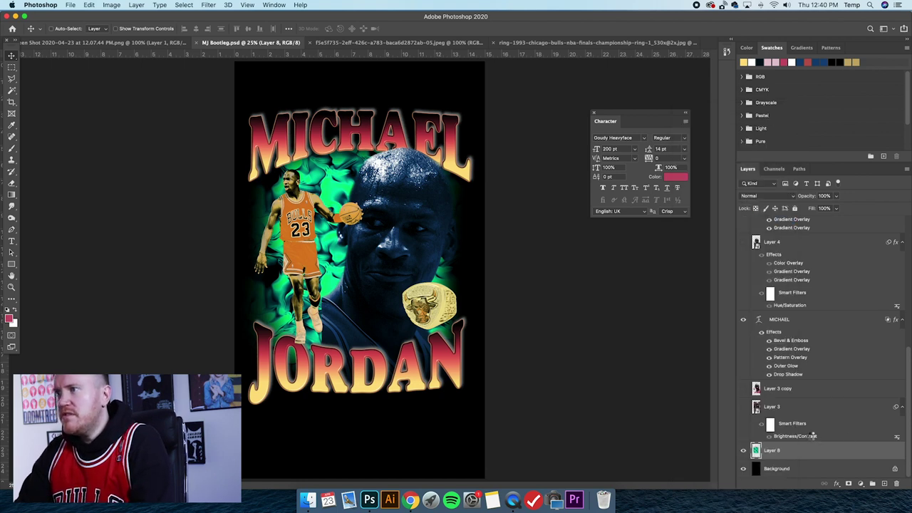
{"action": "key", "text": "super+u"}
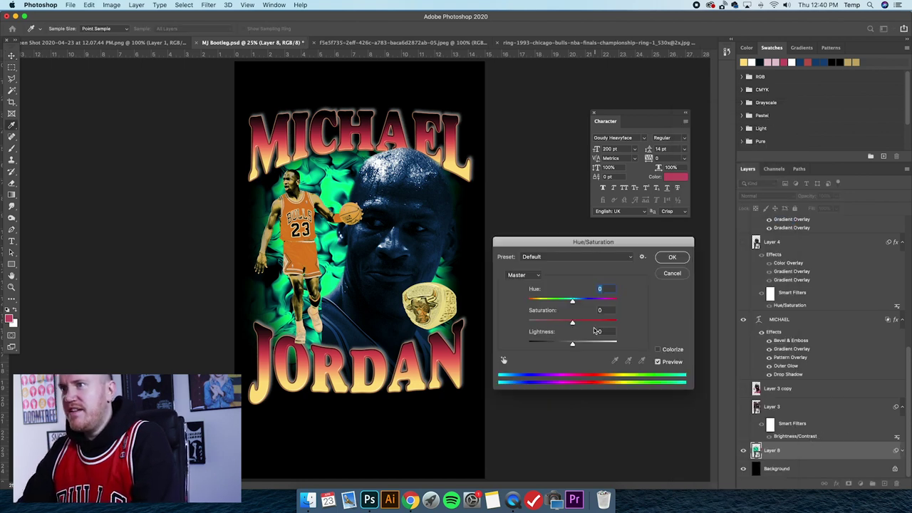
{"action": "left_click_drag", "start_coordinate": [572, 323], "coordinate": [527, 322]}
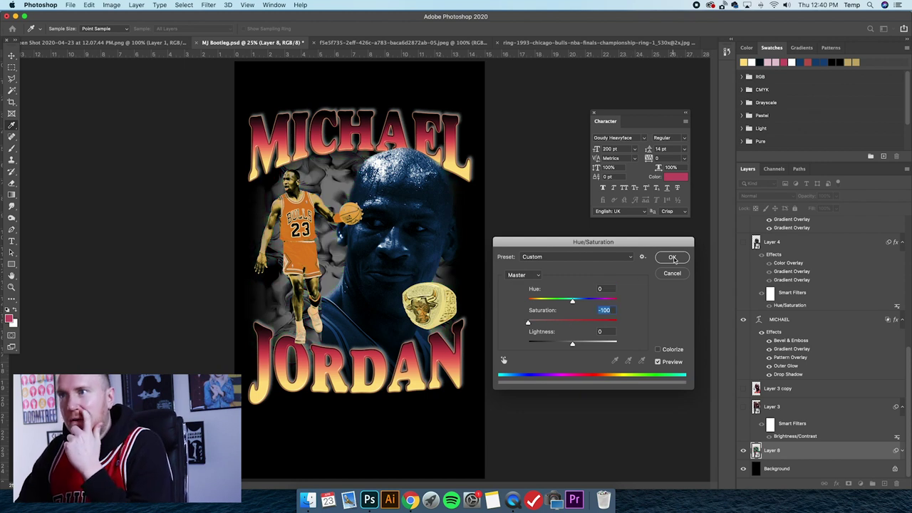
{"action": "left_click", "coordinate": [672, 258]}
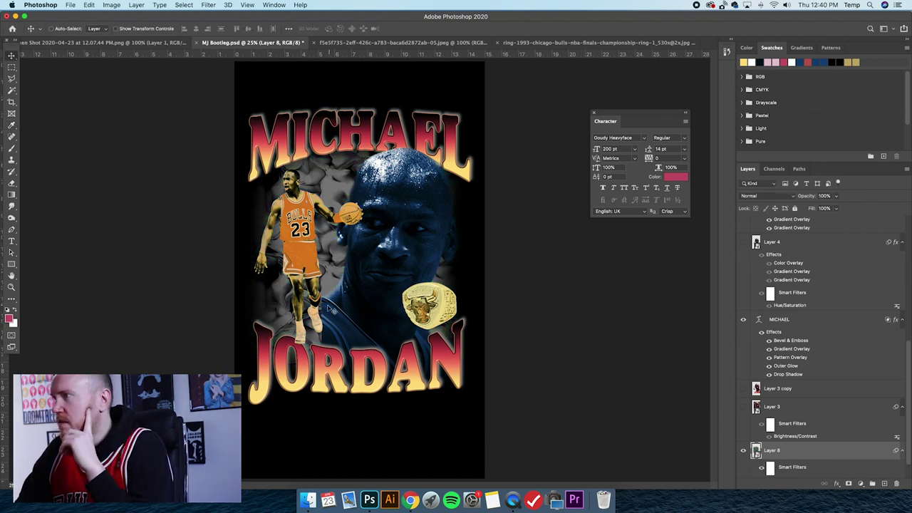
- Add a Color Overlay in Overlay mode to Layer 8, sampling the dark red 882732 from the MICHAEL lettering
{"action": "scroll", "coordinate": [791, 445], "scroll_direction": "down", "scroll_amount": 2}
{"action": "double_click", "coordinate": [798, 432]}
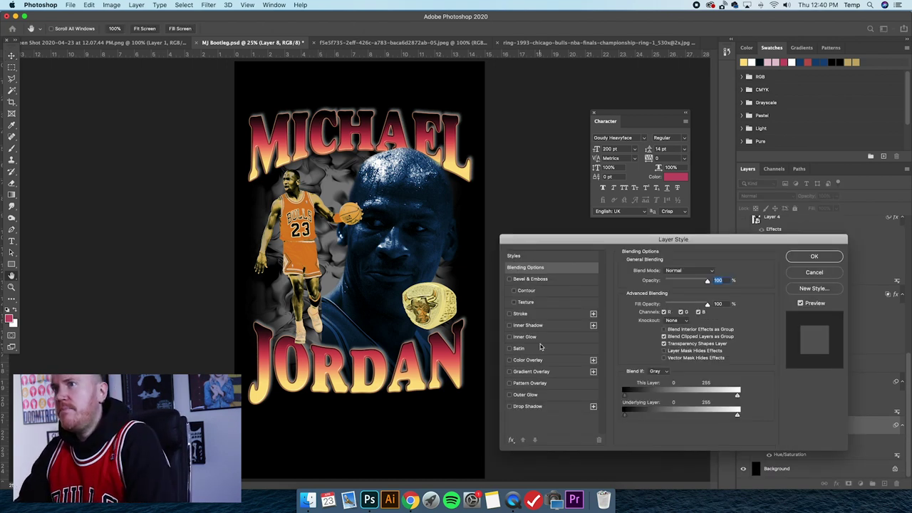
{"action": "left_click", "coordinate": [540, 360]}
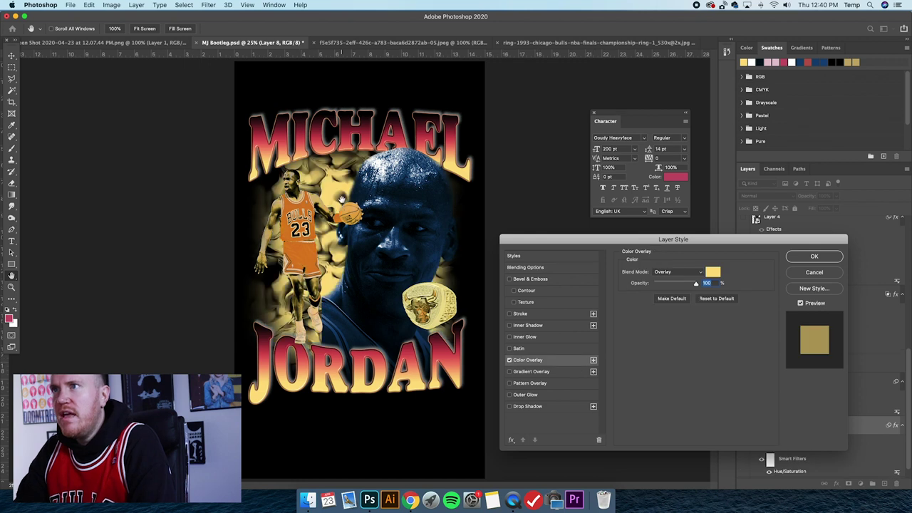
{"action": "left_click", "coordinate": [713, 273]}
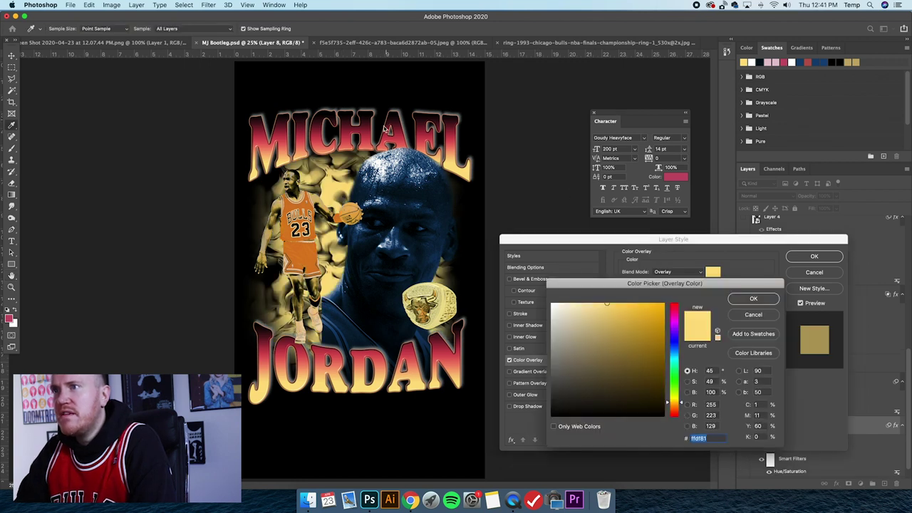
{"action": "left_click", "coordinate": [320, 130]}
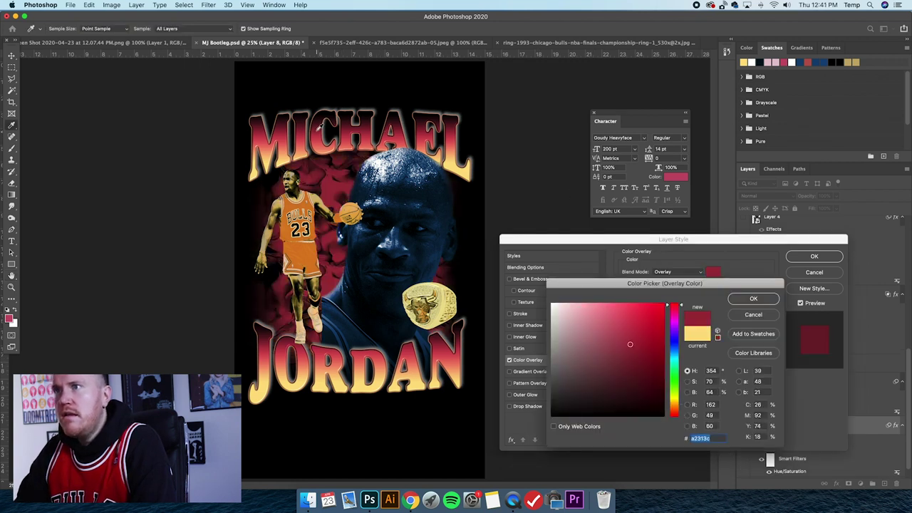
{"action": "left_click", "coordinate": [320, 123]}
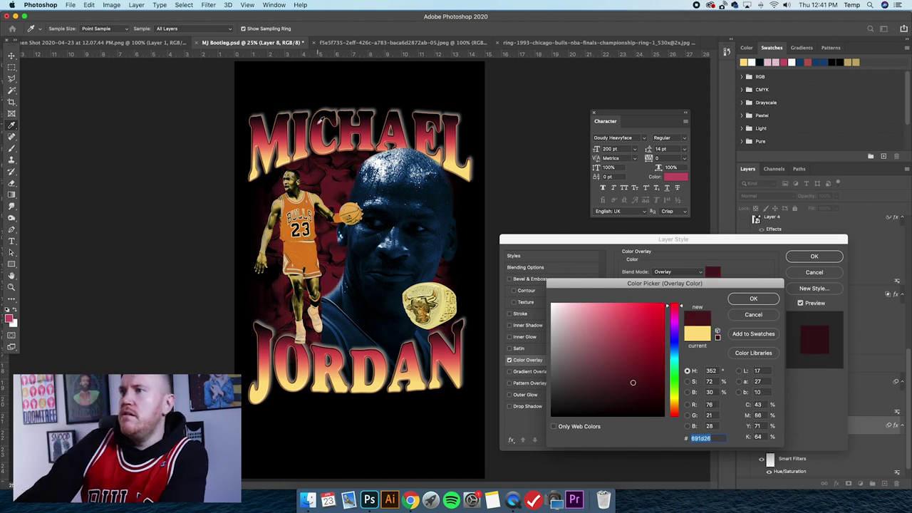
{"action": "left_click", "coordinate": [320, 122]}
{"action": "left_click", "coordinate": [316, 124]}
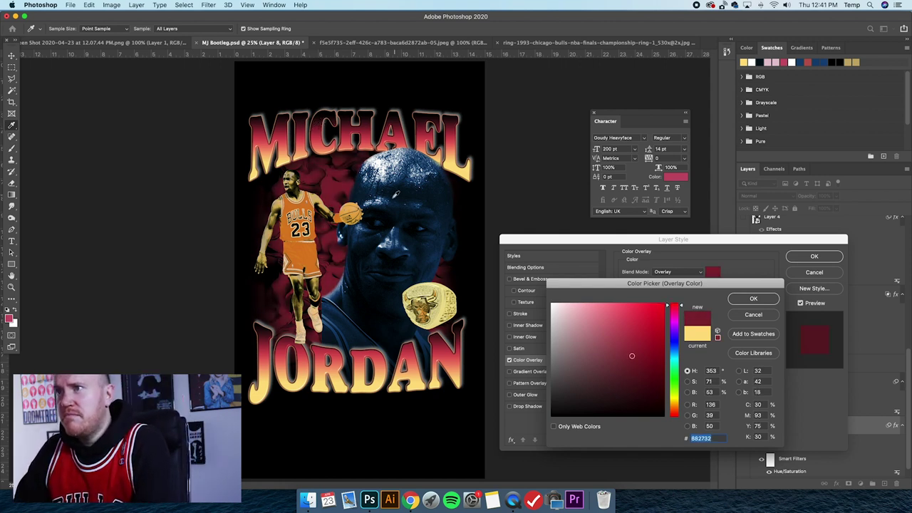
- Try dark and mid blue tones sampled from the portrait's forehead as the texture's overlay colour
{"action": "left_click", "coordinate": [388, 185]}
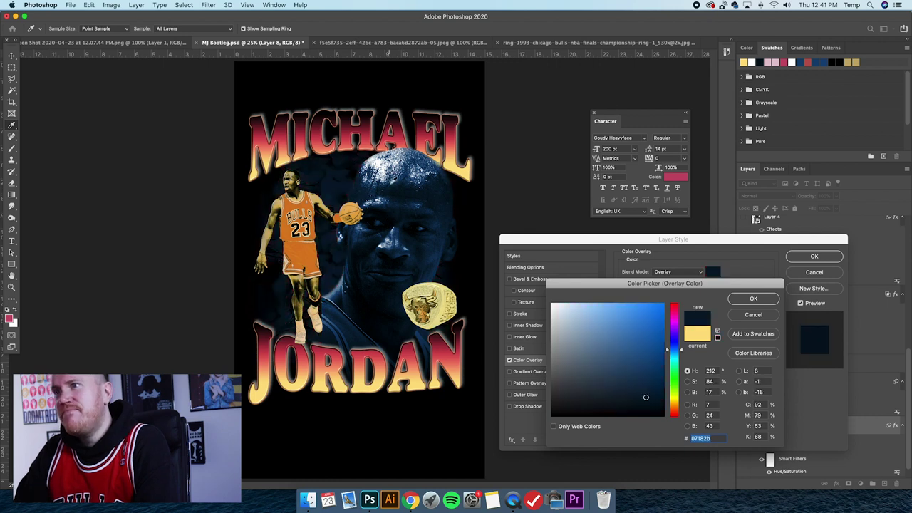
{"action": "left_click", "coordinate": [382, 191]}
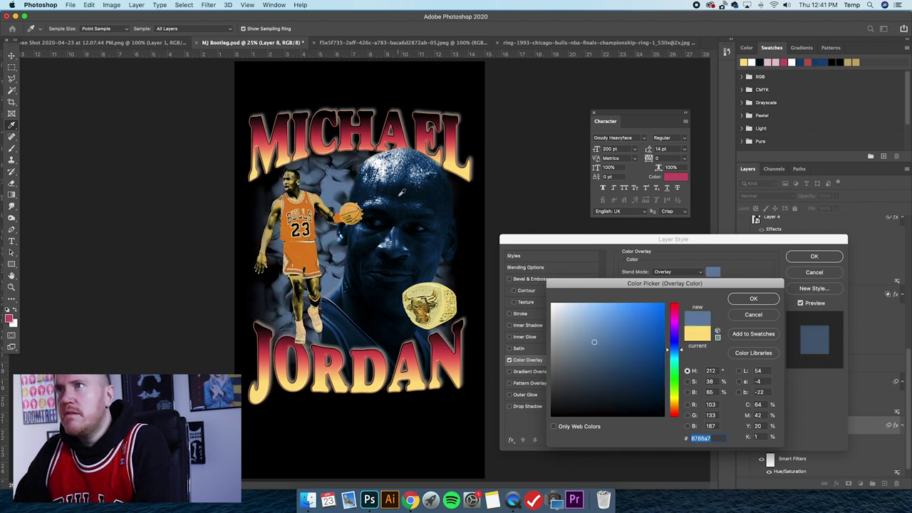
{"action": "left_click", "coordinate": [398, 199]}
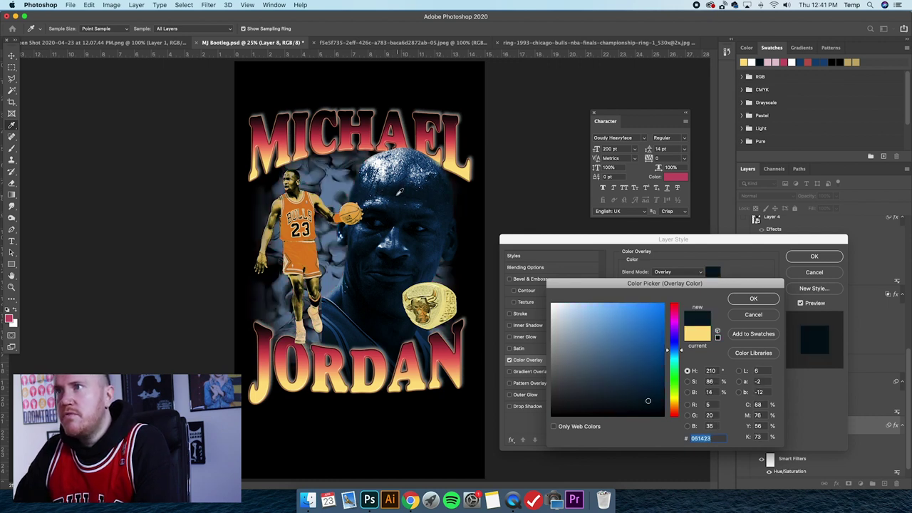
- Apply the deep red 5e1a22, sampled from the upper part of the MICHAEL lettering, as Layer 8's overlay colour
{"action": "left_click", "coordinate": [321, 131]}
{"action": "left_click", "coordinate": [318, 129]}
{"action": "left_click", "coordinate": [319, 125]}
{"action": "left_click", "coordinate": [319, 122]}
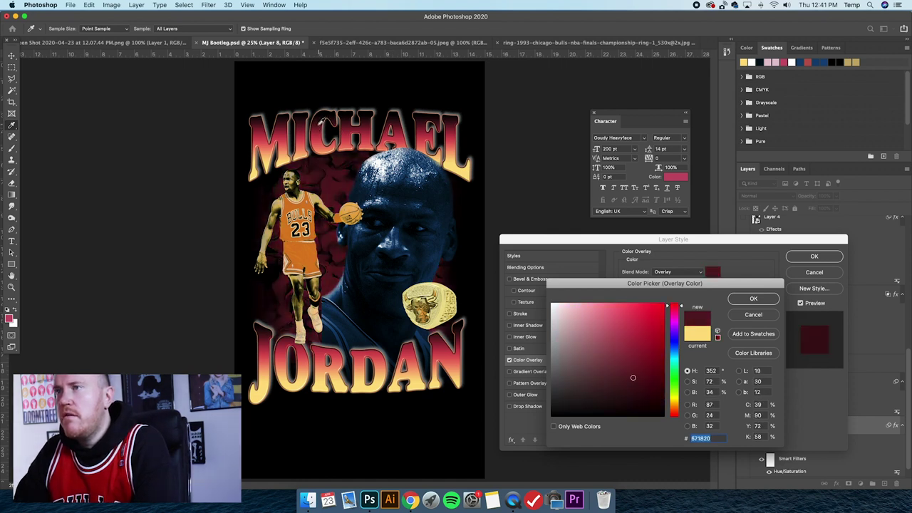
{"action": "left_click", "coordinate": [321, 123]}
{"action": "left_click", "coordinate": [320, 123]}
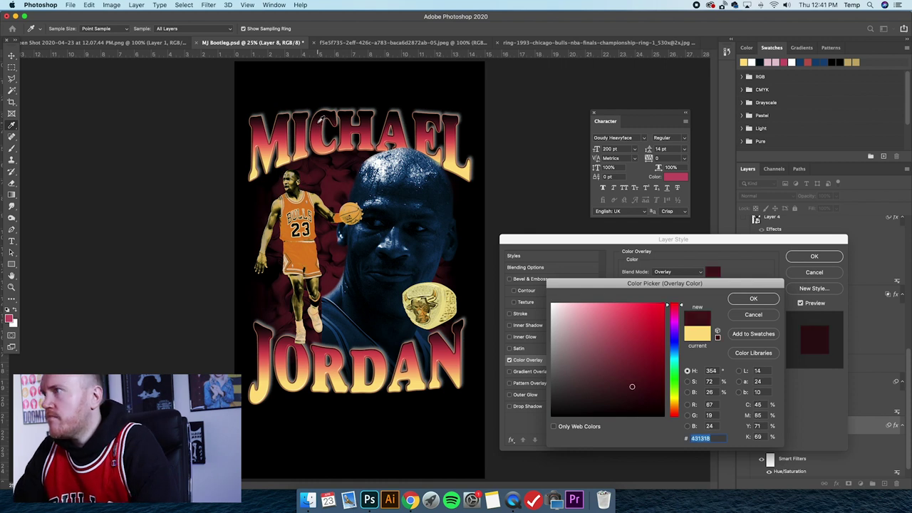
{"action": "left_click", "coordinate": [321, 122]}
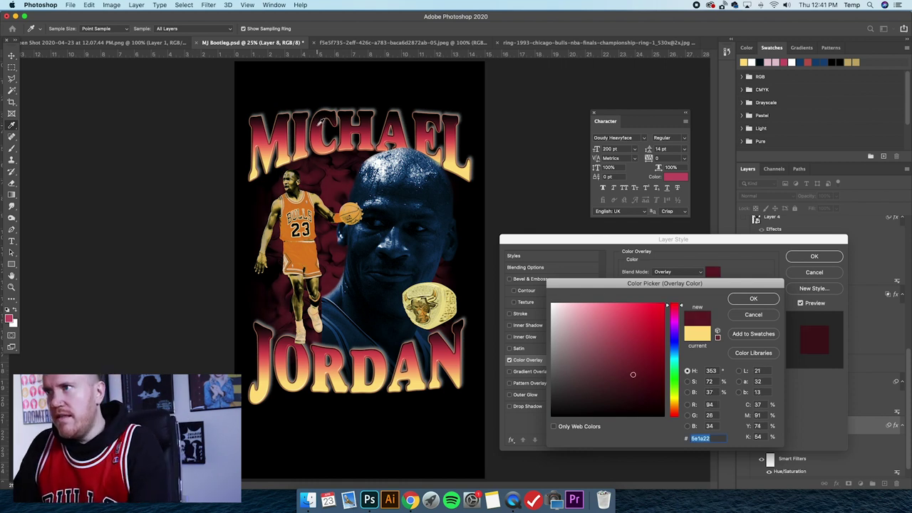
{"action": "key", "text": "Return"}
{"action": "left_click", "coordinate": [796, 259]}
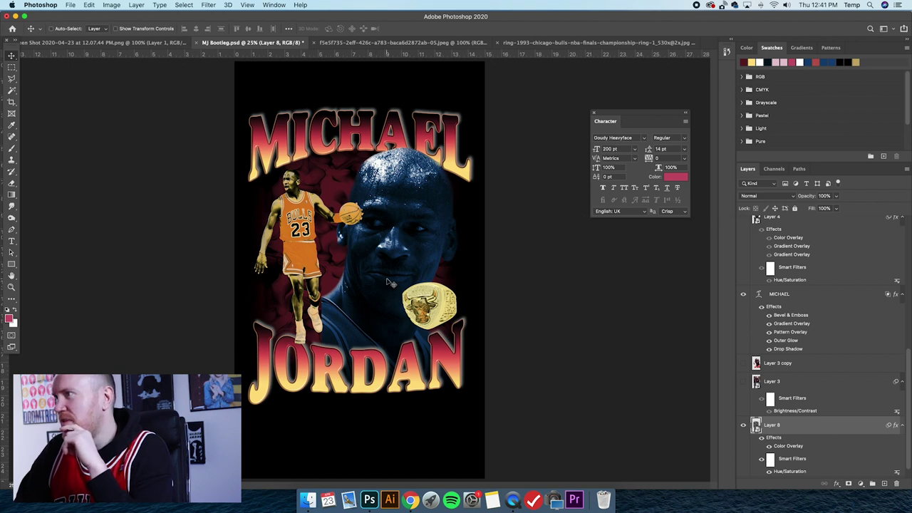
- Erase the edge of the portrait's shoulder beside the player on Layer 4 copy, using a 476 px eraser brush
{"action": "scroll", "coordinate": [770, 364], "scroll_direction": "up", "scroll_amount": 4}
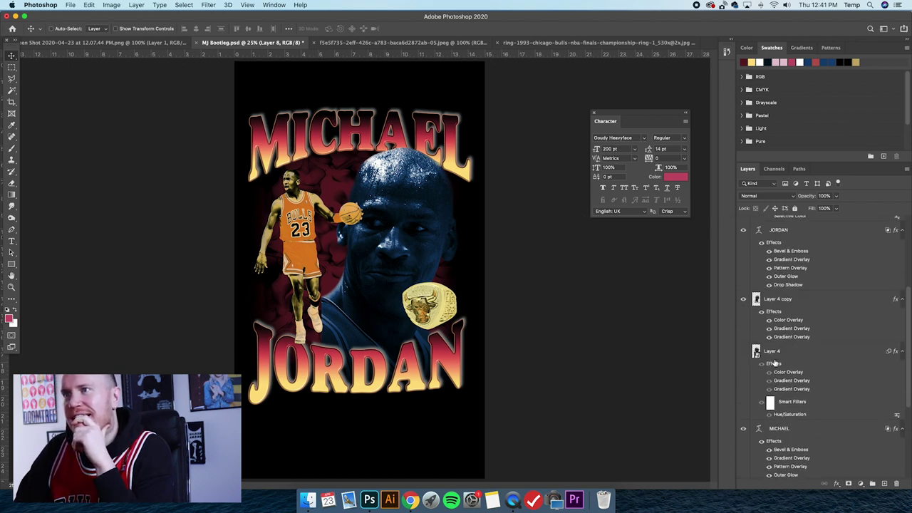
{"action": "left_click", "coordinate": [807, 300]}
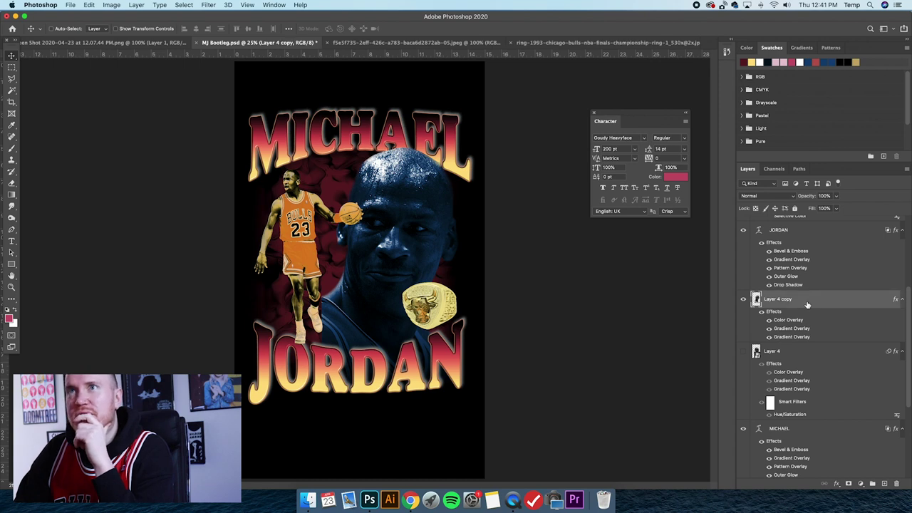
{"action": "left_click", "coordinate": [11, 183]}
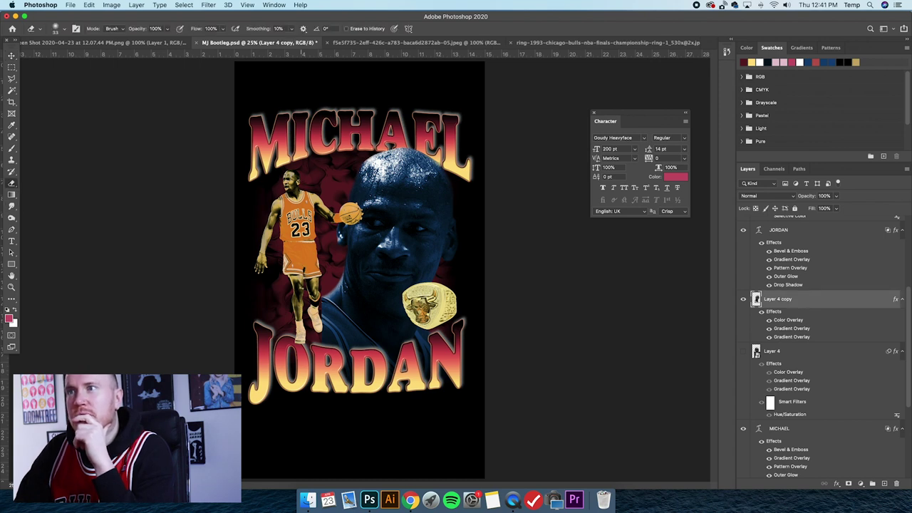
{"action": "left_click", "coordinate": [65, 29]}
{"action": "left_click_drag", "start_coordinate": [92, 55], "coordinate": [95, 56]}
{"action": "left_click", "coordinate": [101, 58]}
{"action": "left_click", "coordinate": [316, 290]}
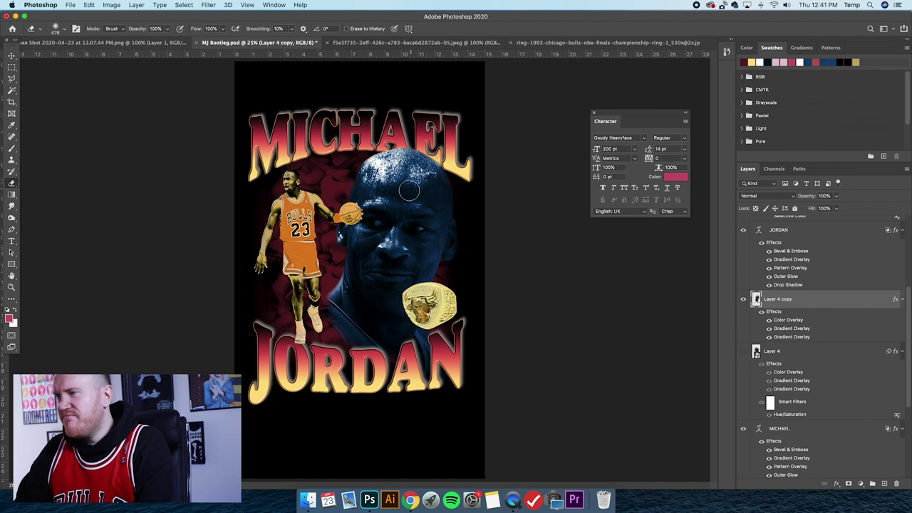
- Change Layer 8's Color Overlay to the dark blue 0f3158 sampled from the portrait's shoulder
{"action": "scroll", "coordinate": [813, 412], "scroll_direction": "down", "scroll_amount": 5}
{"action": "double_click", "coordinate": [813, 412]}
{"action": "left_click", "coordinate": [570, 364]}
{"action": "left_click", "coordinate": [712, 273]}
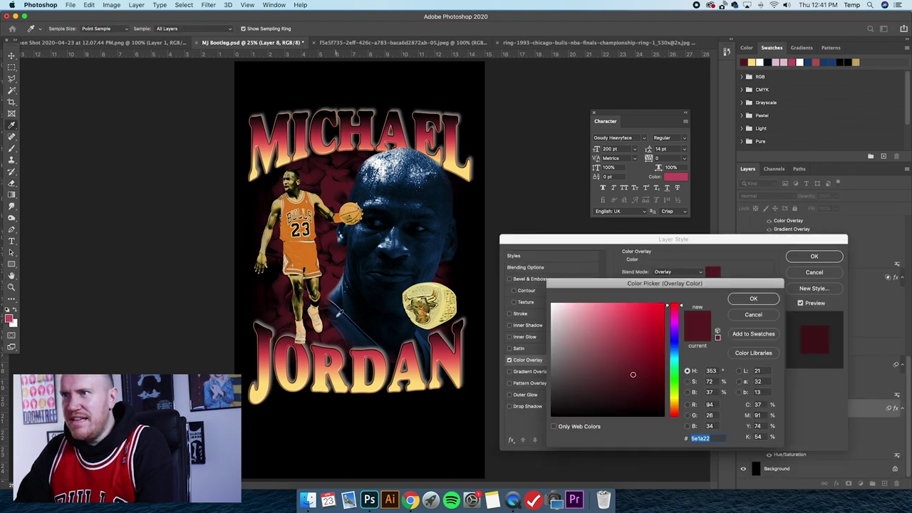
{"action": "left_click", "coordinate": [340, 314]}
{"action": "left_click", "coordinate": [341, 310]}
{"action": "left_click", "coordinate": [341, 309]}
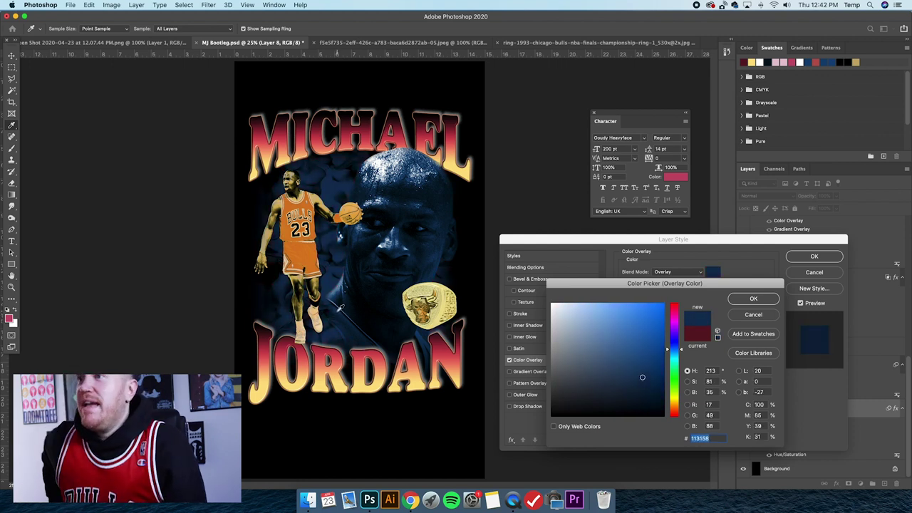
{"action": "left_click", "coordinate": [341, 309]}
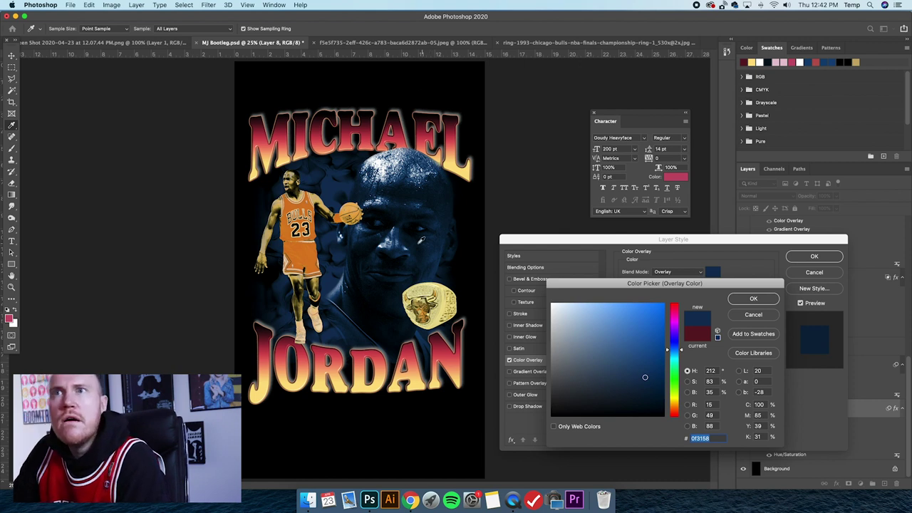
{"action": "left_click", "coordinate": [753, 299]}
{"action": "left_click", "coordinate": [814, 258]}
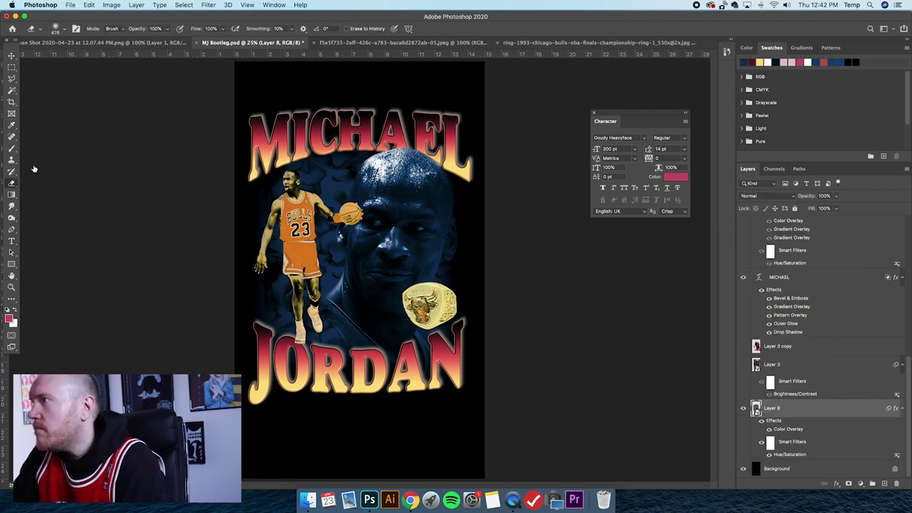
- Select the portrait on Layer 4 copy, check it by hiding and showing the layer, and enlarge the eraser brush to 1400 px
{"action": "left_click", "coordinate": [11, 183]}
{"action": "scroll", "coordinate": [781, 385], "scroll_direction": "up", "scroll_amount": 4}
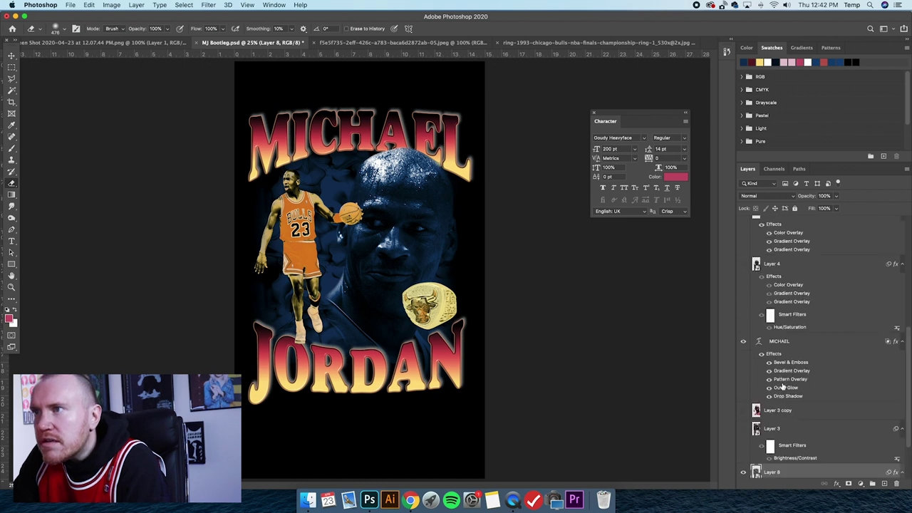
{"action": "left_click", "coordinate": [365, 330], "text": "super"}
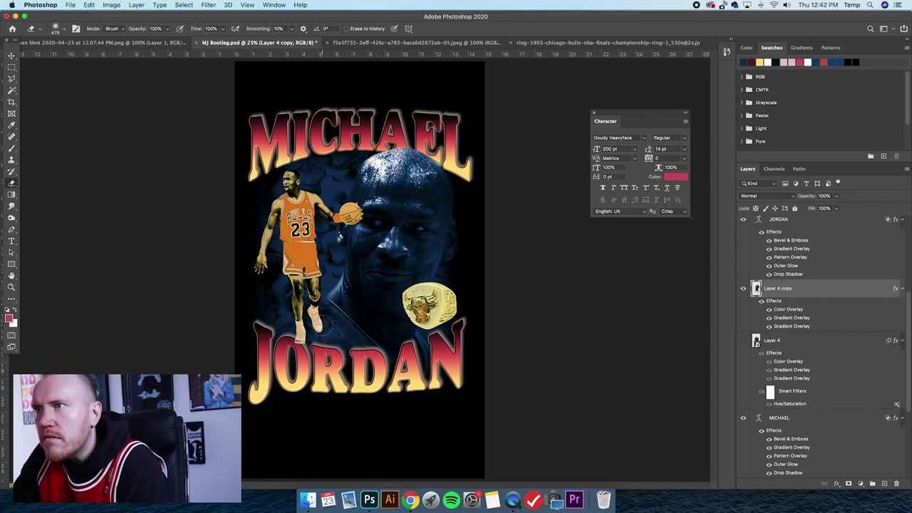
{"action": "left_click", "coordinate": [743, 289]}
{"action": "left_click", "coordinate": [743, 288]}
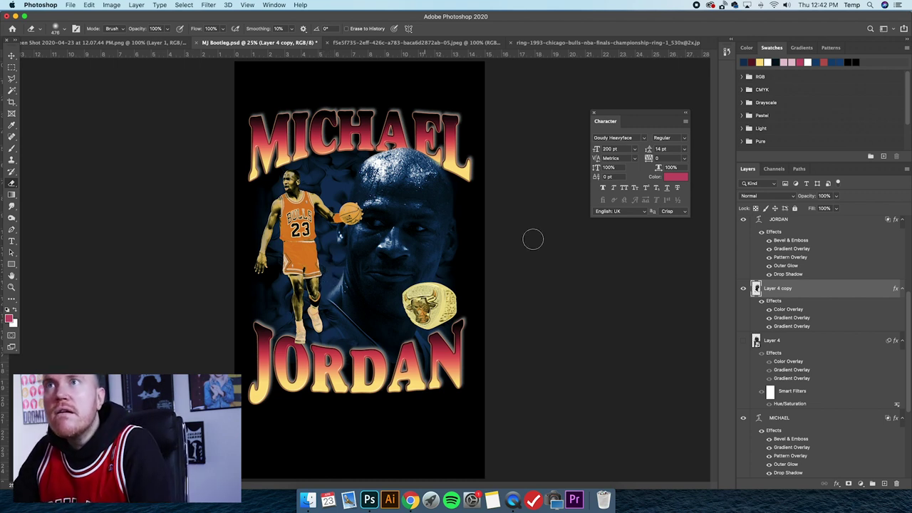
{"action": "left_click", "coordinate": [60, 27]}
{"action": "mouse_move", "coordinate": [102, 59]}
{"action": "left_mouse_down"}
{"action": "mouse_move", "coordinate": [117, 60]}
{"action": "mouse_move", "coordinate": [101, 60]}
{"action": "left_mouse_up"}
{"action": "key", "text": "Return"}
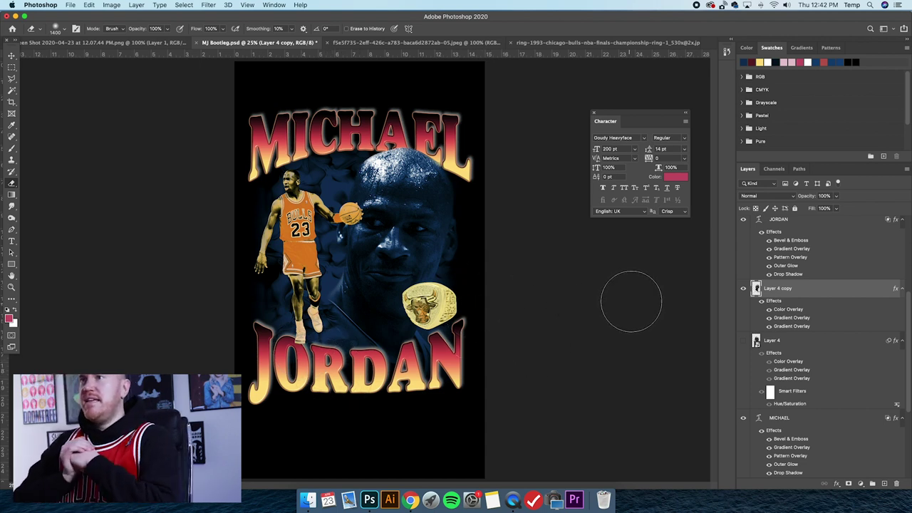
- Try to outline the edge of the portrait's head where it overlaps the MICHAEL lettering, using the Polygonal Lasso tool
{"action": "left_click", "coordinate": [10, 55]}
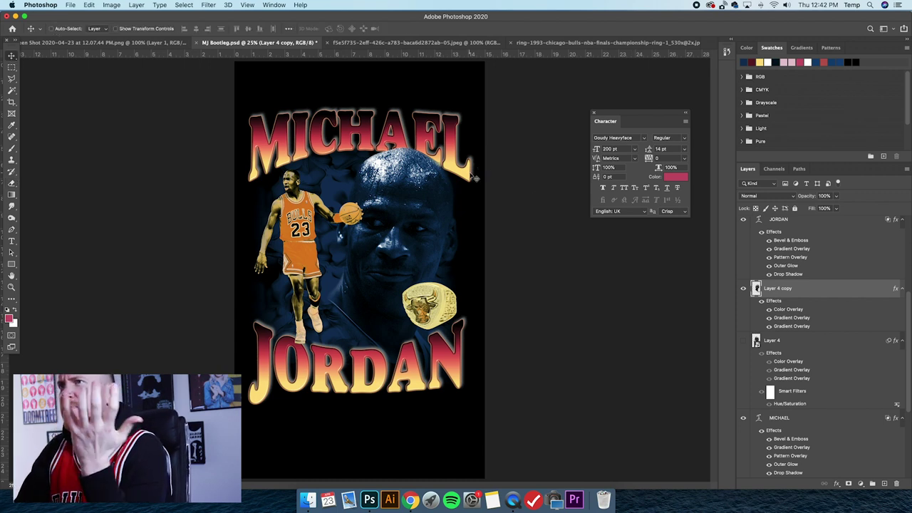
{"action": "scroll", "coordinate": [768, 321], "scroll_direction": "up", "scroll_amount": 3}
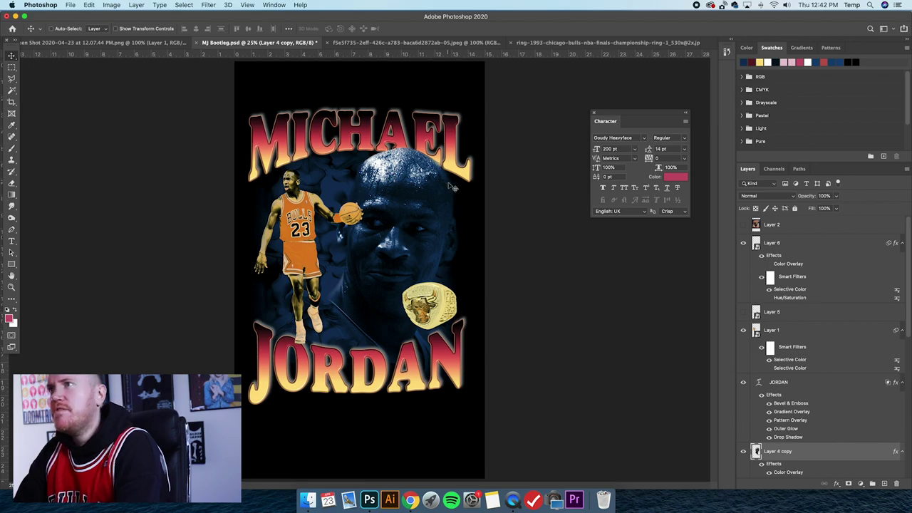
{"action": "key", "text": "super+plus"}
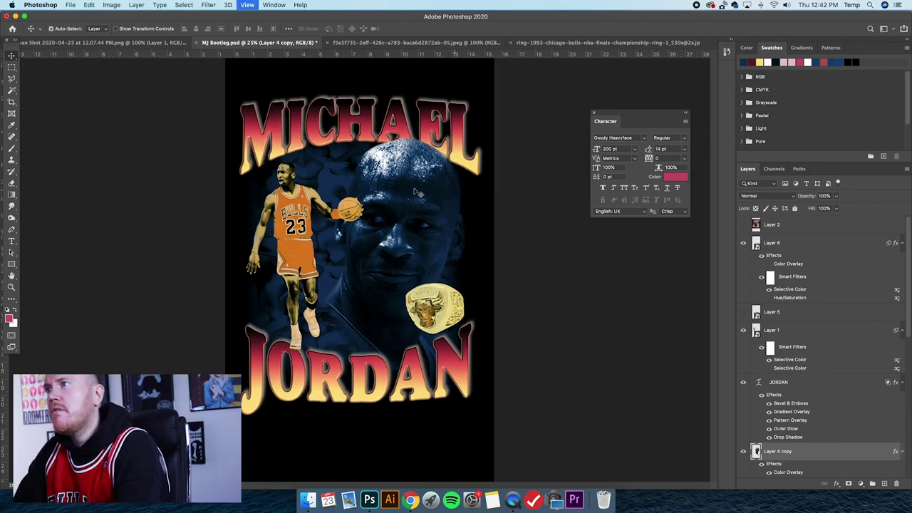
{"action": "key", "text": "super+plus"}
{"action": "key", "text": "super+plus"}
{"action": "key", "text": "super+plus"}
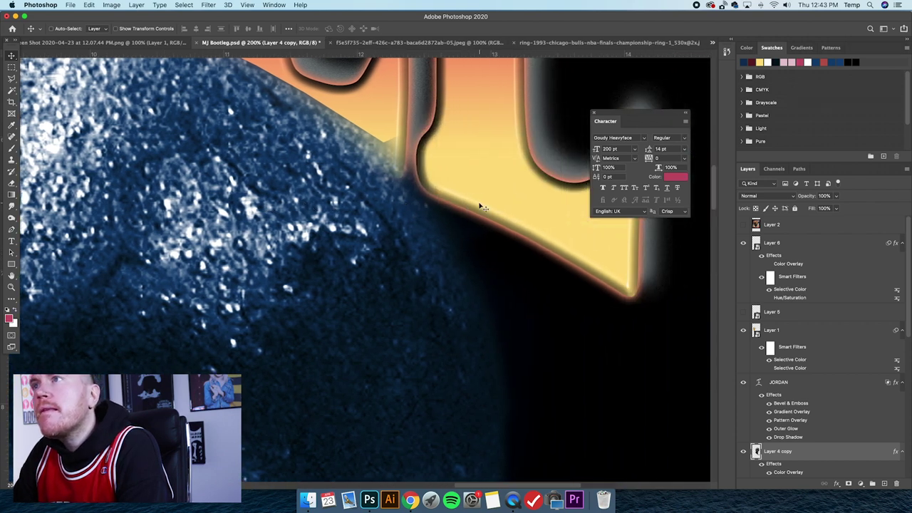
{"action": "scroll", "coordinate": [477, 208], "scroll_direction": "up", "scroll_amount": 3}
{"action": "scroll", "coordinate": [474, 210], "scroll_direction": "left", "scroll_amount": 3}
{"action": "left_click", "coordinate": [11, 79]}
{"action": "scroll", "coordinate": [327, 169], "scroll_direction": "up", "scroll_amount": 2}
{"action": "scroll", "coordinate": [327, 170], "scroll_direction": "left", "scroll_amount": 5}
{"action": "mouse_move", "coordinate": [351, 124]}
{"action": "left_mouse_down"}
{"action": "mouse_move", "coordinate": [504, 238]}
{"action": "mouse_move", "coordinate": [515, 191]}
{"action": "mouse_move", "coordinate": [509, 260]}
{"action": "mouse_move", "coordinate": [515, 244]}
{"action": "mouse_move", "coordinate": [571, 300]}
{"action": "mouse_move", "coordinate": [562, 180]}
{"action": "mouse_move", "coordinate": [461, 101]}
{"action": "mouse_move", "coordinate": [430, 97]}
{"action": "left_mouse_up"}
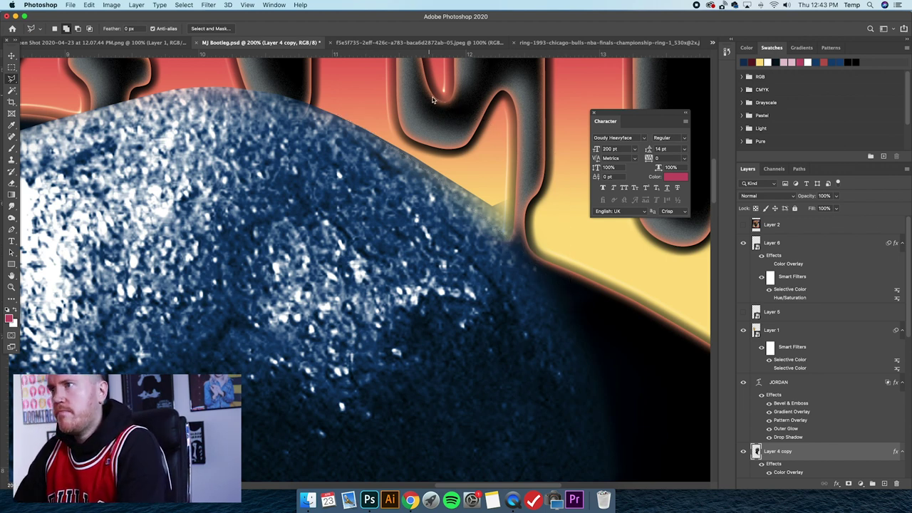
- Set Layer 4 copy's opacity to 0% to inspect the whole design without the portrait, and undo the opacity change
{"action": "right_click", "coordinate": [484, 163]}
{"action": "left_click", "coordinate": [505, 167]}
{"action": "key", "text": "0"}
{"action": "key", "text": "0"}
{"action": "key", "text": "super+minus"}
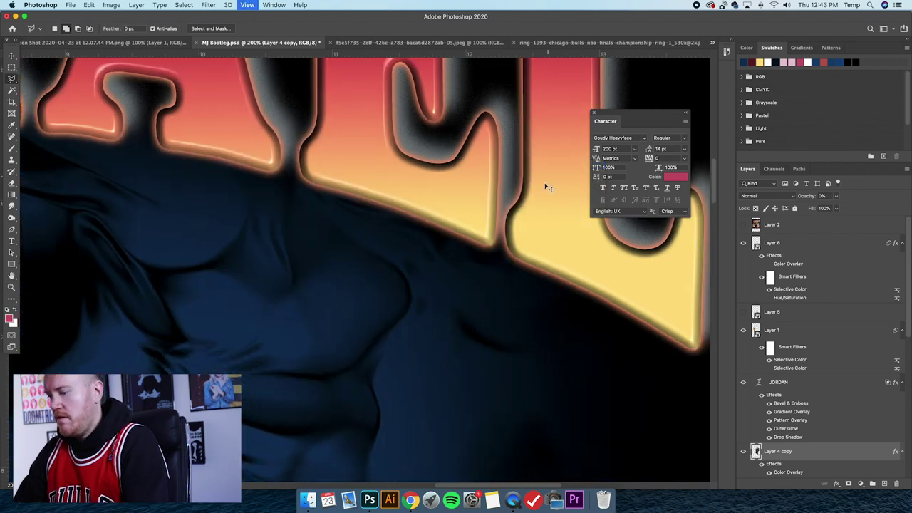
{"action": "key", "text": "super+minus"}
{"action": "key", "text": "super+minus"}
{"action": "key", "text": "super+minus"}
{"action": "key", "text": "super+minus"}
{"action": "key", "text": "super+minus"}
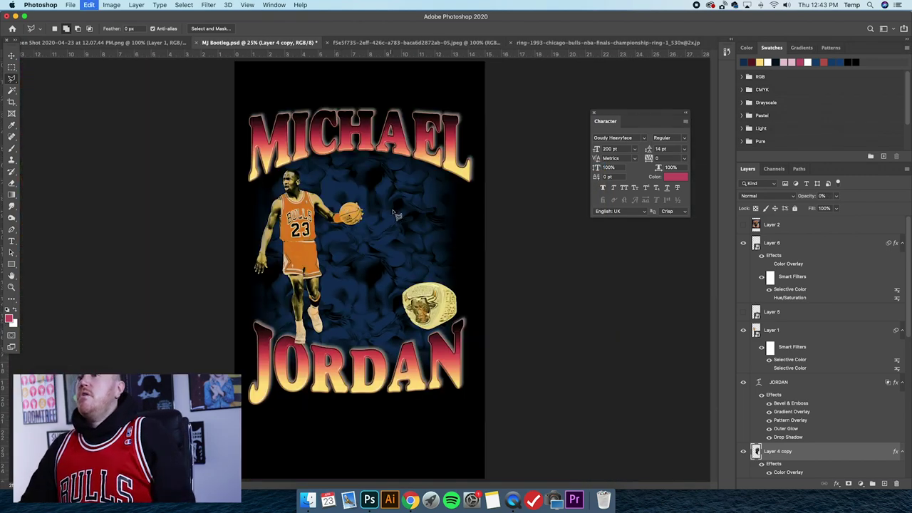
{"action": "key", "text": "super+z"}
{"action": "key", "text": "super+minus"}
{"action": "key", "text": "super+plus"}
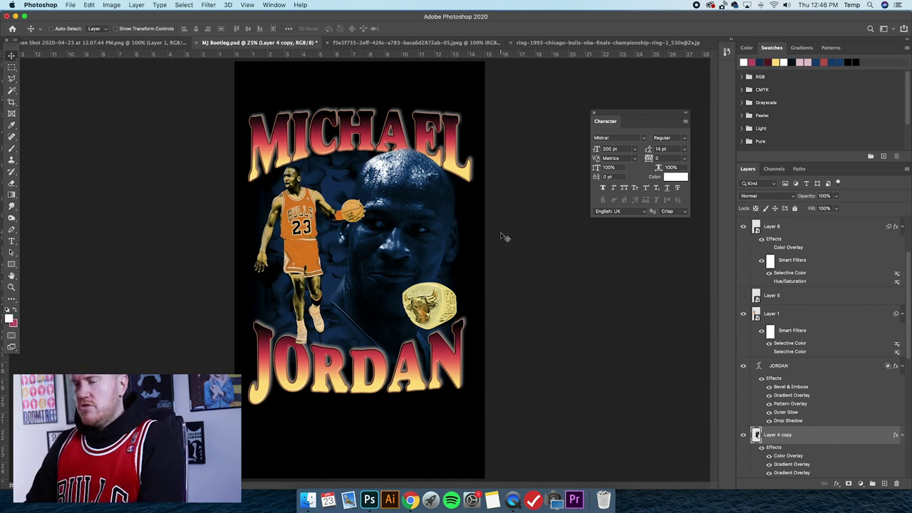
- Show the reference T-shirt image on Layer 2 to compare it with the design, and hide it again
{"action": "scroll", "coordinate": [784, 285], "scroll_direction": "up", "scroll_amount": 2}
{"action": "left_click", "coordinate": [743, 227]}
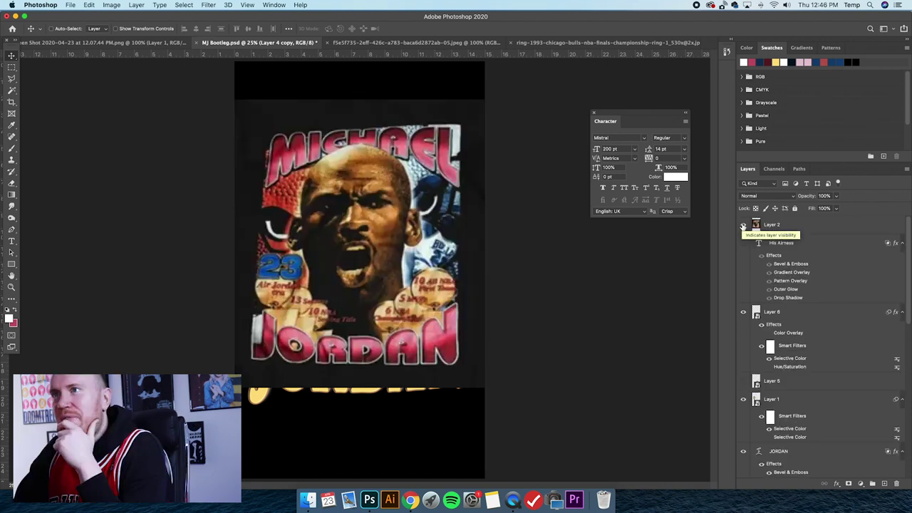
{"action": "left_click", "coordinate": [743, 226]}
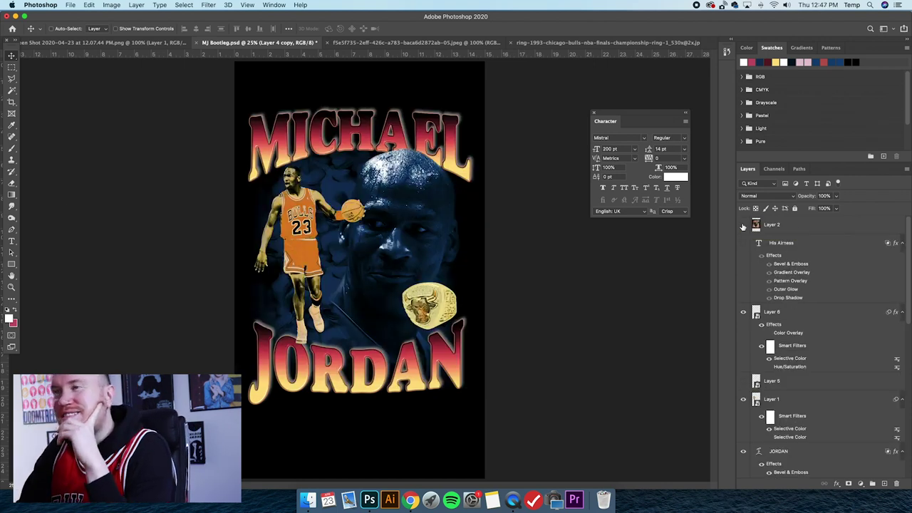
{"action": "key", "text": "t"}
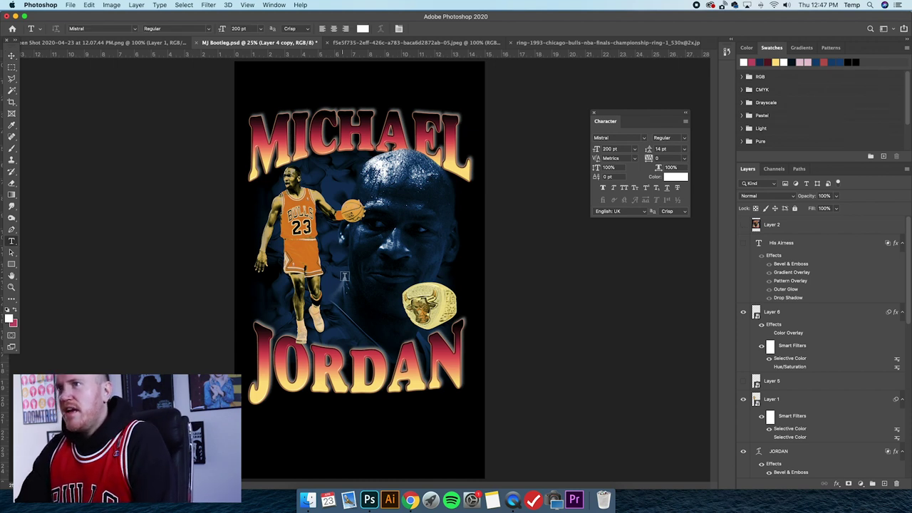
{"action": "left_click", "coordinate": [12, 55]}
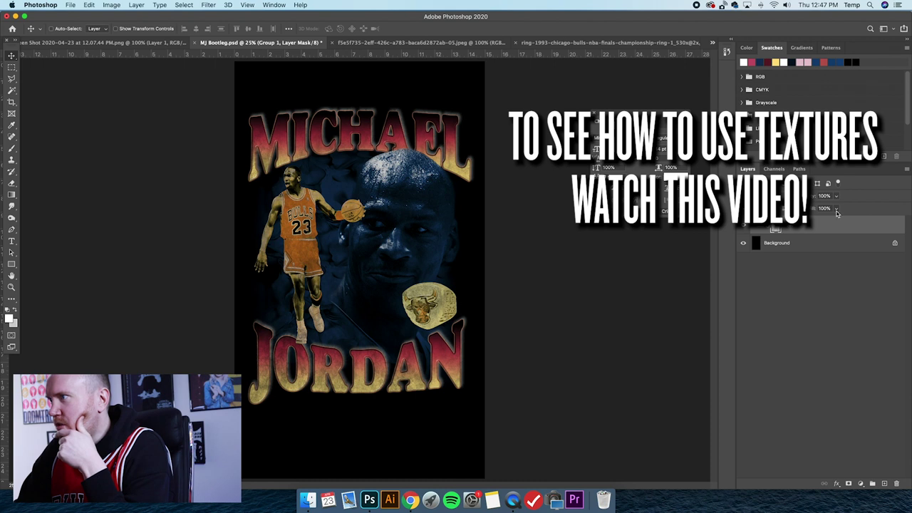
- Try a dark blue Outer Glow on Layer 6 inside Group 1, with 29% spread and 103 px size, and a smaller size
{"action": "left_click", "coordinate": [754, 225]}
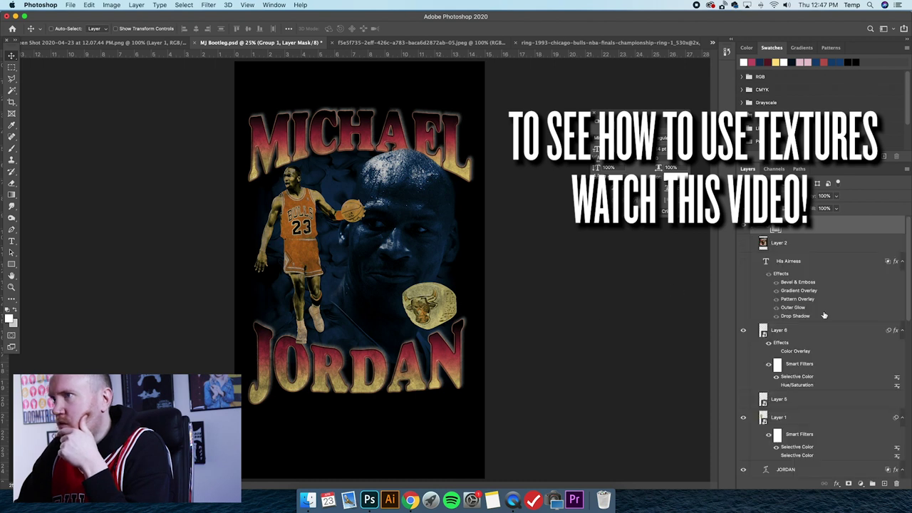
{"action": "scroll", "coordinate": [819, 314], "scroll_direction": "down", "scroll_amount": 3}
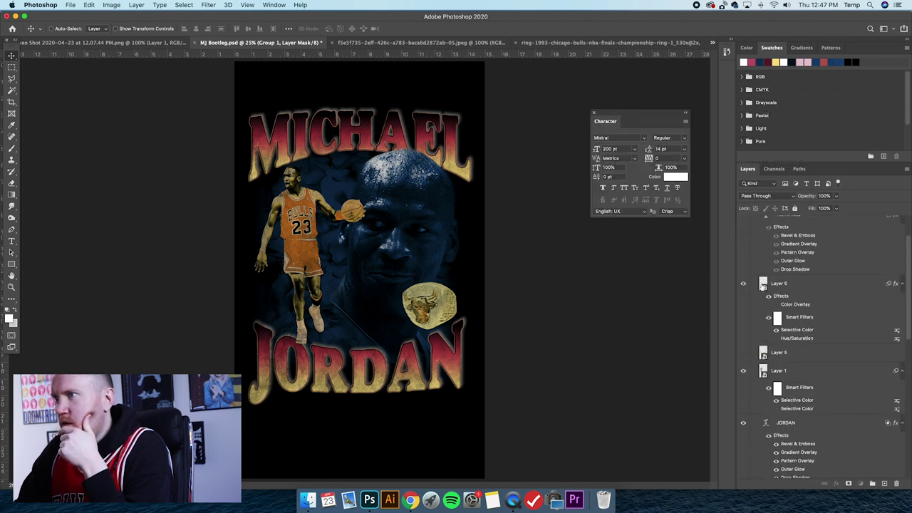
{"action": "left_click", "coordinate": [812, 290]}
{"action": "double_click", "coordinate": [826, 288]}
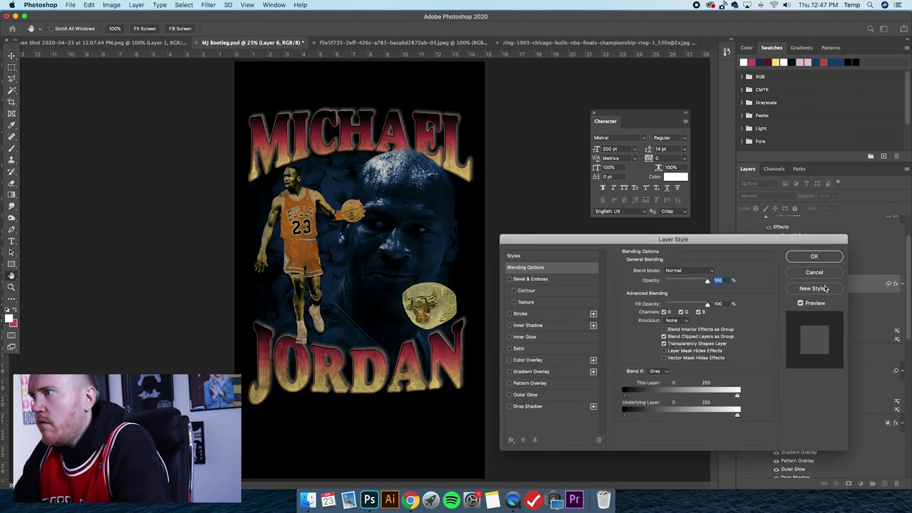
{"action": "left_click", "coordinate": [535, 395]}
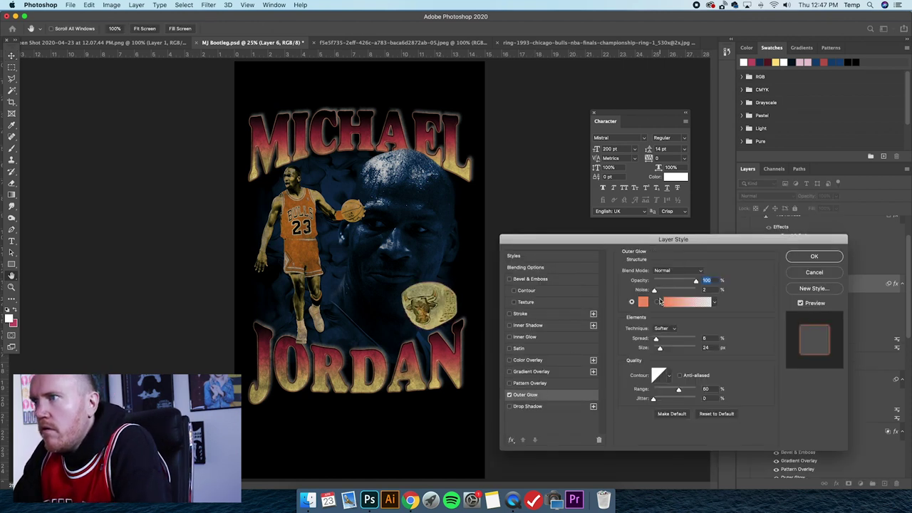
{"action": "left_click_drag", "start_coordinate": [666, 352], "coordinate": [674, 349]}
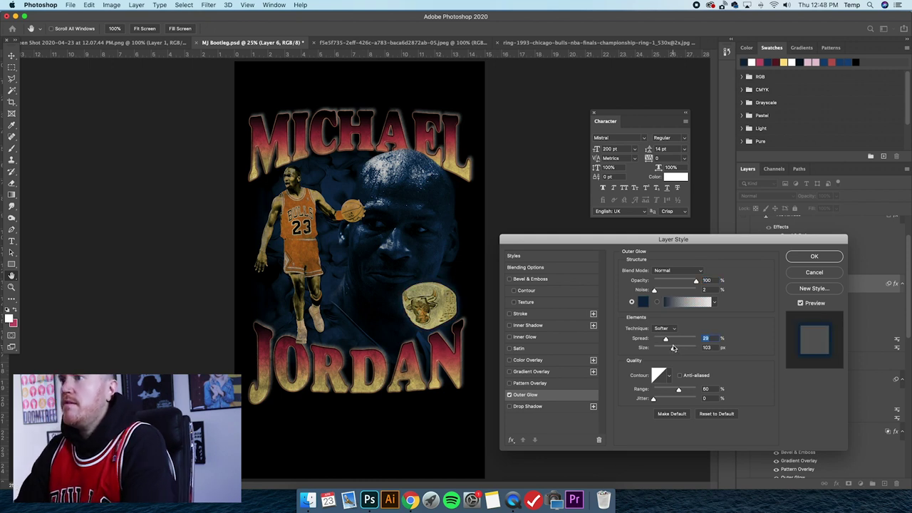
{"action": "left_click_drag", "start_coordinate": [674, 347], "coordinate": [666, 347]}
{"action": "left_click", "coordinate": [667, 347]}
{"action": "left_click", "coordinate": [801, 277]}
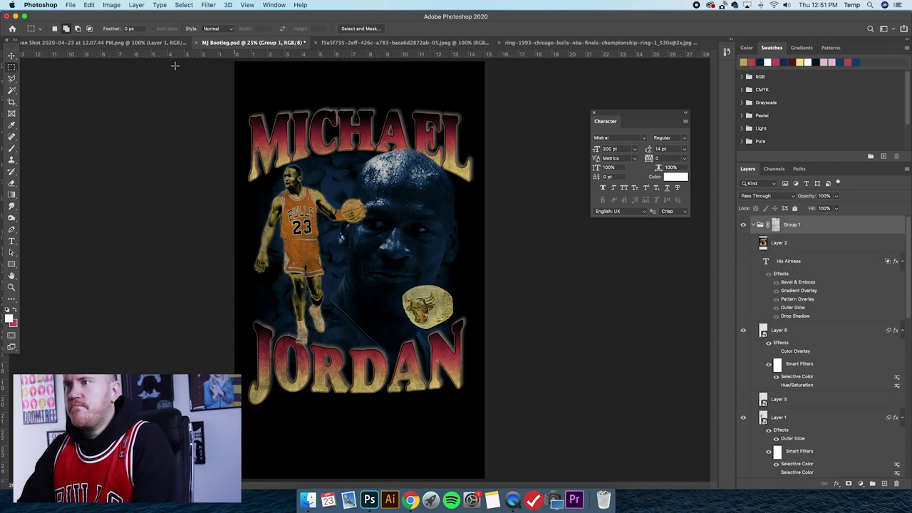
- Save the finished design in MJ Bootleg.psd
{"action": "left_click", "coordinate": [12, 52]}
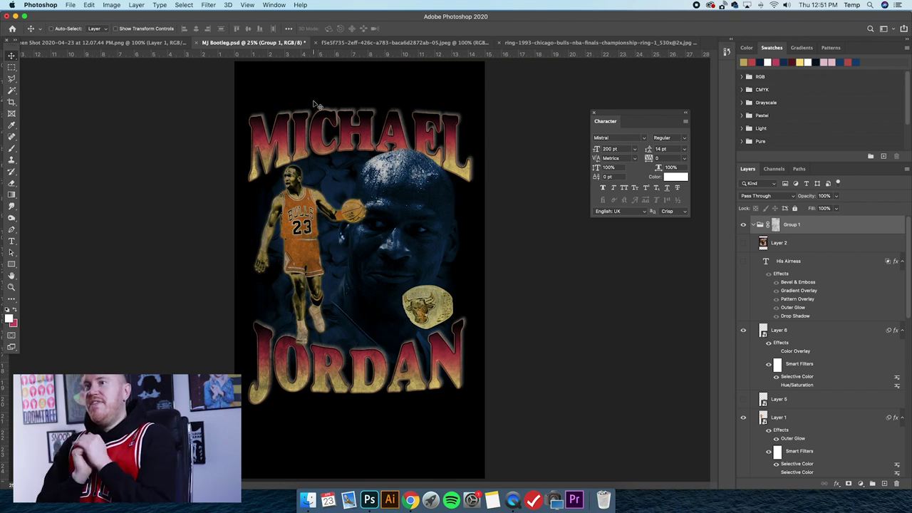
{"action": "key", "text": "super+s"}
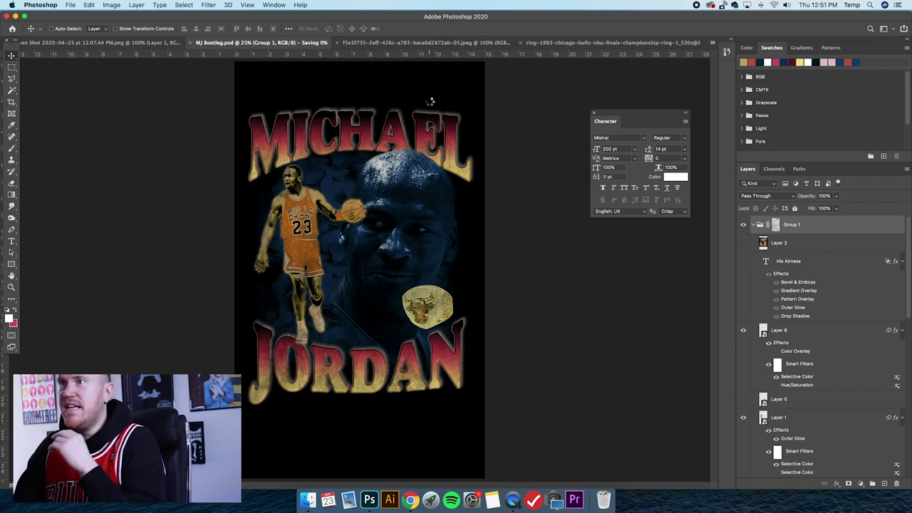